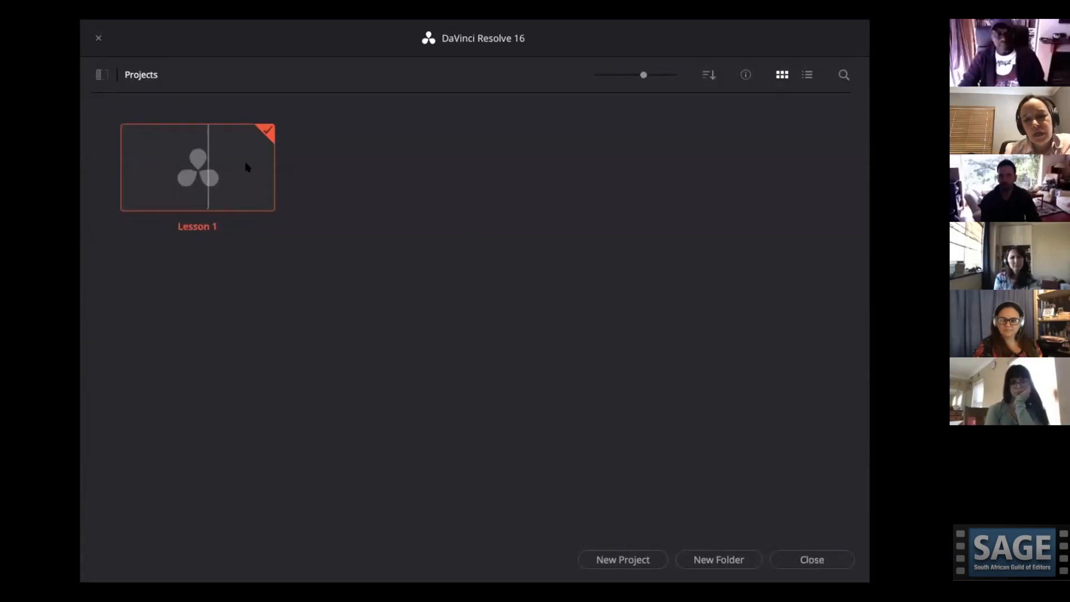
# Show the databases list in the Project Manager and look over the options for the Lesson 1 project and Local Database.
pyautogui.rightClick(168, 151)
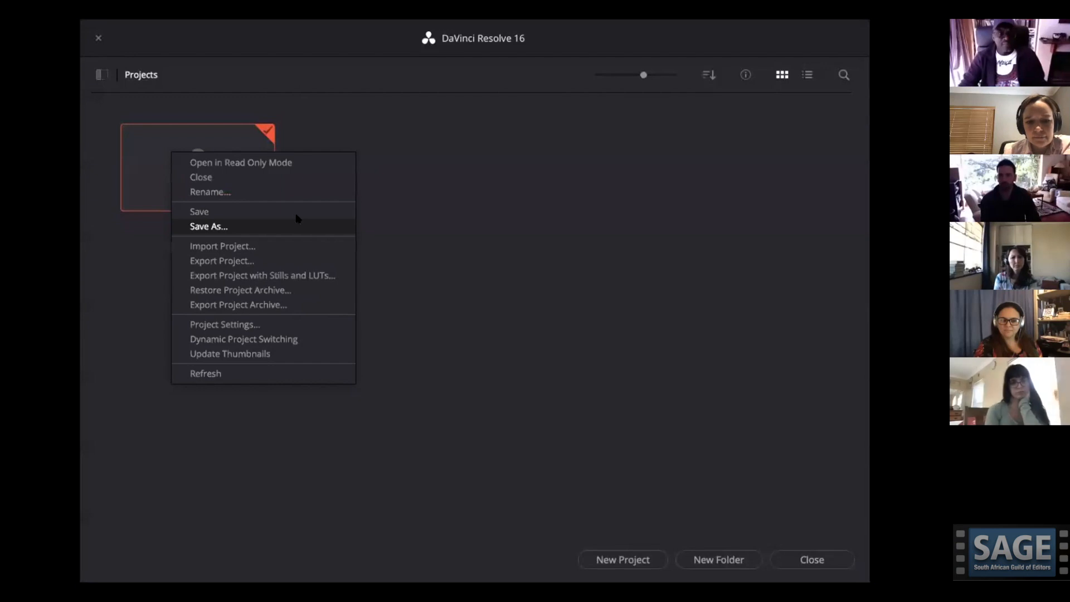
pyautogui.click(528, 215)
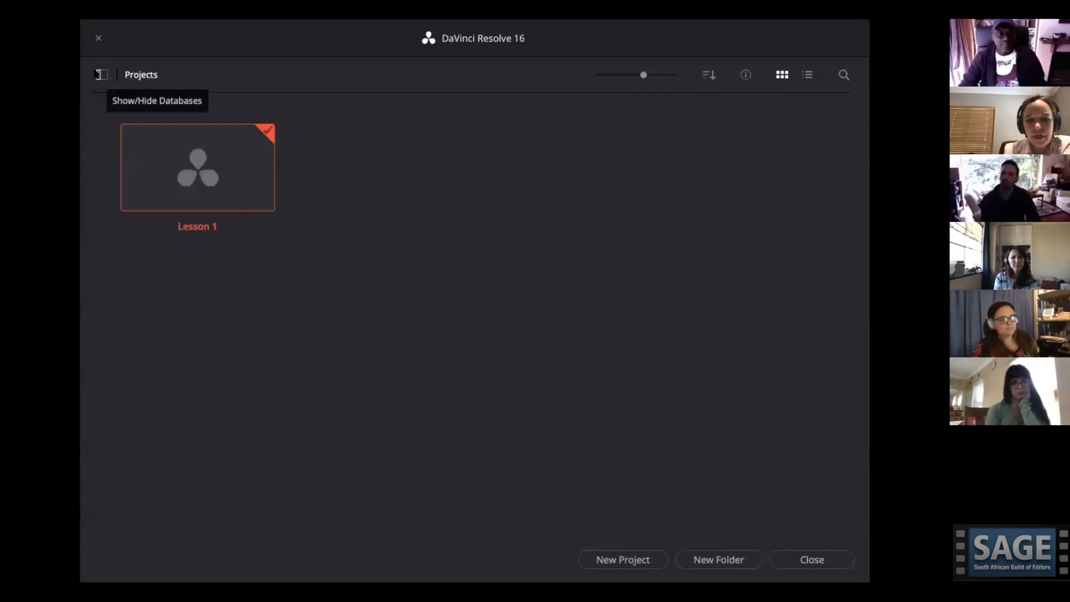
pyautogui.click(101, 74)
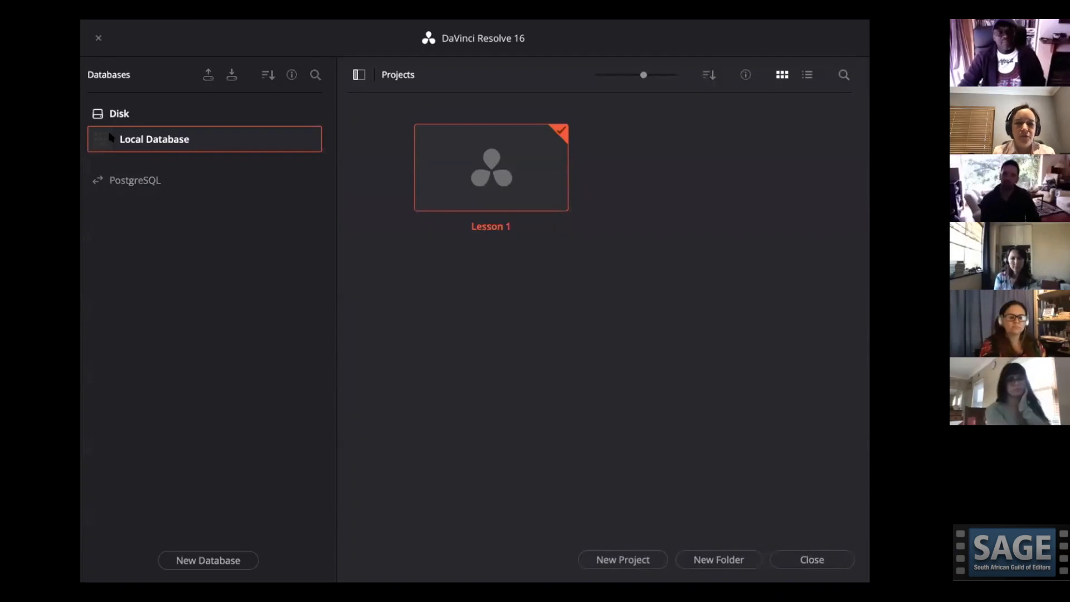
pyautogui.rightClick(144, 139)
pyautogui.click(392, 230)
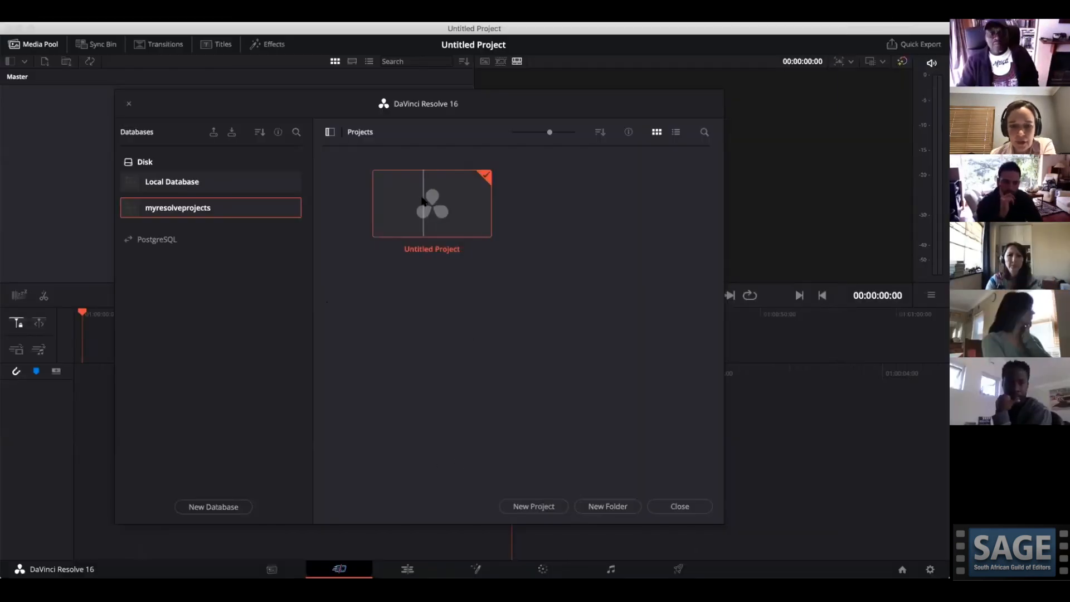
# Open the untitled project in the myresolveprojects database and save it as "My first lesson".
pyautogui.doubleClick(424, 202)
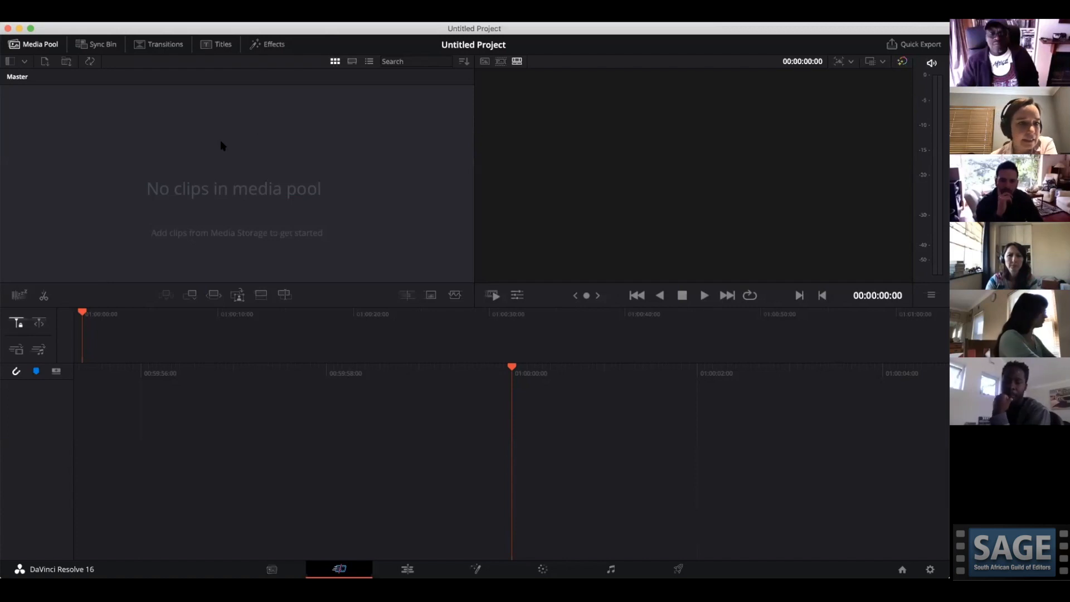
pyautogui.click(111, 11)
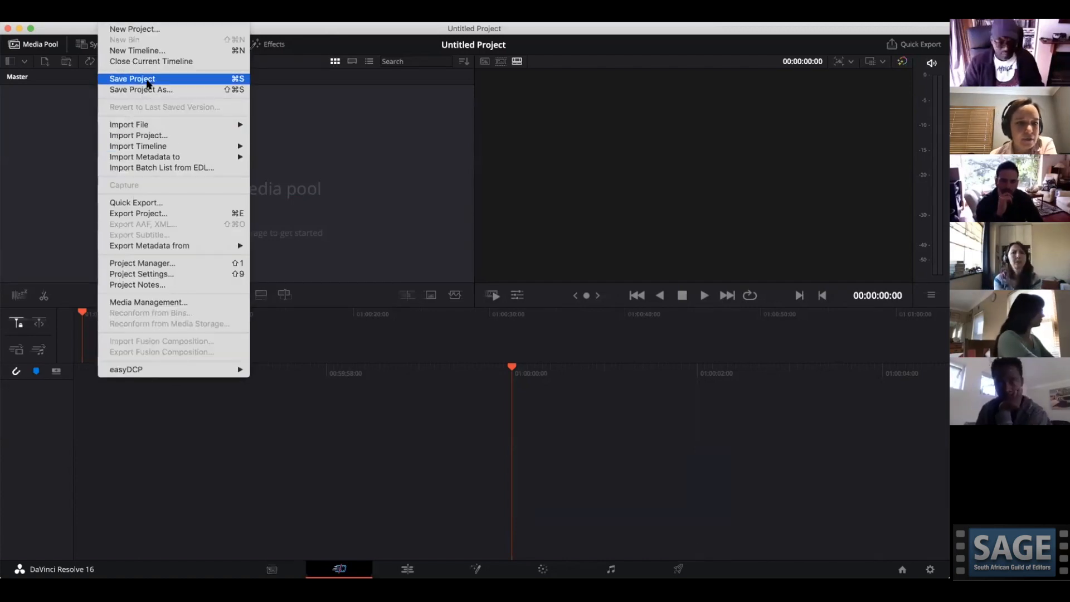
pyautogui.click(146, 78)
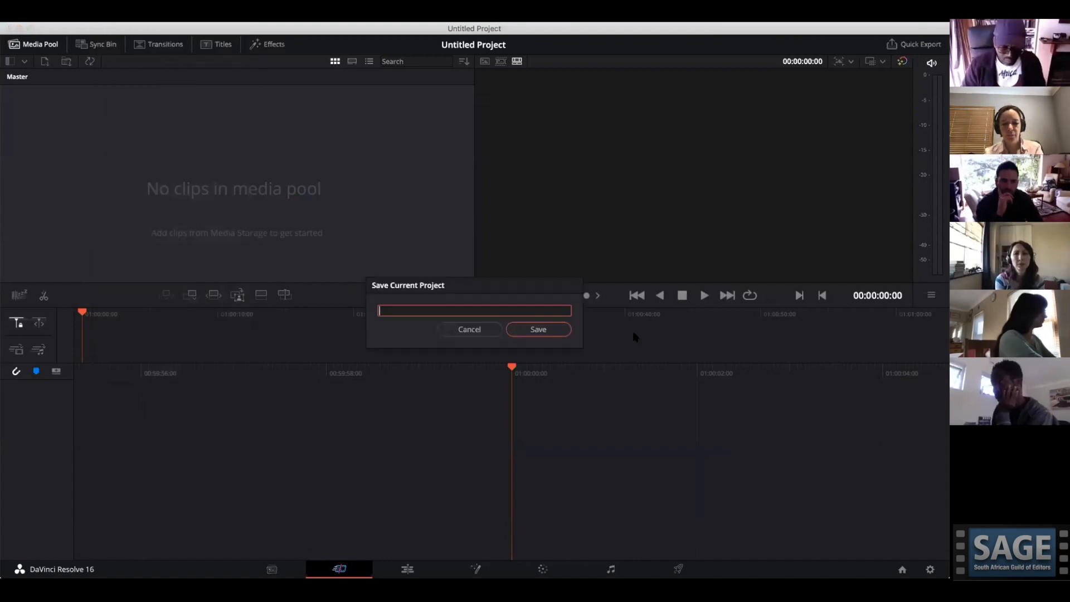
pyautogui.write('My first lee')
pyautogui.press('BackSpace')
pyautogui.write('sson')
pyautogui.press('Return')
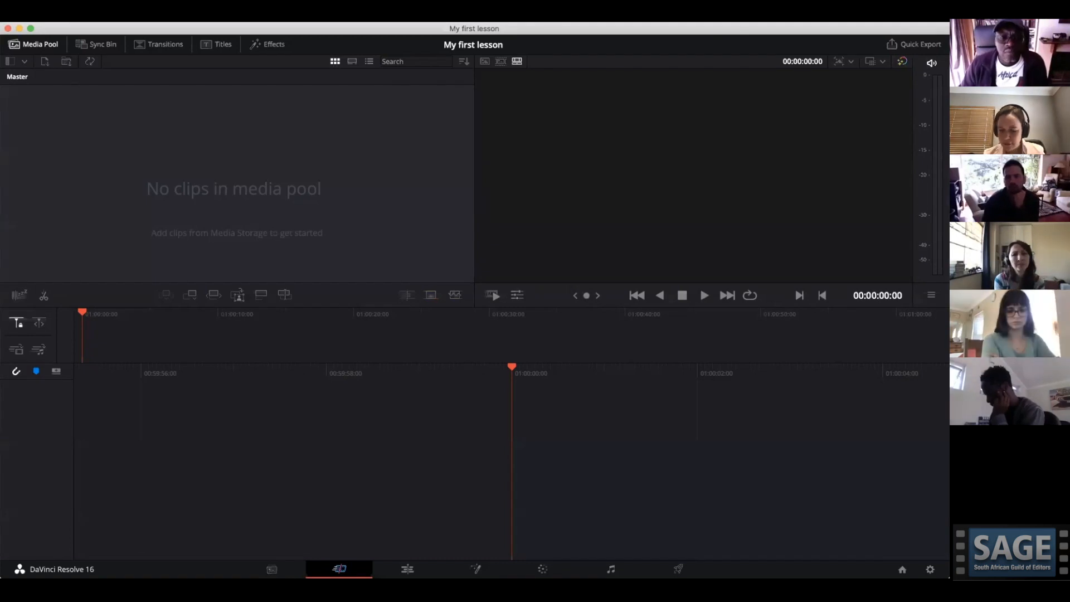
# View the Media, Edit and Deliver pages one after another.
pyautogui.click(272, 569)
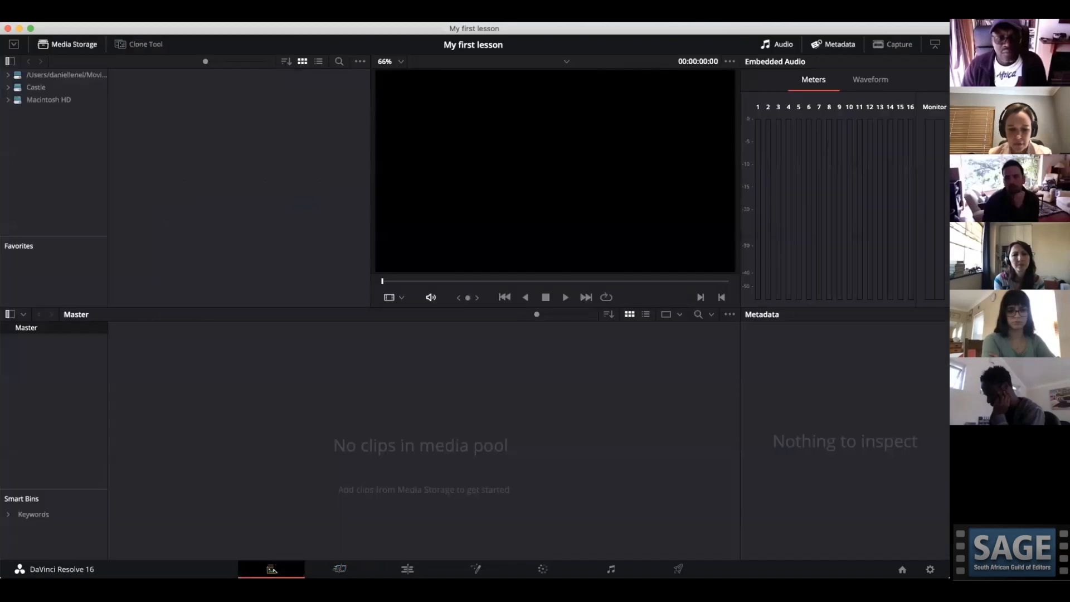
pyautogui.click(407, 569)
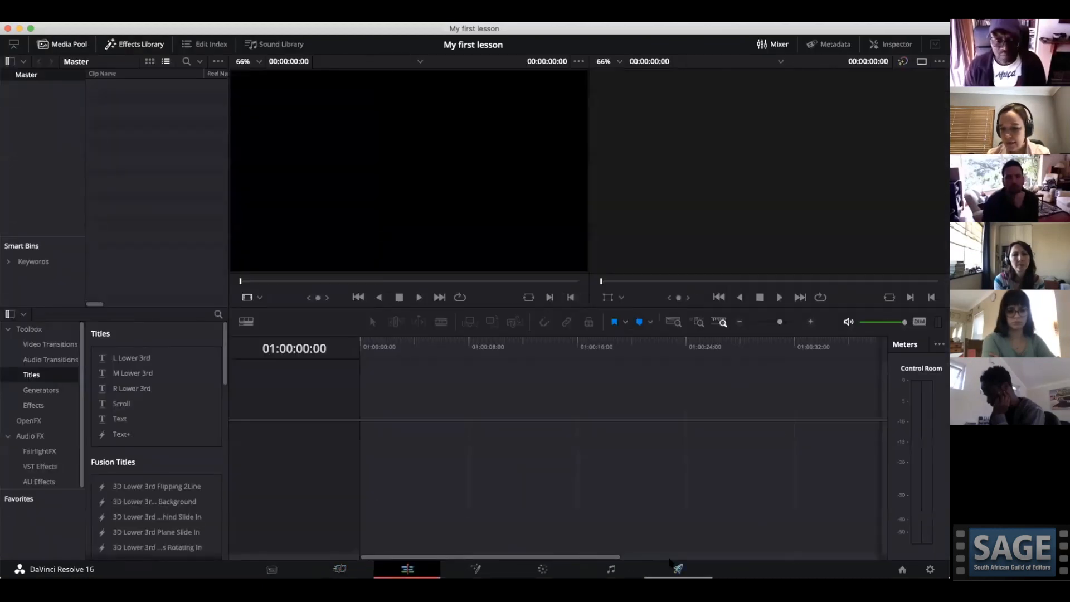
pyautogui.click(673, 570)
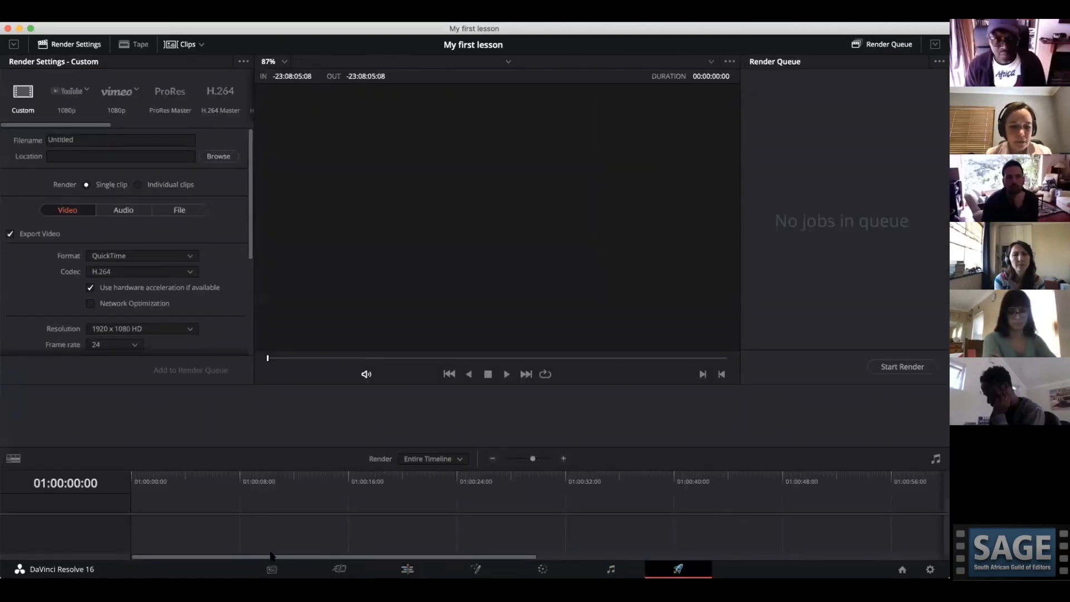
# Return to the Media page and browse the Macintosh HD storage to the Age of Airplanes folder on the user's Desktop.
pyautogui.click(272, 570)
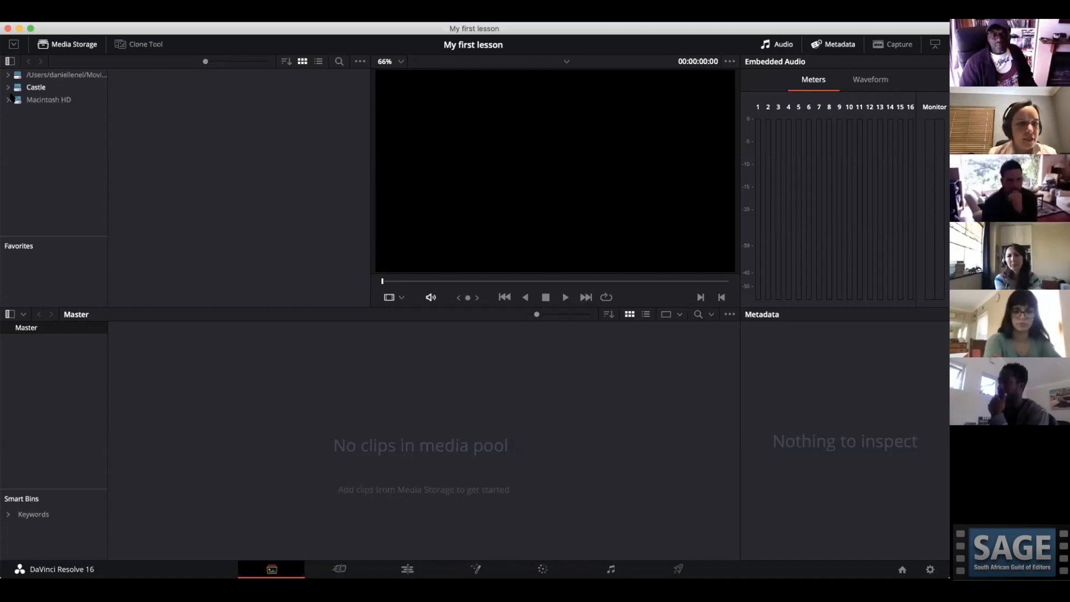
pyautogui.click(62, 100)
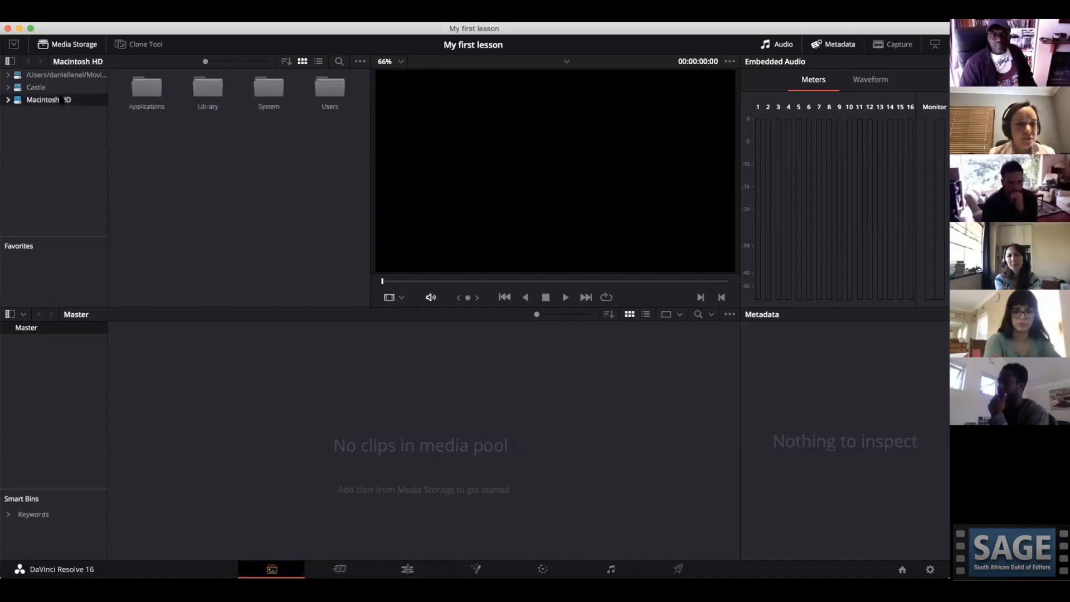
pyautogui.doubleClick(326, 87)
pyautogui.doubleClick(205, 89)
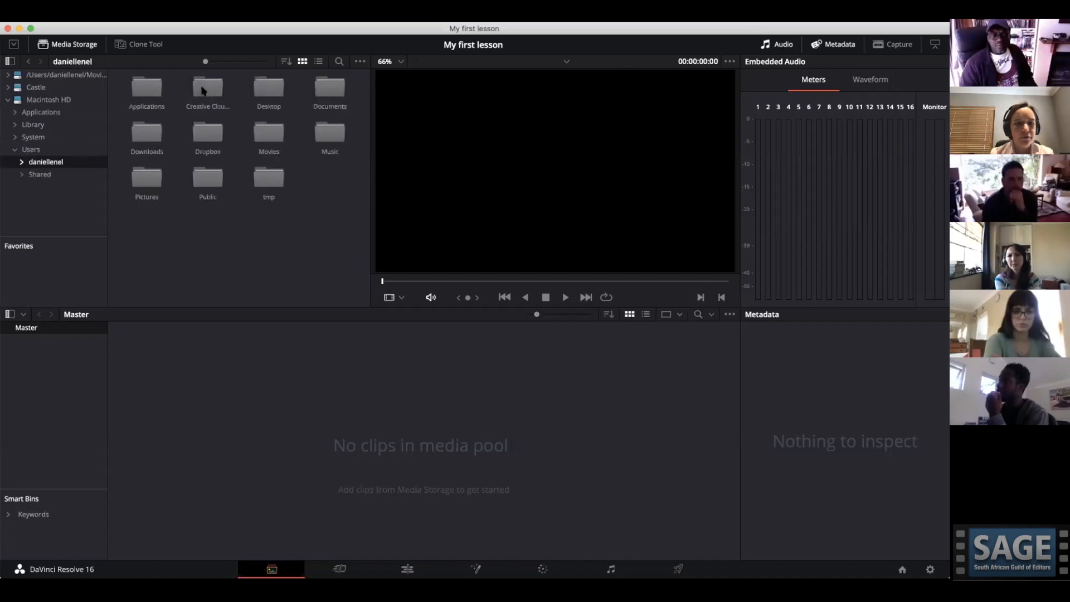
pyautogui.doubleClick(269, 89)
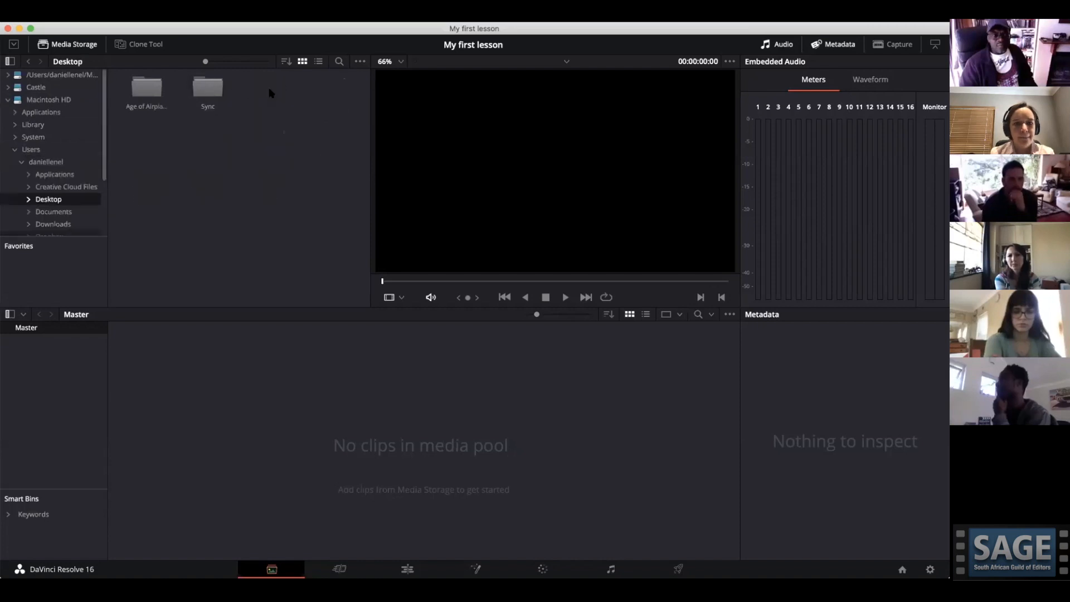
pyautogui.doubleClick(136, 93)
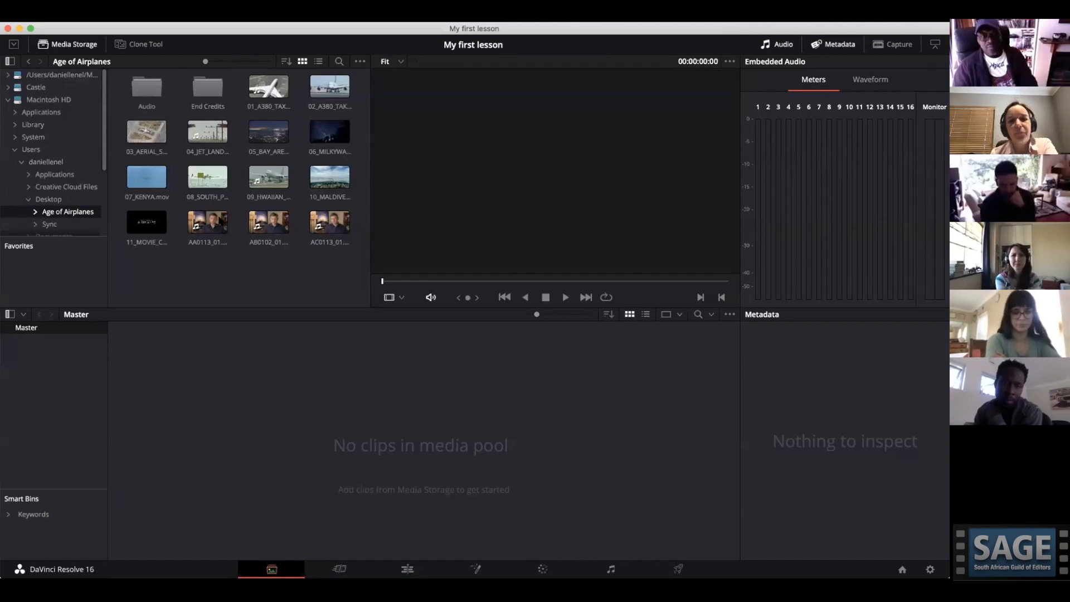
# Preview AC0113_01.mov and add it to the media pool, changing the timeline frame rate and video format to match the clip.
pyautogui.click(340, 230)
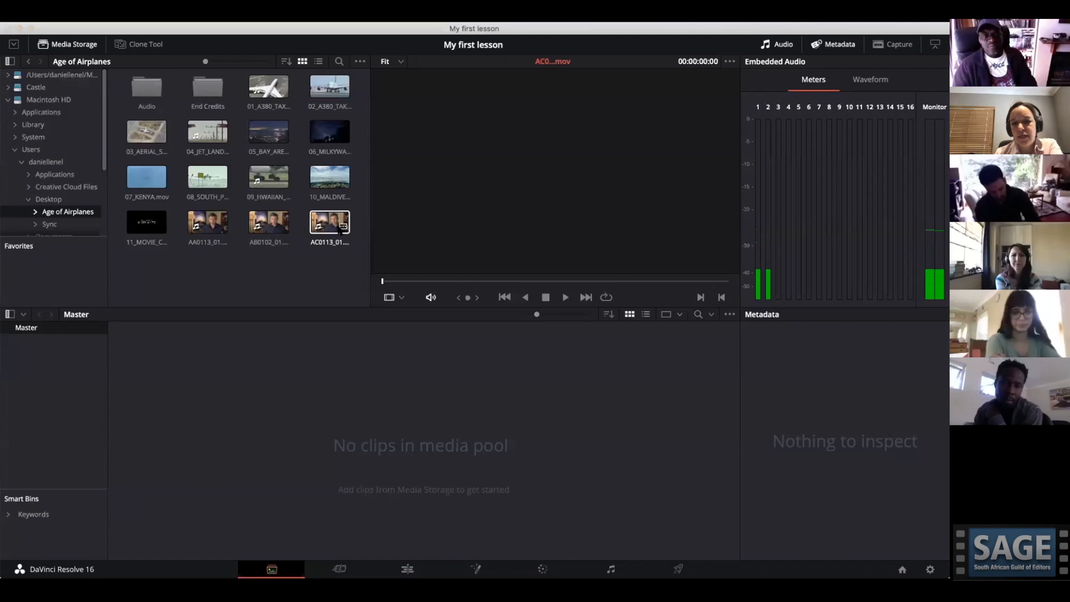
pyautogui.press('space')
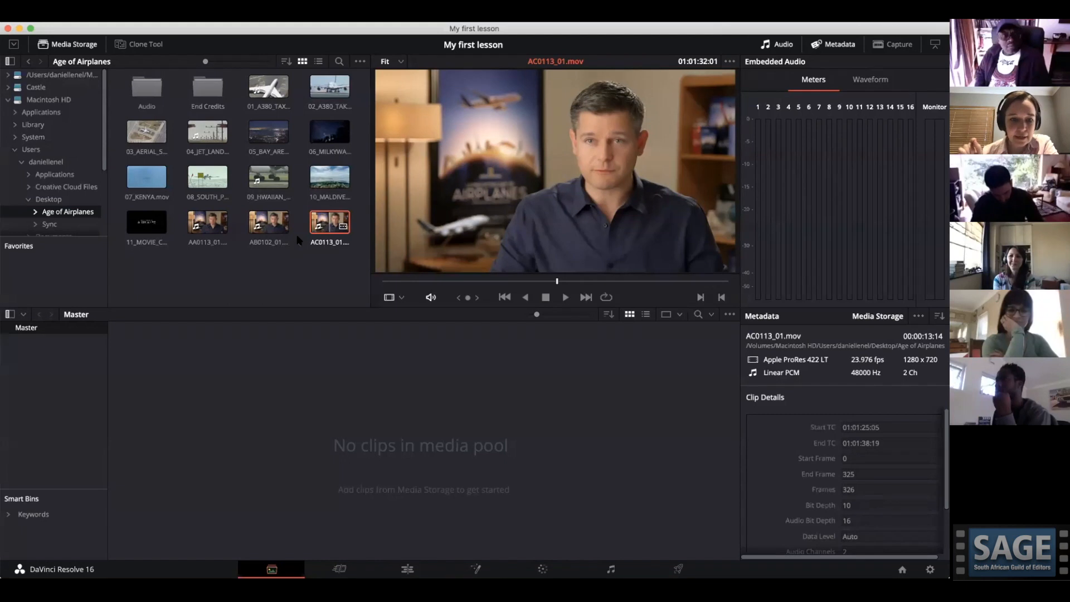
pyautogui.moveTo(330, 222); pyautogui.dragTo(253, 382)
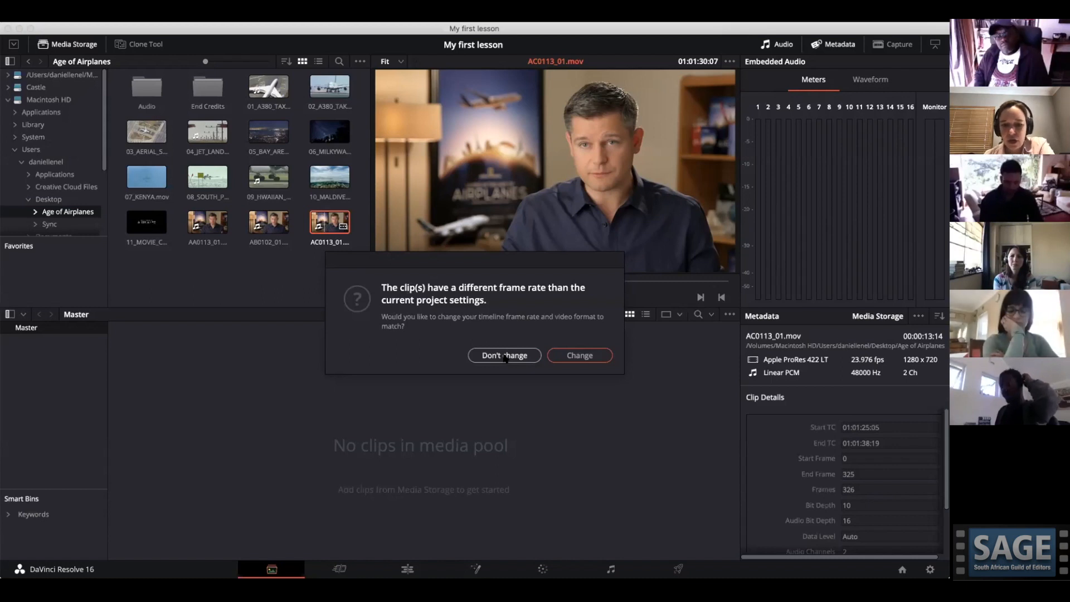
pyautogui.click(568, 357)
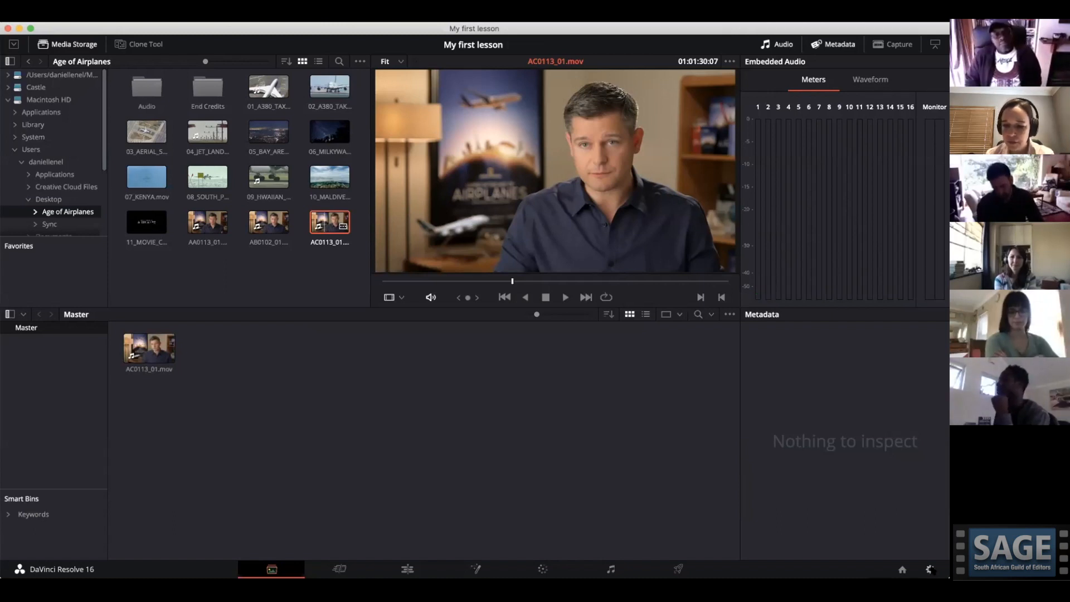
# Review the timeline format and video monitoring options in the project's Master Settings, and close them without saving.
pyautogui.click(930, 569)
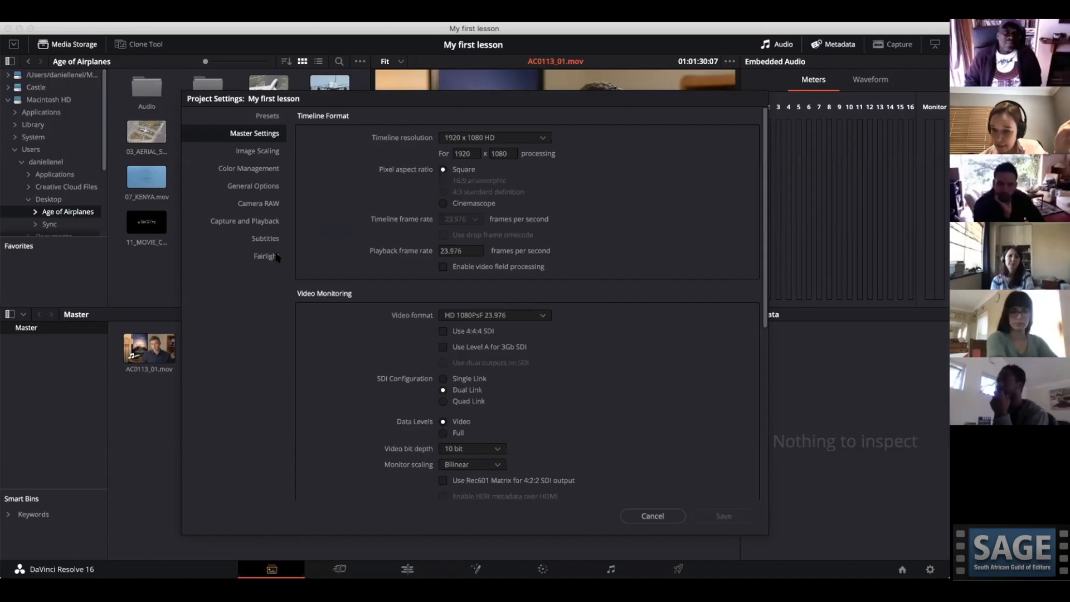
pyautogui.click(651, 516)
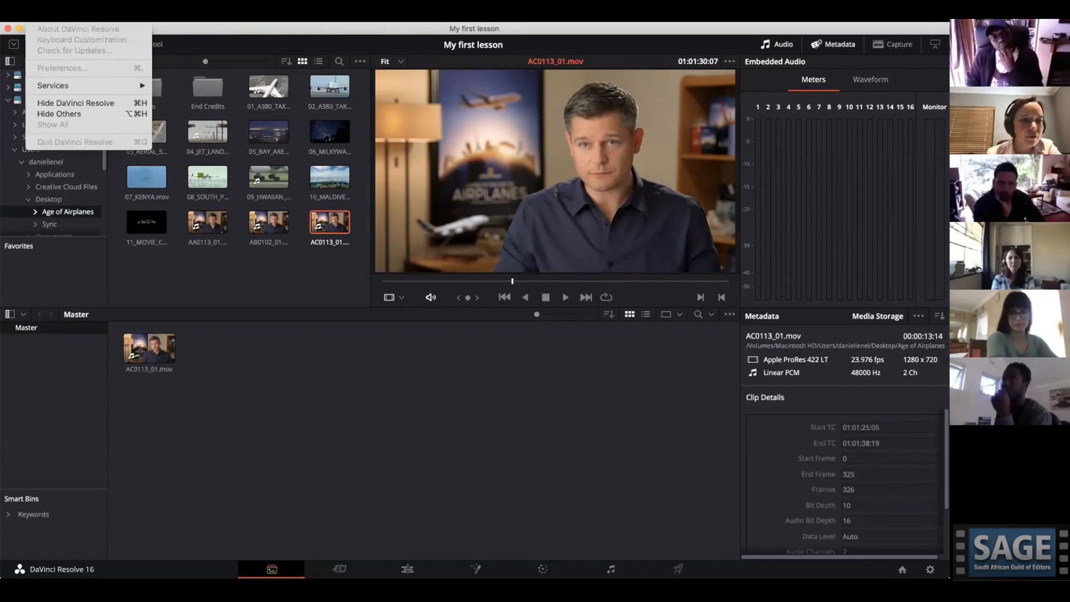
pyautogui.click(267, 501)
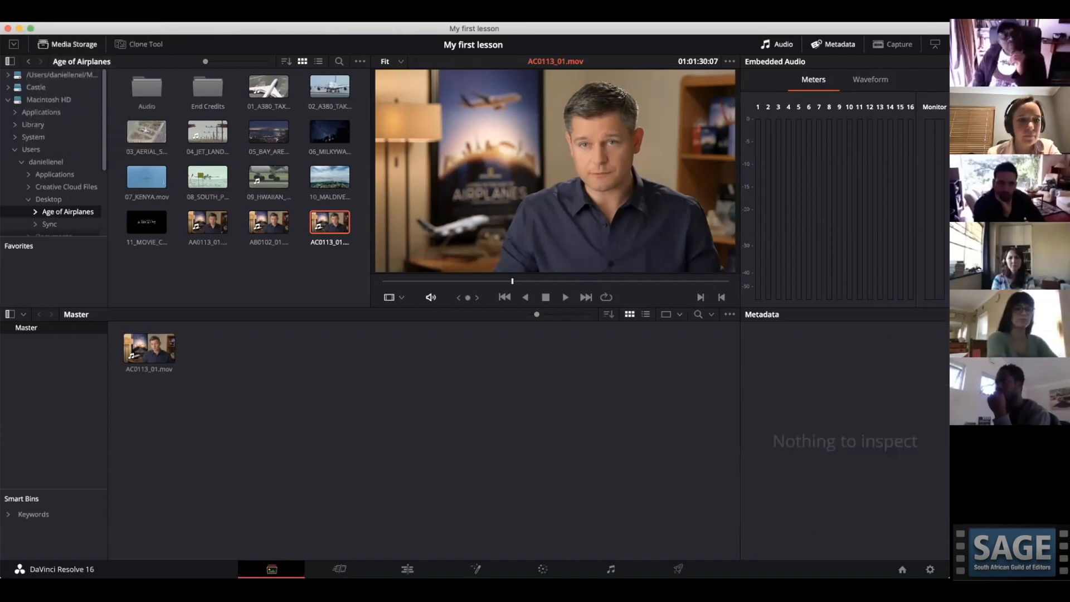
pyautogui.press('Escape')
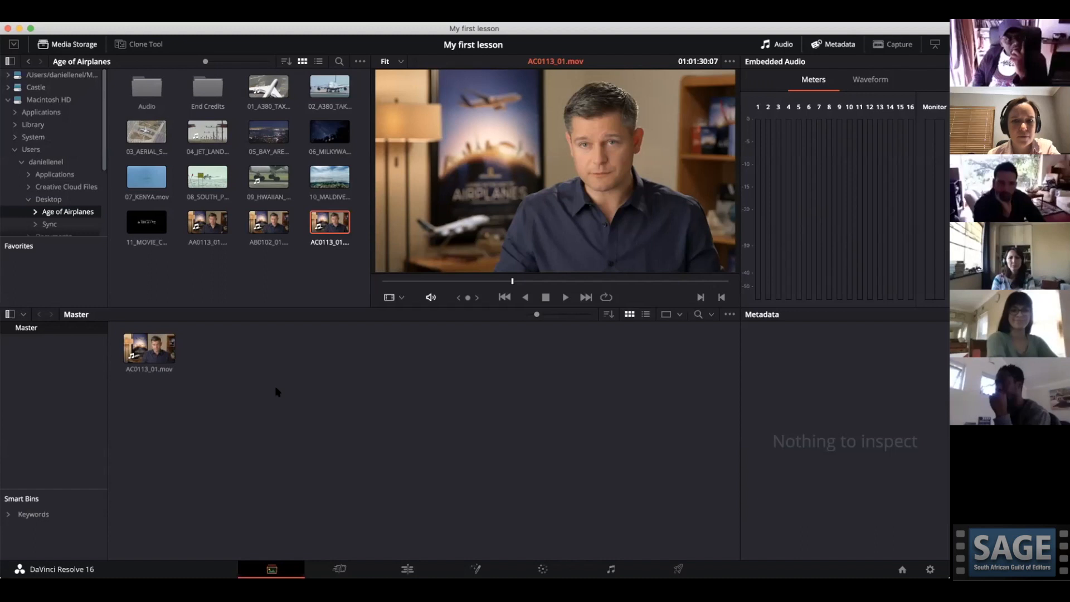
# Save the My first lesson project.
pyautogui.click(114, 22)
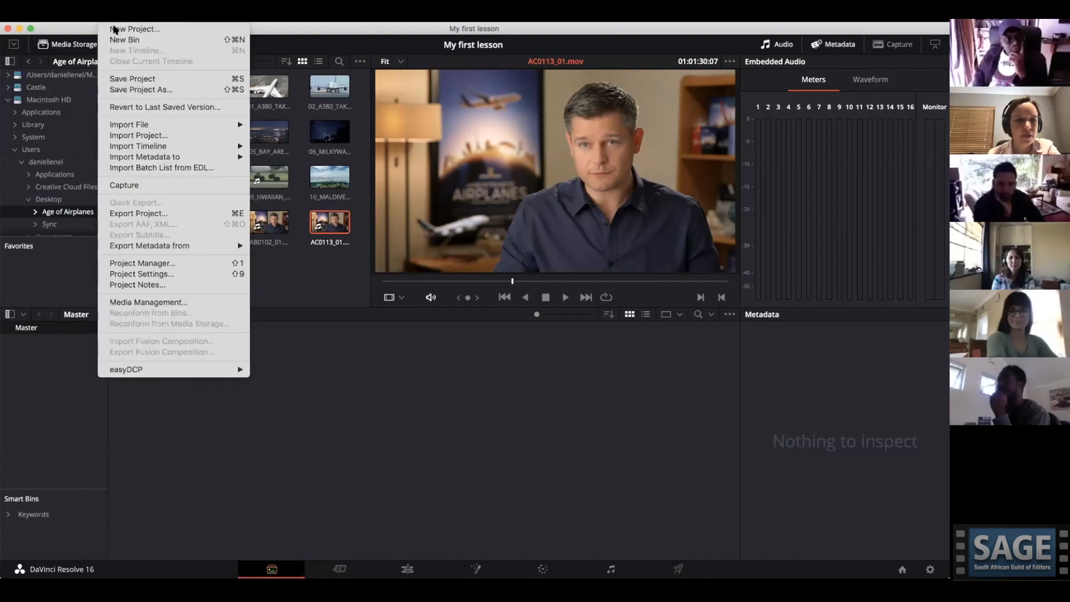
pyautogui.click(120, 79)
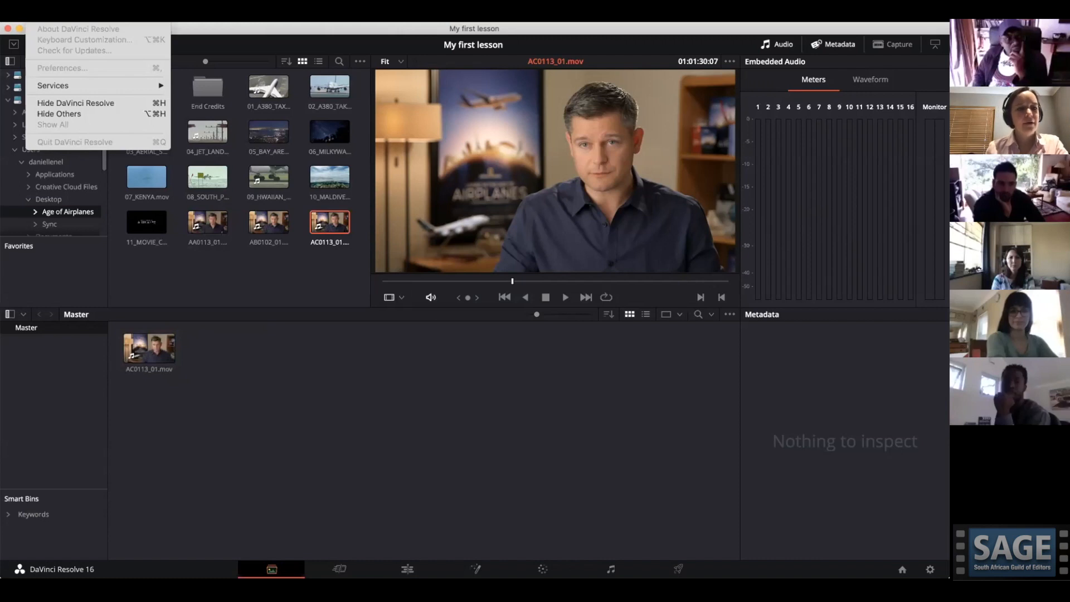
pyautogui.press('Escape')
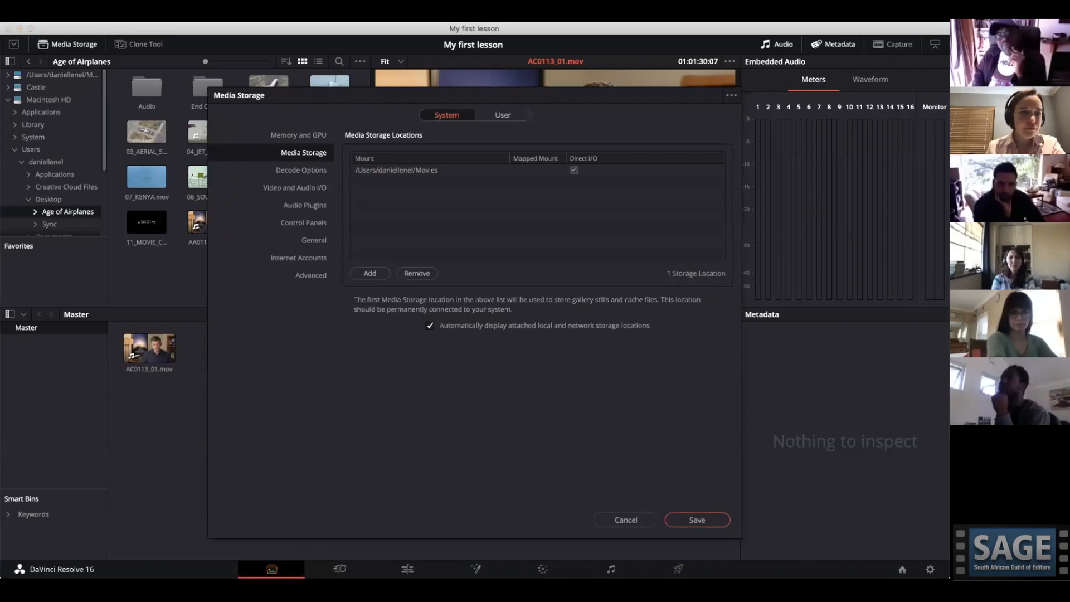
# Review the Media Storage, UI Settings and Project Save and Load preferences, and cancel without changes.
pyautogui.click(56, 22)
pyautogui.press('Escape')
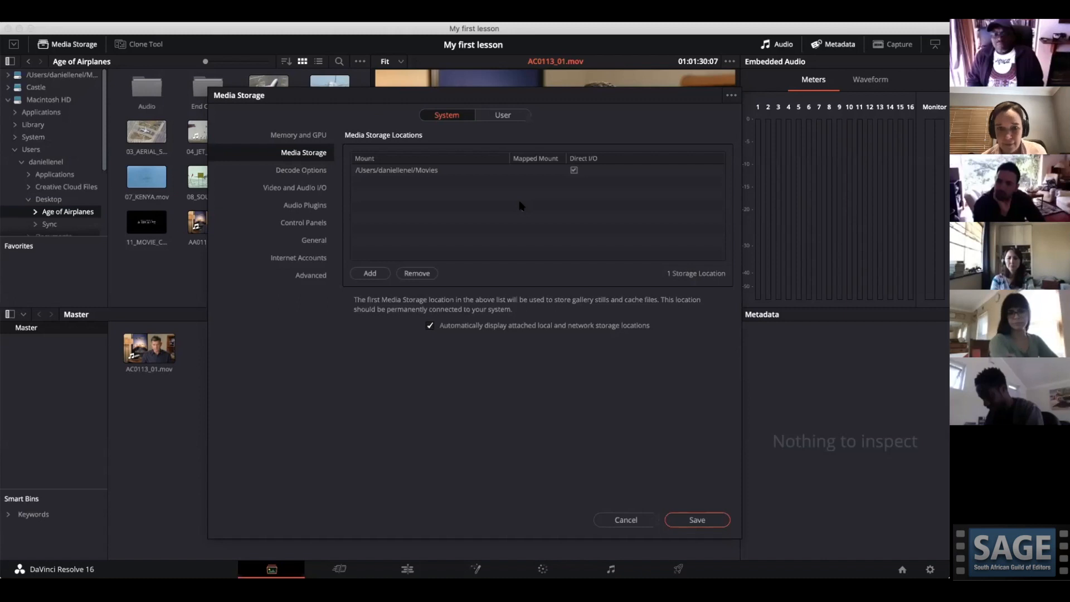
pyautogui.click(503, 117)
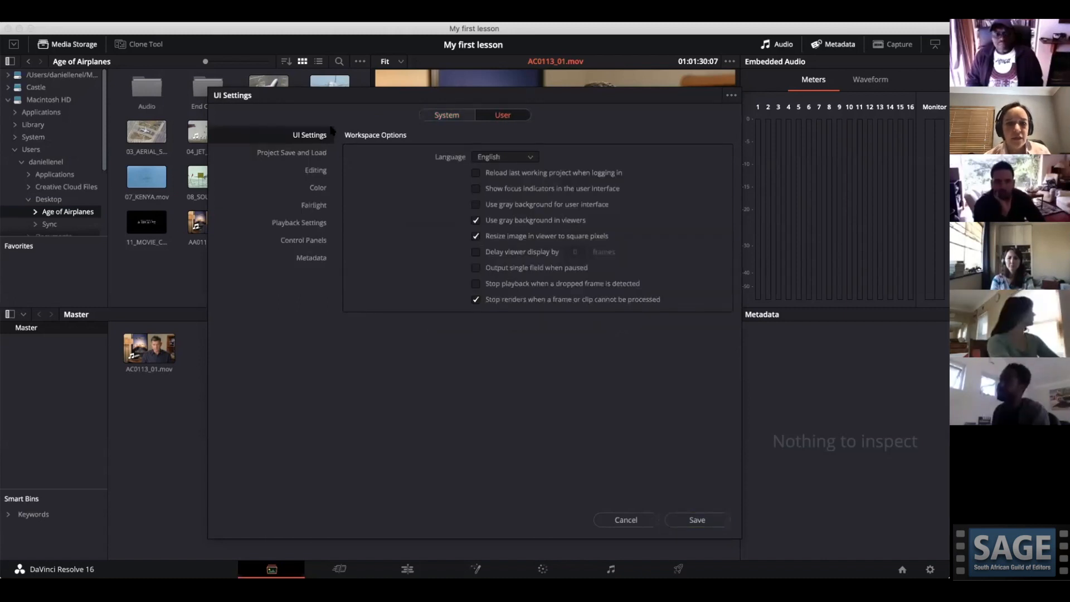
pyautogui.click(274, 155)
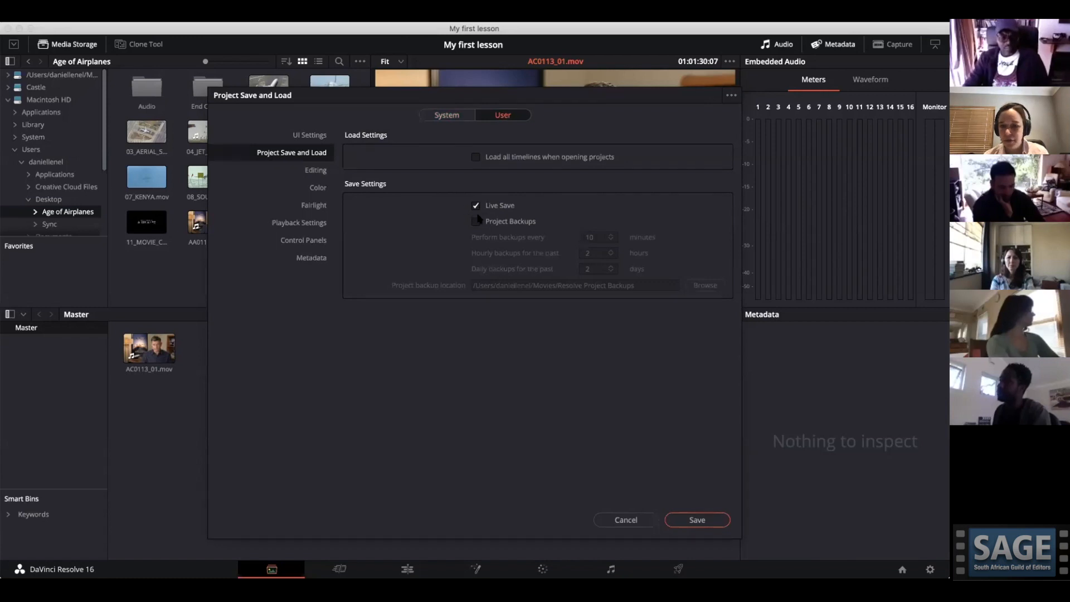
pyautogui.click(651, 519)
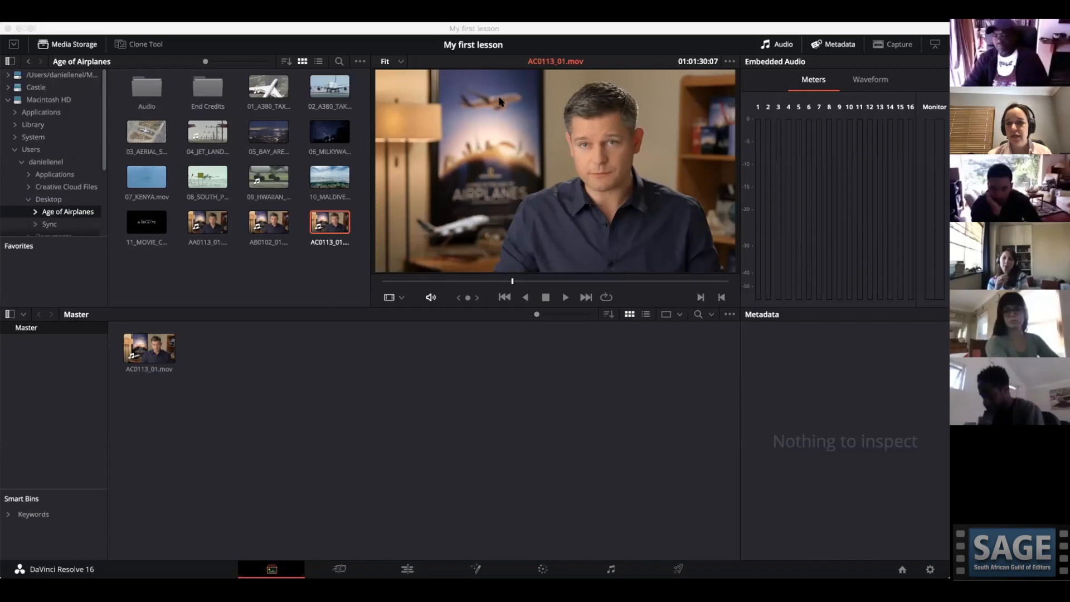
# Import the Age of Airplanes video clips and audio files into the Master bin and save the project.
pyautogui.moveTo(471, 101); pyautogui.dragTo(164, 428)
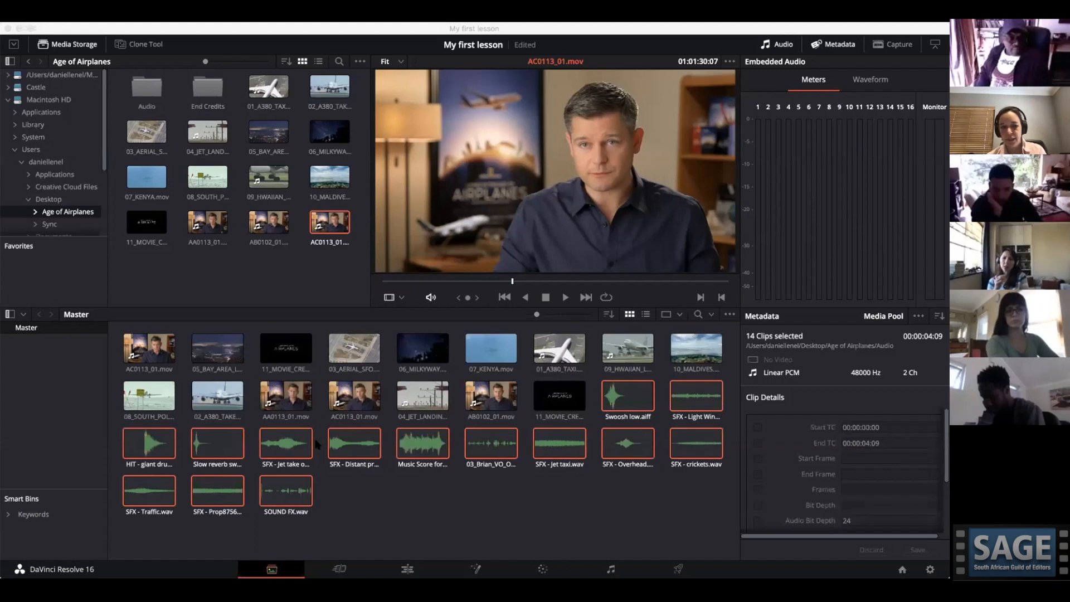
pyautogui.press('super+s')
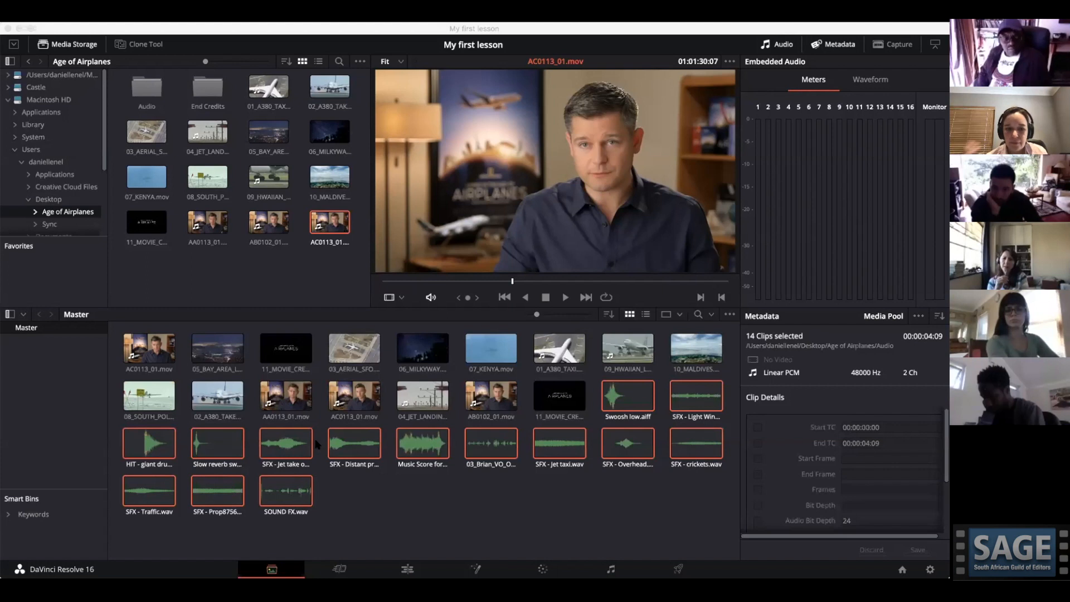
# Preview the AC0113_01.mov interview clip from the Master bin in the viewer and return the playhead to its start.
pyautogui.click(428, 517)
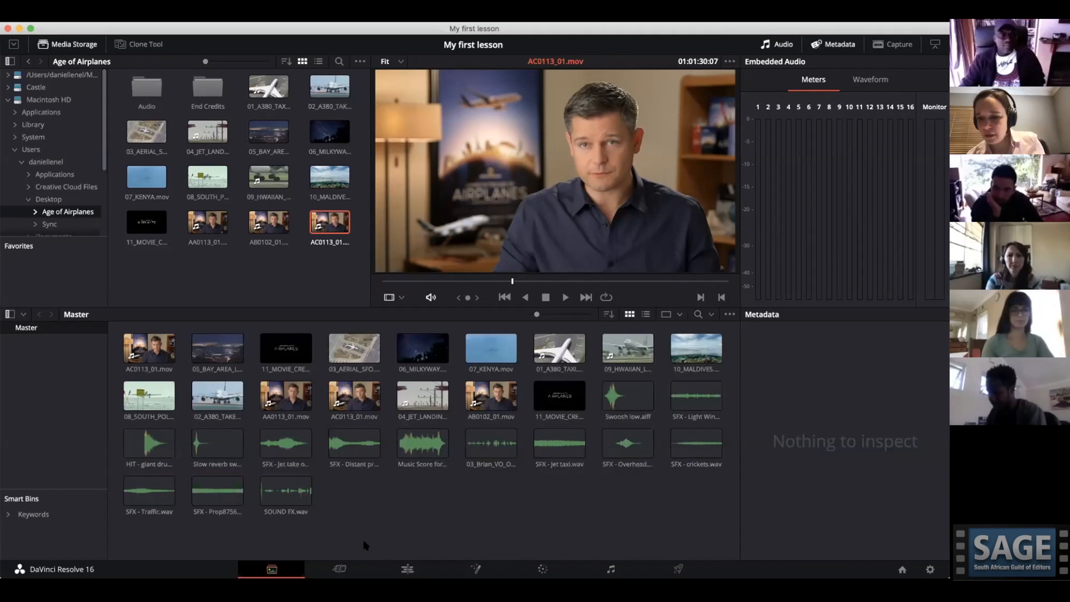
pyautogui.click(139, 356)
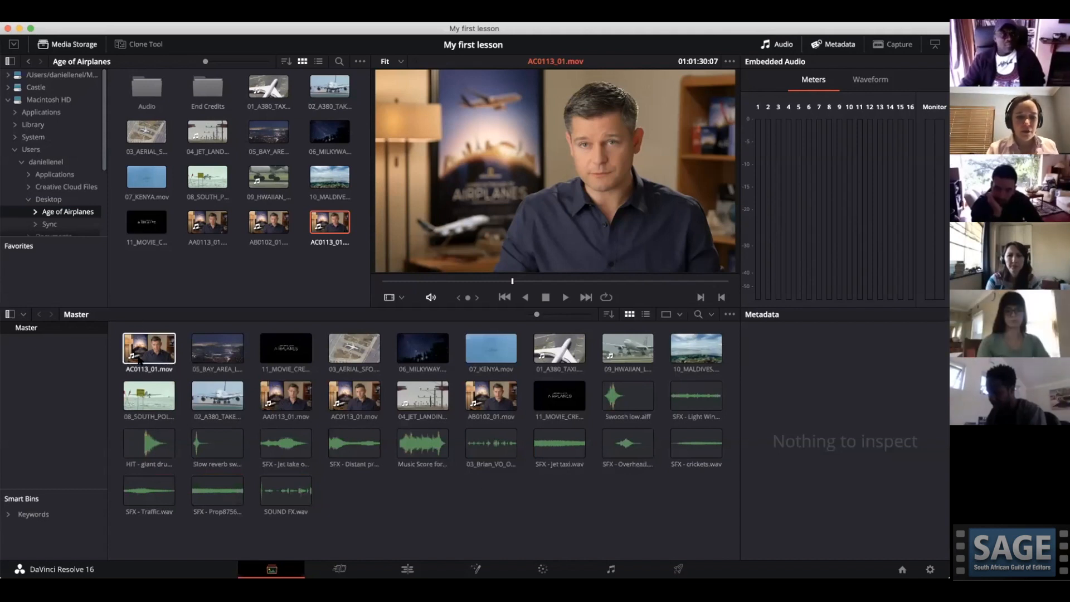
pyautogui.press('space')
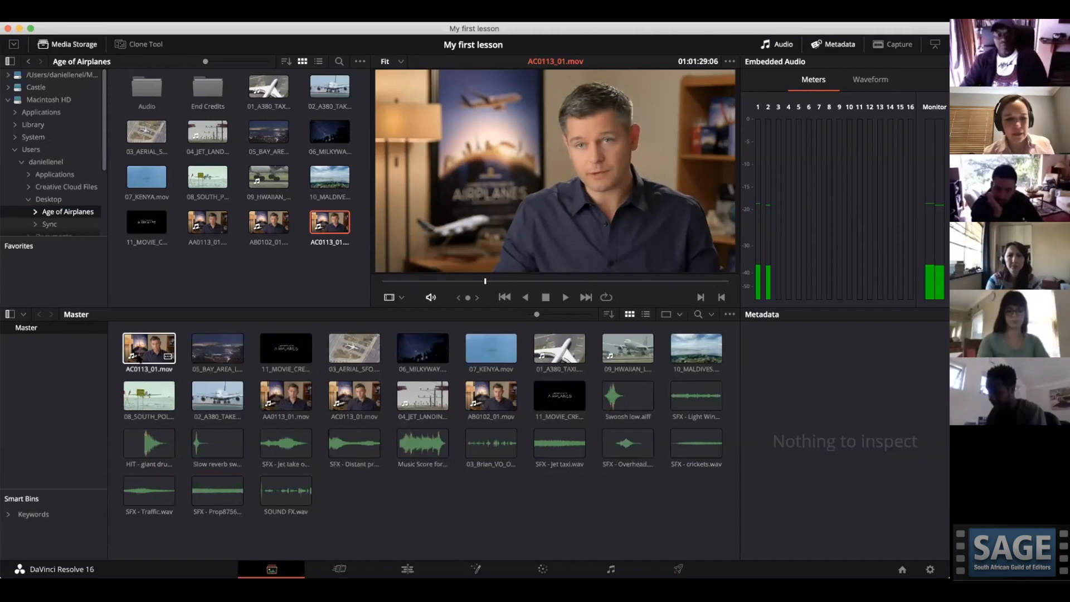
pyautogui.click(140, 357)
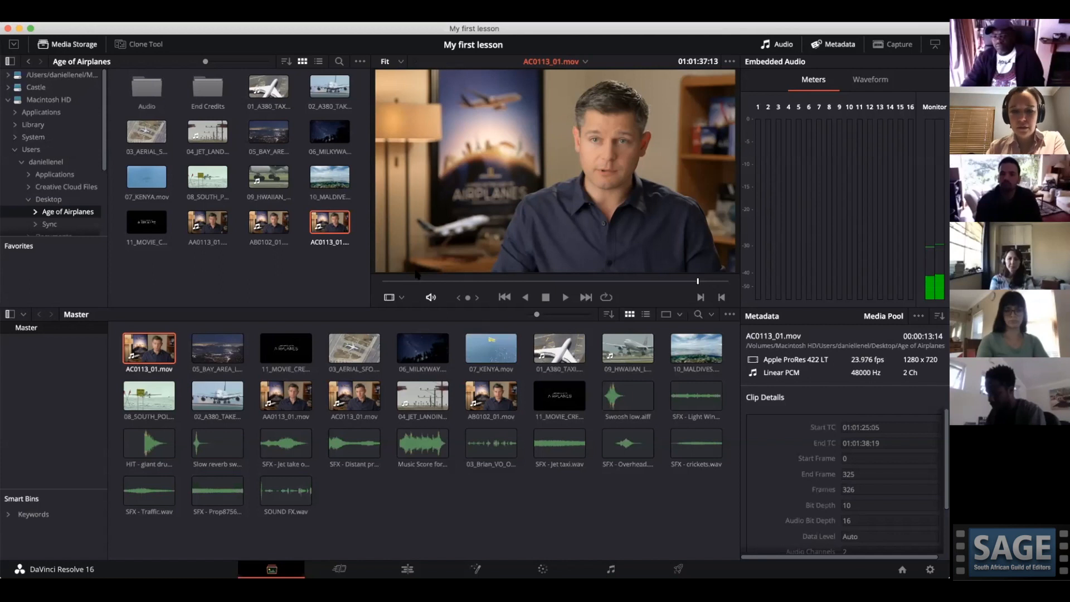
pyautogui.moveTo(414, 278); pyautogui.dragTo(360, 280)
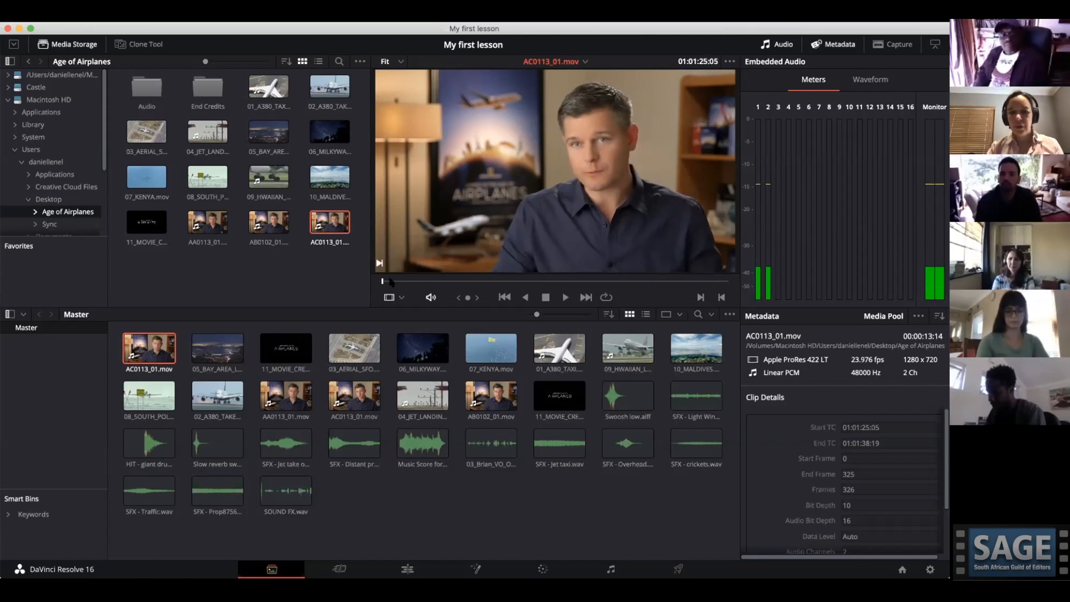
# Preview 05_BAY_AREA_LIGHTS.mov and 11_MOVIE_CREDITS.mov in the viewer.
pyautogui.click(229, 344)
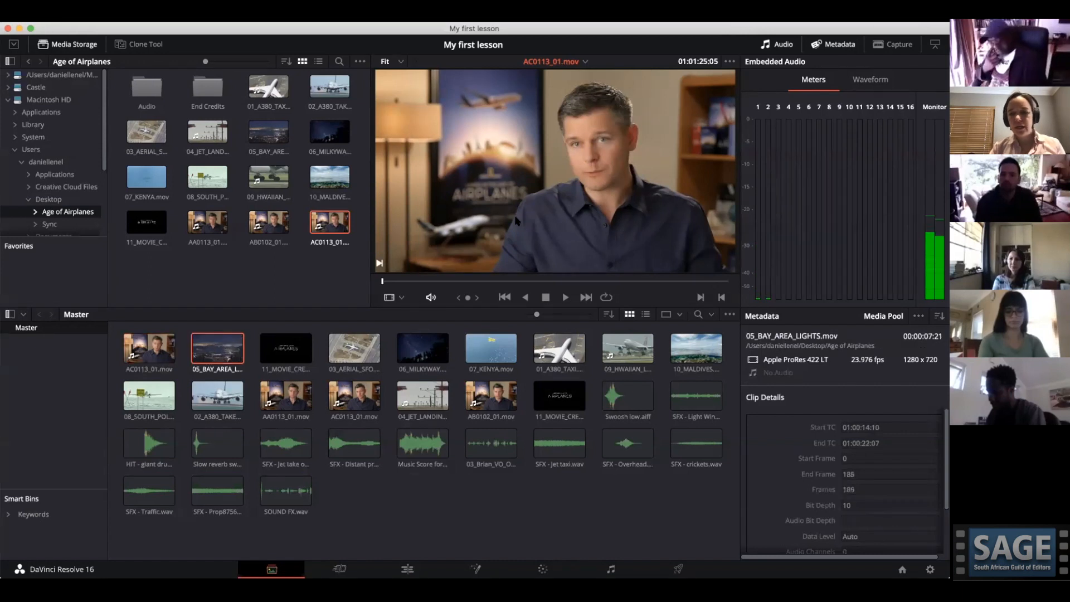
pyautogui.doubleClick(231, 348)
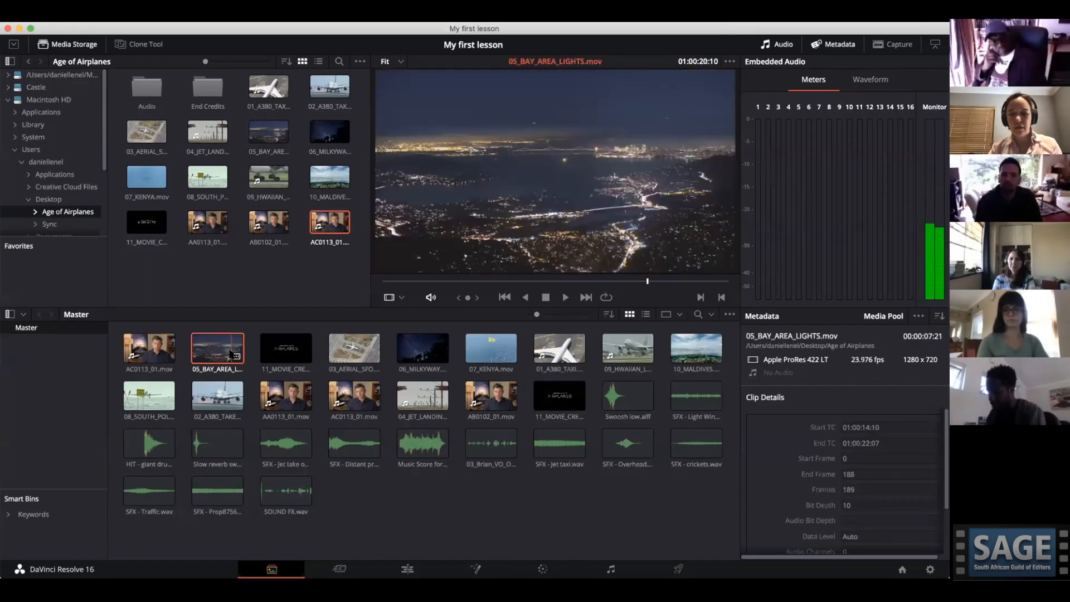
pyautogui.doubleClick(281, 349)
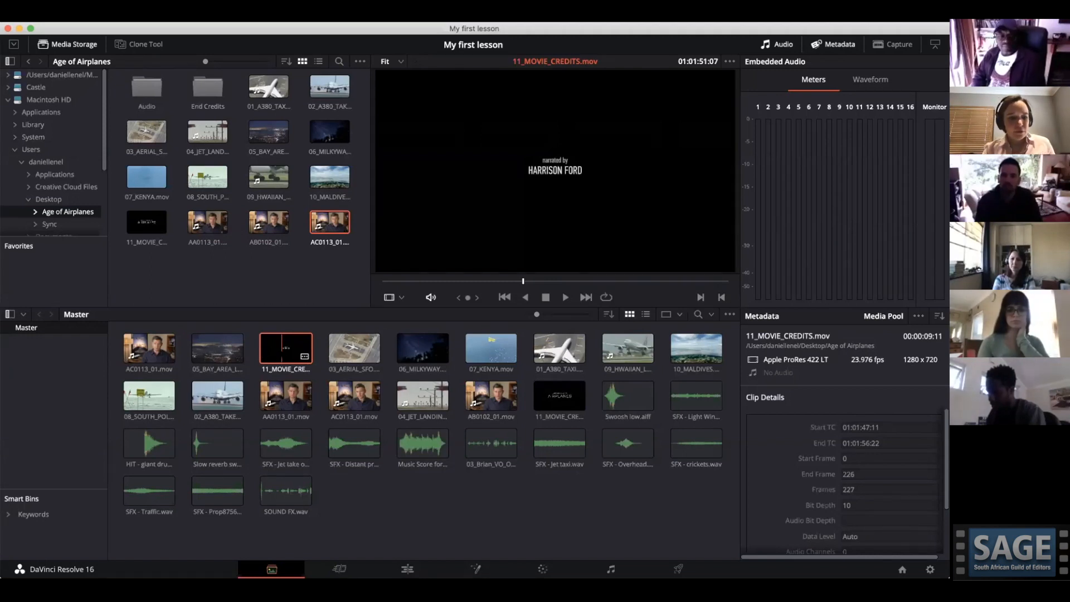
pyautogui.press('Home')
pyautogui.press('space')
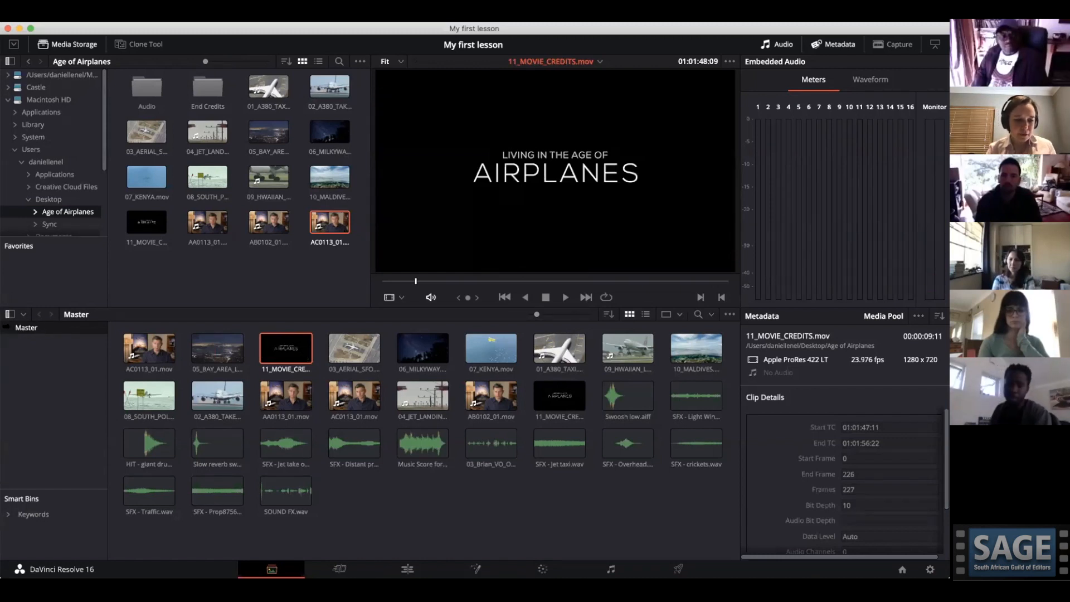
# Add a bin named Interview inside the Master bin.
pyautogui.rightClick(32, 329)
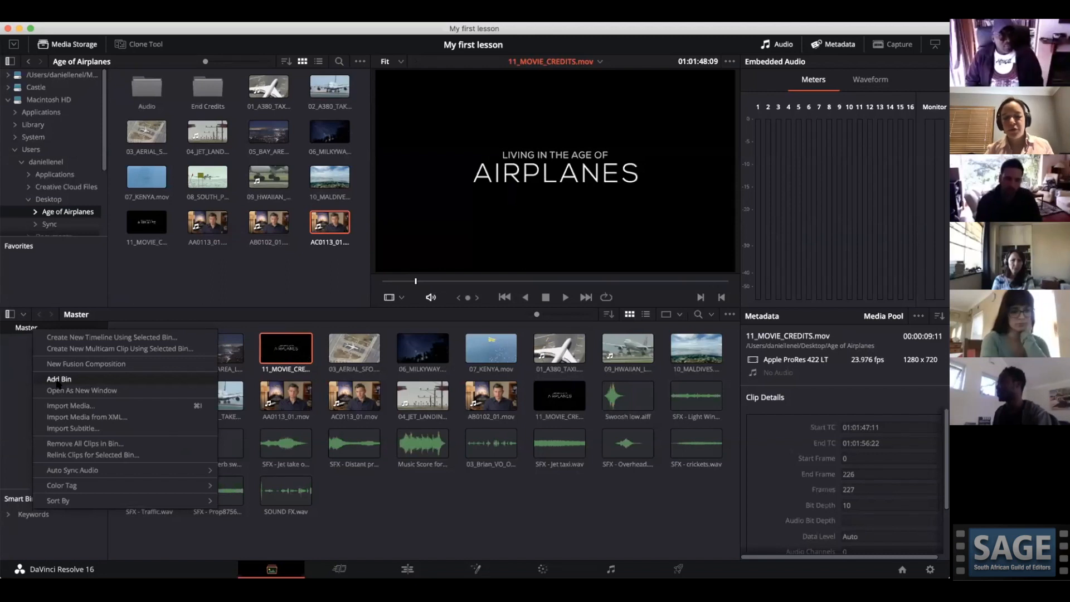
pyautogui.click(3, 379)
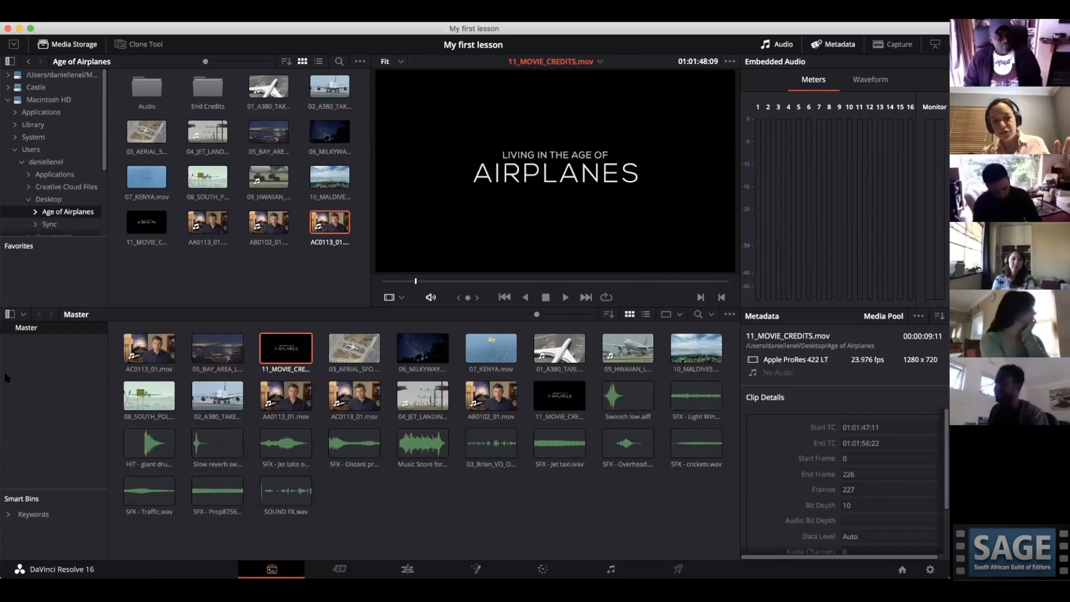
pyautogui.rightClick(25, 326)
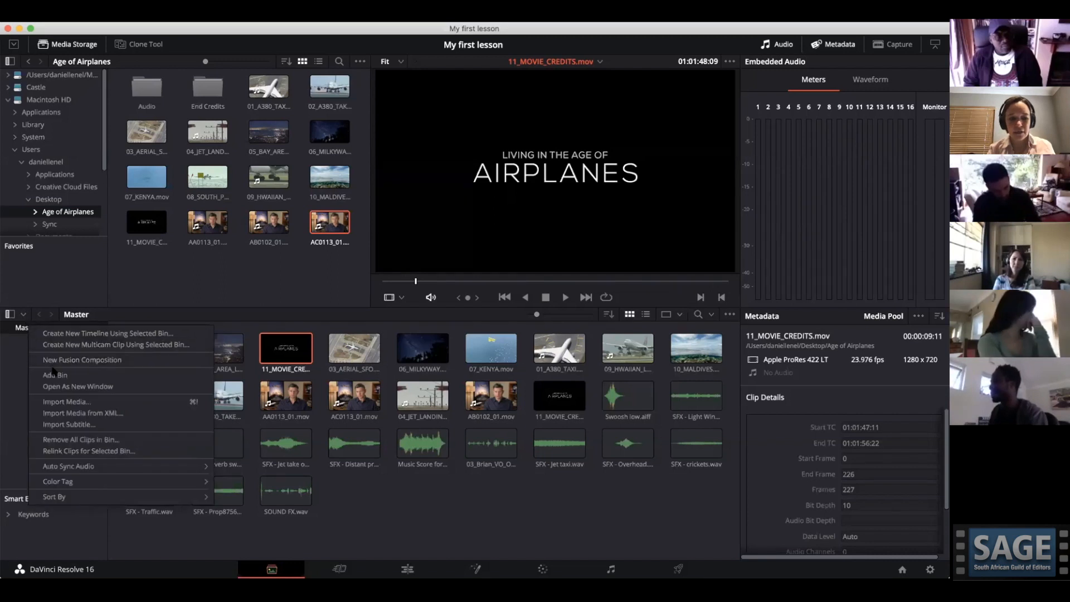
pyautogui.click(53, 373)
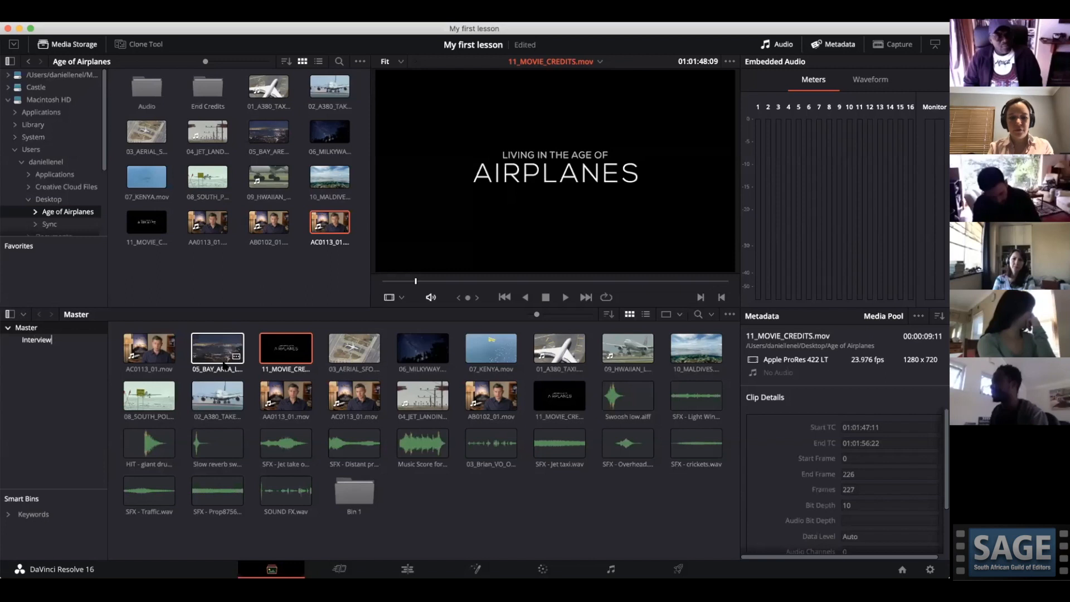
pyautogui.click(148, 350)
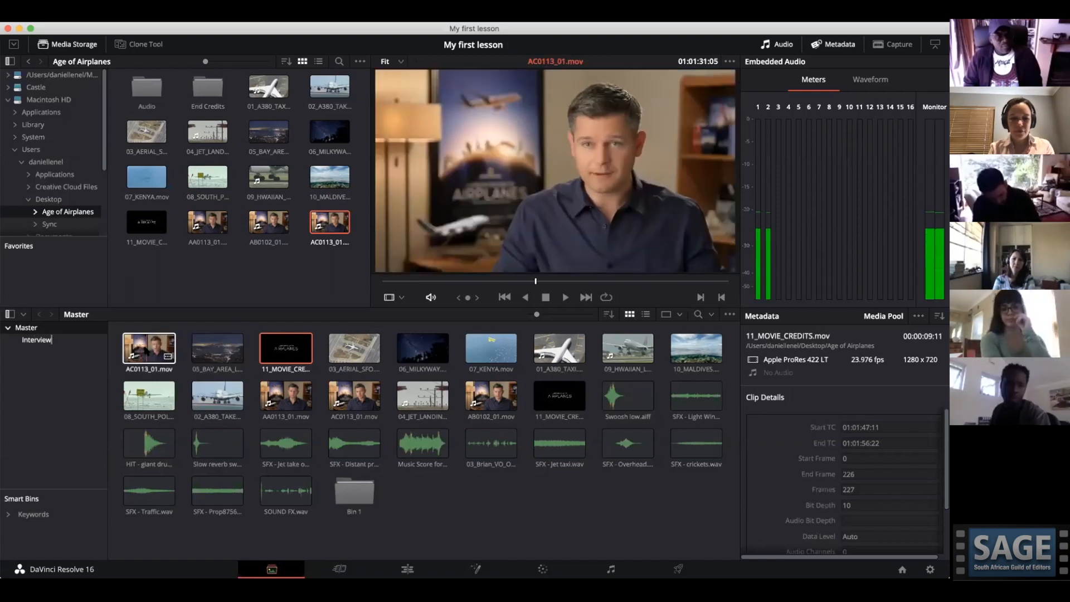
pyautogui.press('Return')
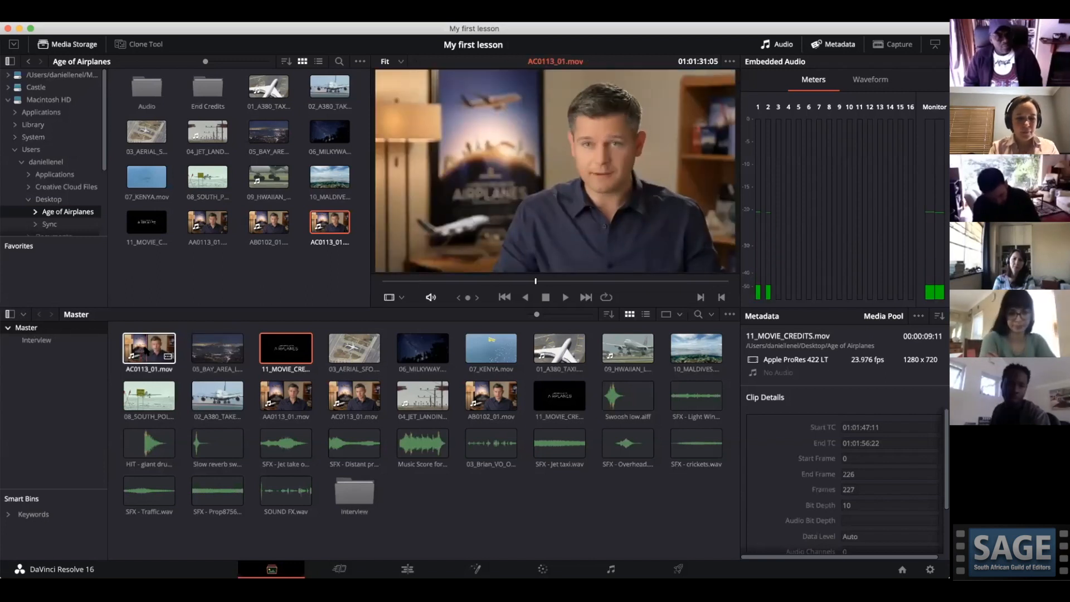
# Move both AC0113_01.mov clips and AA0113_01.mov from the Master bin into the Interview bin.
pyautogui.moveTo(148, 350); pyautogui.dragTo(50, 342)
pyautogui.moveTo(215, 405); pyautogui.dragTo(39, 340)
pyautogui.moveTo(218, 397); pyautogui.dragTo(39, 340)
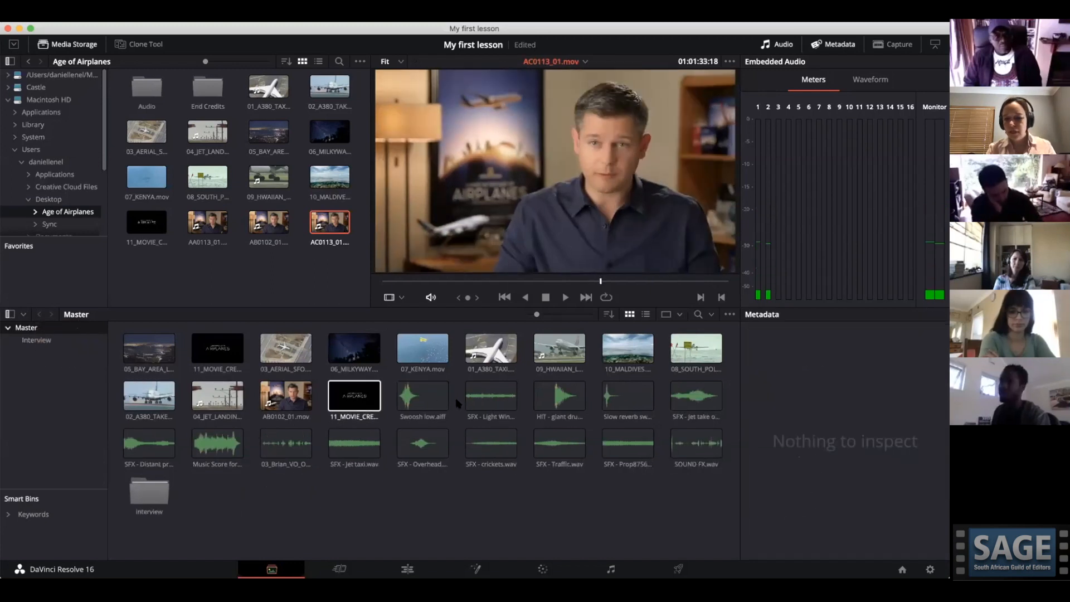
pyautogui.click(613, 413)
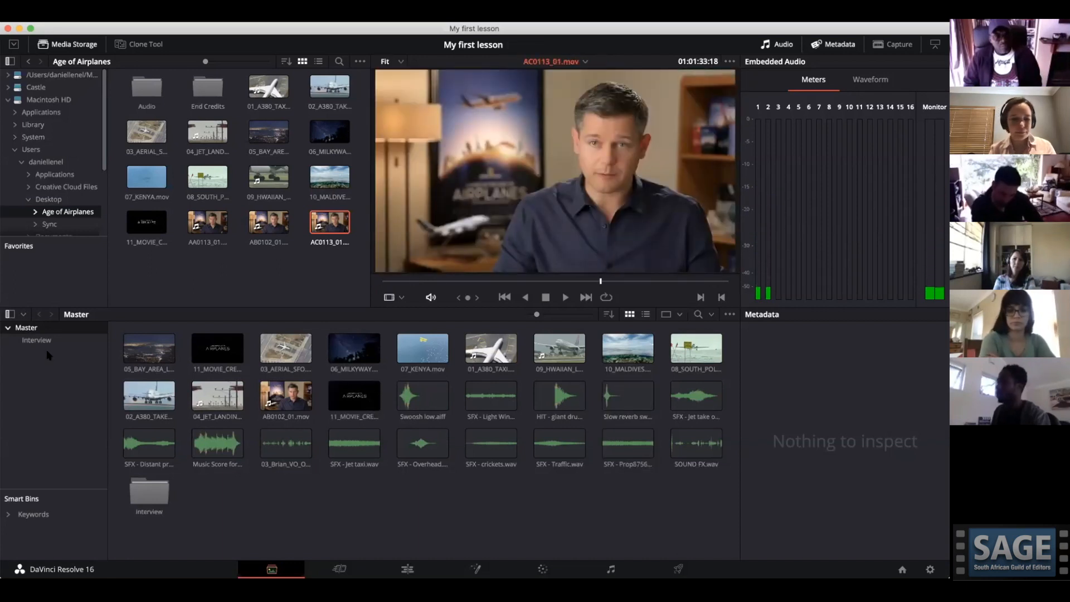
# Add a bin named Audio inside the Master bin.
pyautogui.rightClick(34, 329)
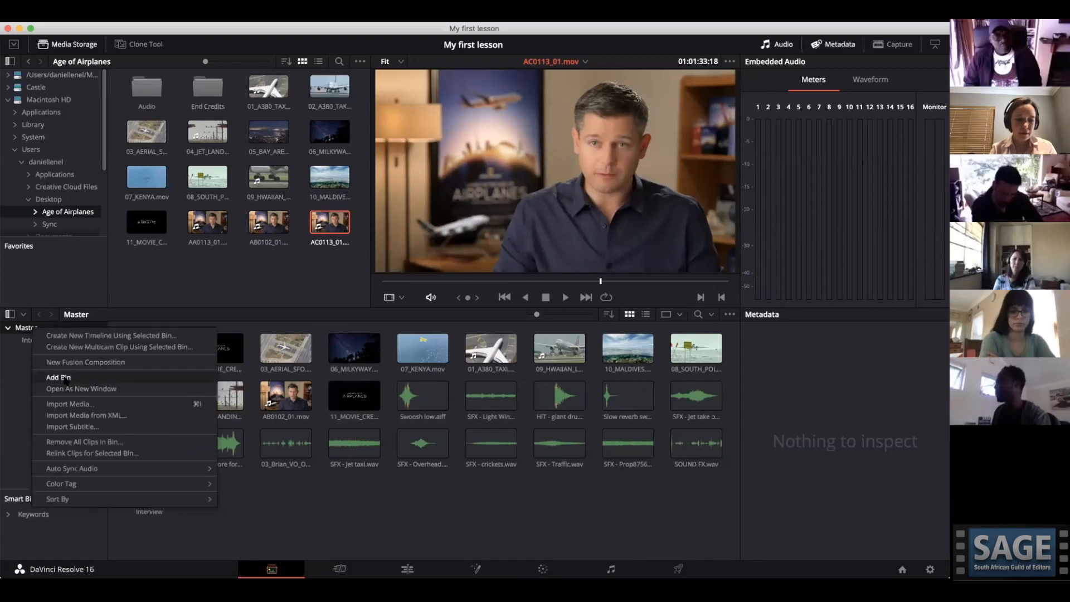
pyautogui.click(66, 378)
pyautogui.write('Audio')
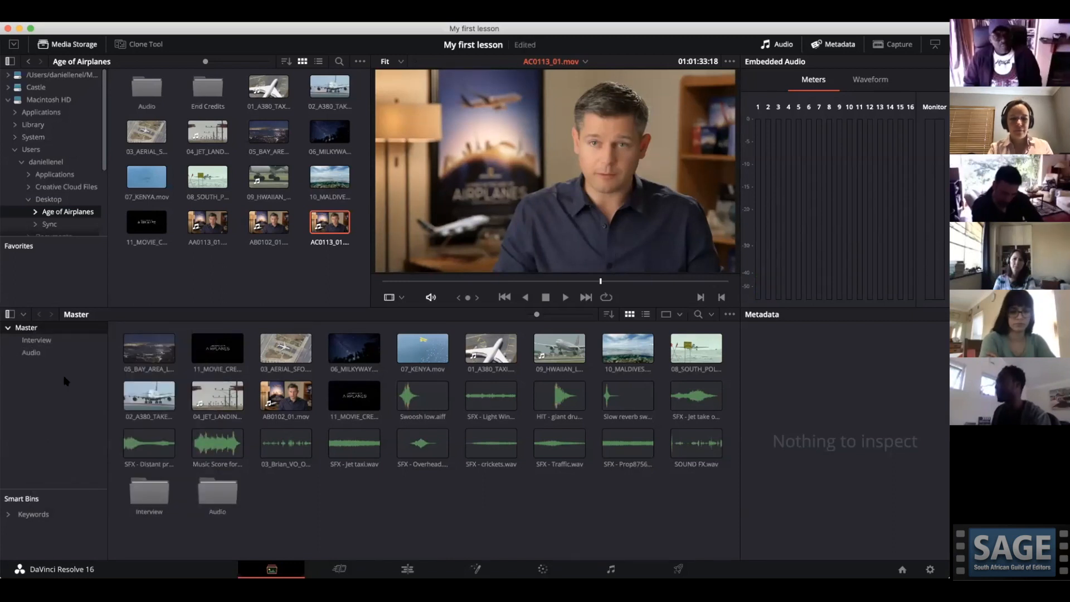
# Move all audio files from Swoosh low.aiff through SOUND FX.wav into the Audio bin and check the bins' contents.
pyautogui.click(422, 396)
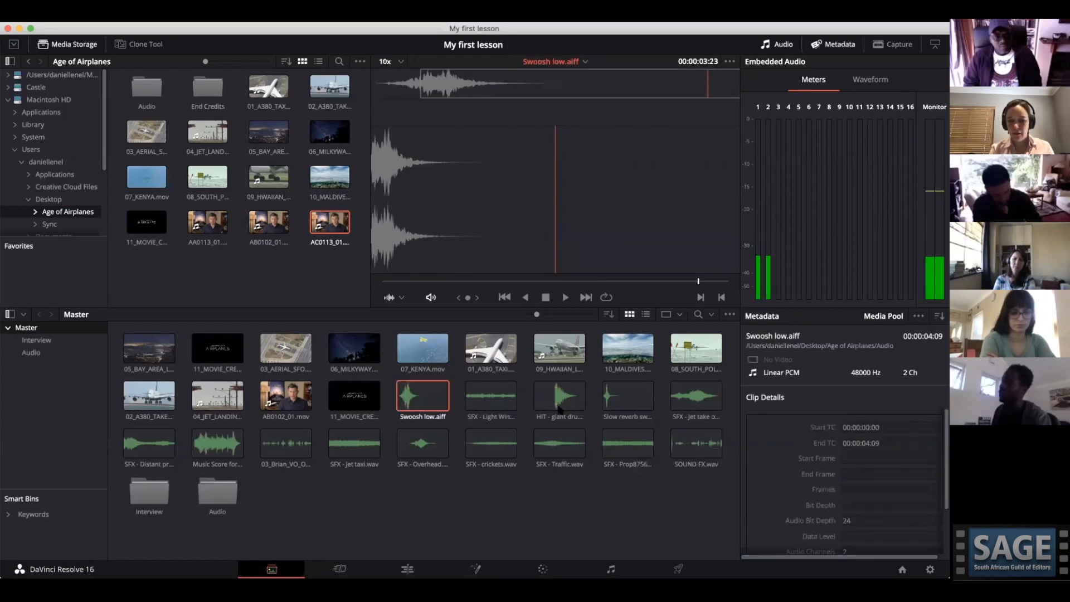
pyautogui.keyDown('shift'); pyautogui.click(685, 444); pyautogui.keyUp('shift')
pyautogui.moveTo(418, 393); pyautogui.dragTo(34, 355)
pyautogui.click(32, 353)
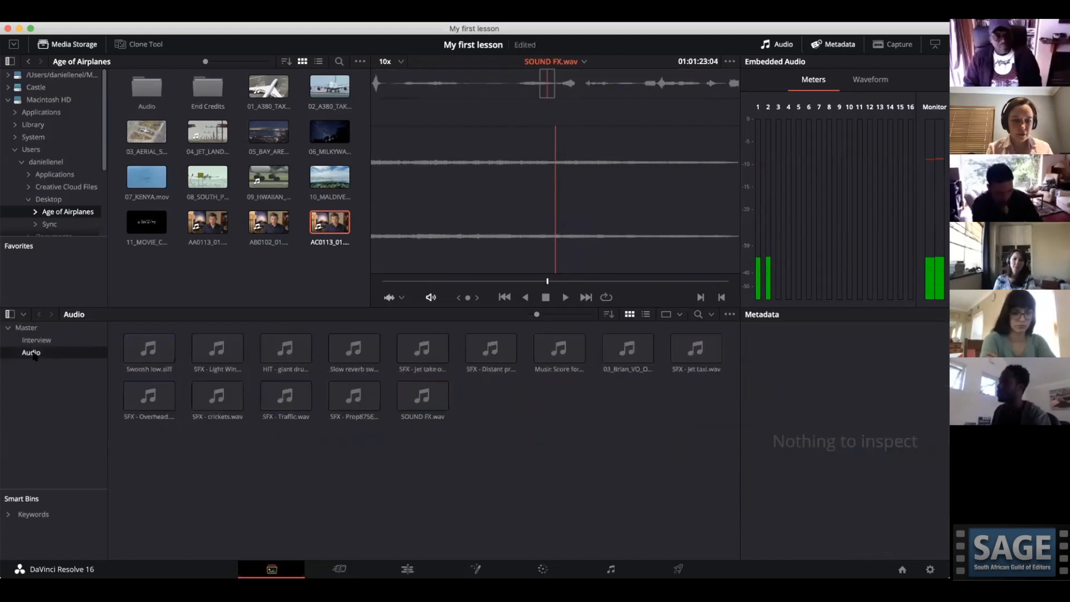
pyautogui.click(37, 328)
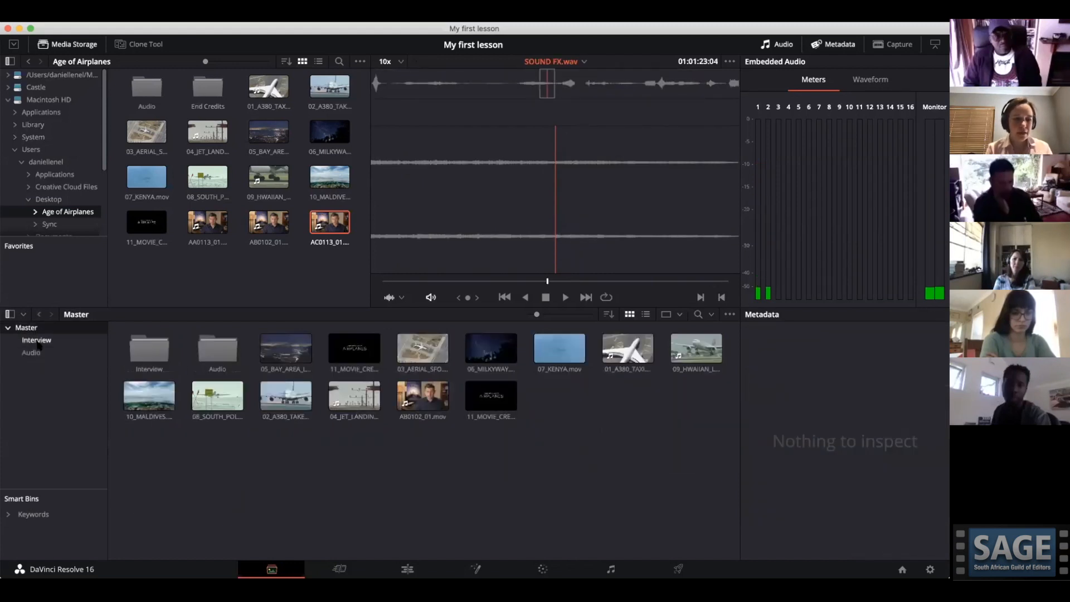
pyautogui.click(38, 342)
pyautogui.click(37, 353)
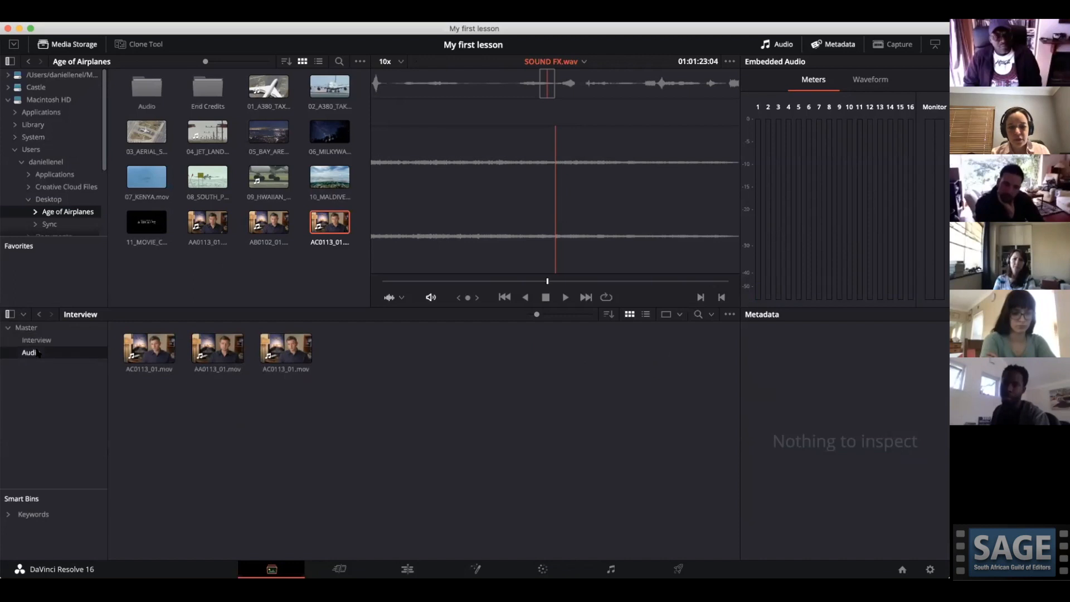
# Return to the Master bin and add two bins inside it named B Roll and Titles.
pyautogui.click(24, 329)
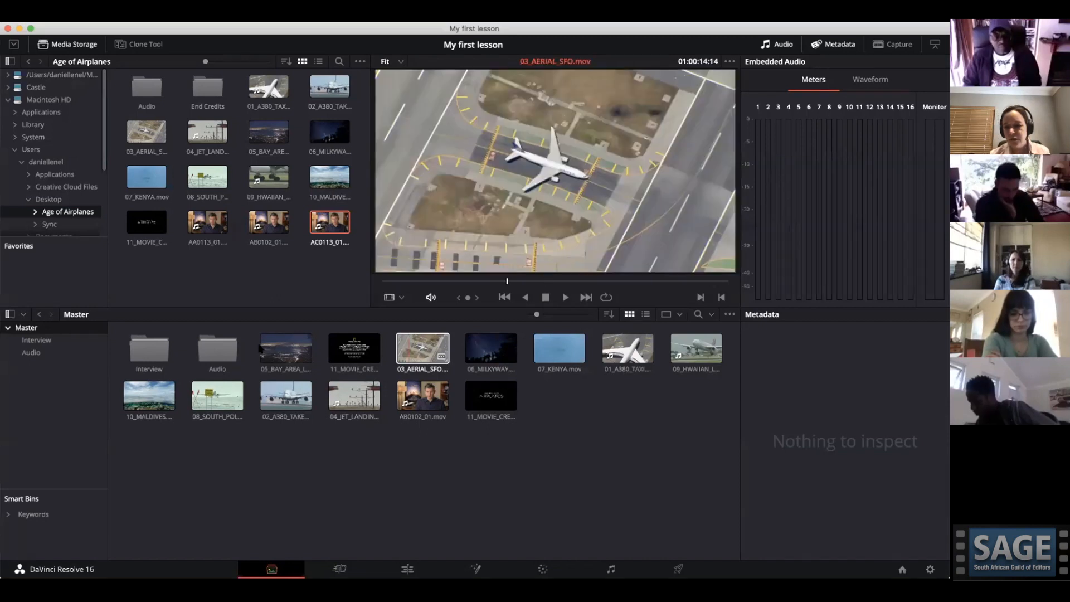
pyautogui.click(260, 349)
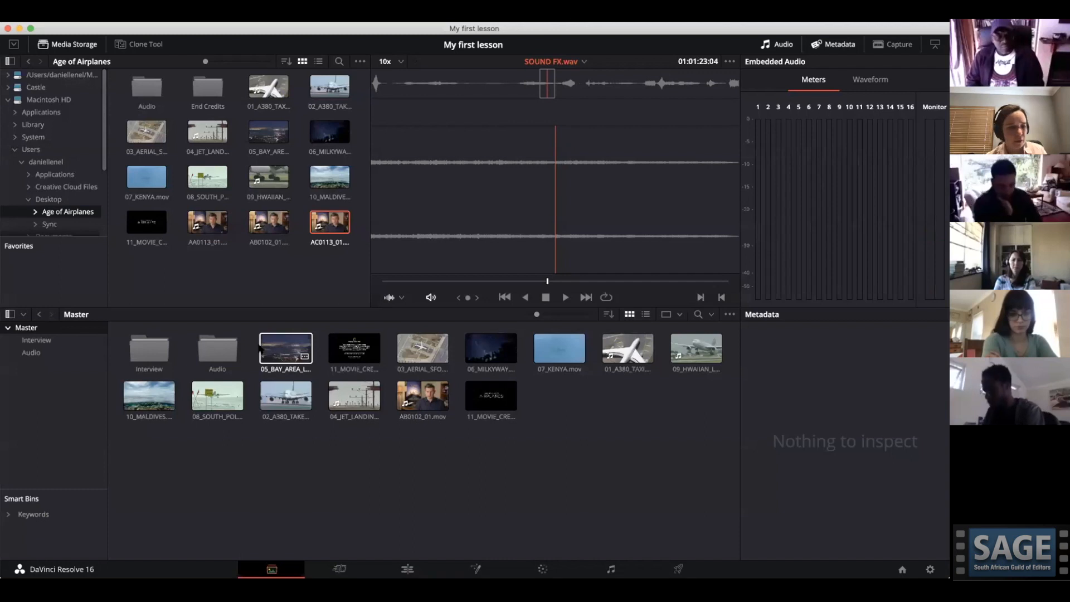
pyautogui.rightClick(32, 333)
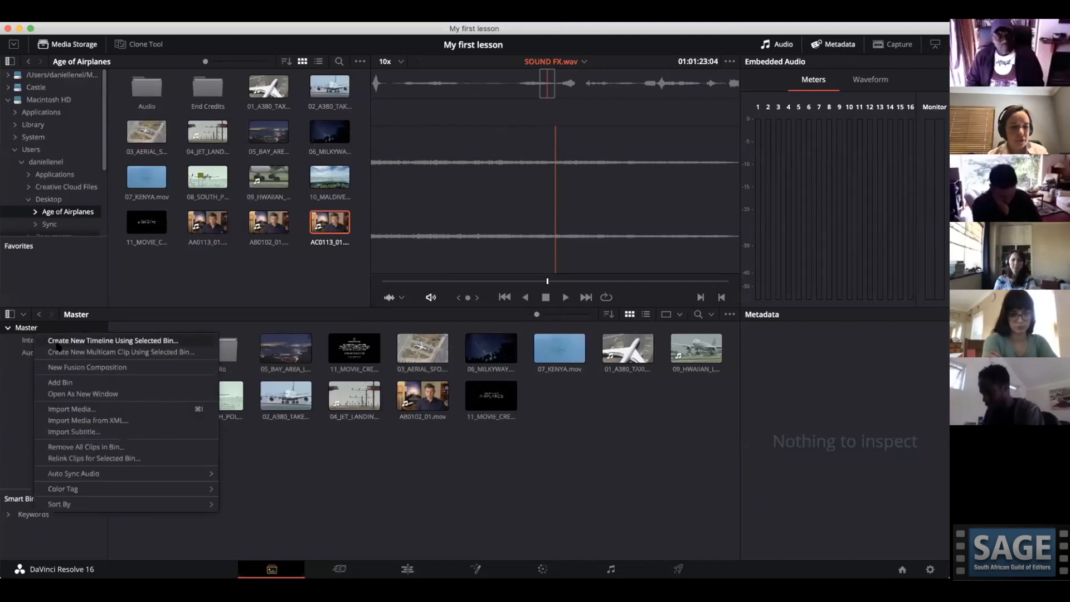
pyautogui.click(63, 379)
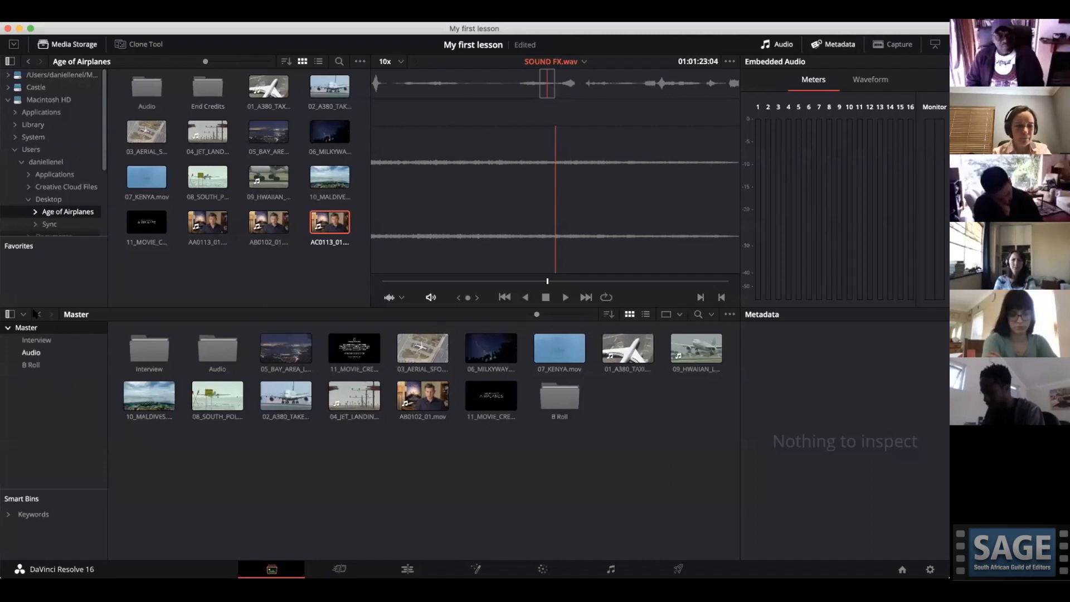
pyautogui.rightClick(33, 333)
pyautogui.click(59, 379)
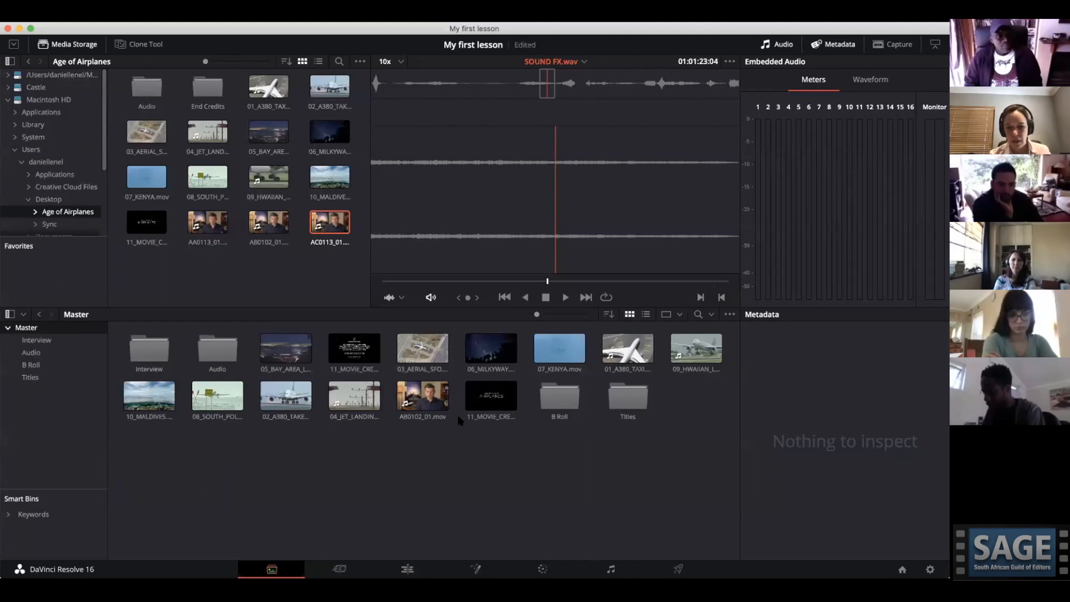
# Move AB0102_01.mov into the Interview bin and the 11_MOVIE_CREDITS clips into the Titles bin.
pyautogui.click(440, 404)
pyautogui.moveTo(441, 404); pyautogui.dragTo(66, 344)
pyautogui.click(285, 348)
pyautogui.moveTo(285, 349); pyautogui.dragTo(31, 378)
# Move all remaining airplane and scenery clips from the Master bin into the B Roll bin and save the project.
pyautogui.click(286, 395)
pyautogui.moveTo(286, 396); pyautogui.dragTo(57, 371)
pyautogui.click(286, 349)
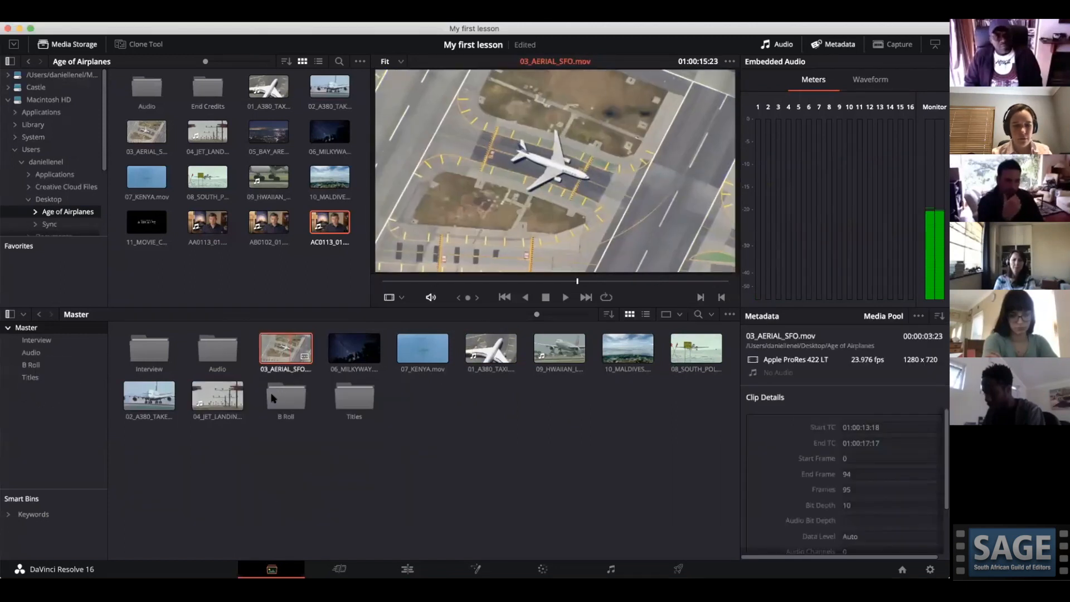
pyautogui.keyDown('shift'); pyautogui.click(226, 390); pyautogui.keyUp('shift')
pyautogui.moveTo(134, 391); pyautogui.dragTo(30, 365)
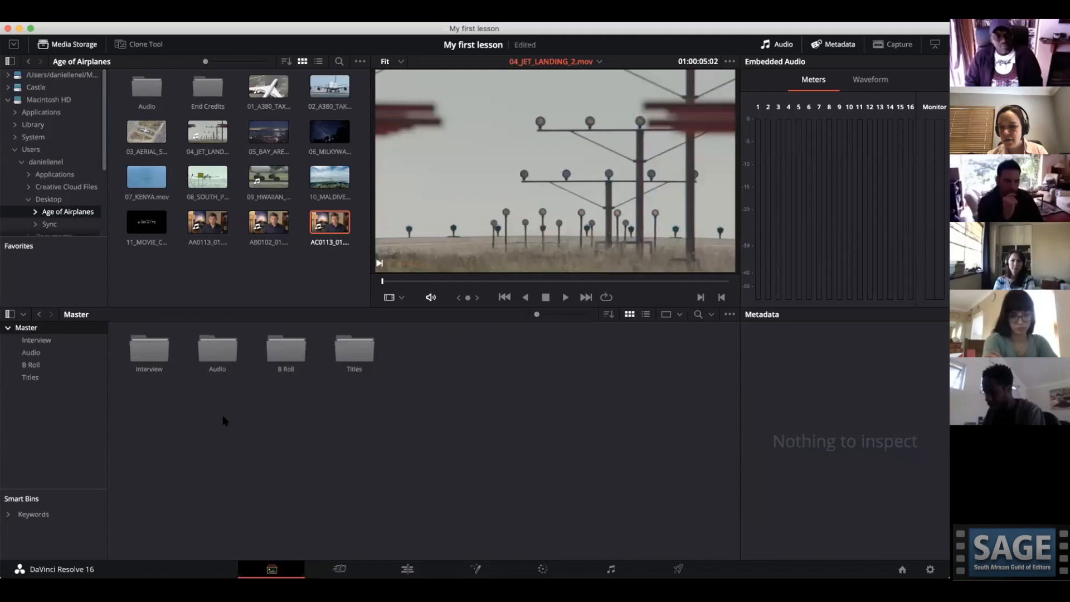
pyautogui.press('super+s')
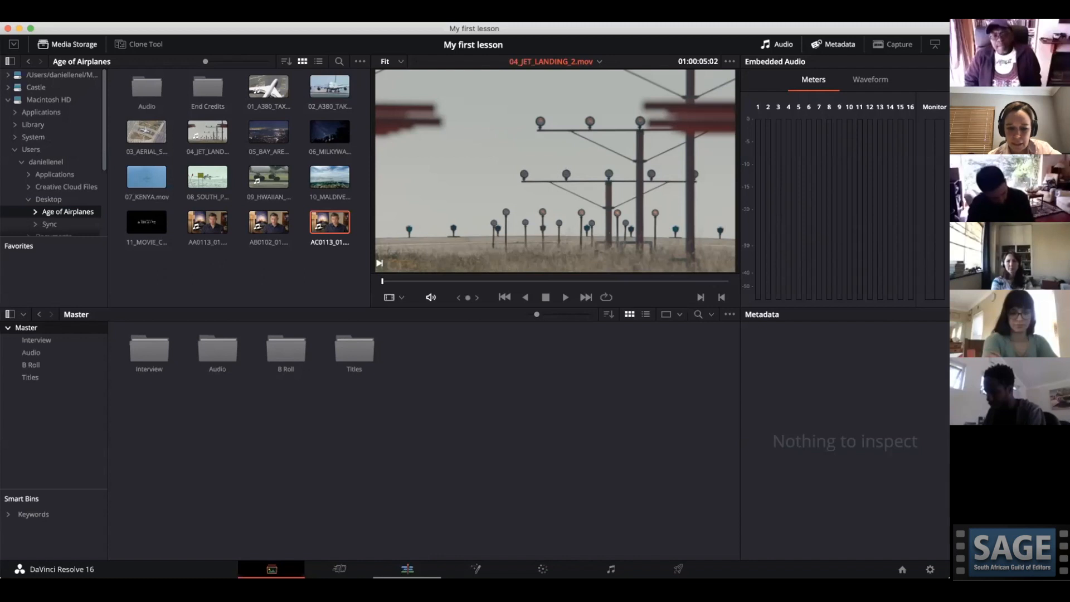
# View the project's bins on the Edit page and return to the Media page.
pyautogui.click(407, 568)
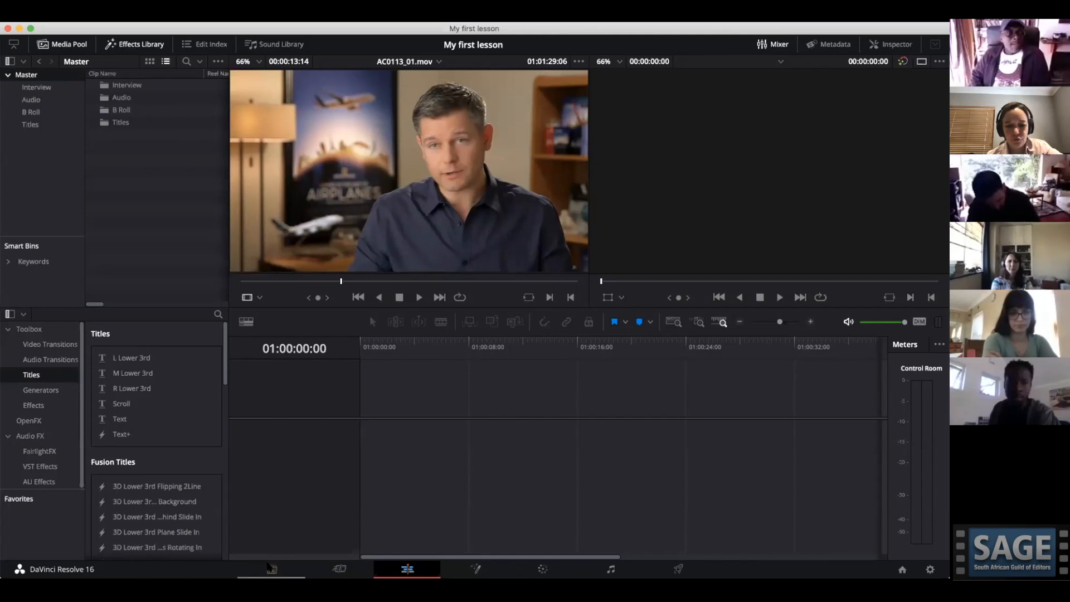
pyautogui.click(270, 568)
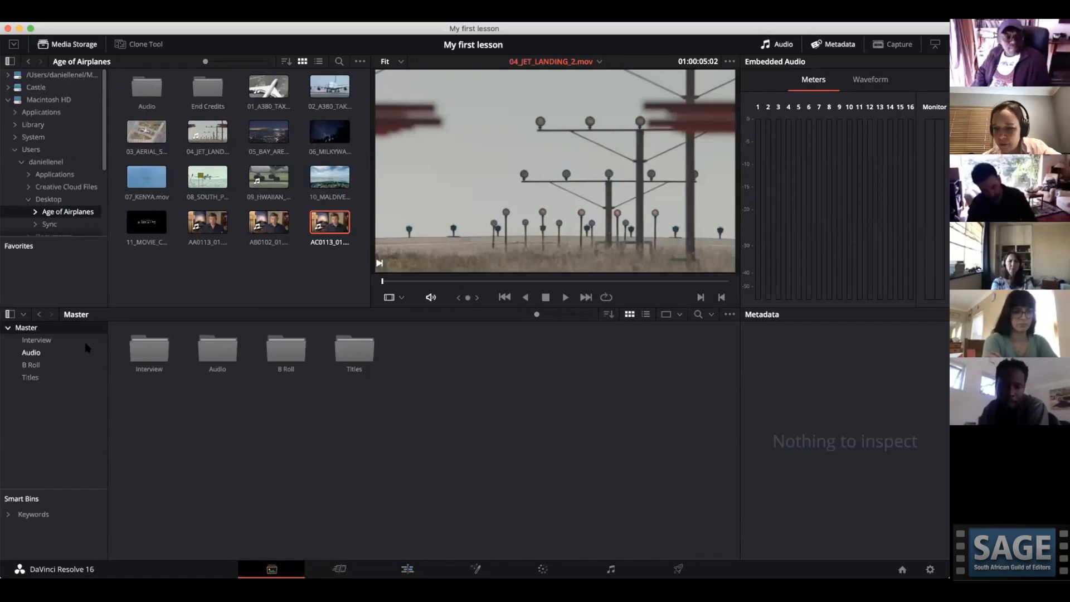
pyautogui.click(408, 569)
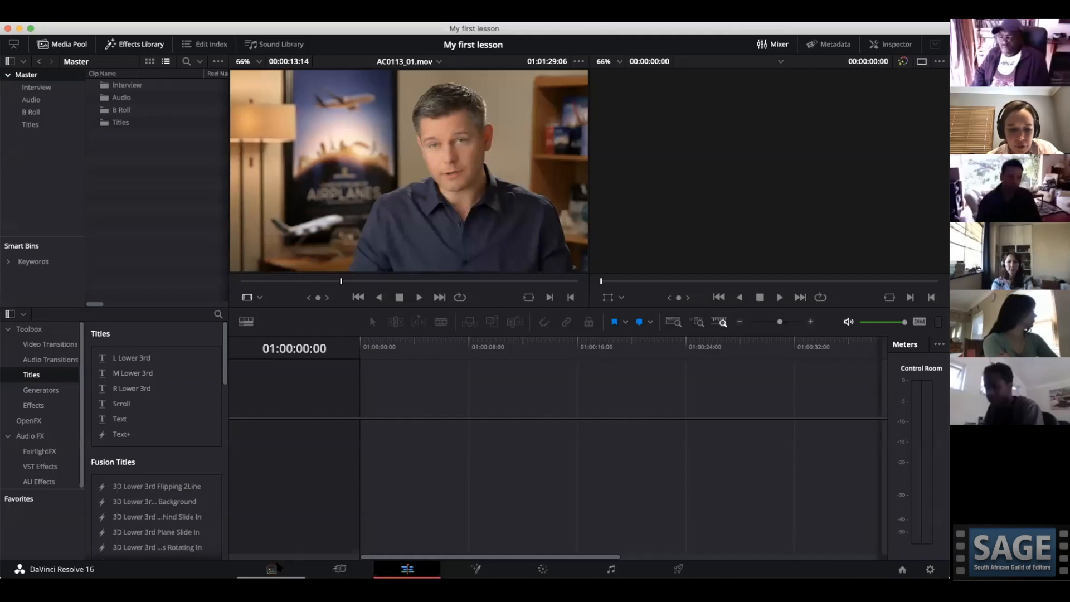
pyautogui.click(272, 569)
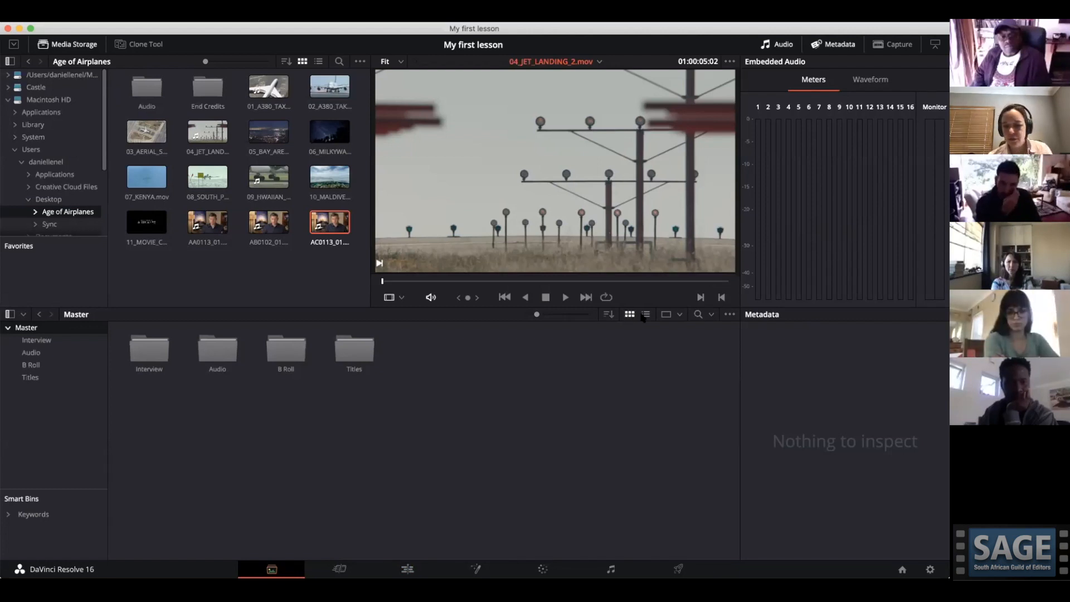
# Compare thumbnail and list views of the Master bin, keep the list view and open the B Roll bin.
pyautogui.click(646, 315)
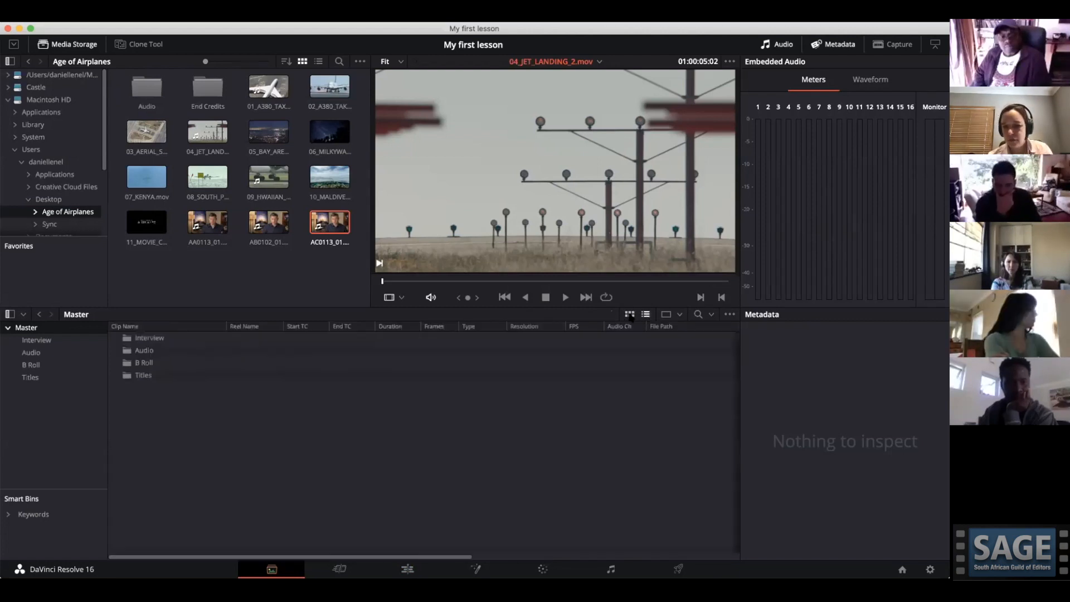
pyautogui.click(630, 315)
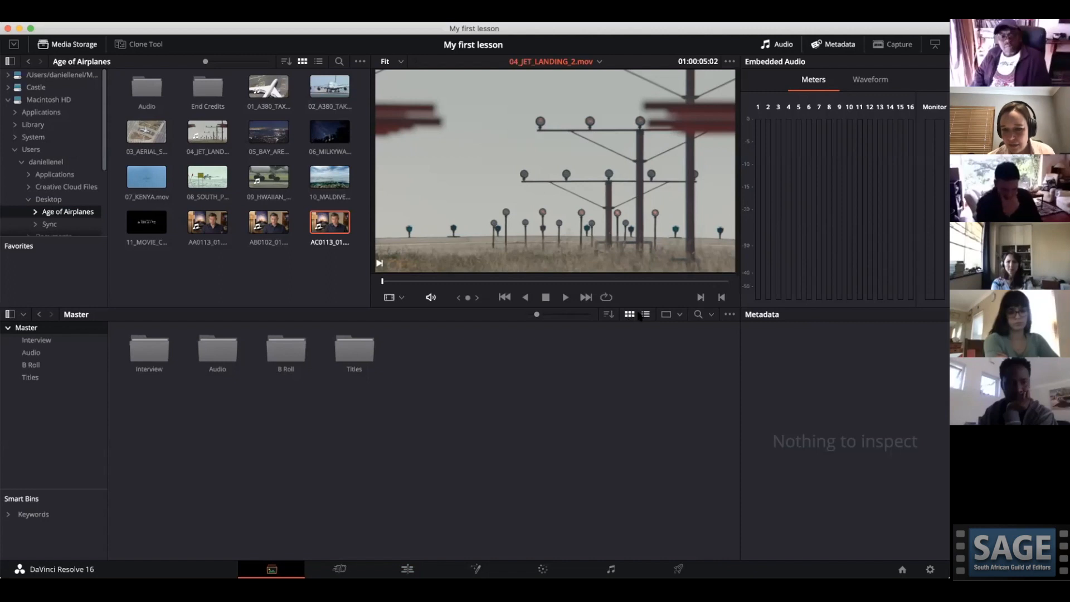
pyautogui.click(645, 315)
pyautogui.click(631, 315)
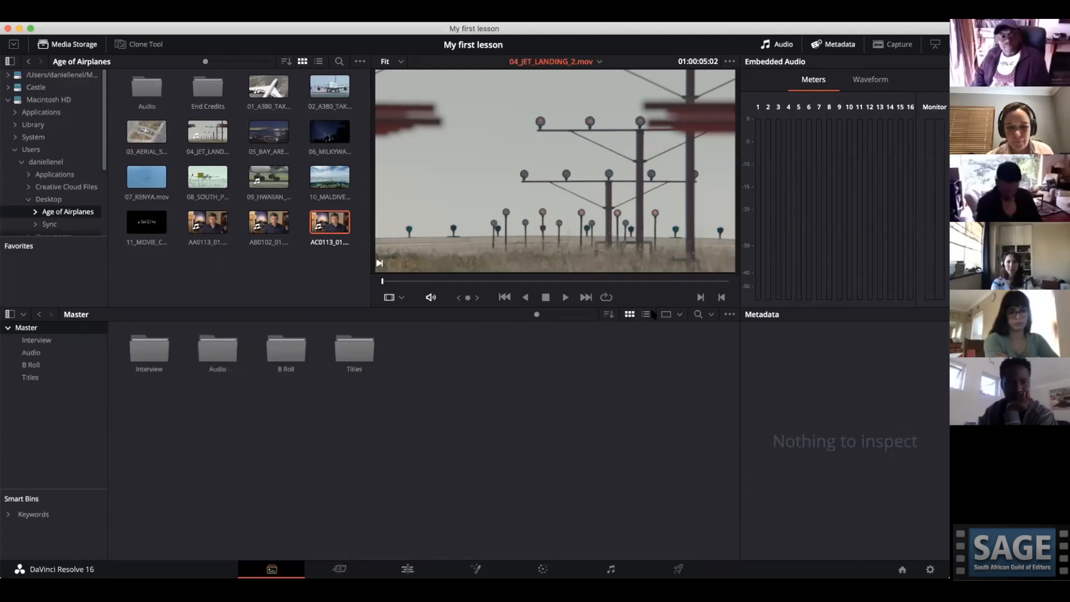
pyautogui.click(646, 315)
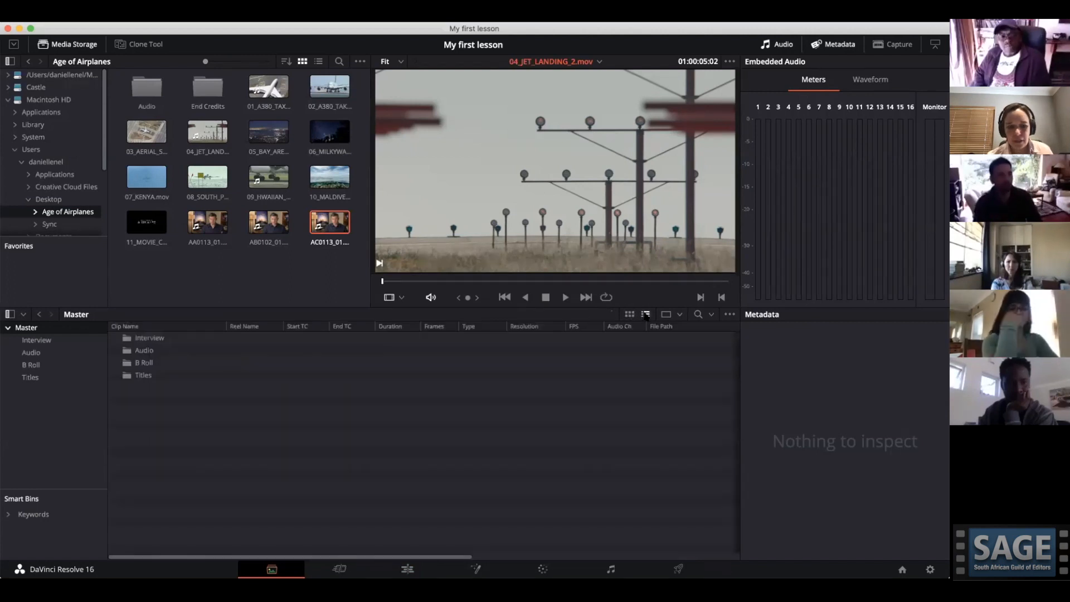
pyautogui.doubleClick(139, 363)
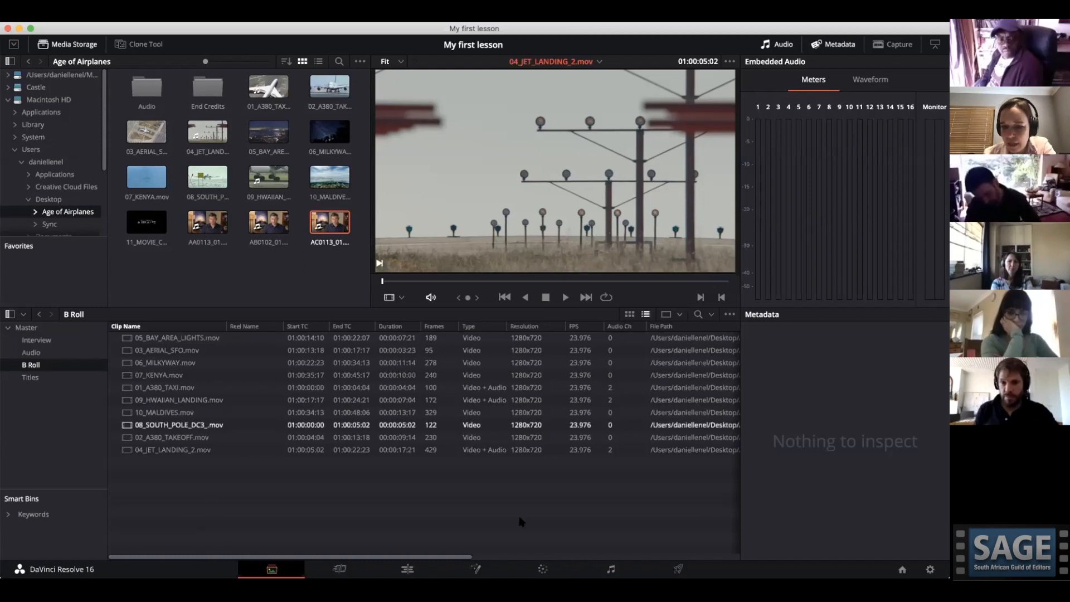
# Select the 09_HWAIIAN_LANDING, 10_MALDIVES, 08_SOUTH_POLE and 02_A380_TAKEOFF clips and display all metadata groups for them.
pyautogui.click(207, 401)
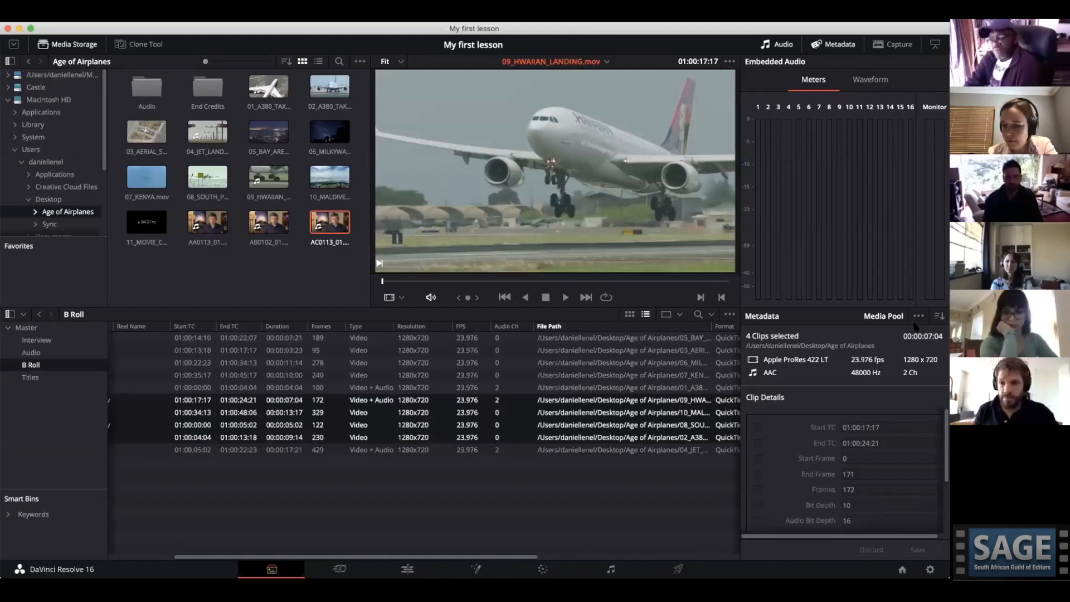
pyautogui.click(940, 317)
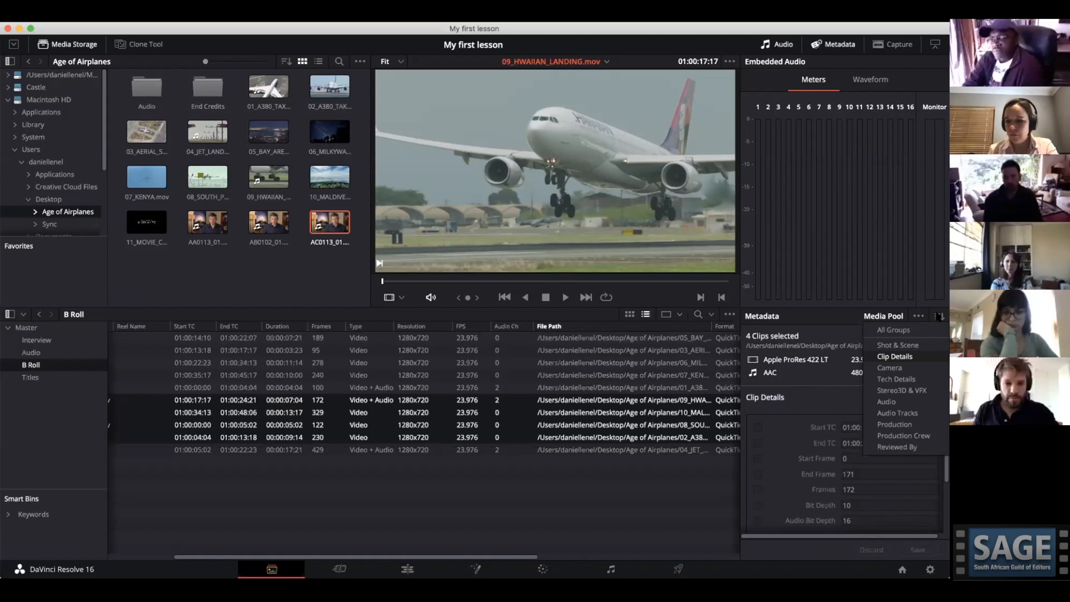
pyautogui.click(894, 330)
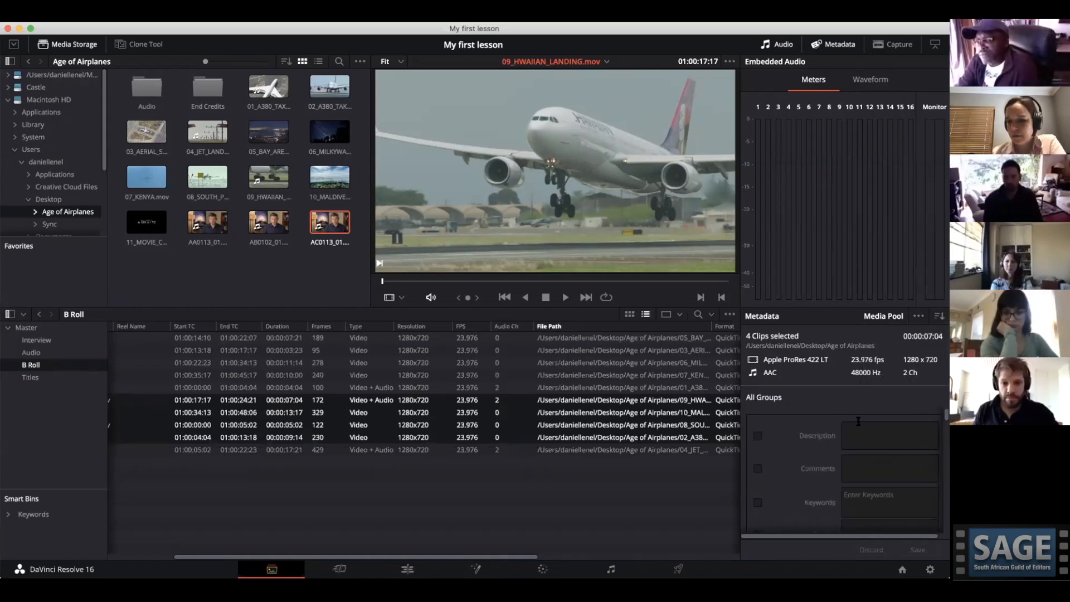
pyautogui.click(859, 423)
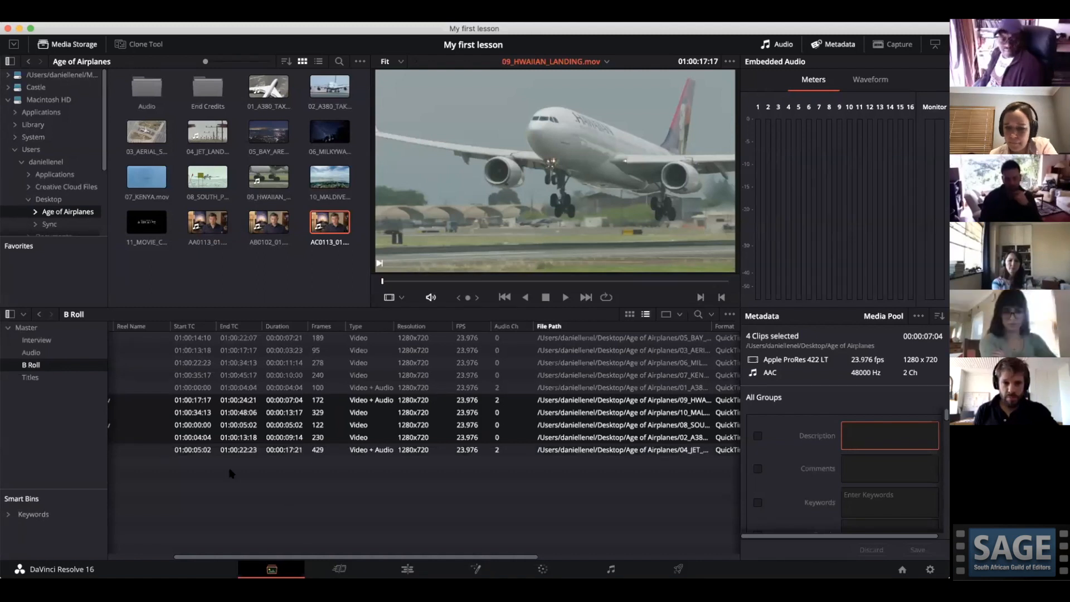
# Deselect the B Roll clips and sort the list by clip name in ascending order.
pyautogui.hscroll(-5, 230, 472)
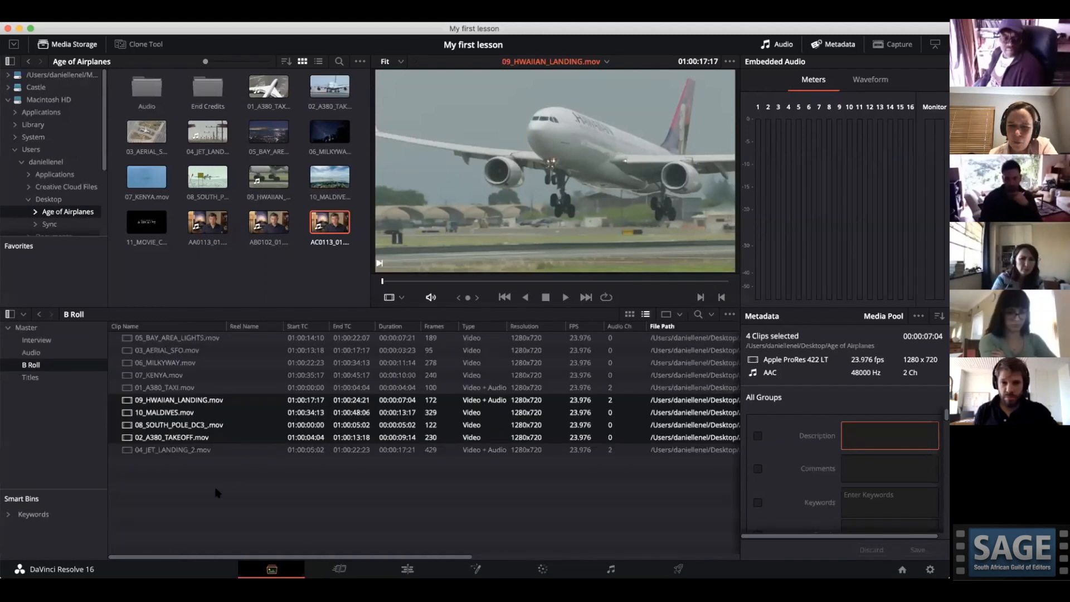
pyautogui.click(217, 492)
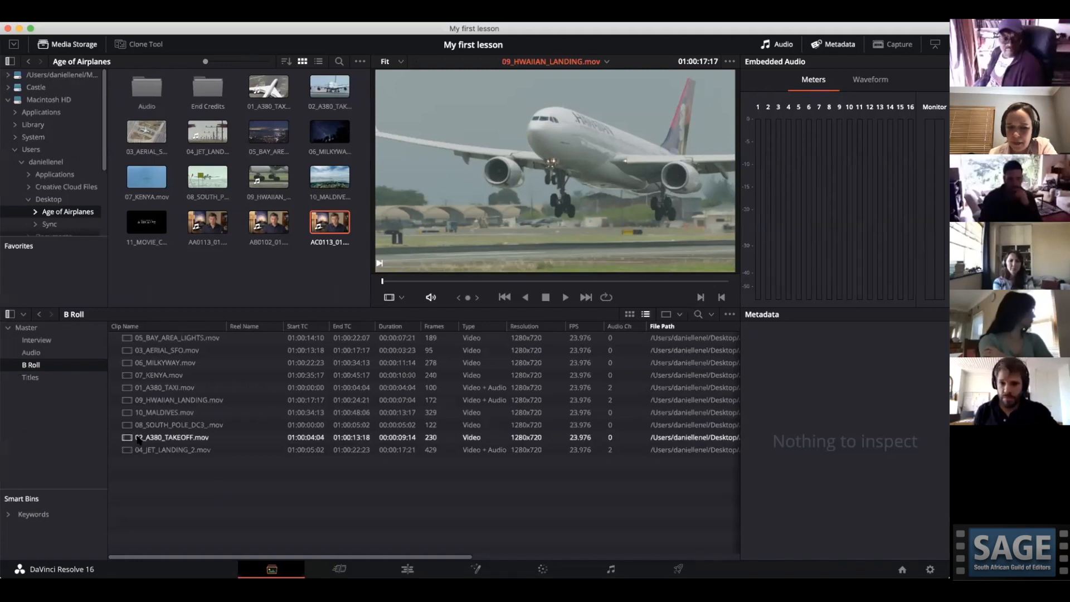
pyautogui.click(152, 328)
# Add the keyword Taxi to the metadata of the 01_A380_TAXI.mov clip.
pyautogui.click(130, 337)
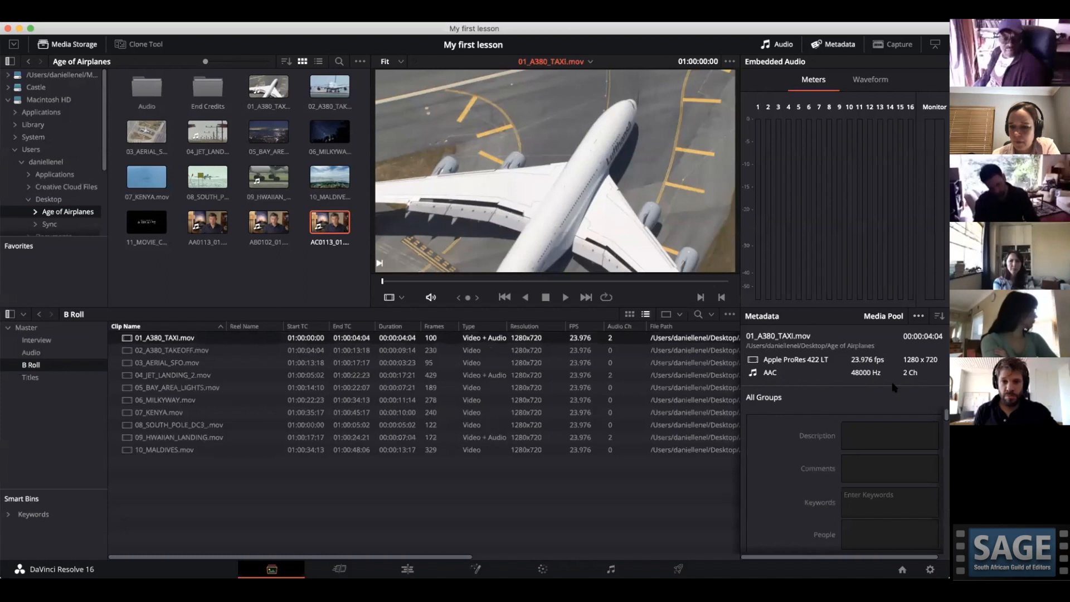
pyautogui.click(853, 502)
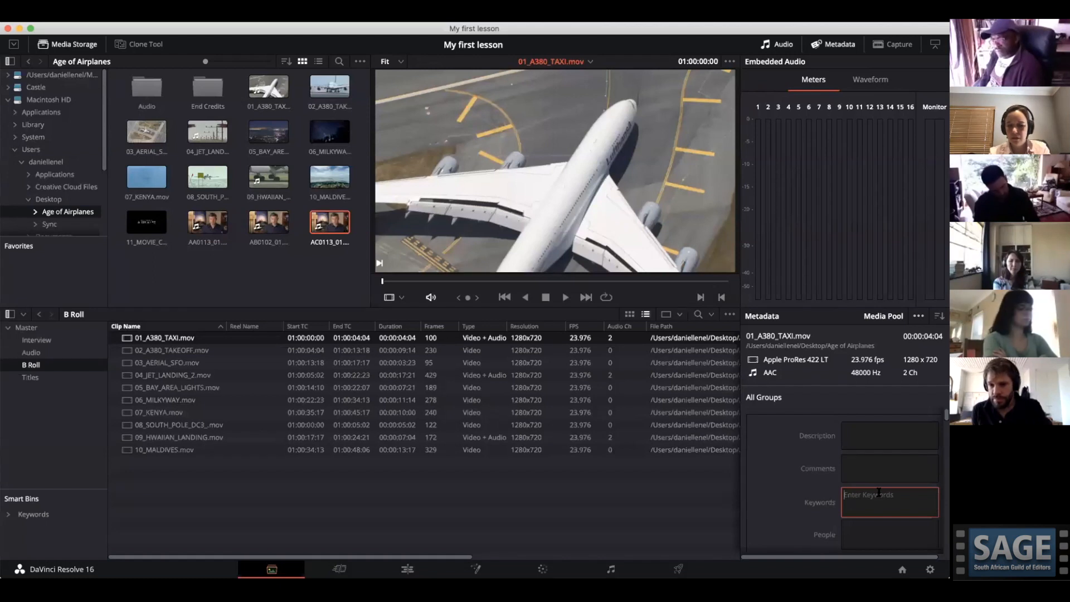
pyautogui.write('Ta')
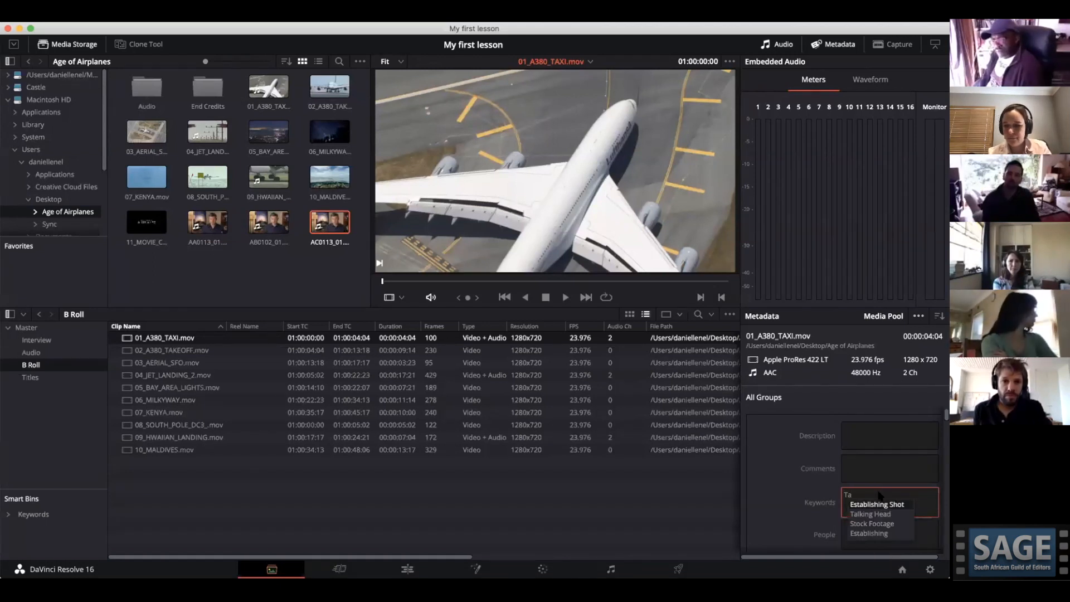
pyautogui.press('Return')
pyautogui.scroll(-10, 867, 494)
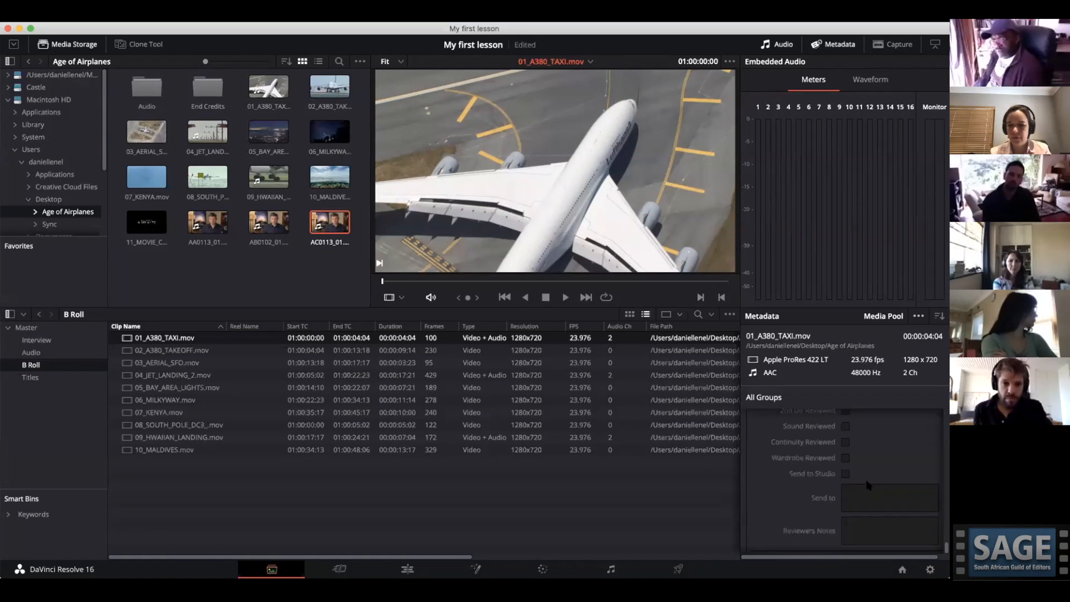
# Expand the Keywords smart bins, view the Taxi smart bin's contents and return to the B Roll bin.
pyautogui.doubleClick(31, 513)
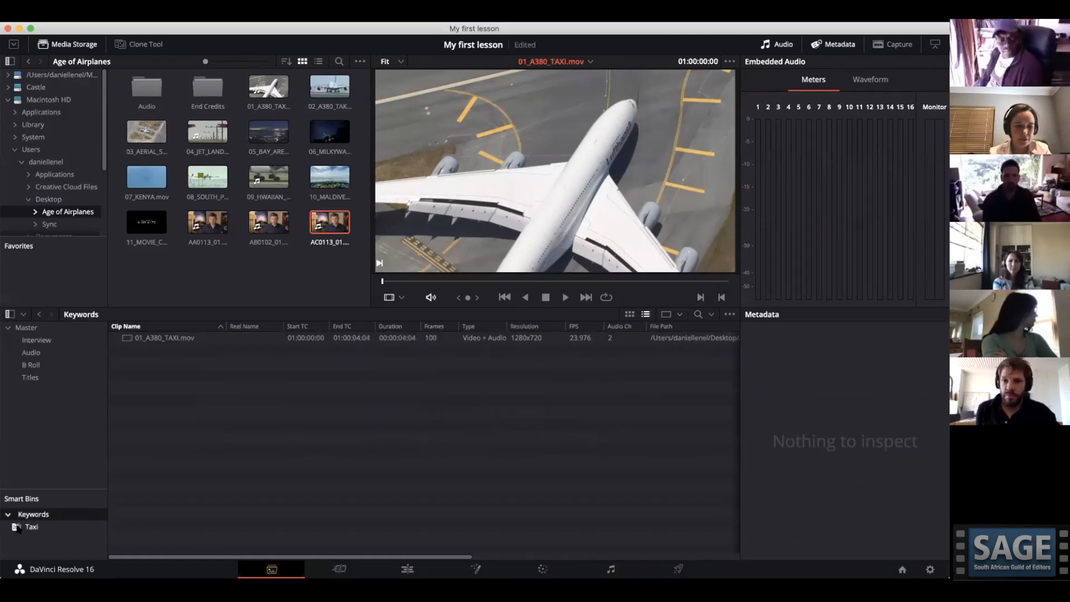
pyautogui.click(27, 528)
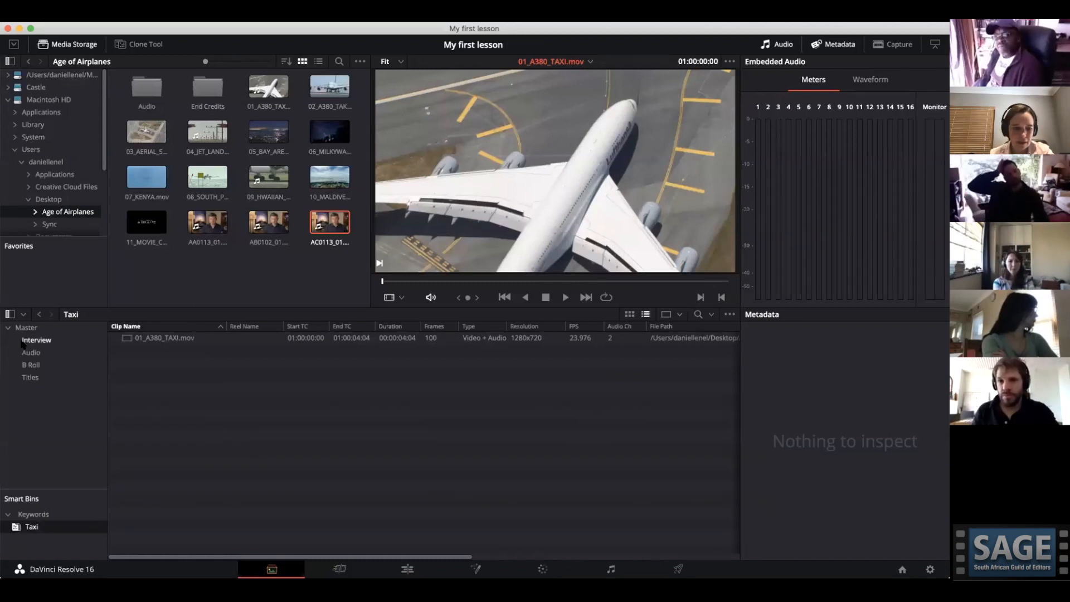
pyautogui.click(31, 365)
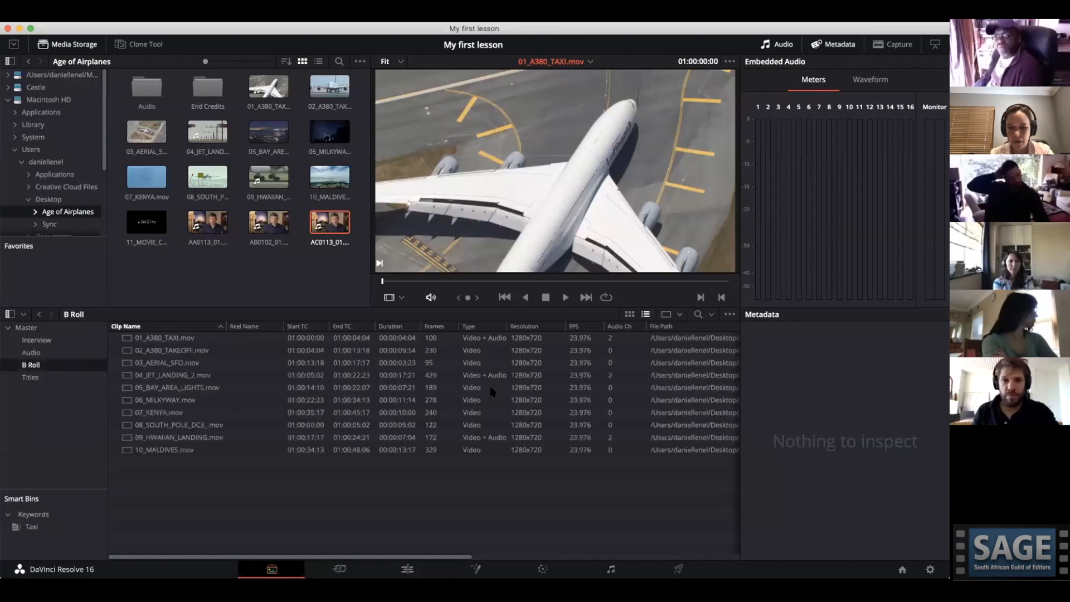
# Look through the metadata of 03_AERIAL_SFO.mov and 02_A380_TAKEOFF.mov in the B Roll bin and clear the selection.
pyautogui.click(131, 339)
pyautogui.click(137, 361)
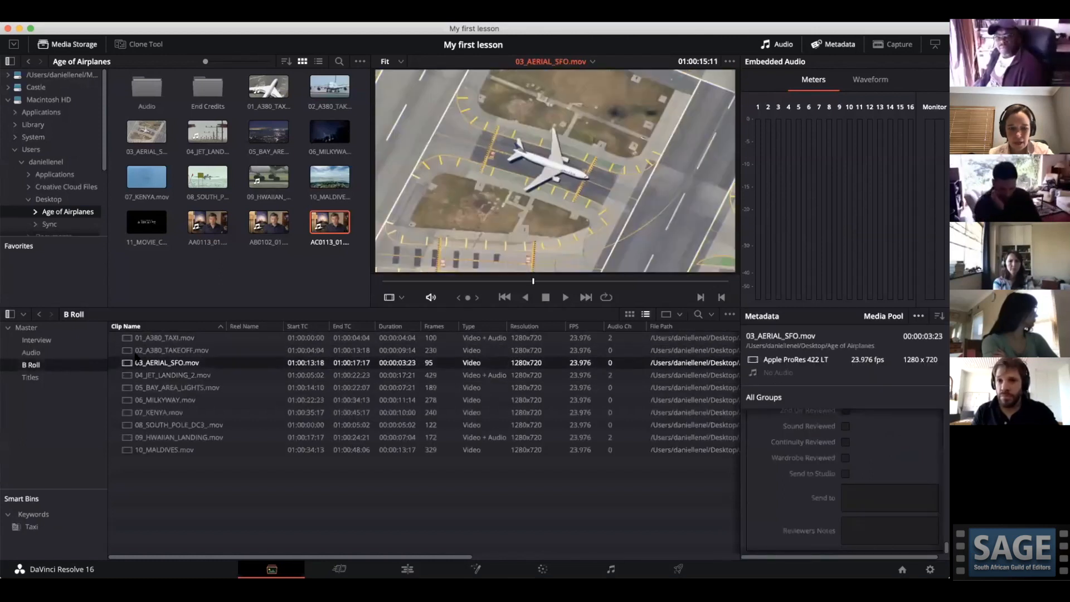
pyautogui.click(137, 351)
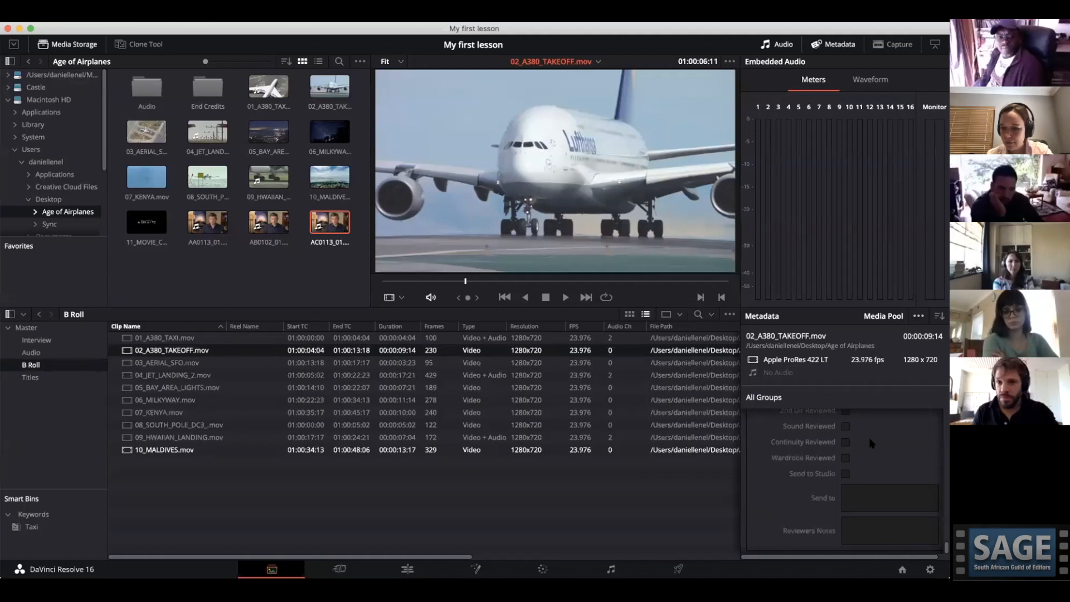
pyautogui.scroll(-1, 855, 544)
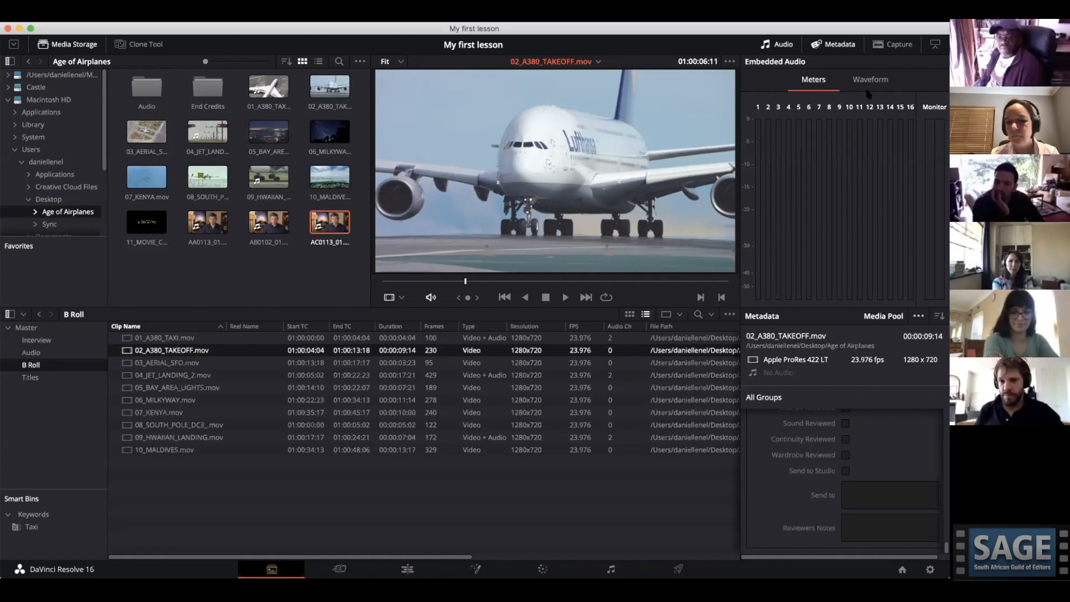
pyautogui.click(466, 507)
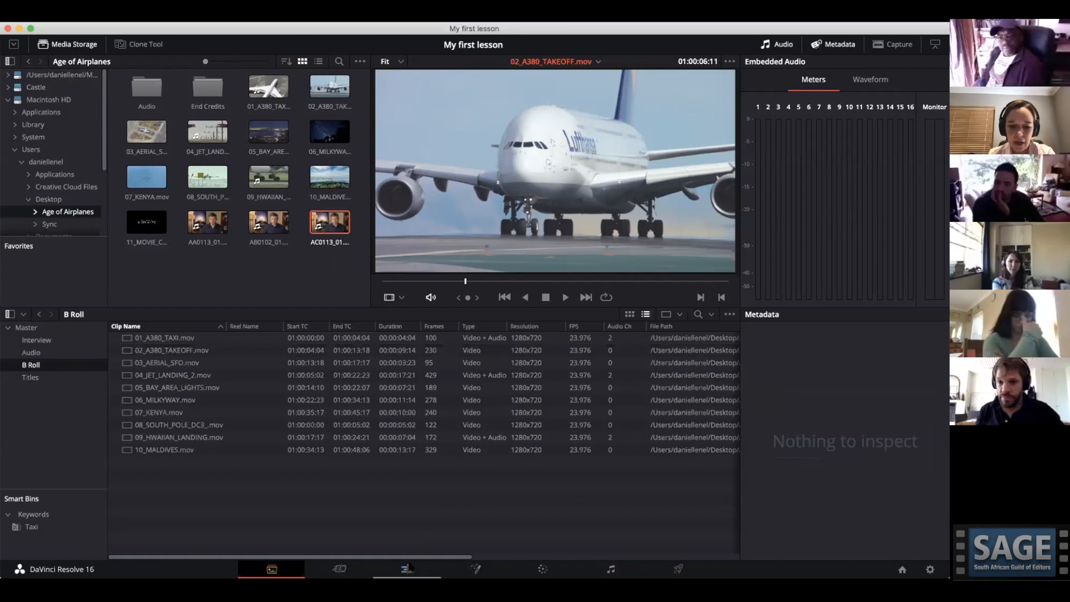
# Switch to the Edit page and display the B Roll clips as thumbnails.
pyautogui.click(407, 569)
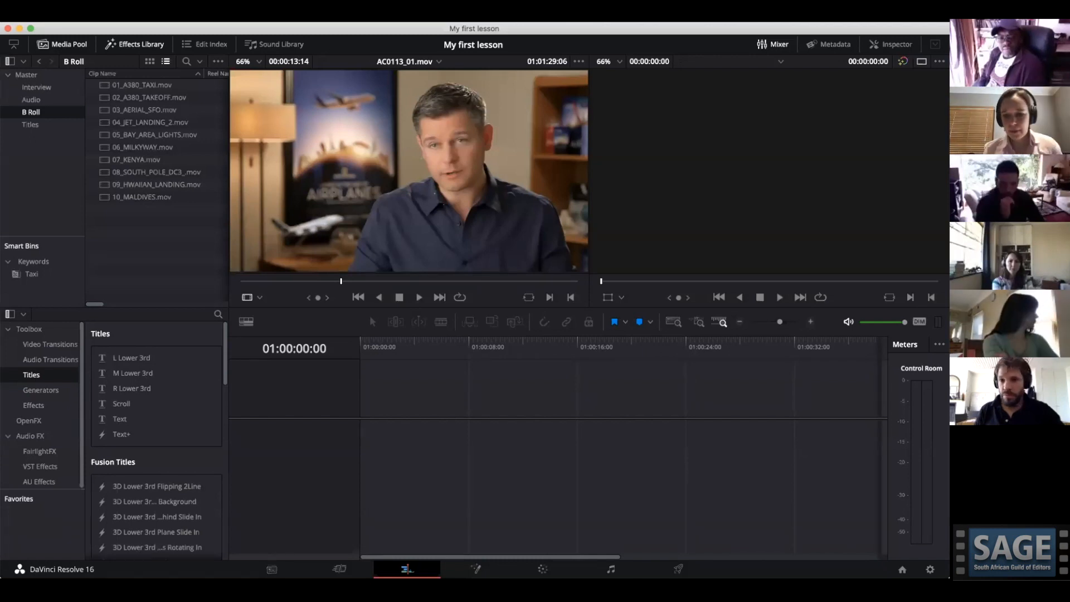
pyautogui.click(149, 62)
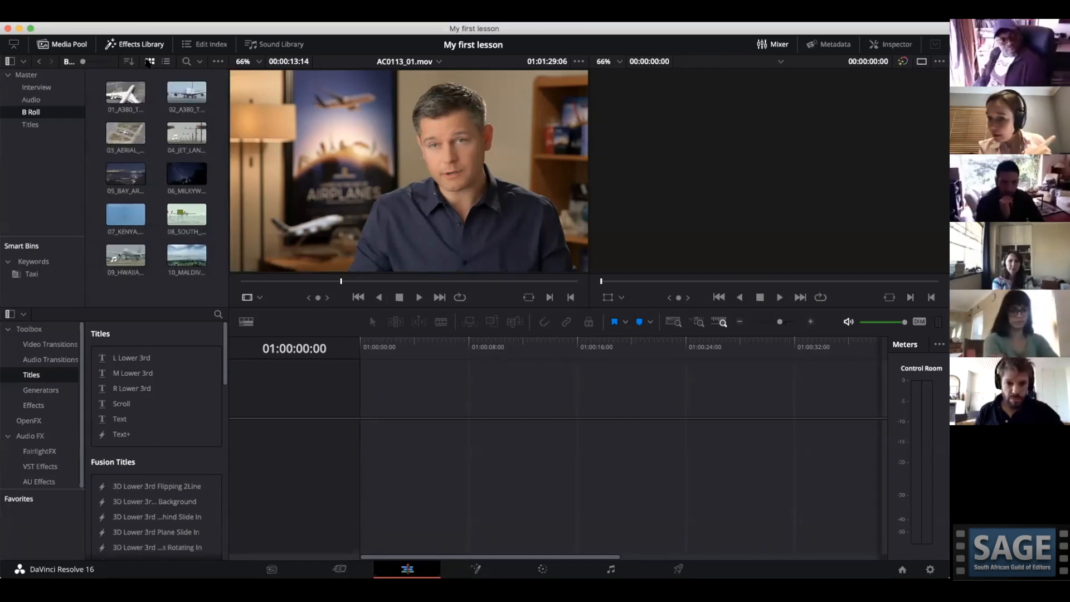
pyautogui.click(166, 62)
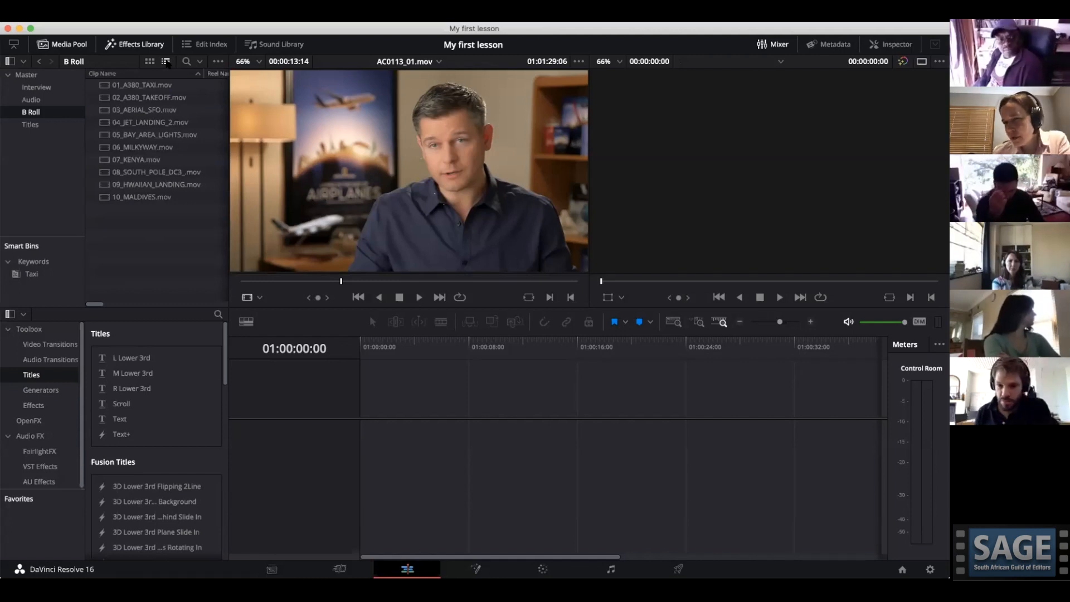
pyautogui.click(150, 62)
# Preview B Roll clip thumbnails and load AA0113_01.mov from the Interview bin into the source viewer.
pyautogui.click(121, 96)
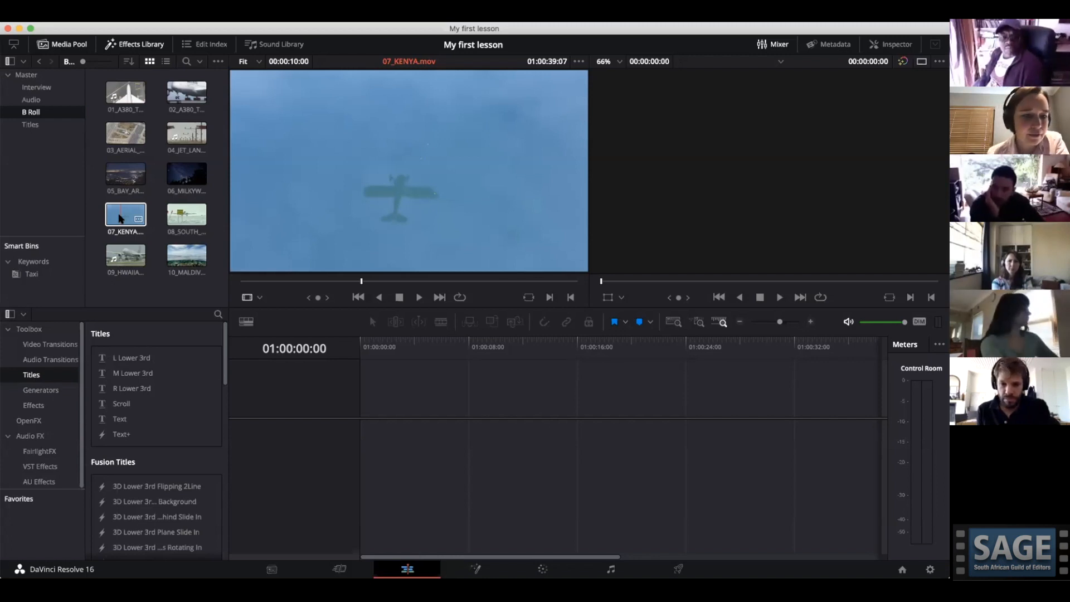
pyautogui.click(115, 259)
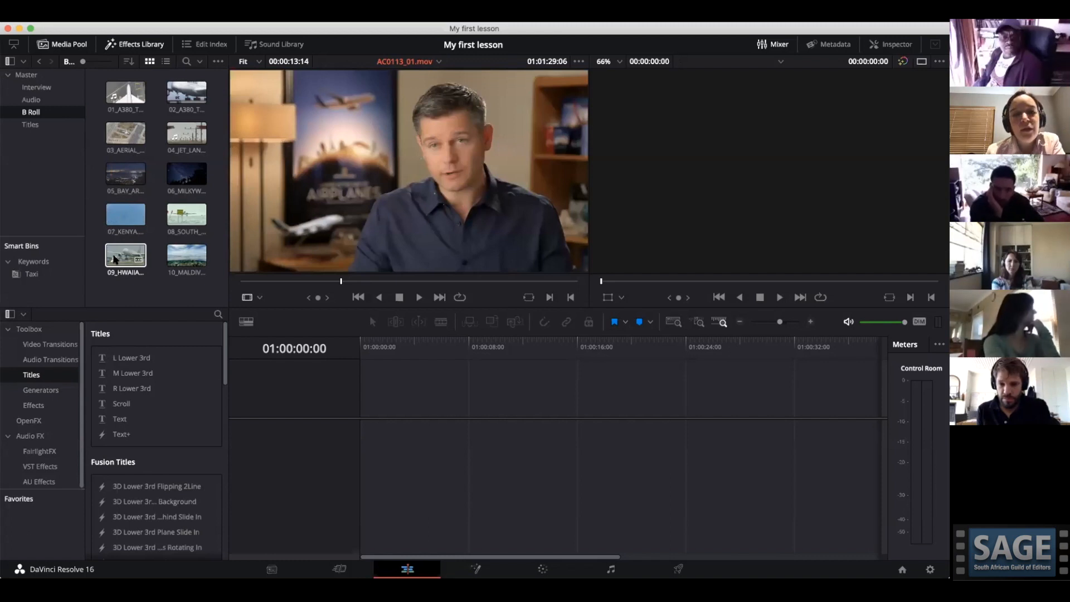
pyautogui.click(37, 88)
pyautogui.click(122, 96)
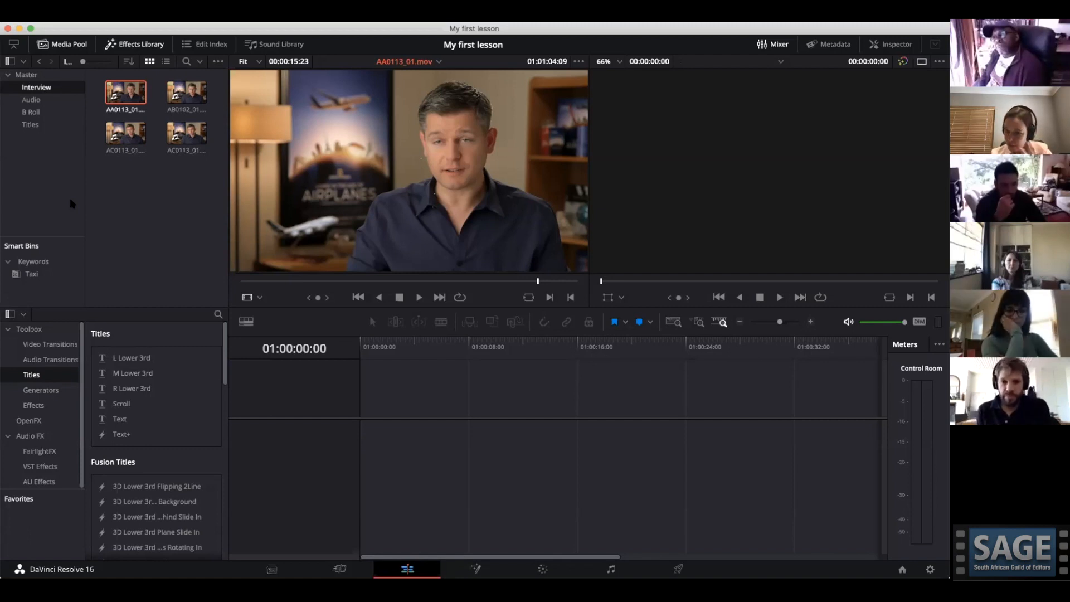
# Show and hide the Media Pool and the Effects Library on the Edit page to compare the layouts.
pyautogui.click(55, 45)
pyautogui.click(54, 46)
pyautogui.click(54, 46)
pyautogui.click(54, 45)
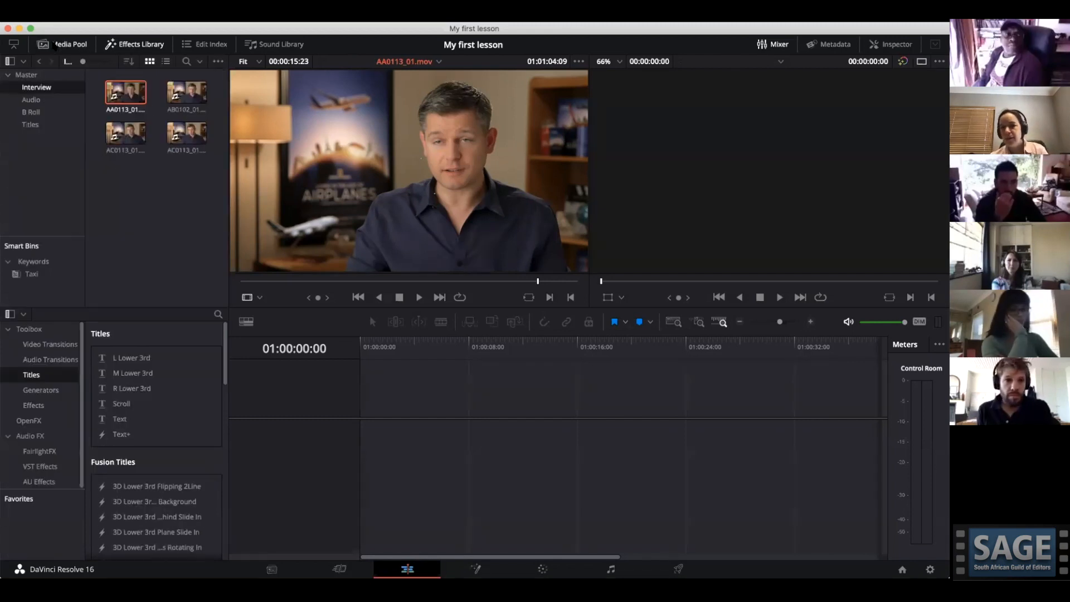
pyautogui.click(135, 45)
pyautogui.click(134, 44)
pyautogui.click(134, 45)
pyautogui.click(133, 45)
# View the Edit Index and the Sound Library on the Edit page and close both.
pyautogui.click(198, 45)
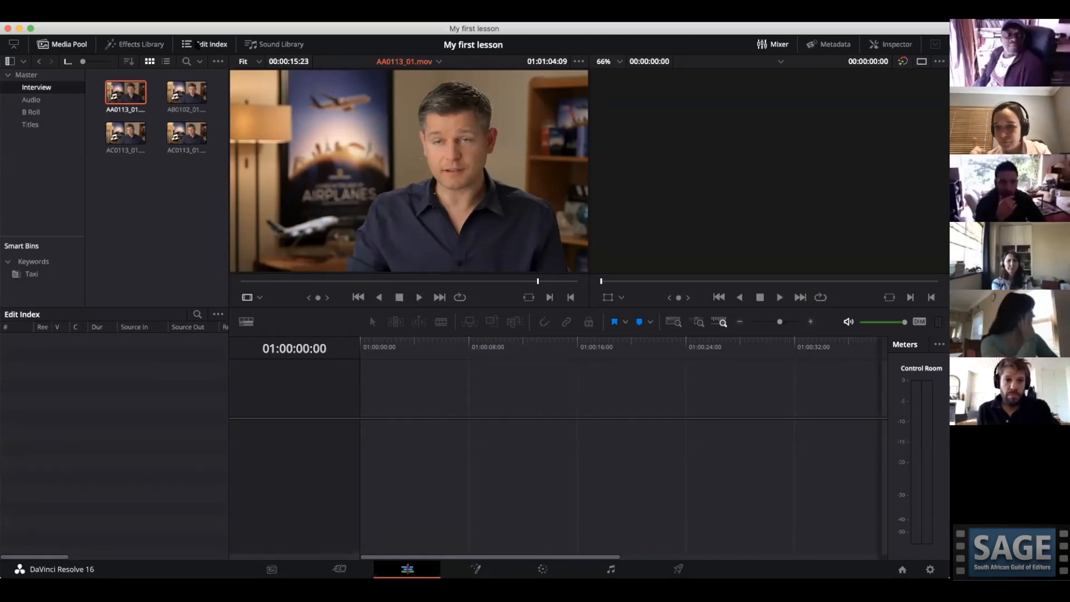
pyautogui.click(198, 45)
pyautogui.click(282, 44)
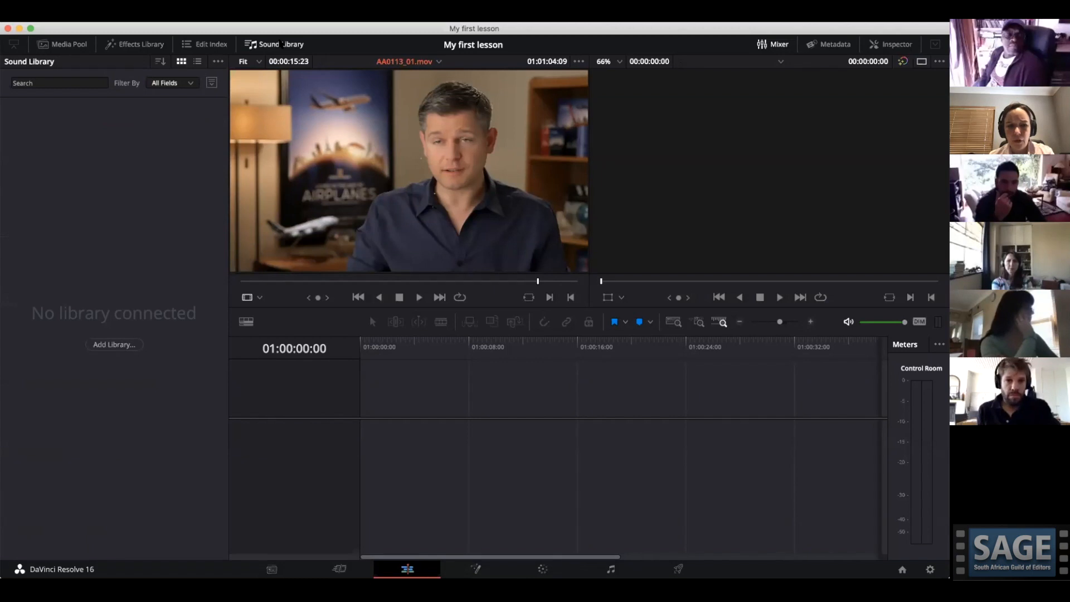
pyautogui.click(282, 44)
pyautogui.click(283, 44)
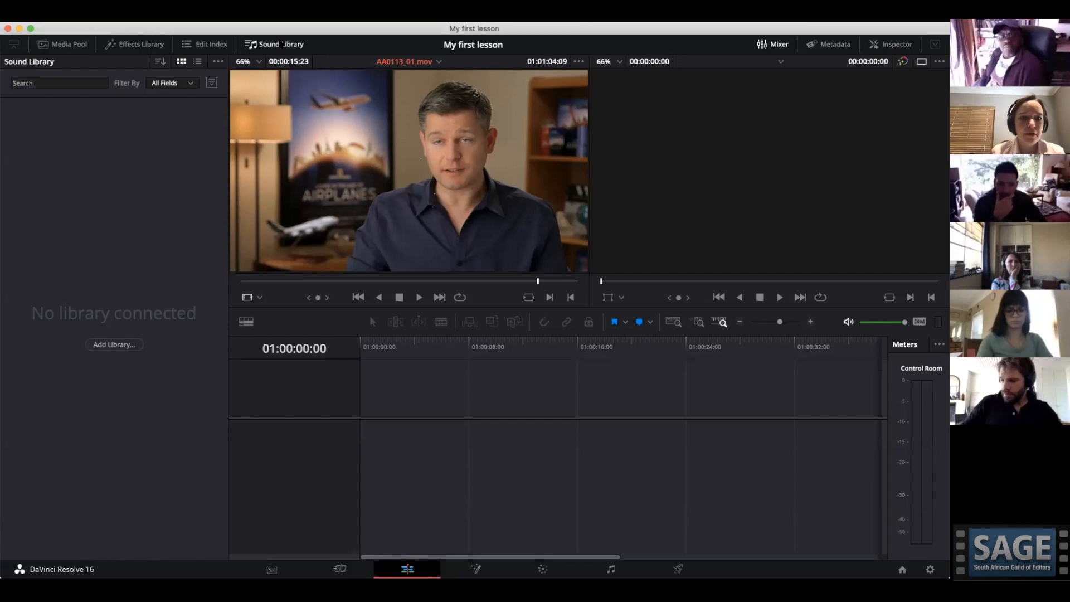
pyautogui.click(282, 44)
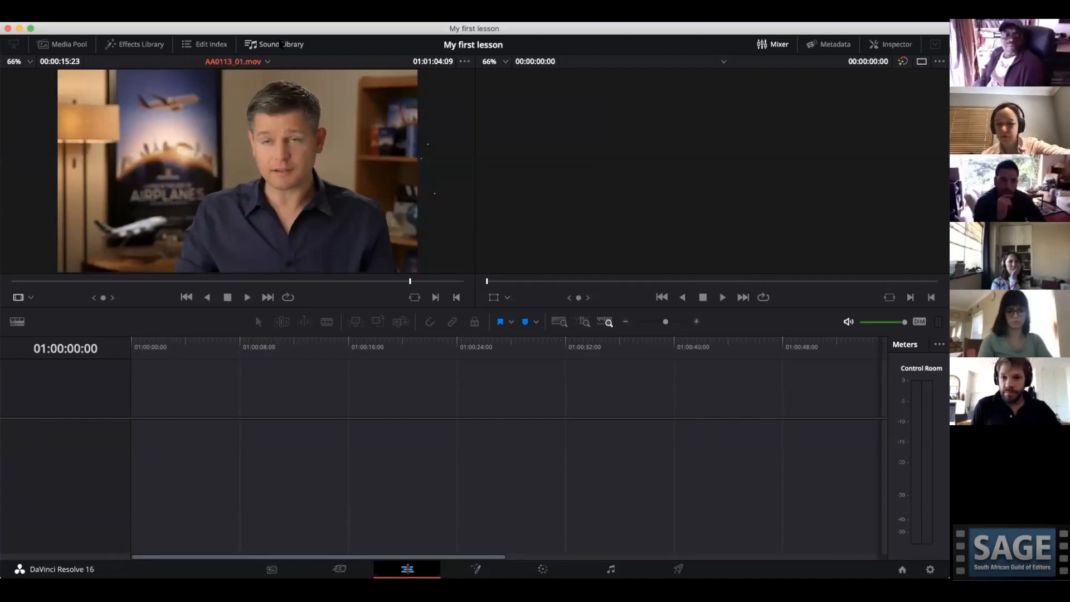
# Display the Media Pool on its own beside the viewers and hide it.
pyautogui.click(55, 46)
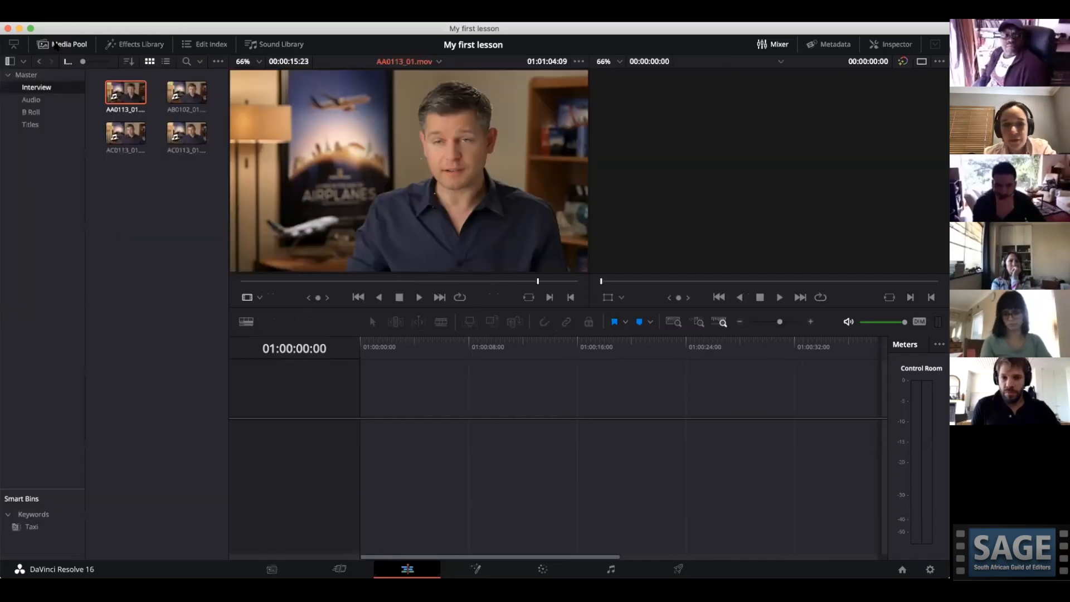
pyautogui.click(56, 45)
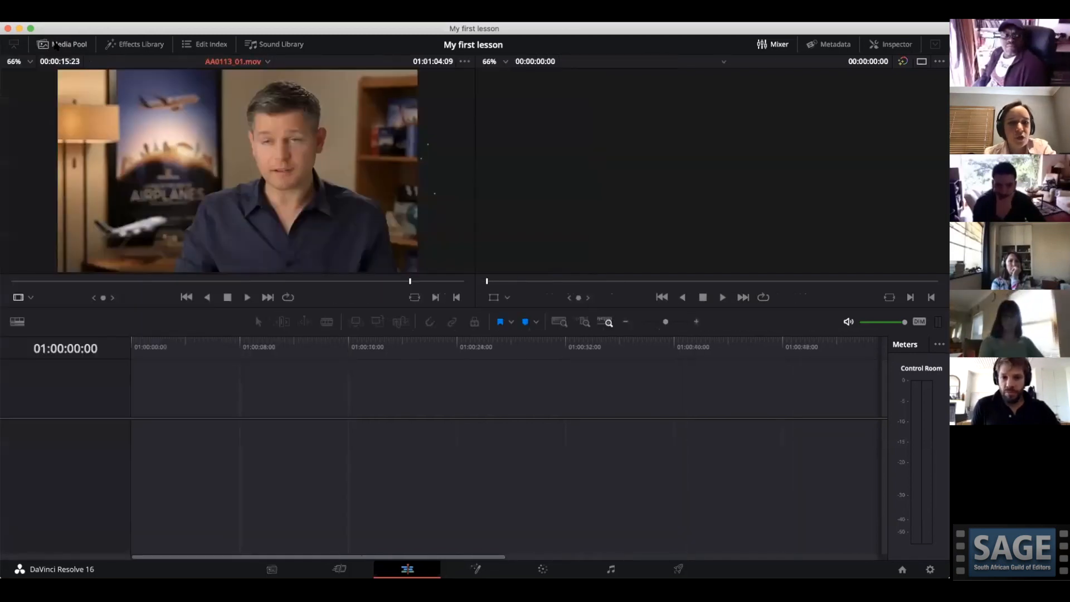
# Show the Media Pool and bring the source playhead of AA0113_01.mov back to the clip's start.
pyautogui.moveTo(123, 190)
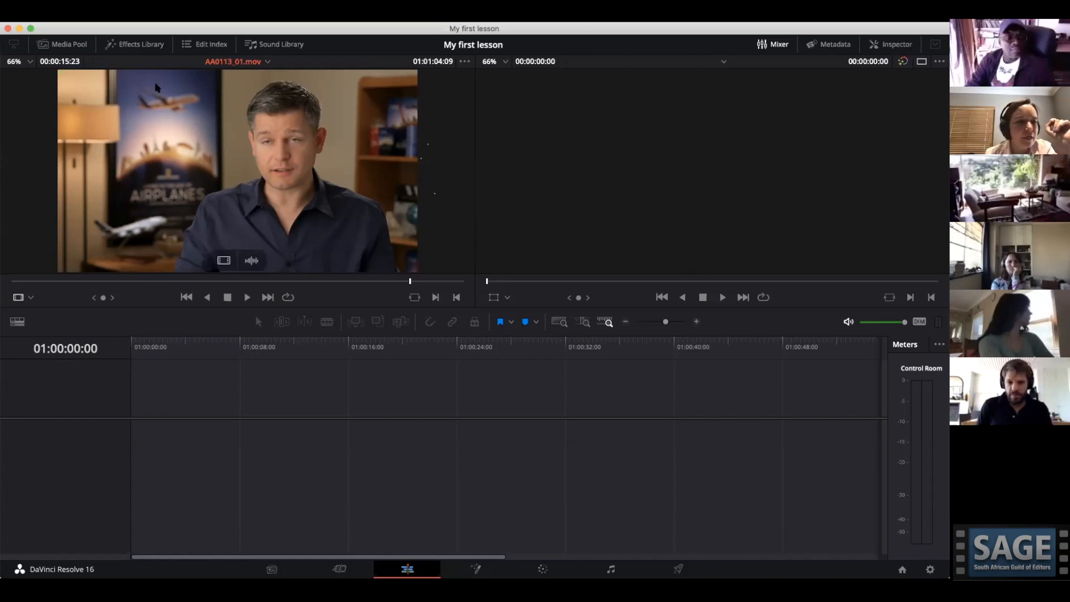
pyautogui.click(54, 44)
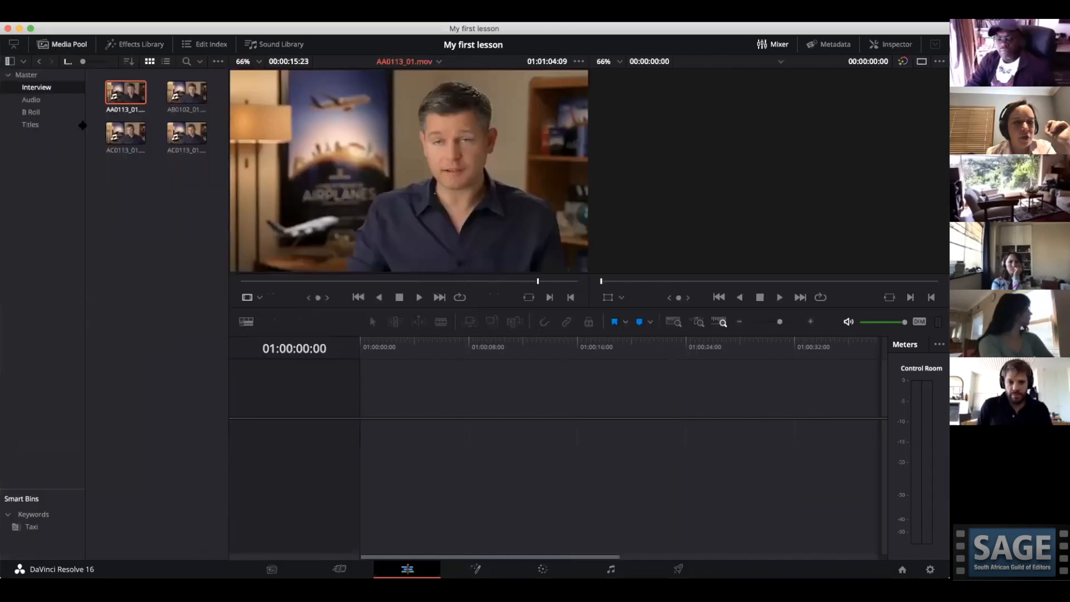
pyautogui.press('j')
pyautogui.press('k')
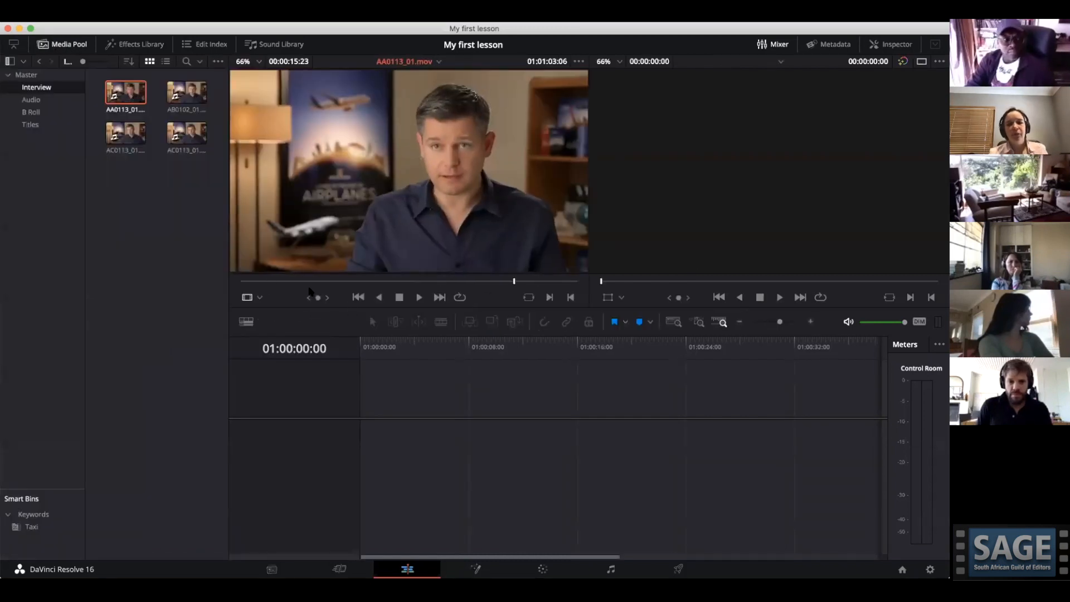
pyautogui.moveTo(245, 282); pyautogui.dragTo(215, 284)
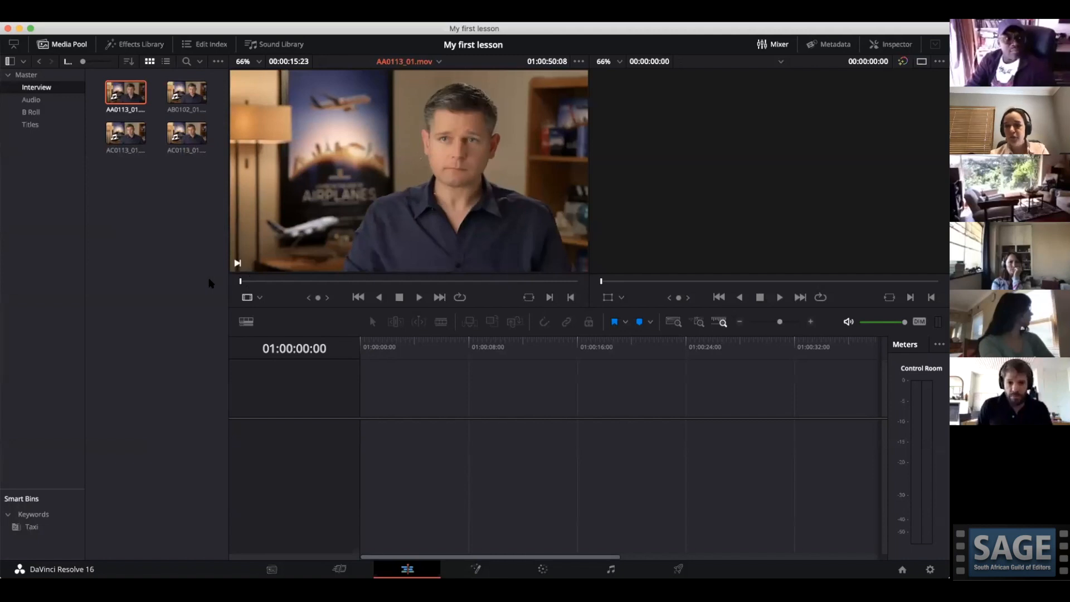
# Play through the AA0113_01.mov interview in the source viewer to find a usable line.
pyautogui.press('space')
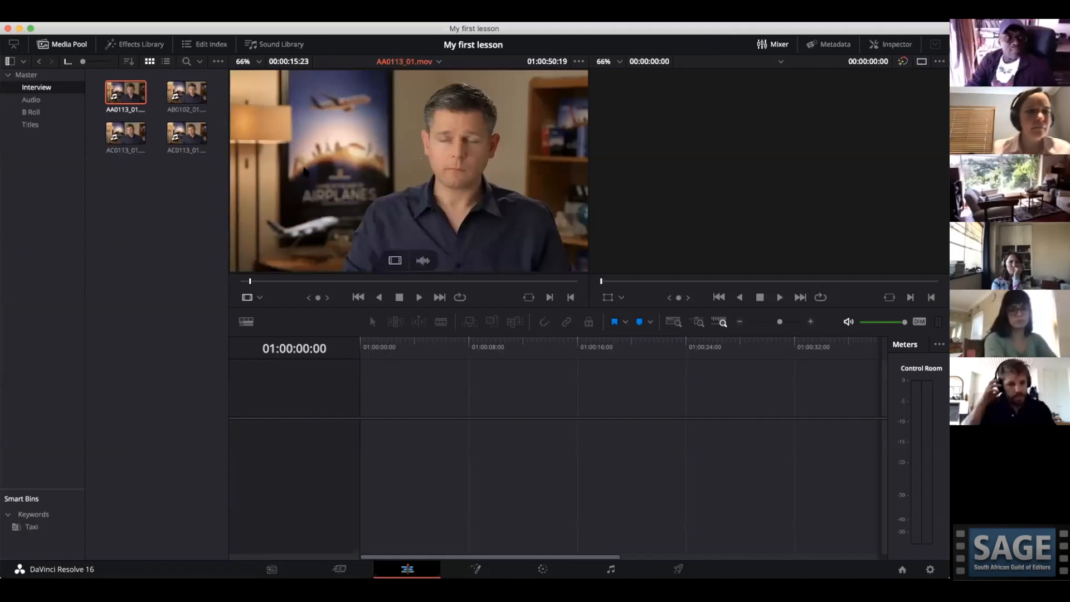
pyautogui.press('space')
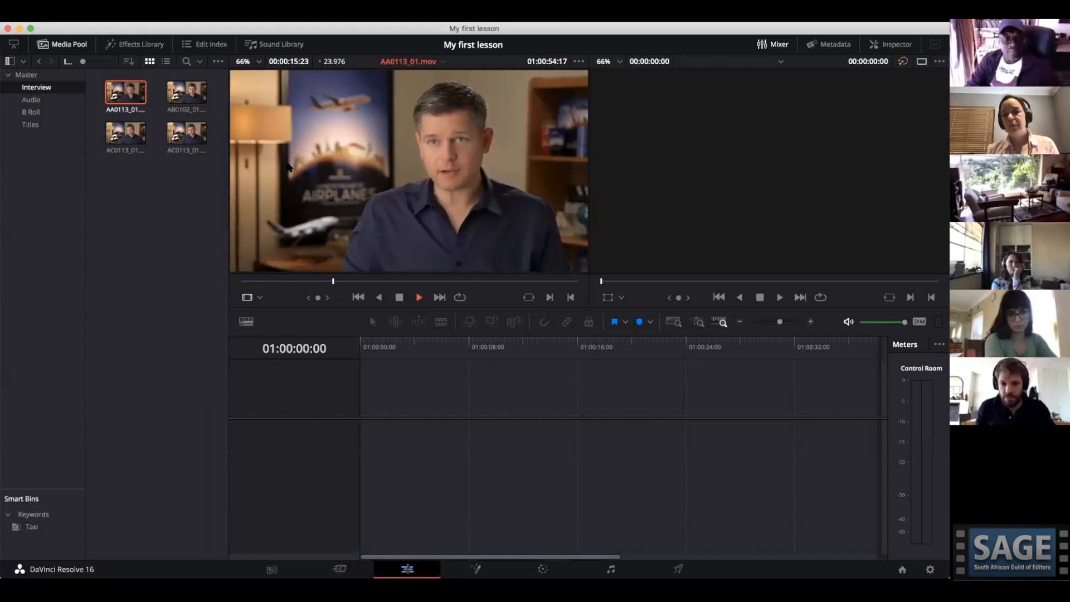
pyautogui.press('space')
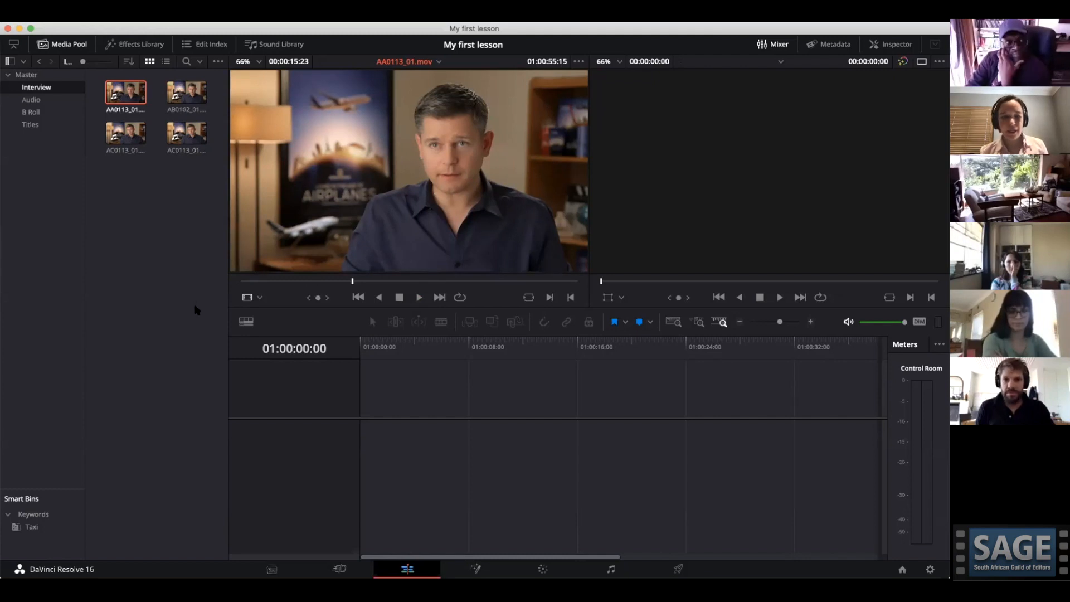
pyautogui.click(271, 281)
pyautogui.press('space')
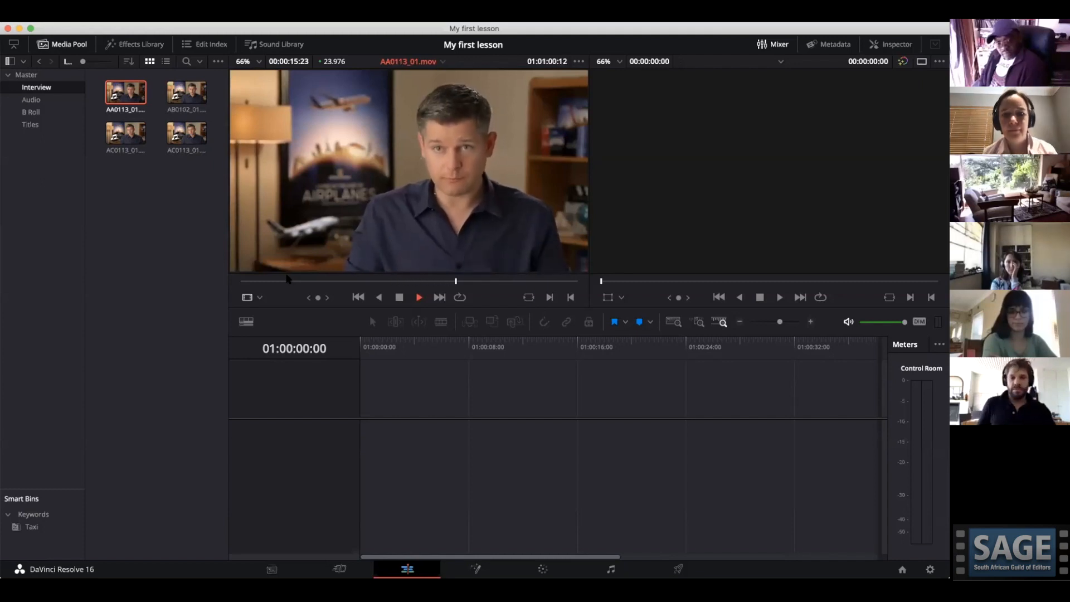
pyautogui.press('space')
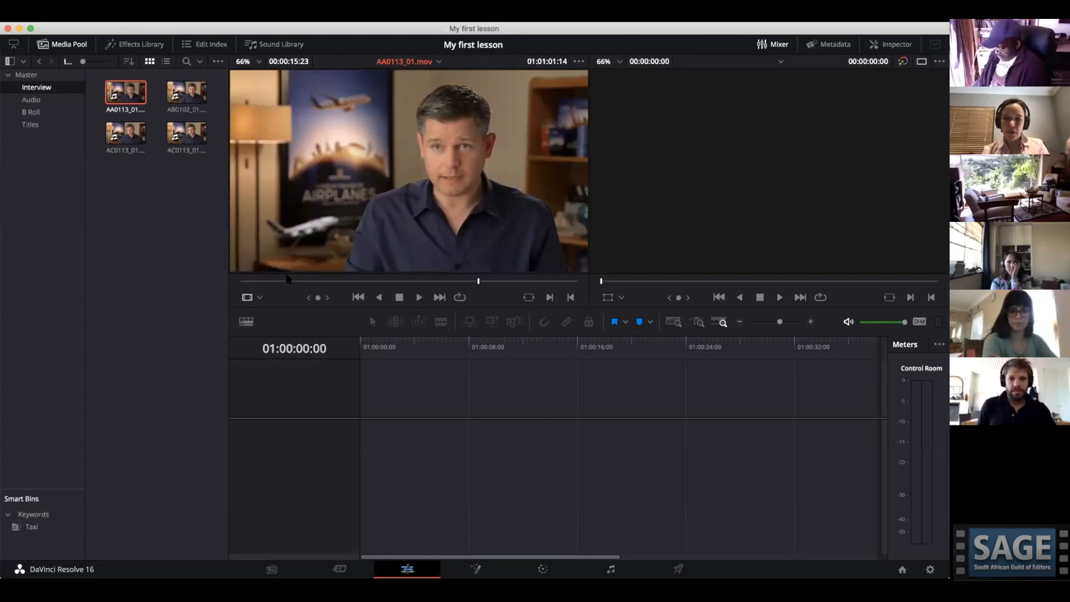
pyautogui.moveTo(249, 240)
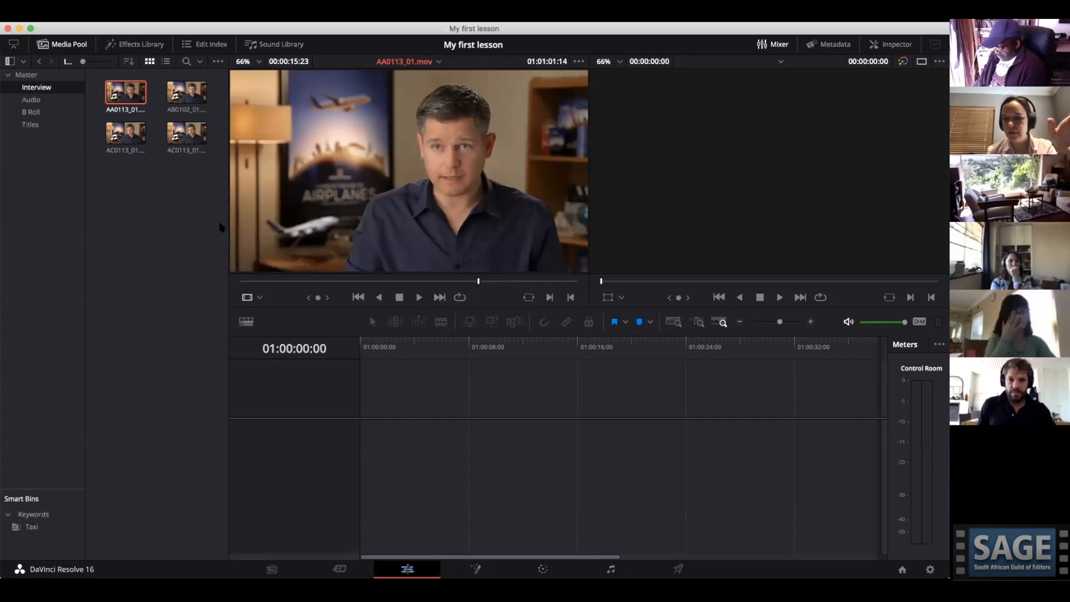
pyautogui.moveTo(300, 267)
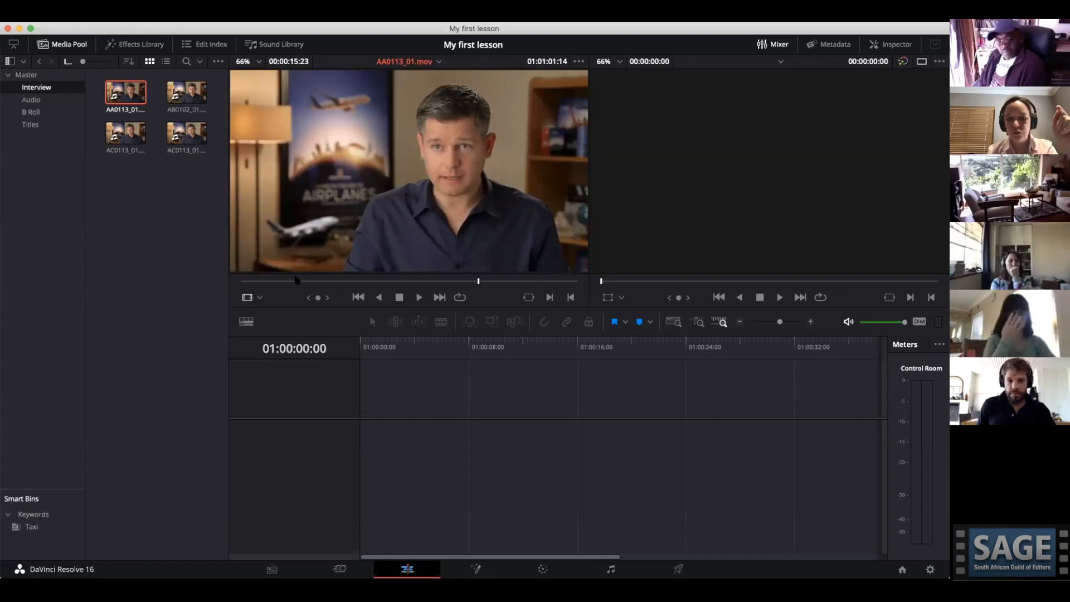
# Mark a 00:00:03:12 In/Out range in AA0113_01.mov ending at 01:00:57:05, and save the project.
pyautogui.click(291, 281)
pyautogui.press('space')
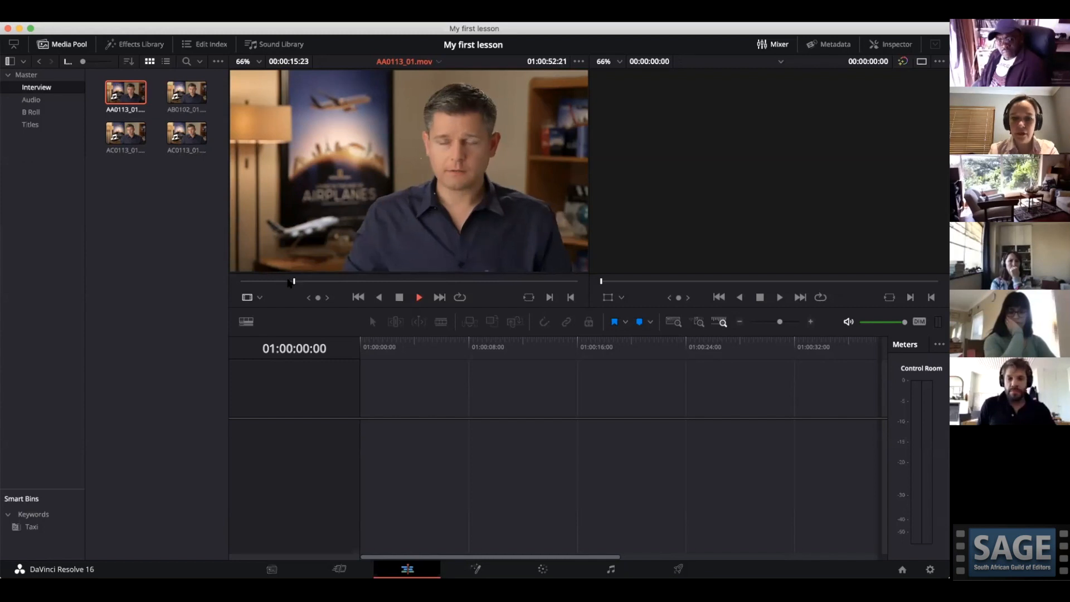
pyautogui.press('i')
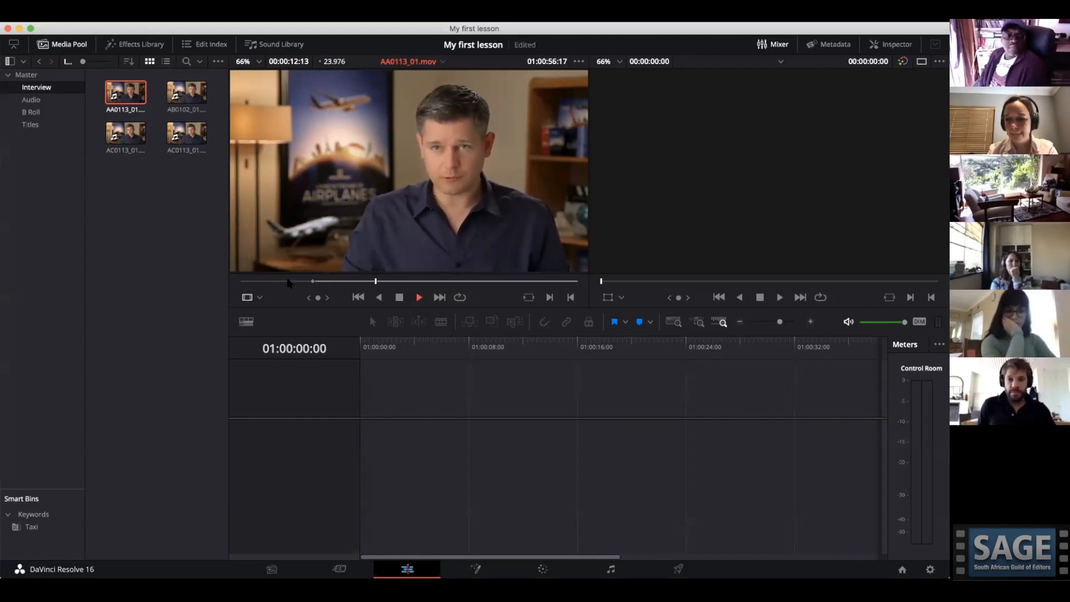
pyautogui.press('space')
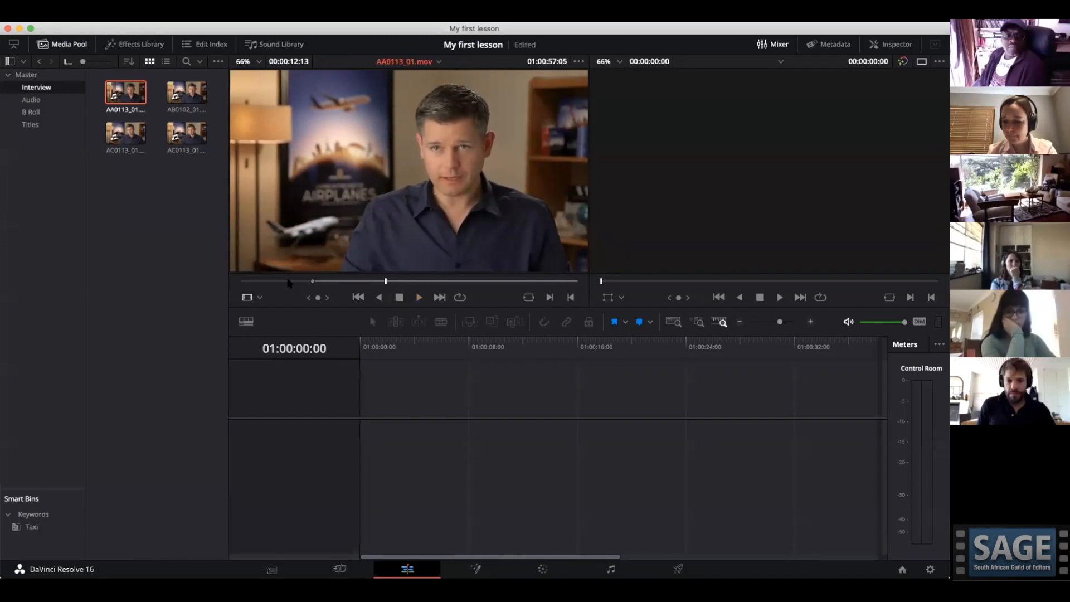
pyautogui.press('super+s')
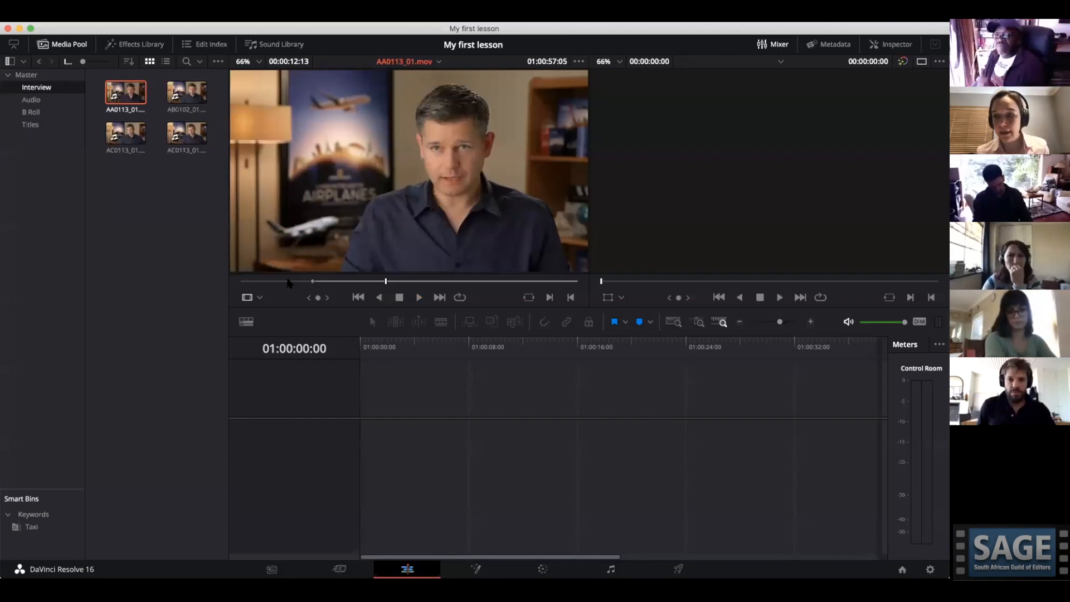
pyautogui.moveTo(327, 114)
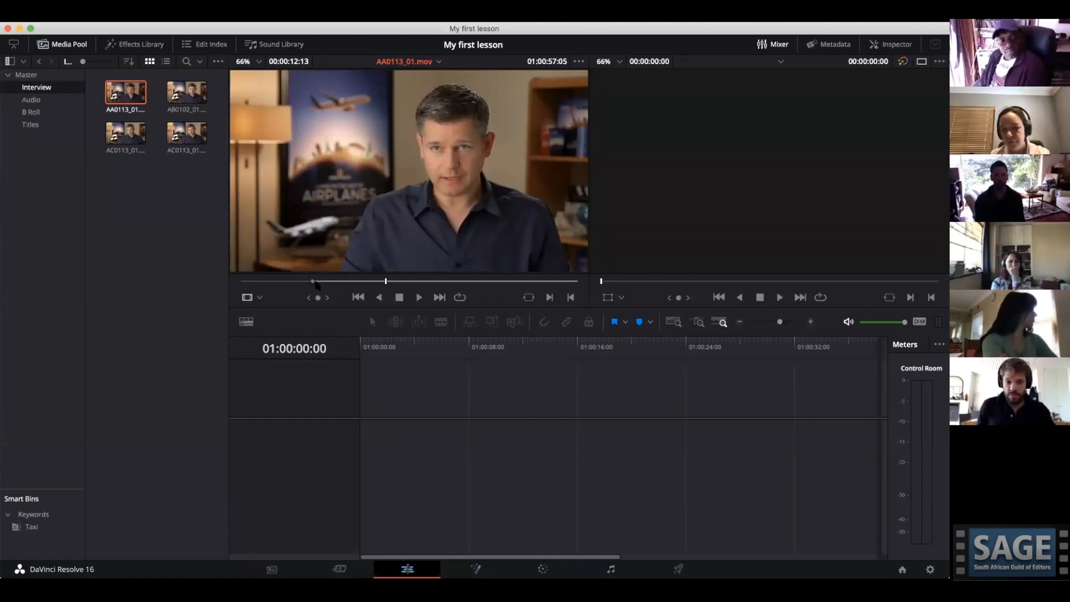
pyautogui.press('o')
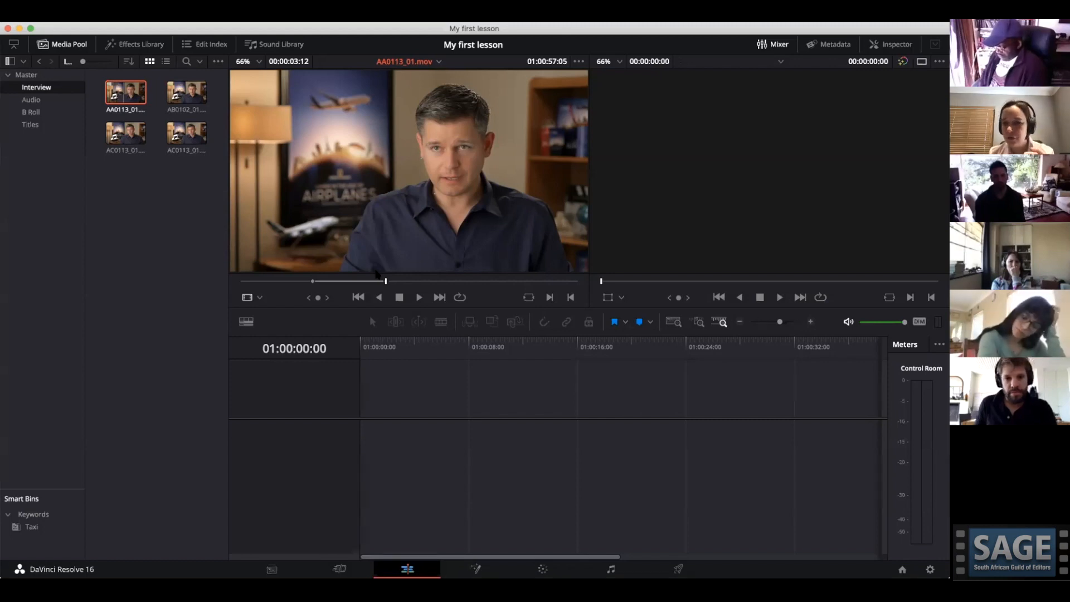
# Try editing the marked AA0113_01.mov range into the empty timeline, undo it, and look at the timeline viewer's edit overlay options.
pyautogui.moveTo(454, 192); pyautogui.dragTo(380, 414)
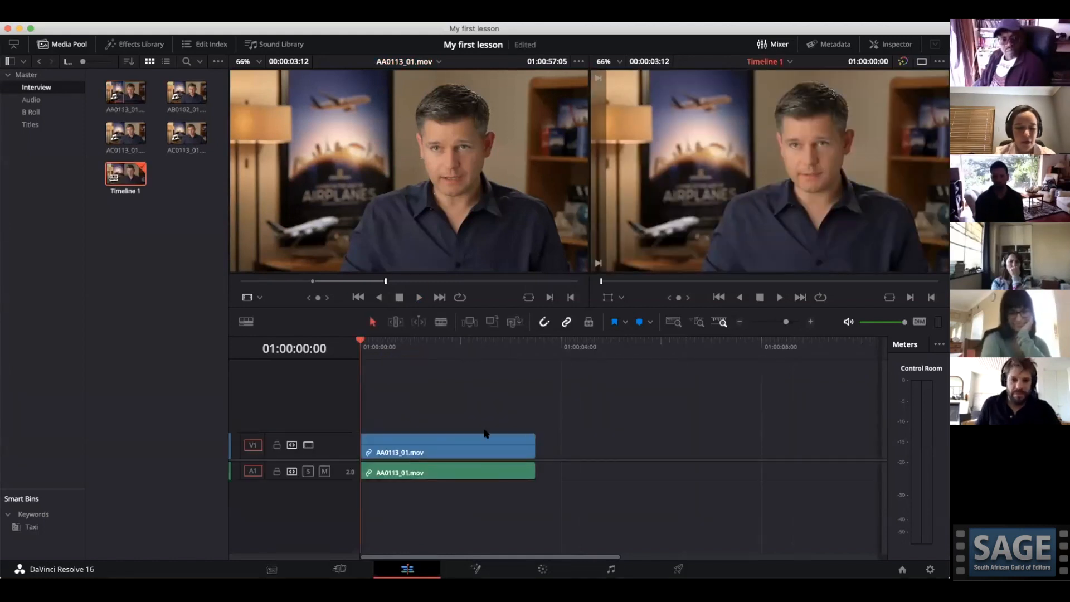
pyautogui.press('super+z')
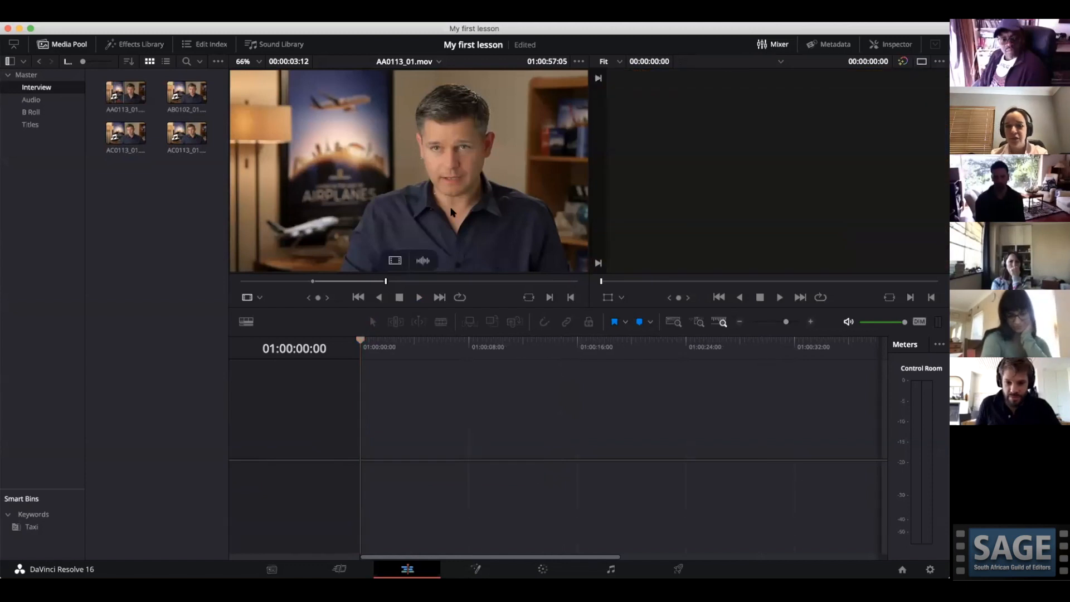
pyautogui.moveTo(444, 203); pyautogui.dragTo(801, 142)
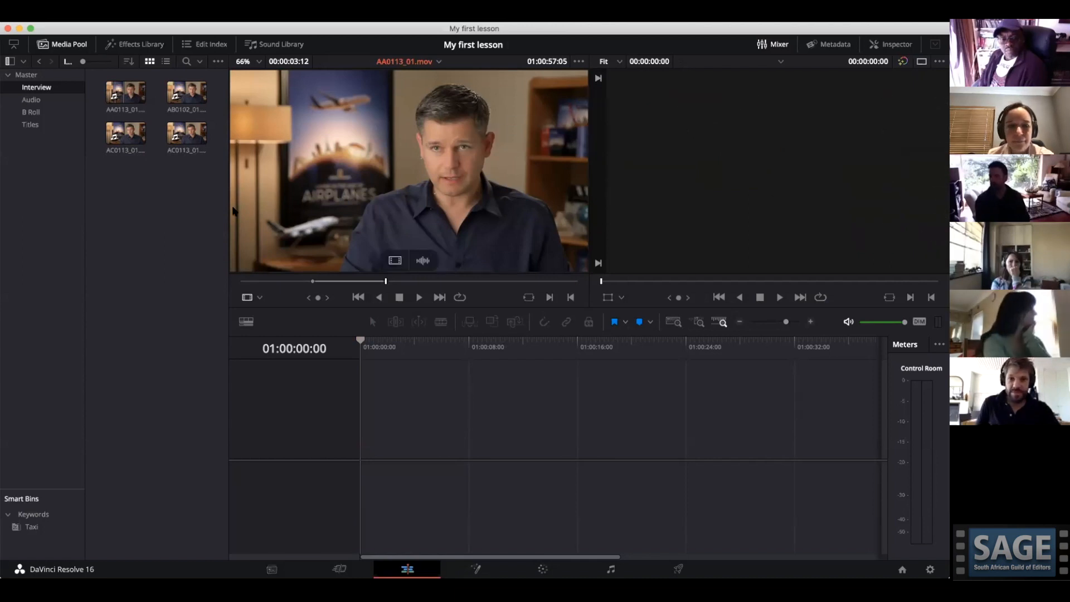
pyautogui.moveTo(407, 178); pyautogui.dragTo(798, 107)
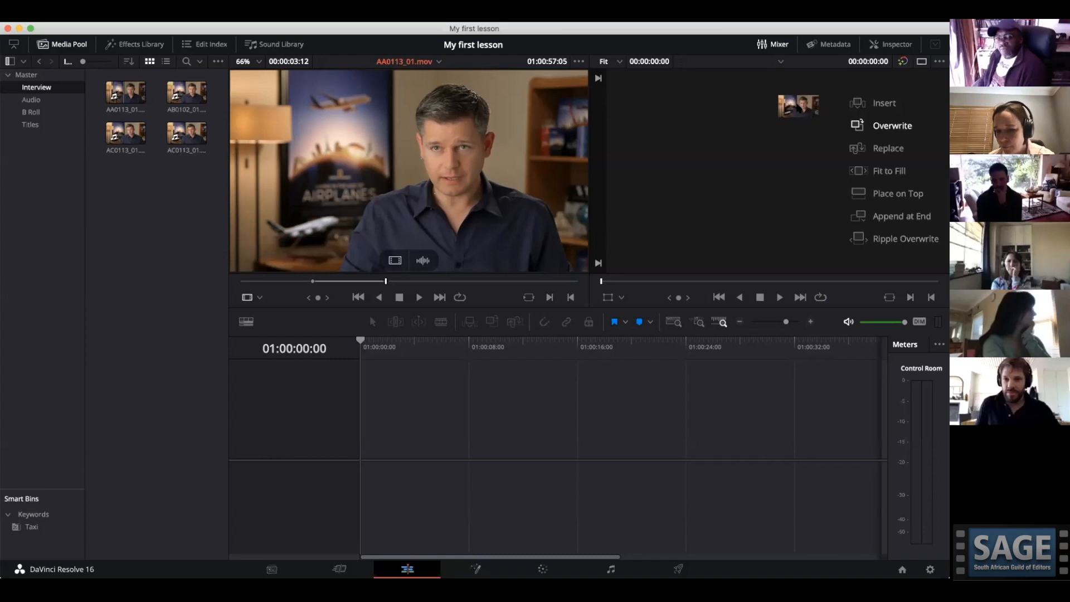
pyautogui.moveTo(799, 108); pyautogui.dragTo(501, 109)
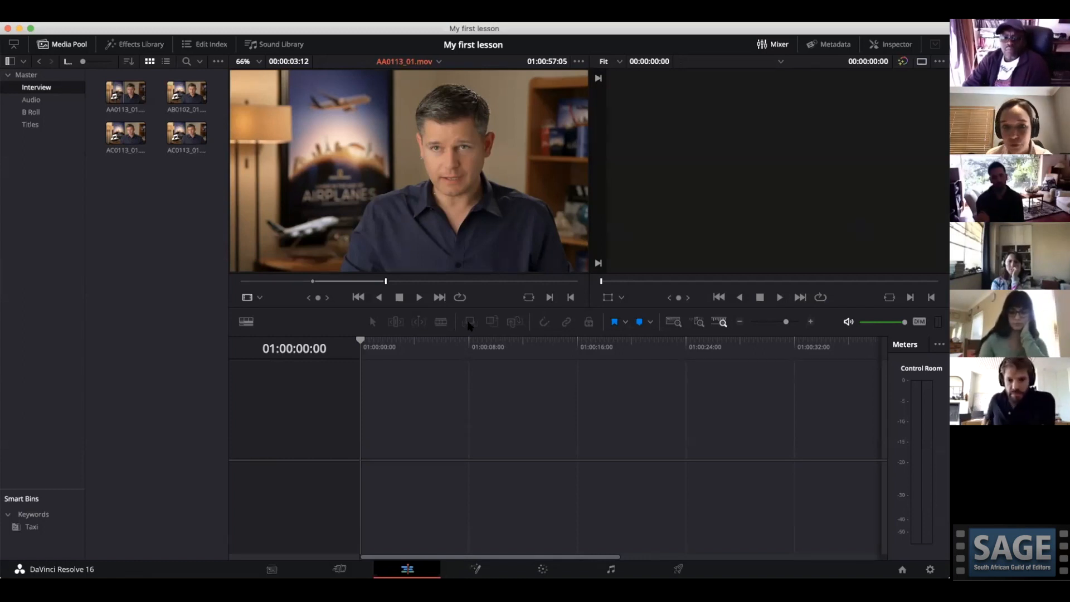
# Try placing the marked interview range in the empty timeline area once more and remove the resulting timeline.
pyautogui.moveTo(395, 260); pyautogui.dragTo(368, 453)
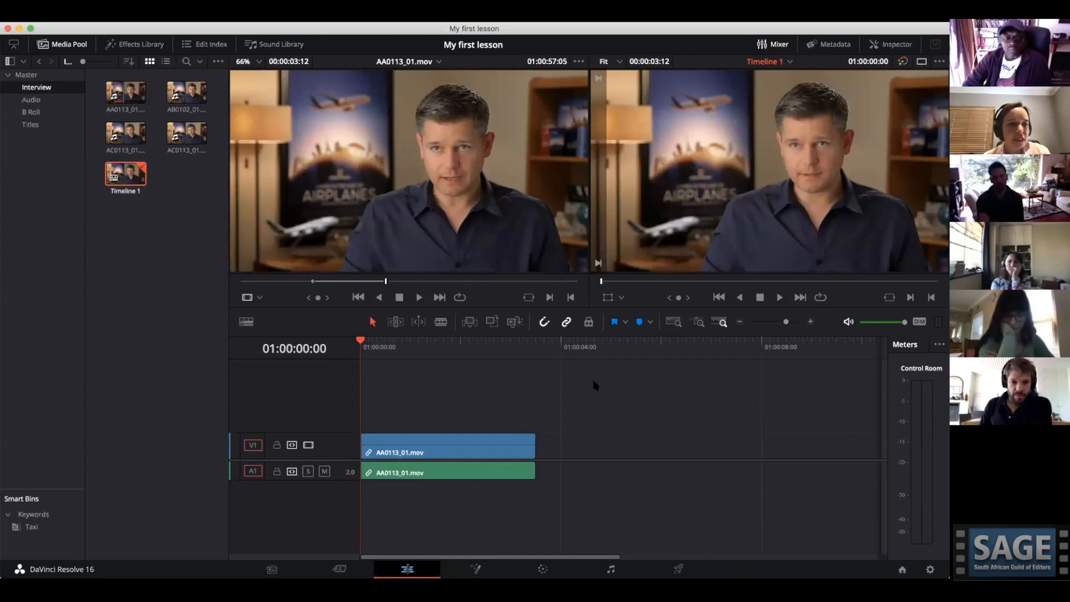
pyautogui.press('Delete')
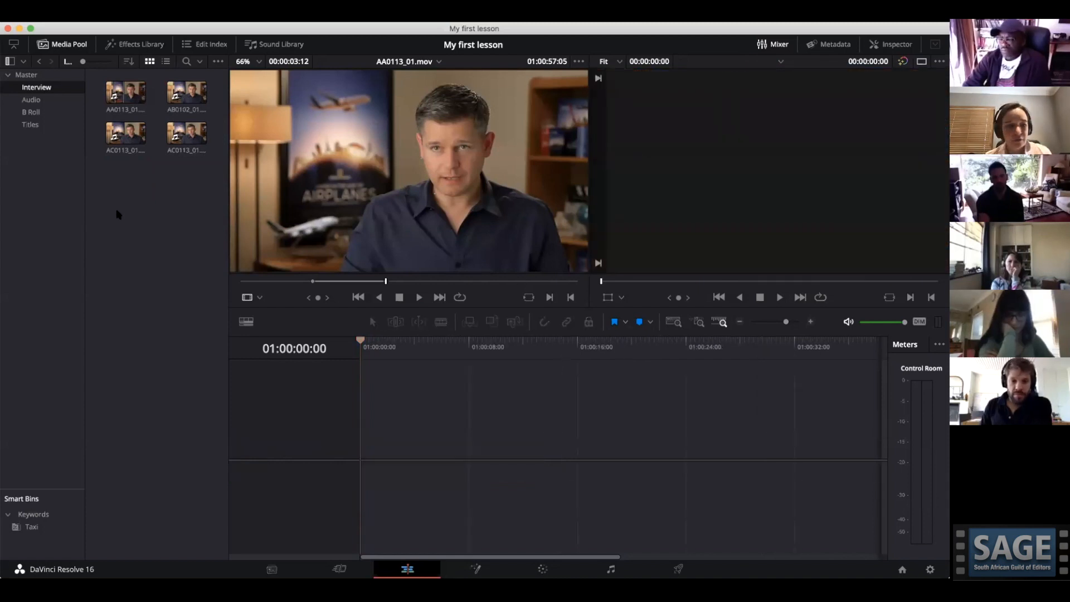
# Create an empty timeline named "My rough cut" in the Interview bin.
pyautogui.rightClick(117, 213)
pyautogui.moveTo(144, 218)
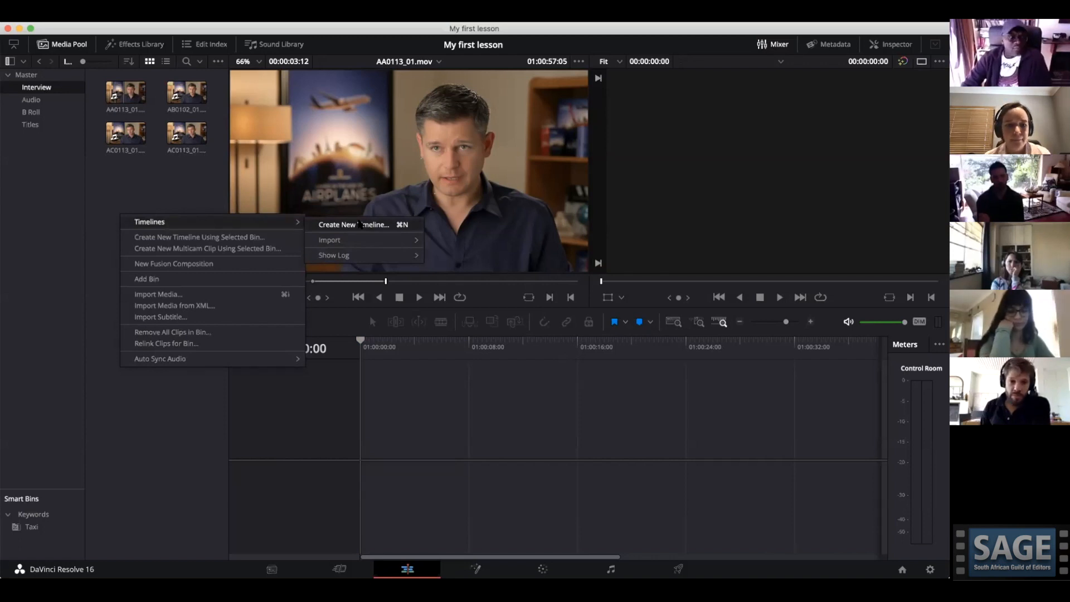
pyautogui.click(359, 224)
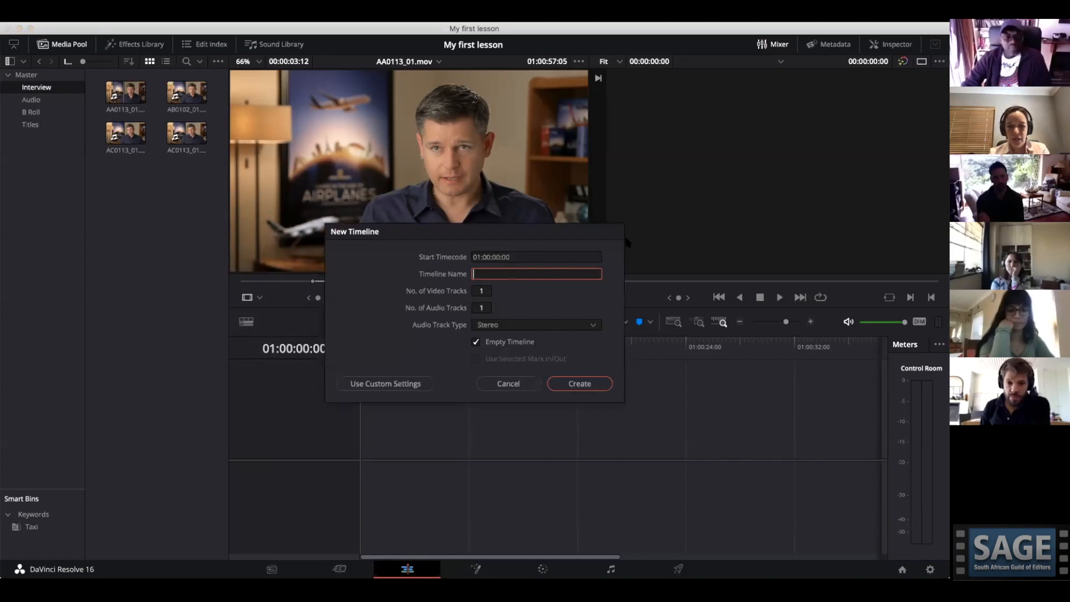
pyautogui.write('My')
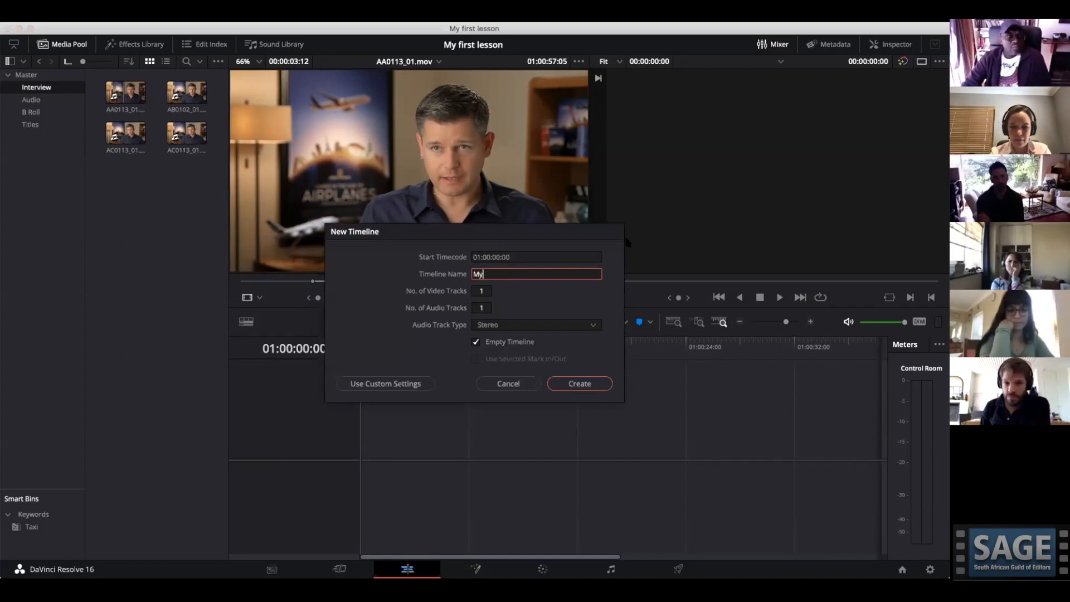
pyautogui.write(' rough cut')
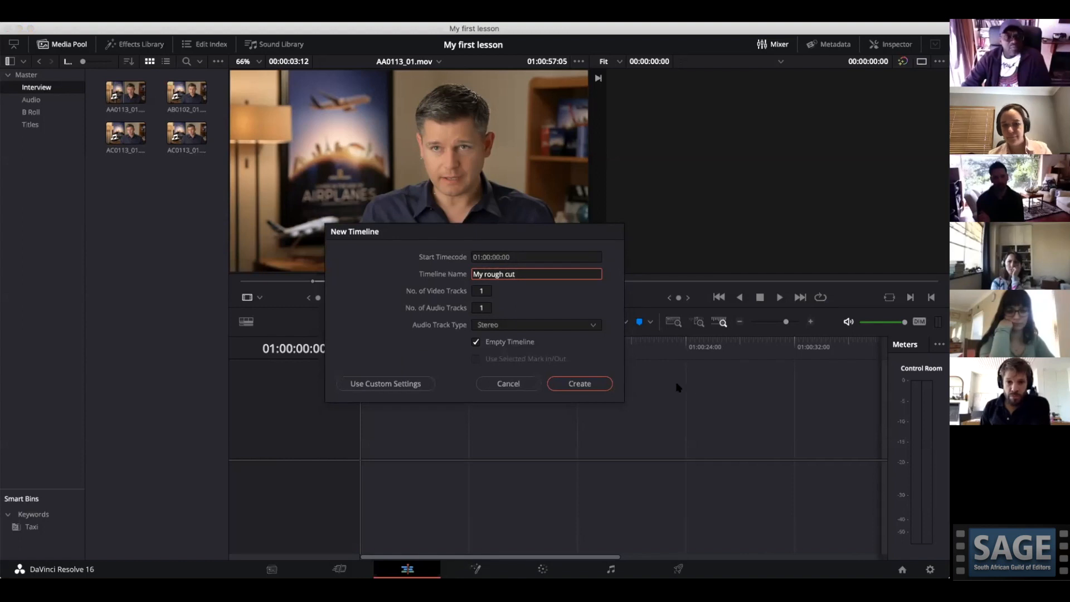
pyautogui.click(574, 383)
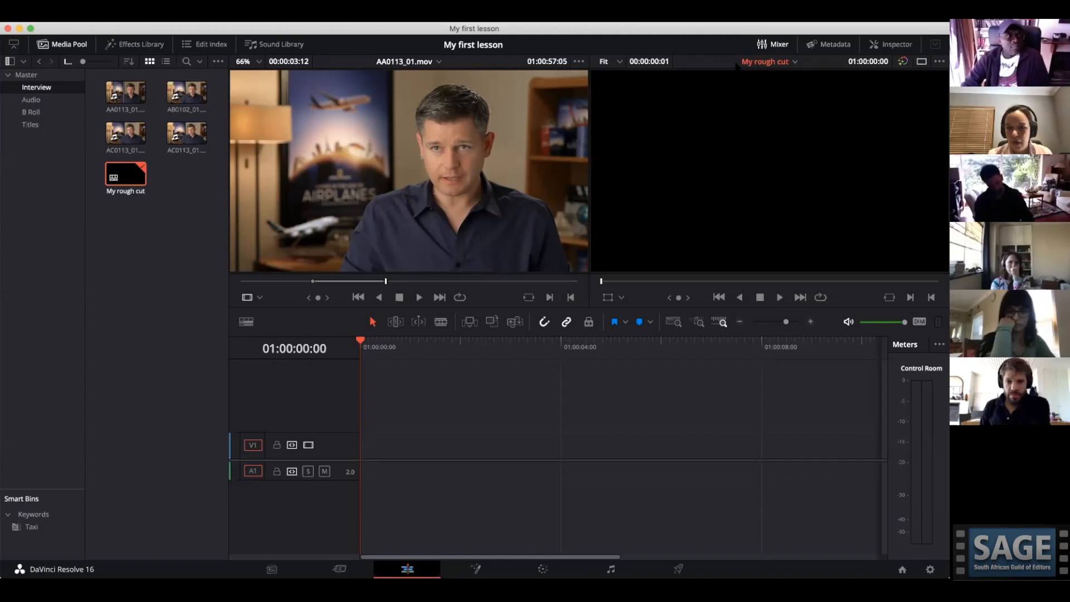
# Place the marked AA0113_01.mov range at the start of the My rough cut timeline and save the project.
pyautogui.click(796, 63)
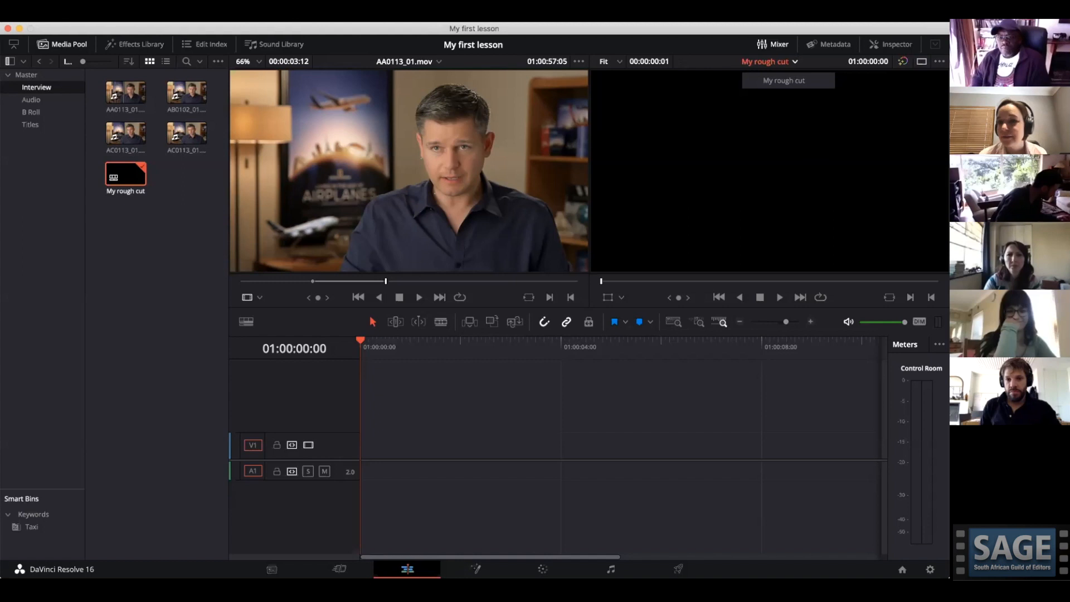
pyautogui.click(504, 401)
pyautogui.moveTo(363, 211); pyautogui.dragTo(362, 458)
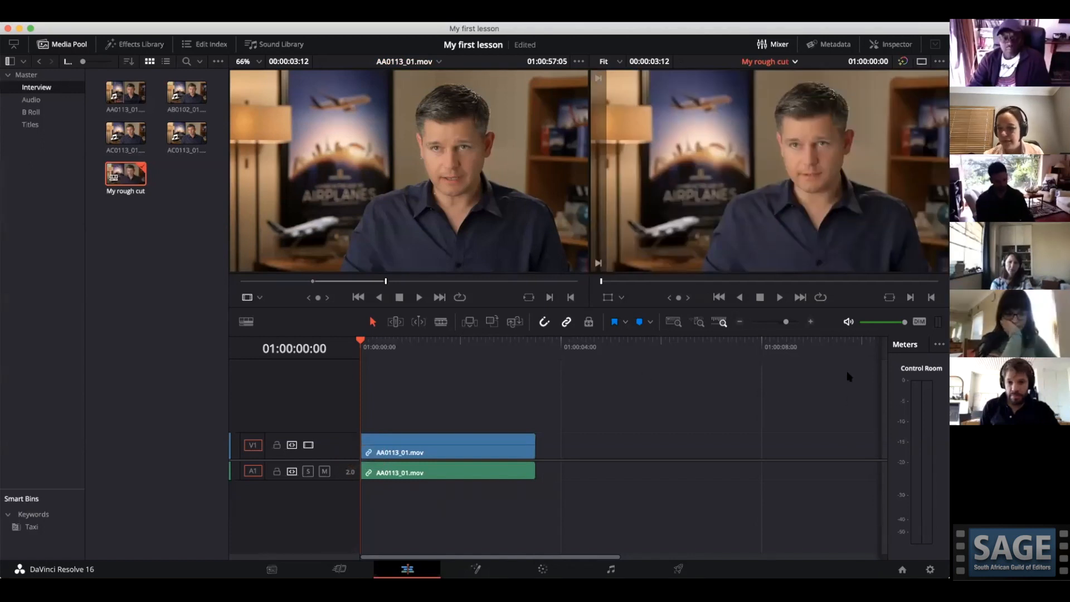
pyautogui.press('super+s')
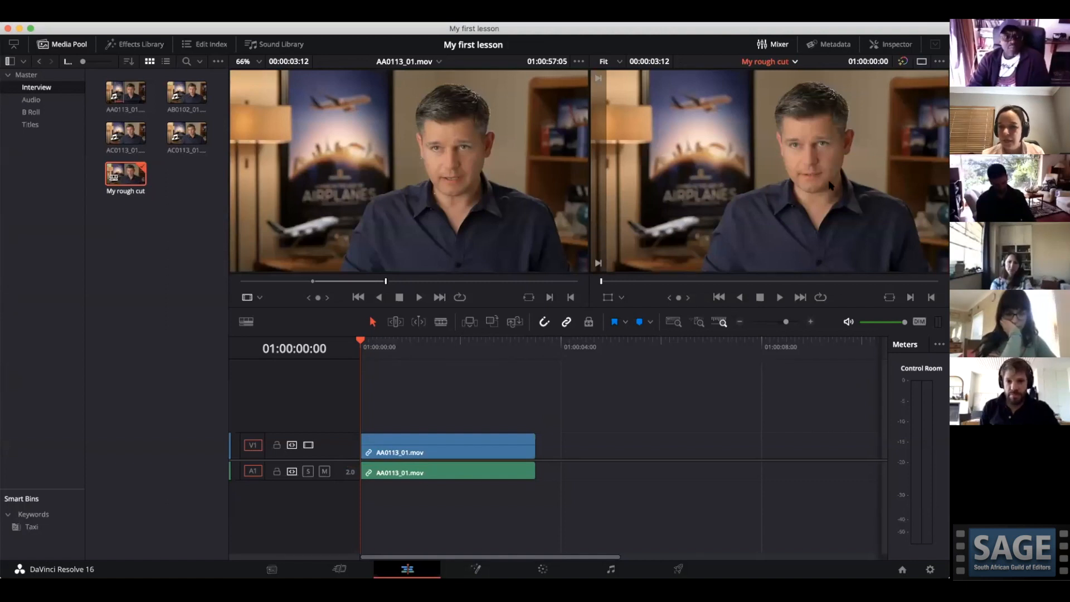
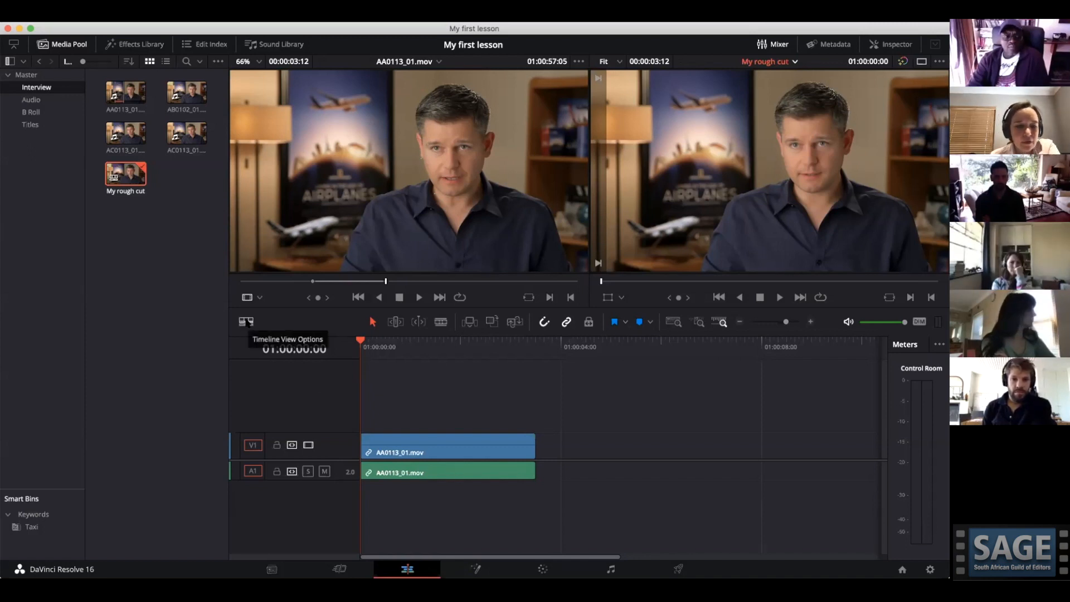
# Set the timeline's video view to filmstrip thumbnails.
pyautogui.click(247, 322)
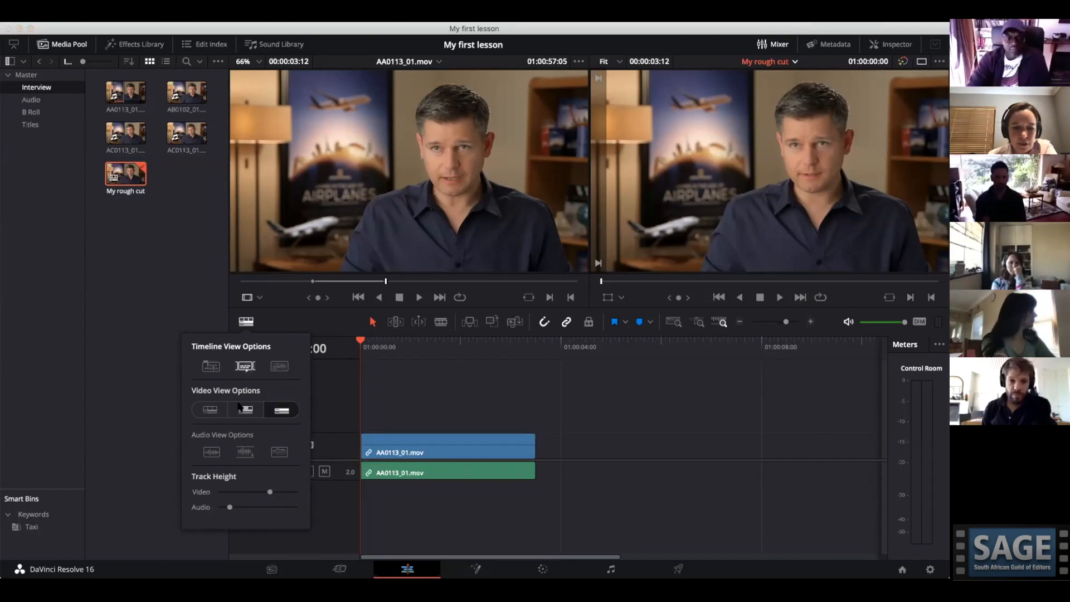
pyautogui.click(199, 410)
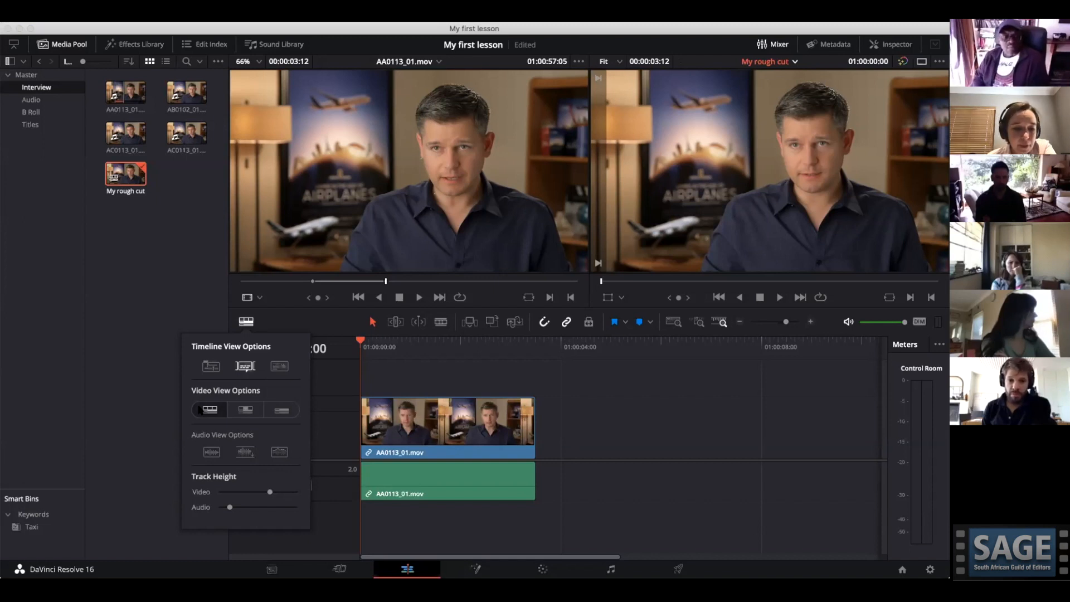
# Turn on the first two audio waveform display options and increase the height of the audio tracks.
pyautogui.click(210, 453)
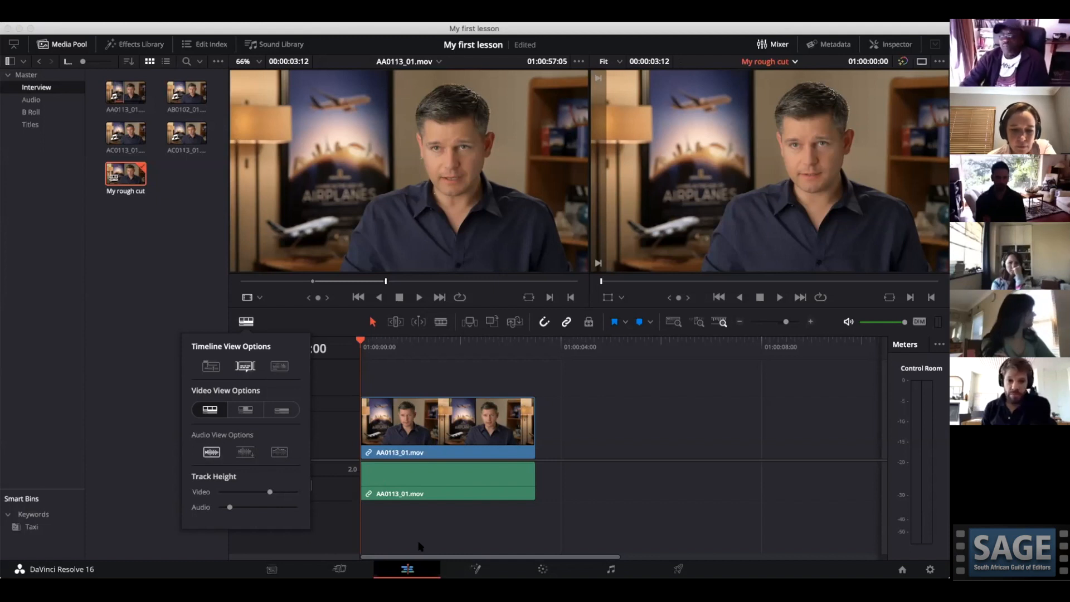
pyautogui.click(239, 451)
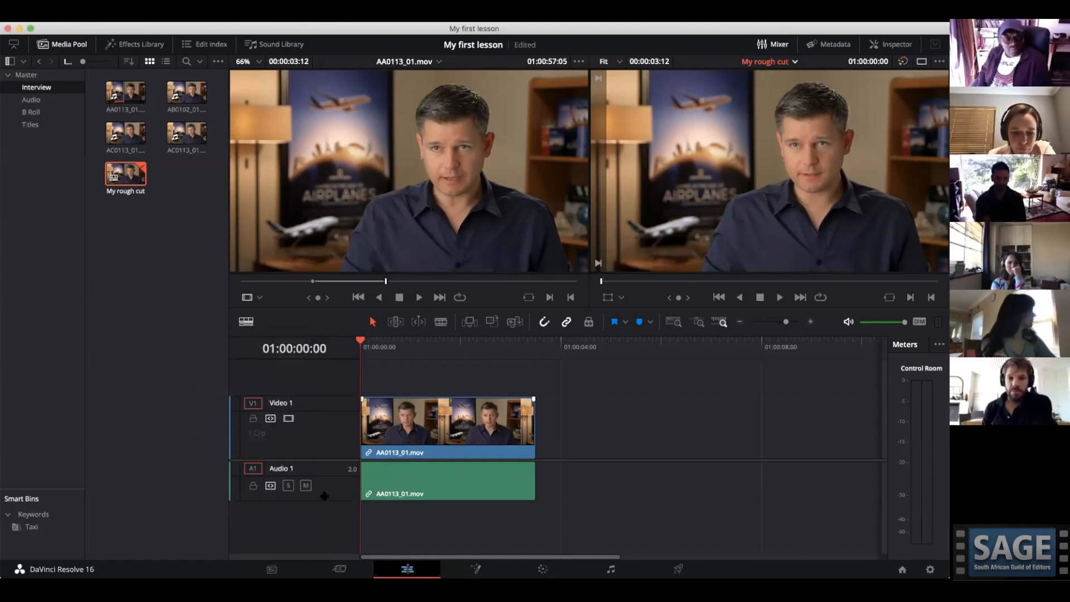
pyautogui.click(247, 320)
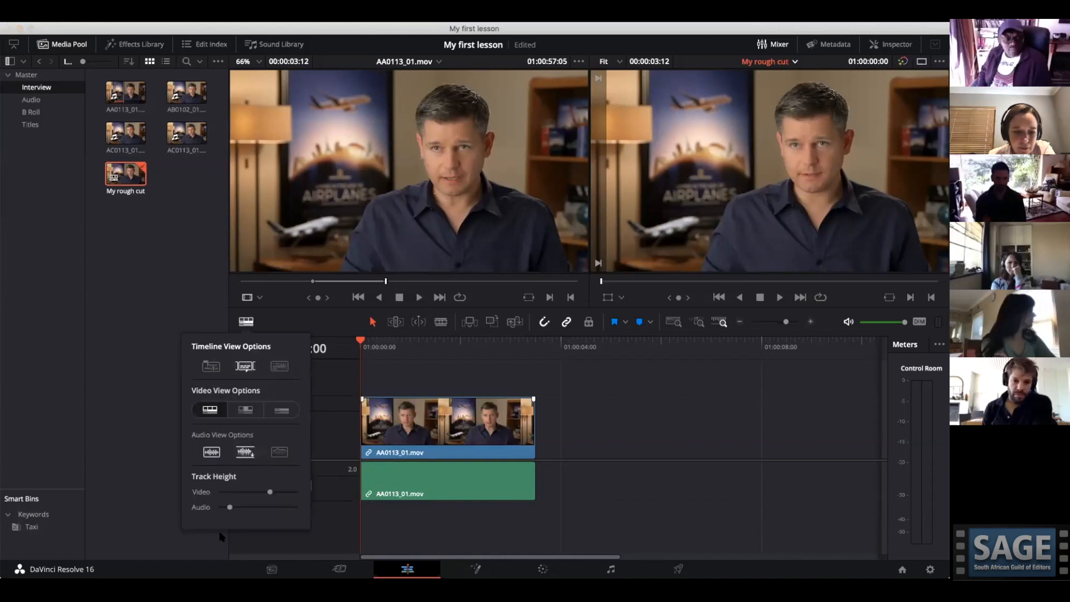
pyautogui.moveTo(228, 510); pyautogui.dragTo(249, 505)
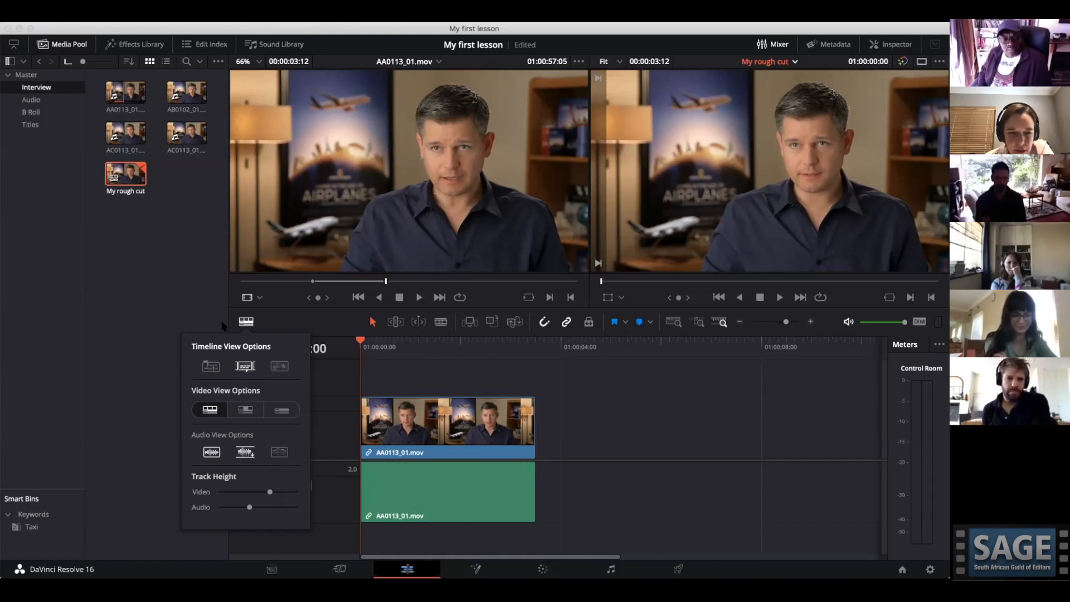
# Enable stacked timelines and set the timeline's video view to thumbnails.
pyautogui.click(205, 366)
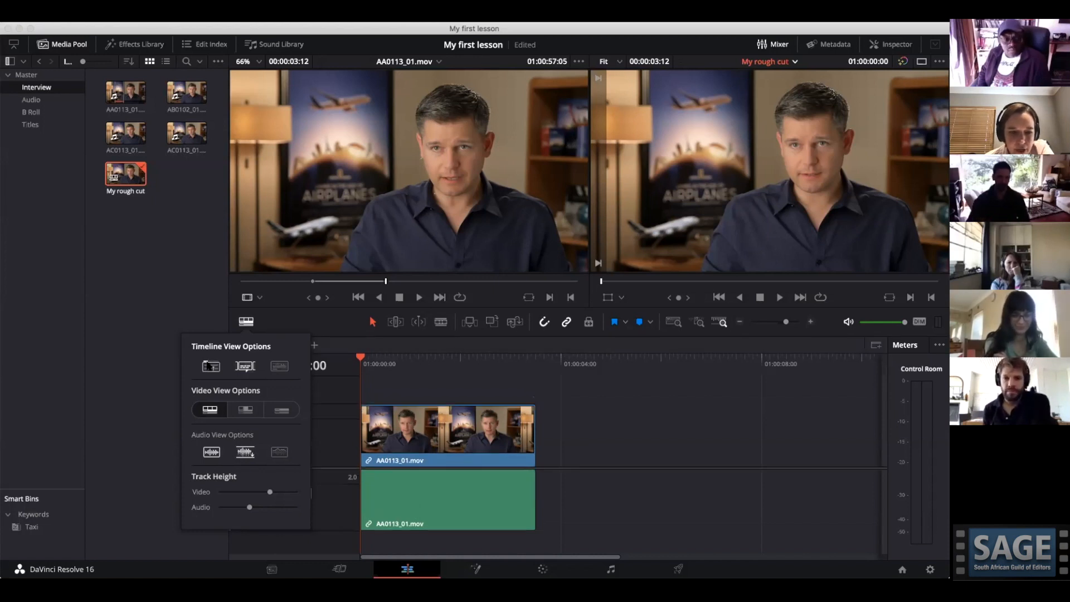
pyautogui.click(249, 411)
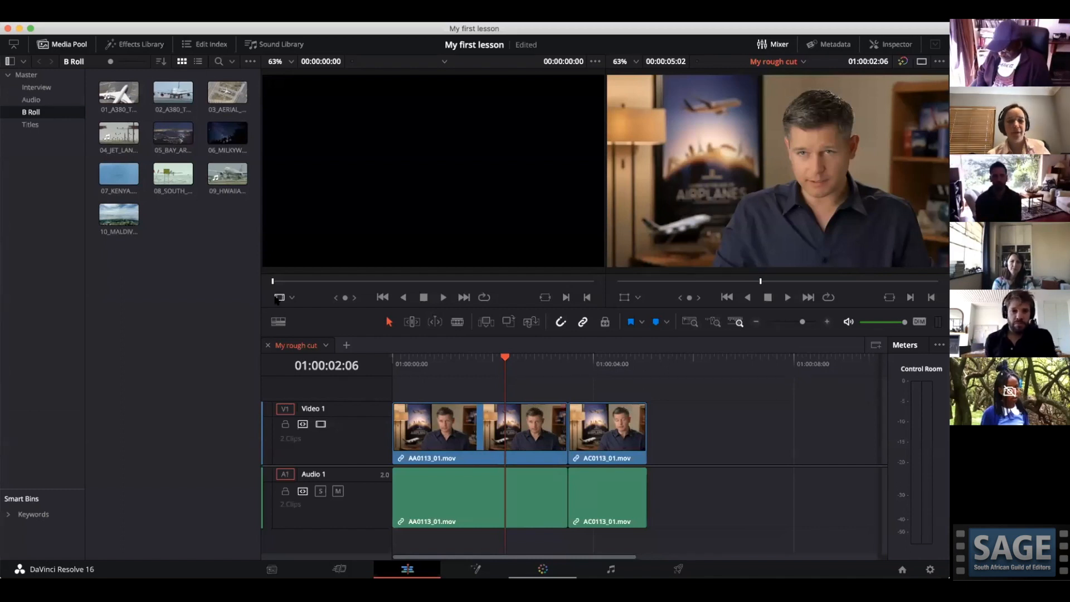
# Turn off stacked timelines and show the audio waveforms on the timeline clips.
pyautogui.click(277, 321)
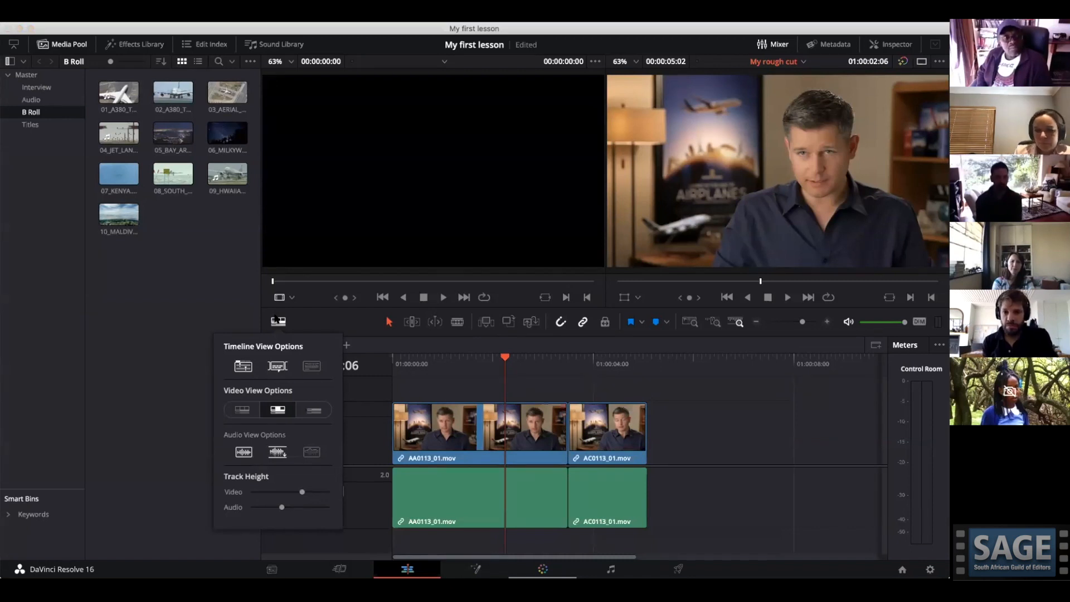
pyautogui.click(239, 365)
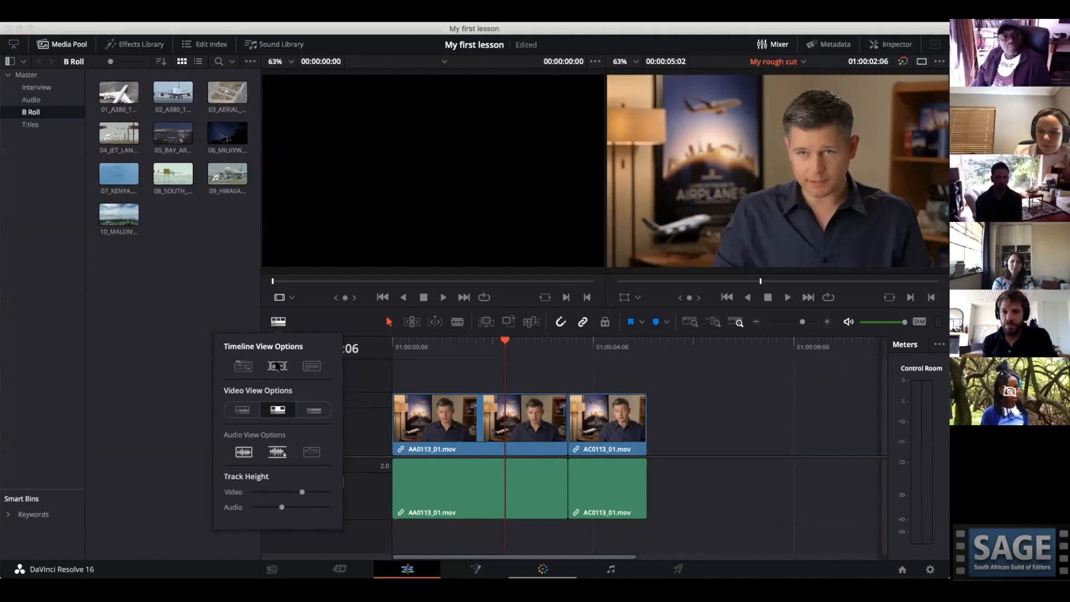
pyautogui.click(314, 366)
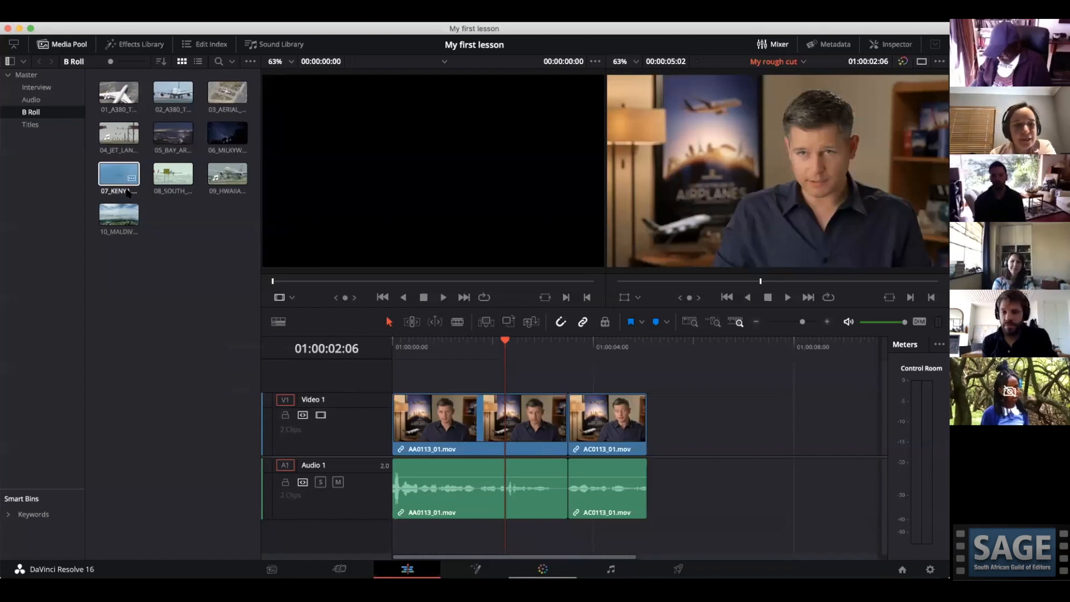
# Load 01_A380_TAXI.mov from the B Roll bin in the source viewer and mark a range from 01:00:00:14 to 01:00:01:23.
pyautogui.doubleClick(119, 132)
pyautogui.click(239, 292)
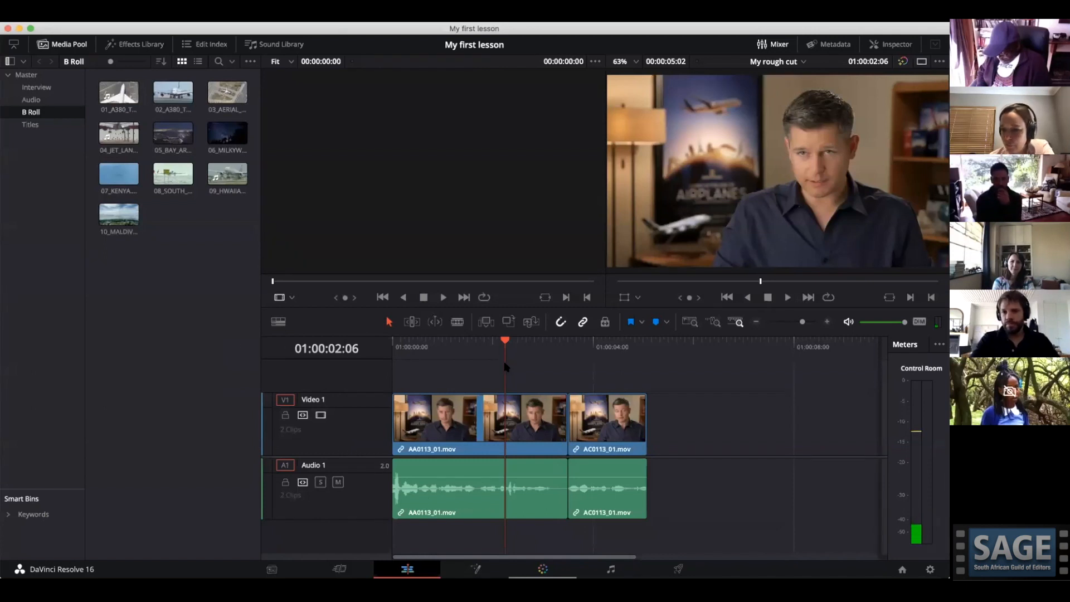
pyautogui.click(113, 87)
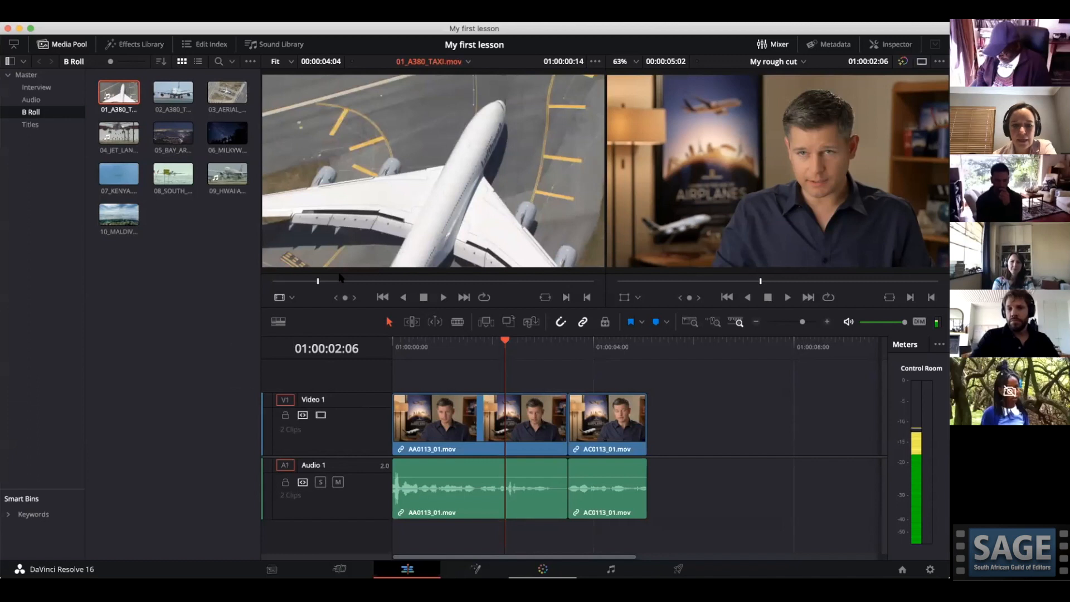
pyautogui.press('i')
pyautogui.press('space')
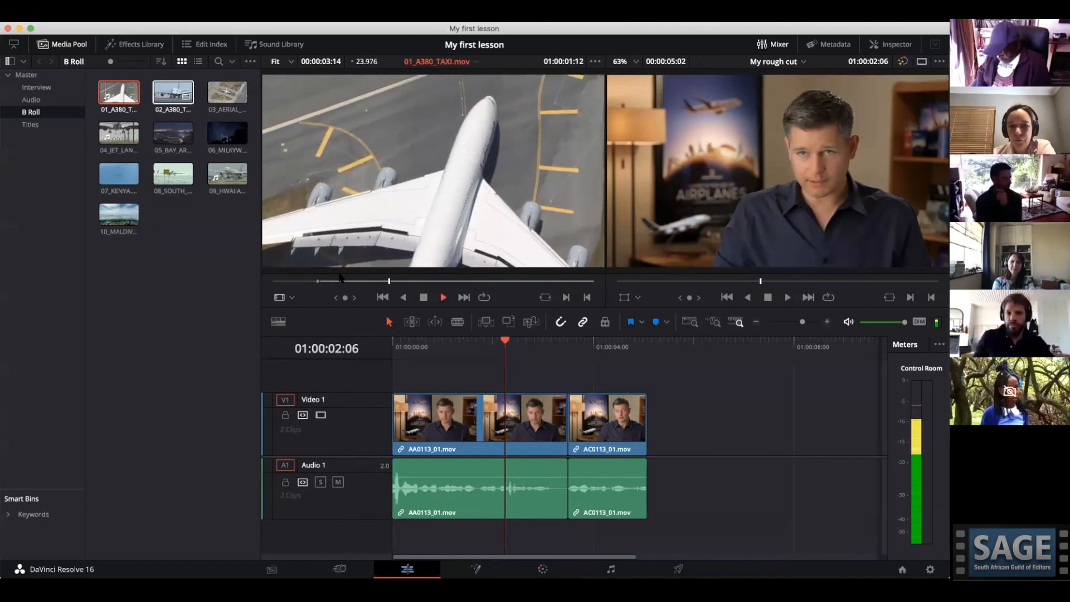
pyautogui.press('o')
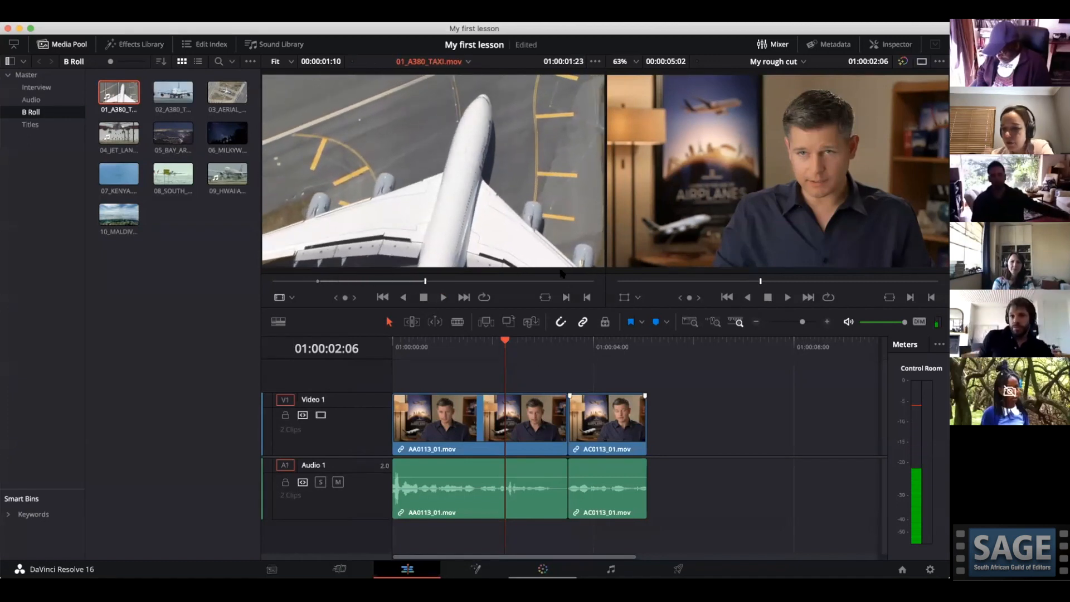
# Try an Insert edit and an Overwrite edit of the marked A380 range at 01:00:02:06, undoing each one.
pyautogui.moveTo(502, 190); pyautogui.dragTo(427, 202)
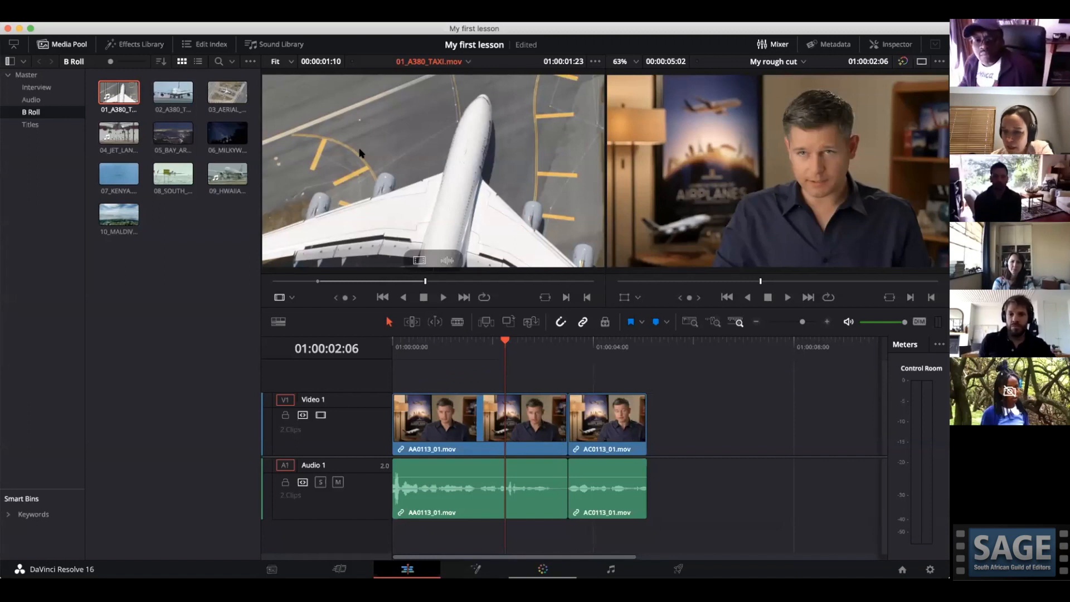
pyautogui.moveTo(423, 136); pyautogui.dragTo(919, 106)
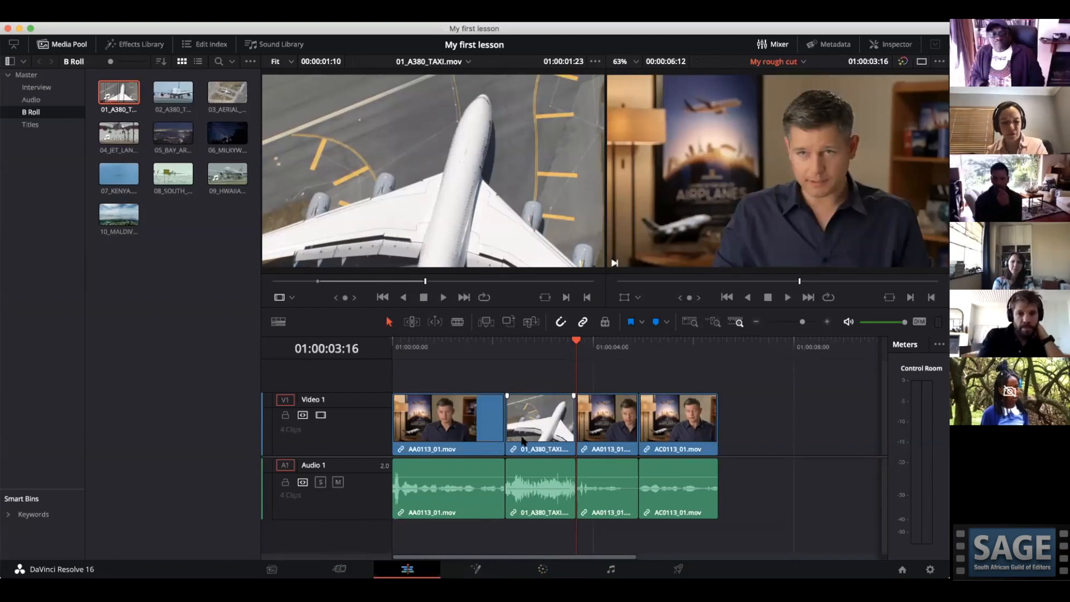
pyautogui.press('super+z')
pyautogui.moveTo(446, 213); pyautogui.dragTo(874, 121)
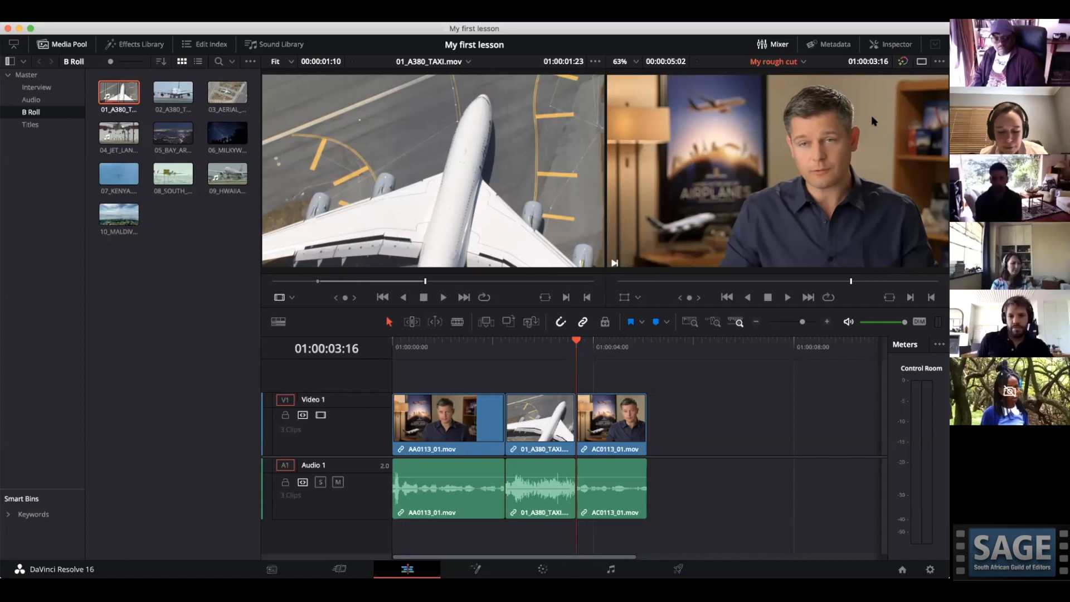
pyautogui.press('super+z')
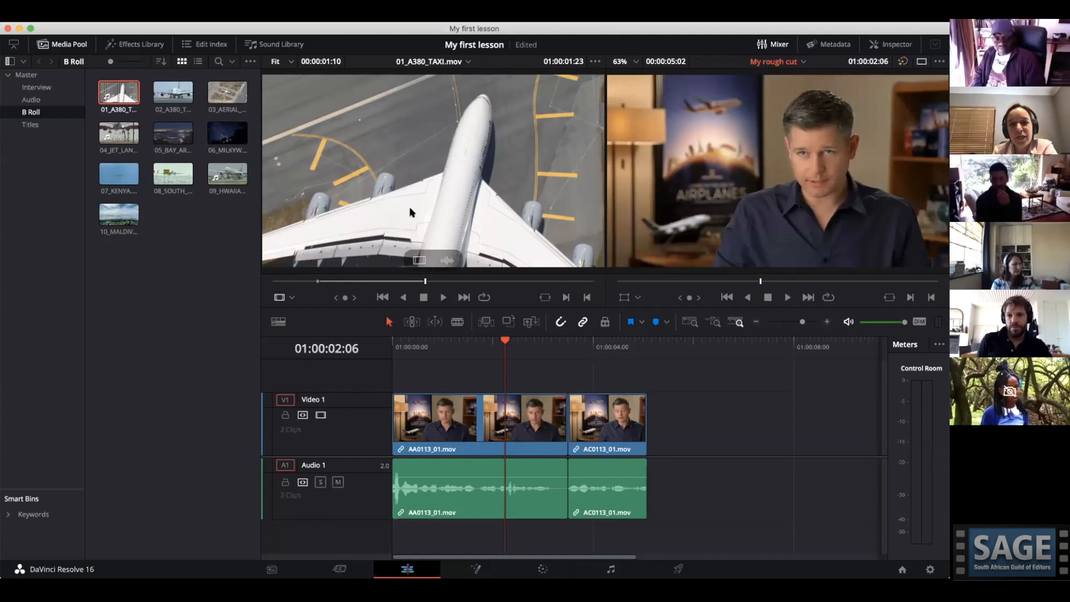
# Try adding the A380 range above the interview with Place on Top and by direct timeline placement, undoing each edit.
pyautogui.moveTo(339, 172); pyautogui.dragTo(914, 203)
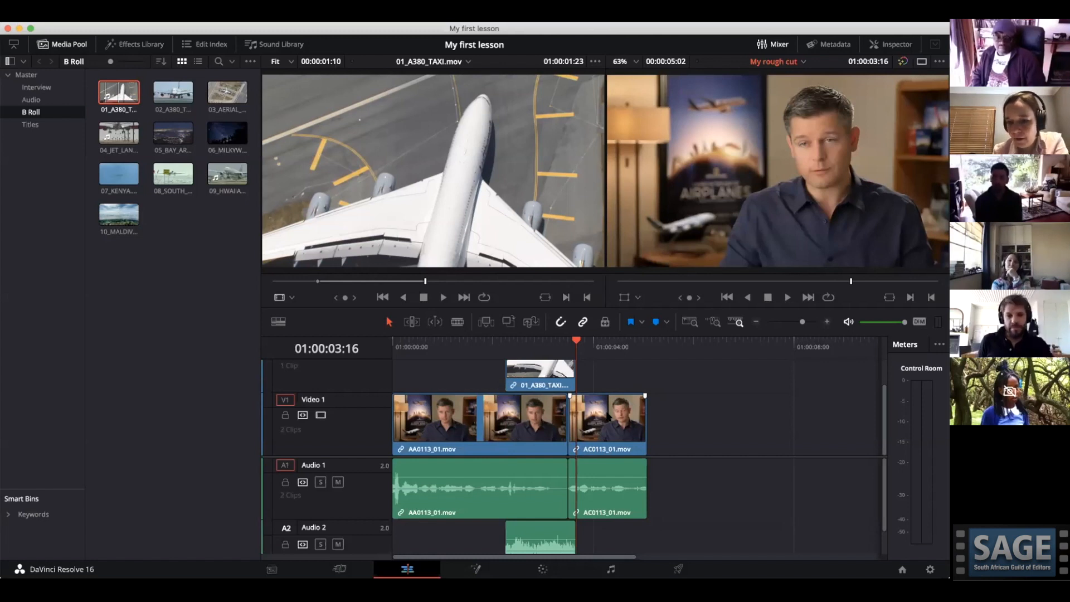
pyautogui.hotkey('ctrl', 'z')
pyautogui.moveTo(457, 163); pyautogui.dragTo(512, 377)
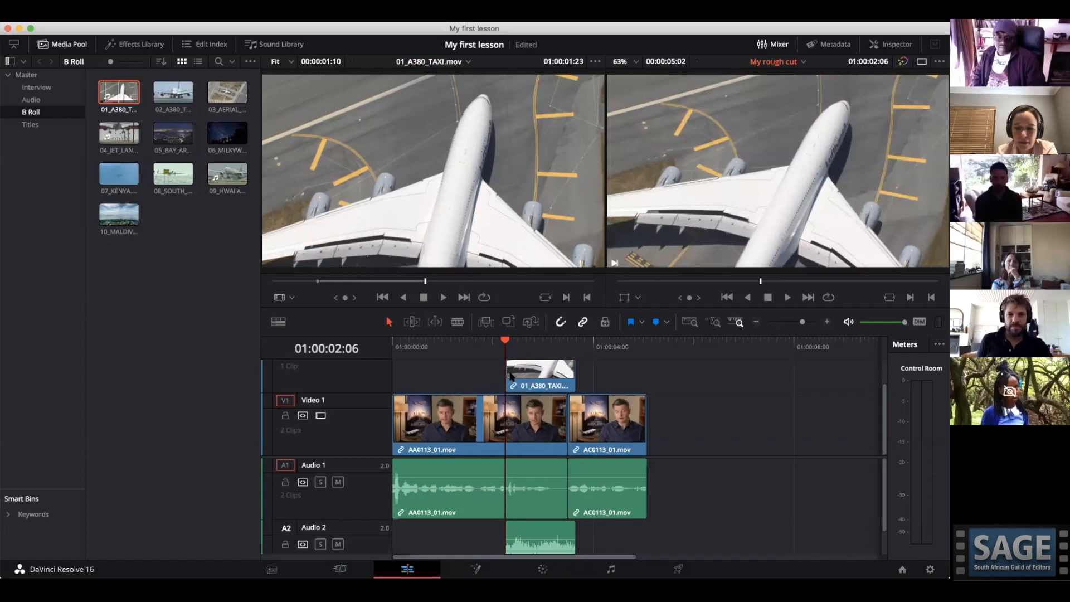
pyautogui.hotkey('ctrl', 'z')
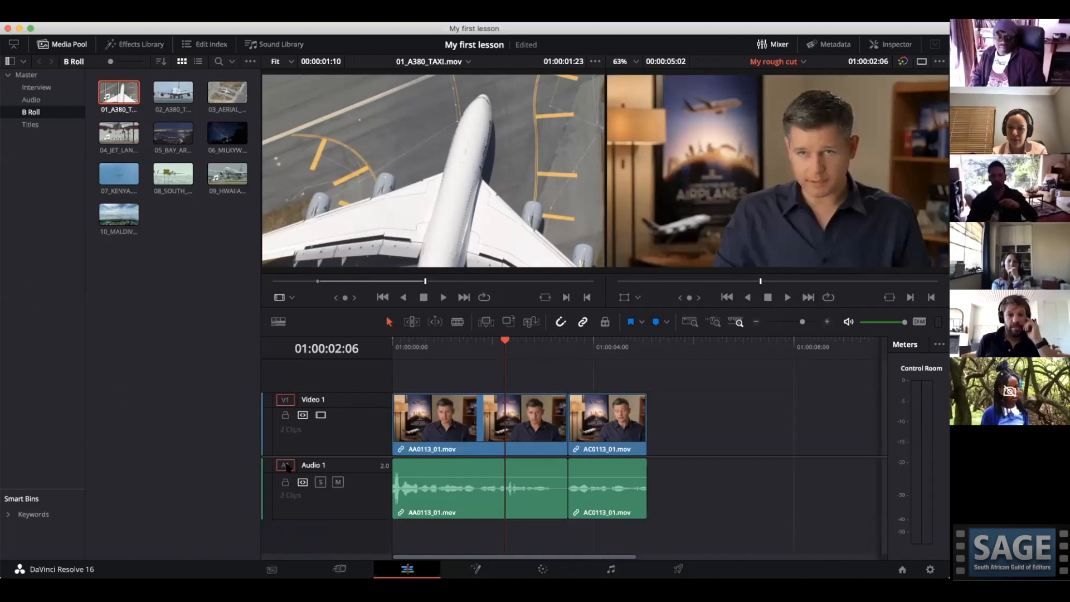
# Add a second video track to the timeline and reduce the video and audio track heights.
pyautogui.rightClick(320, 390)
pyautogui.click(337, 395)
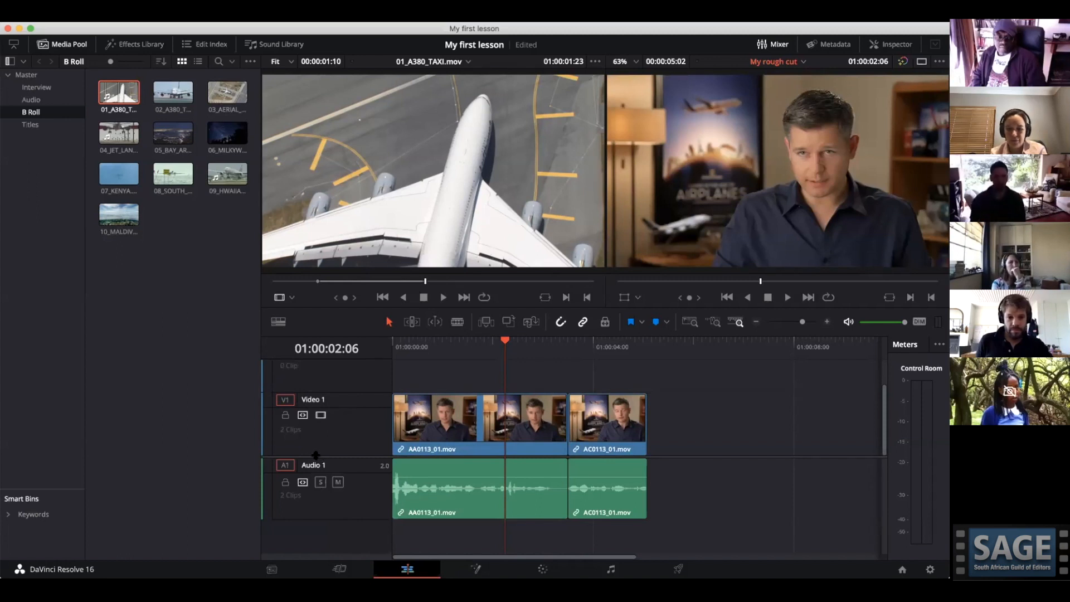
pyautogui.click(279, 322)
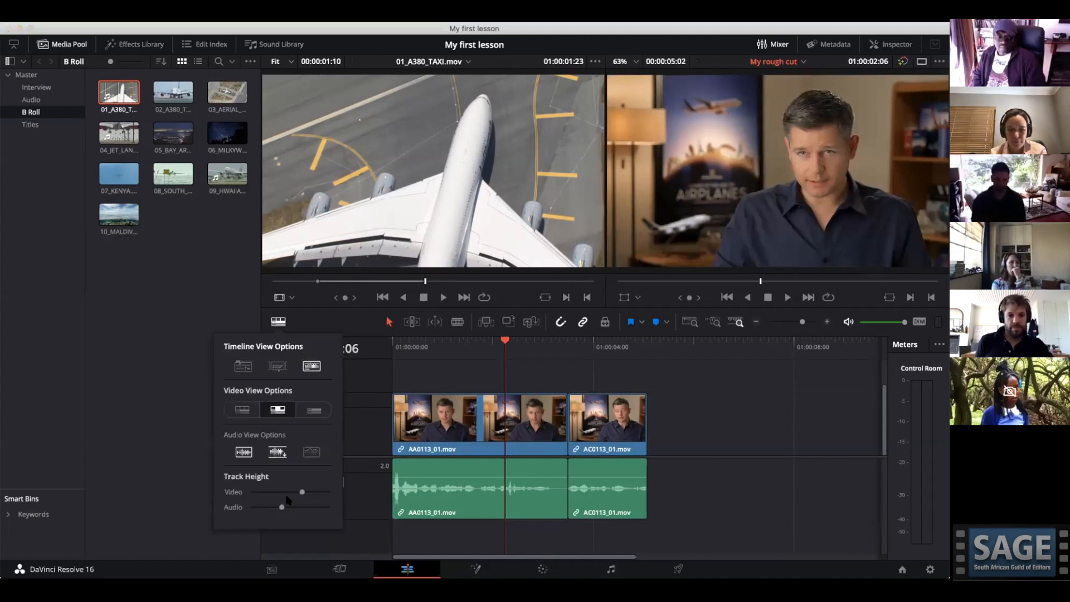
pyautogui.moveTo(297, 494); pyautogui.dragTo(260, 507)
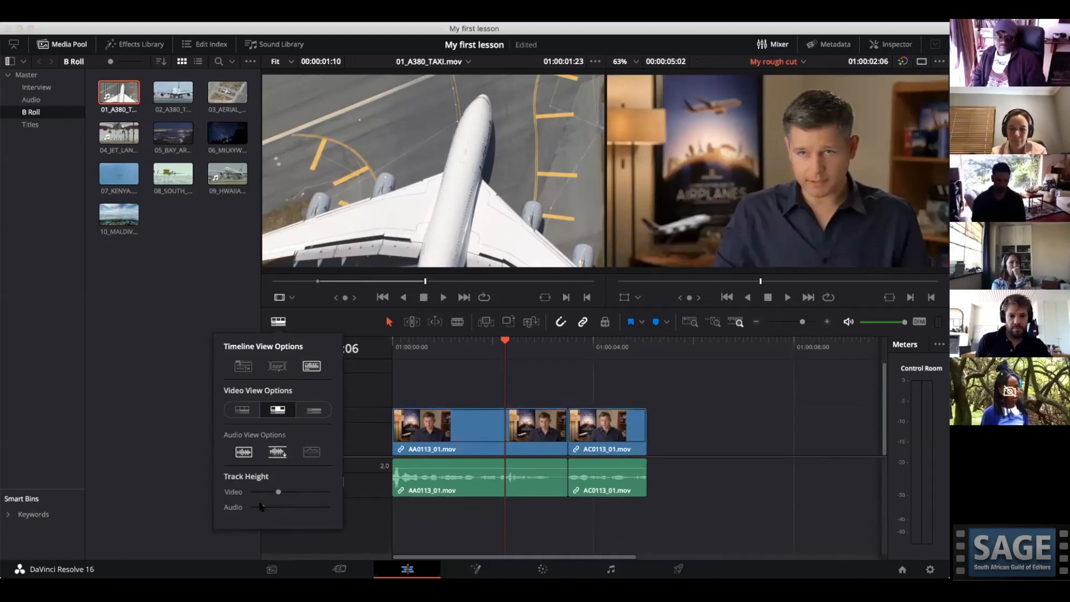
pyautogui.click(455, 382)
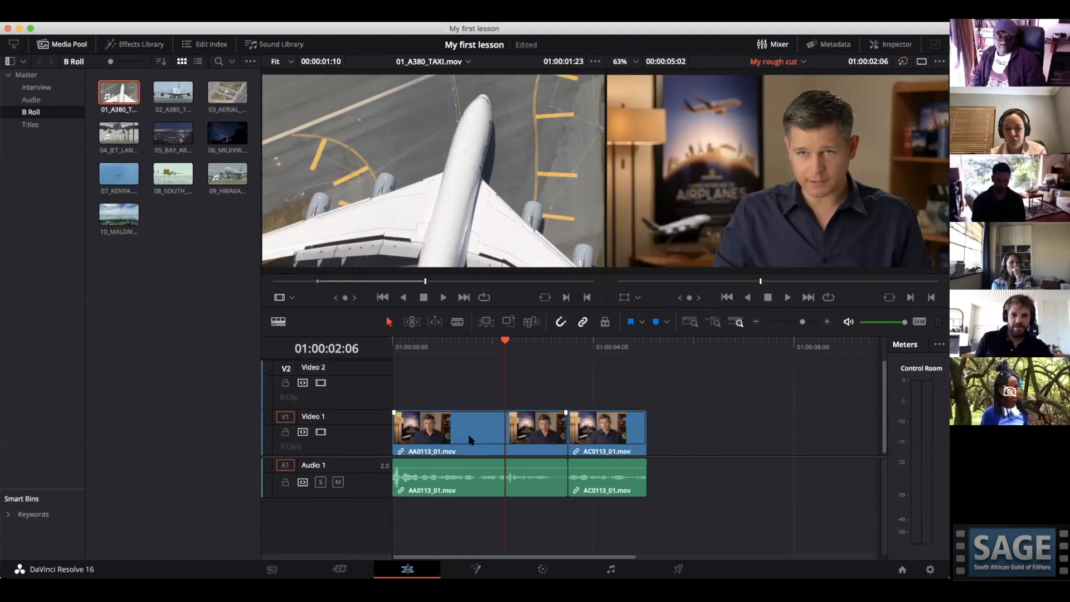
# Make Video 2 the destination track, place the marked A380 range on it at 01:00:02:06, and save the project.
pyautogui.click(285, 367)
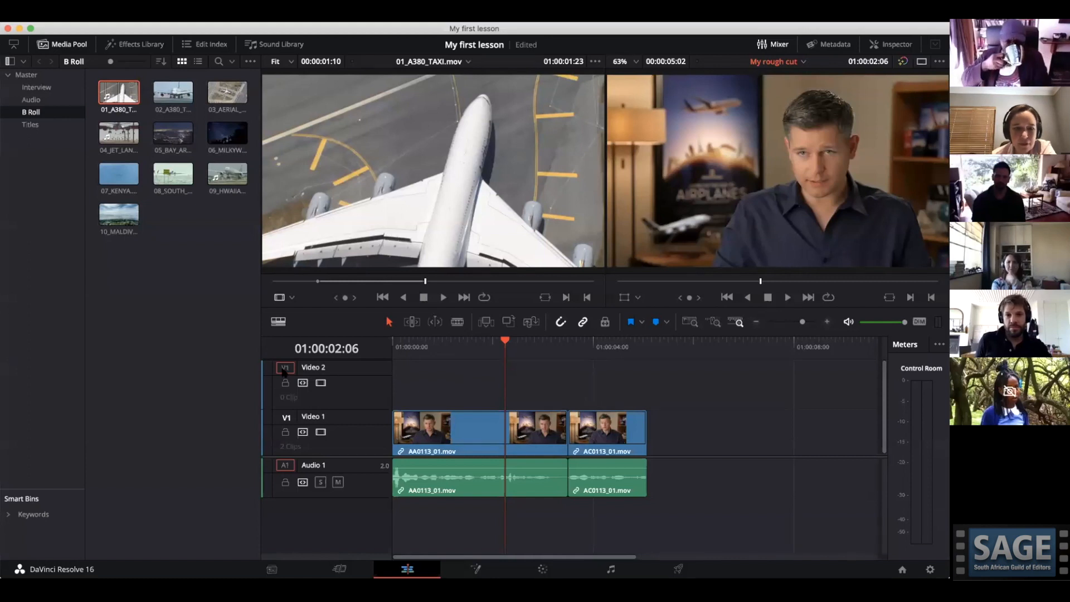
pyautogui.moveTo(481, 184); pyautogui.dragTo(899, 193)
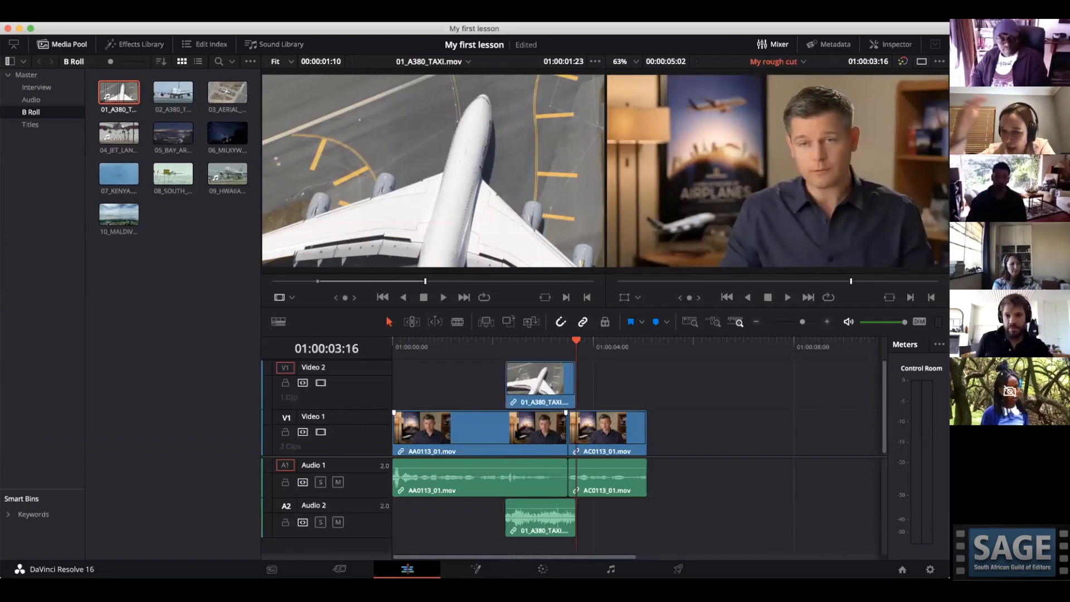
pyautogui.press('super+s')
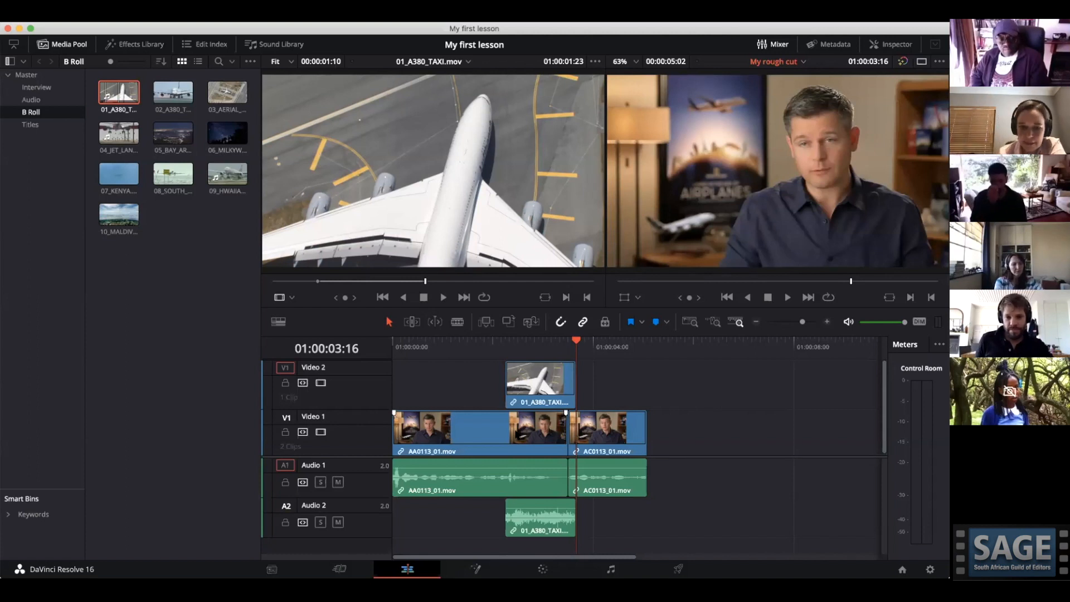
# Make Video 1 the destination track again and play the timeline past the A380 clip, stopping at 01:00:04:03.
pyautogui.click(285, 418)
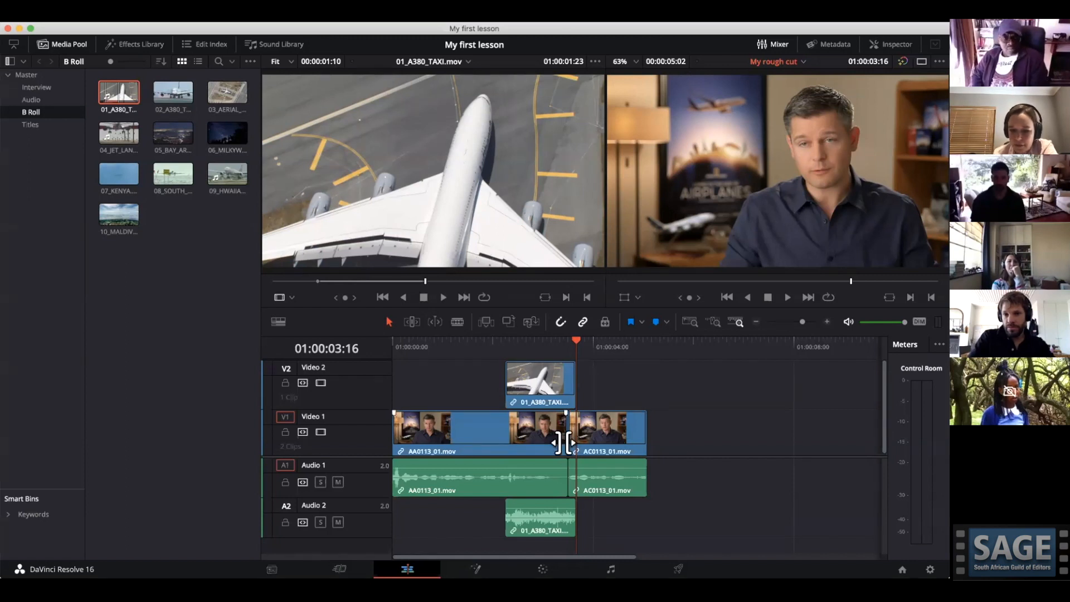
pyautogui.moveTo(608, 351); pyautogui.dragTo(574, 346)
pyautogui.press('space')
pyautogui.press('space')
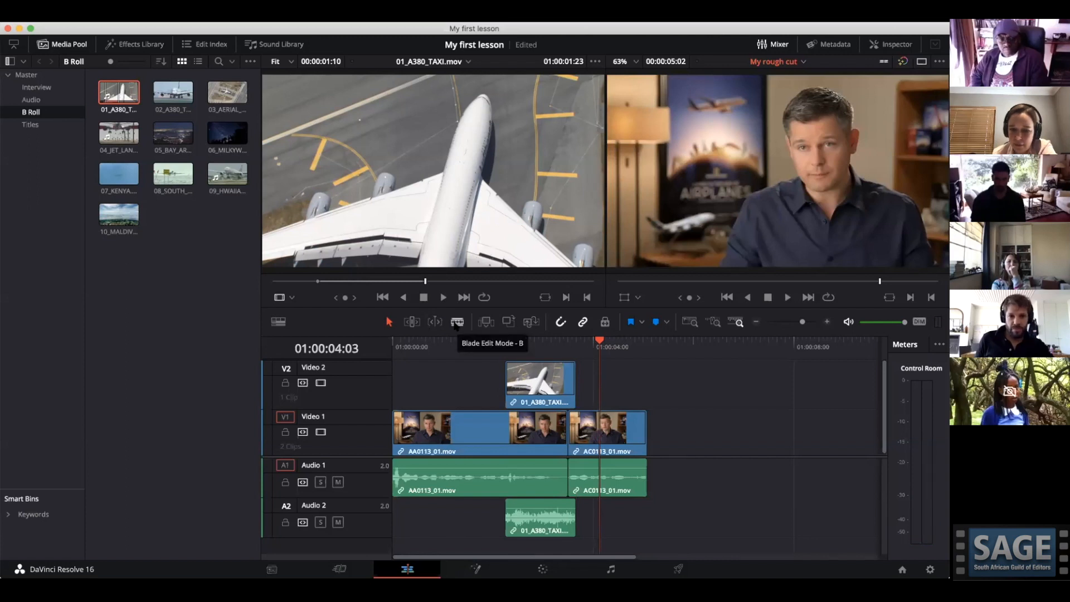
# Split the AC0113_01.mov clip twice with the Blade tool, once before and once after the playhead.
pyautogui.click(457, 322)
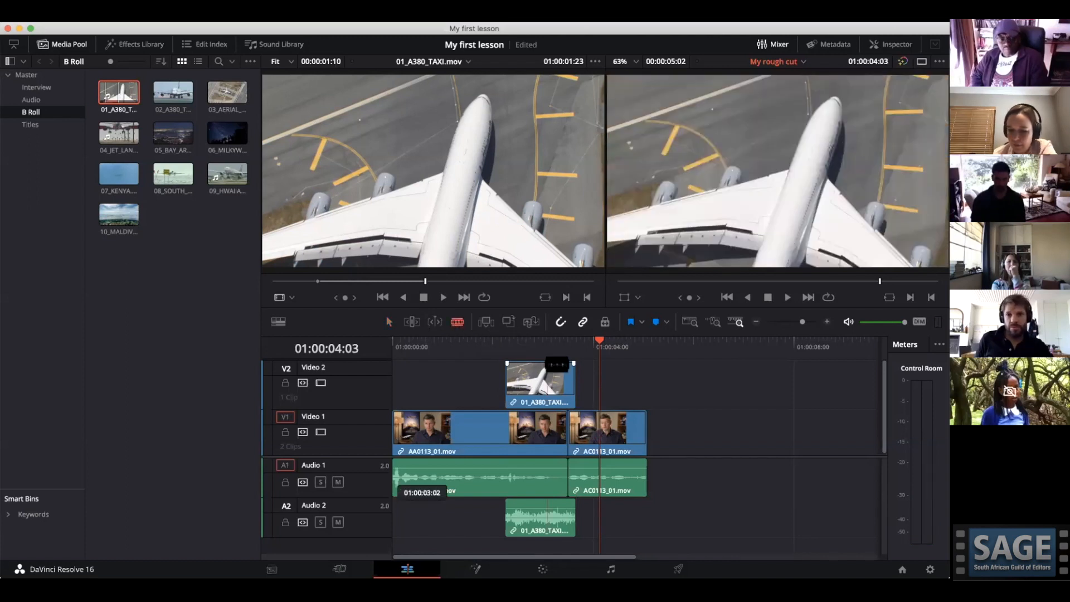
pyautogui.scroll(5, 580, 385)
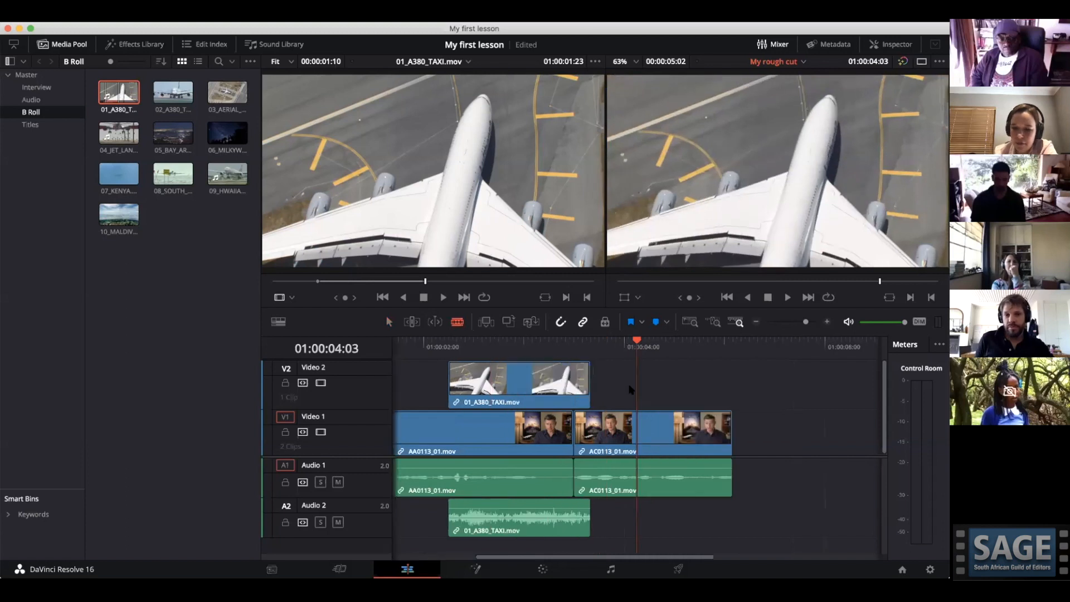
pyautogui.click(595, 446)
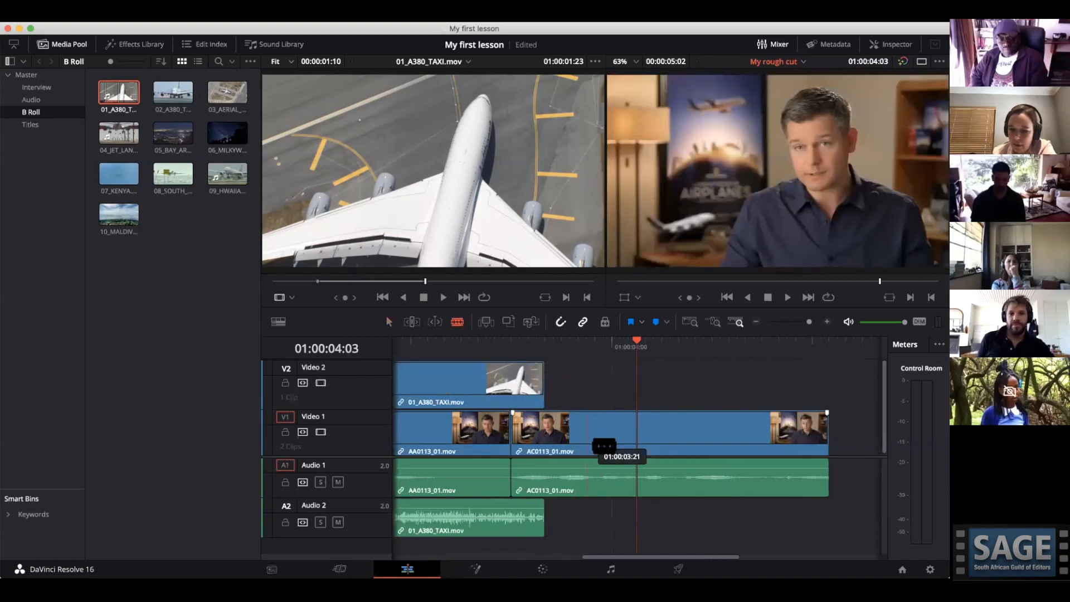
pyautogui.click(679, 443)
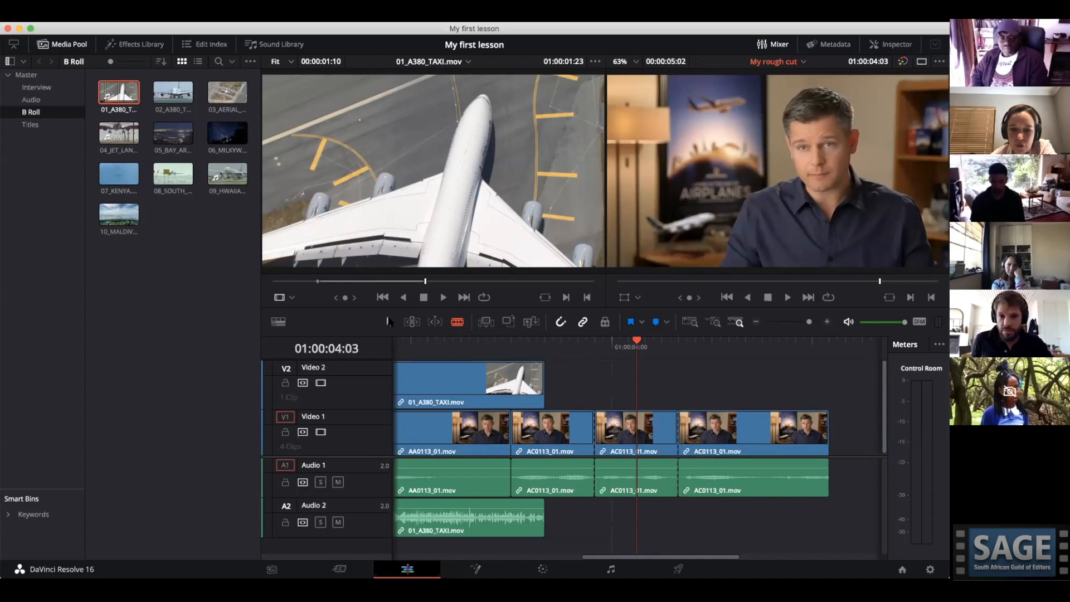
# Split the middle AC0113_01.mov segment twice more with the Blade tool, just before the playhead and at 01:00:04:03.
pyautogui.click(389, 321)
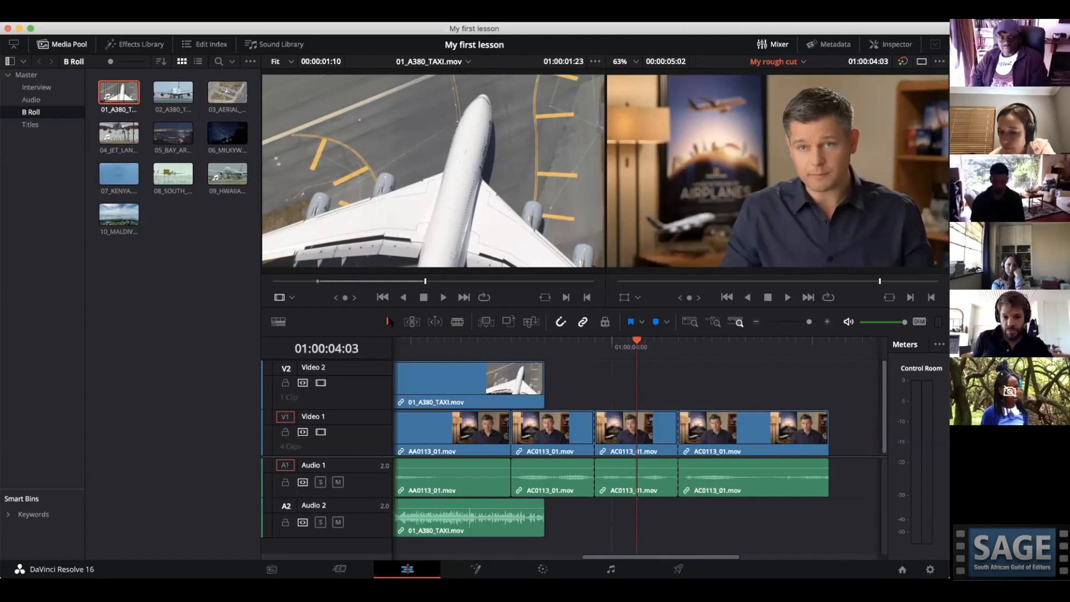
pyautogui.click(457, 322)
pyautogui.click(622, 433)
pyautogui.click(636, 432)
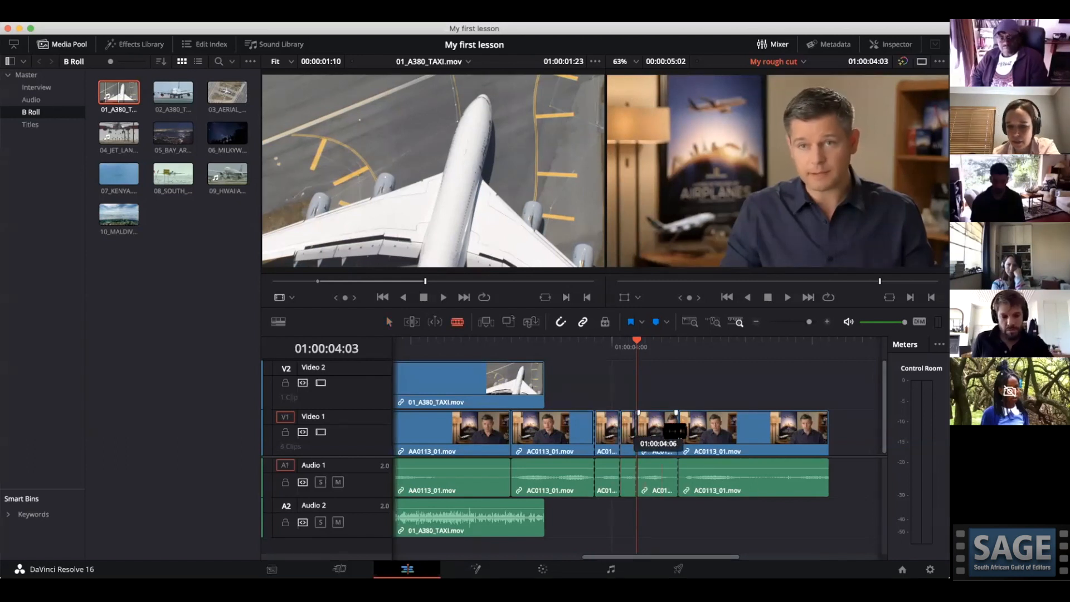
# Split the AC0113_01.mov clip at three more points after the playhead with the Blade tool.
pyautogui.click(662, 432)
pyautogui.click(685, 433)
pyautogui.click(712, 434)
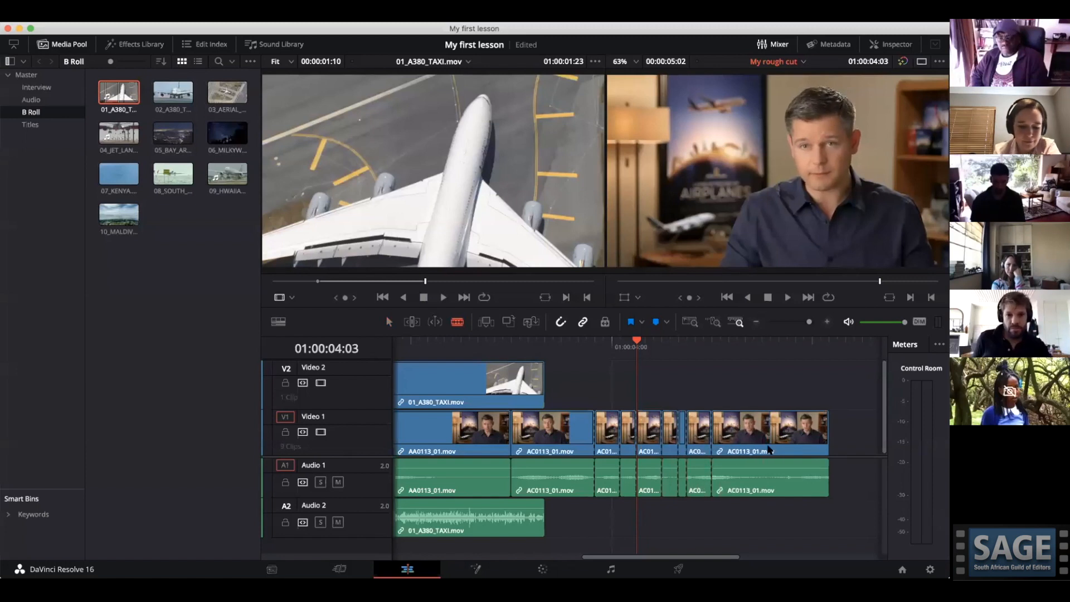
# Undo the last five blade cuts on the AC0113_01.mov clip.
pyautogui.press('super+z')
pyautogui.press('super+z')
pyautogui.press('super+z')
pyautogui.press('super+z')
pyautogui.press('super+z')
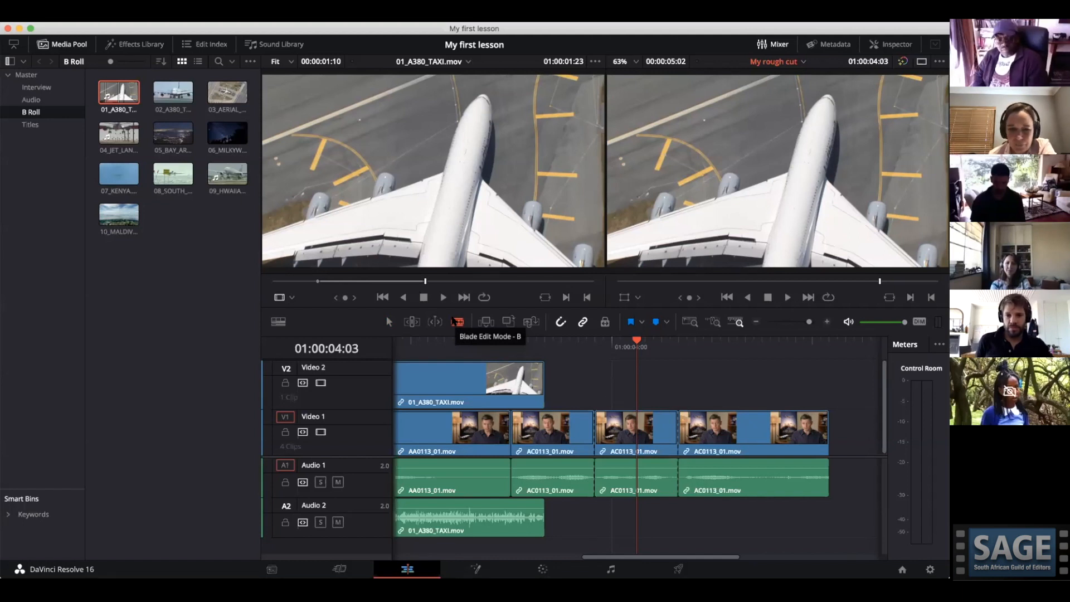
# Delete the middle AC0113_01.mov segment under the playhead with the Selection tool, leaving a gap in its place.
pyautogui.click(389, 322)
pyautogui.click(637, 439)
pyautogui.press('BackSpace')
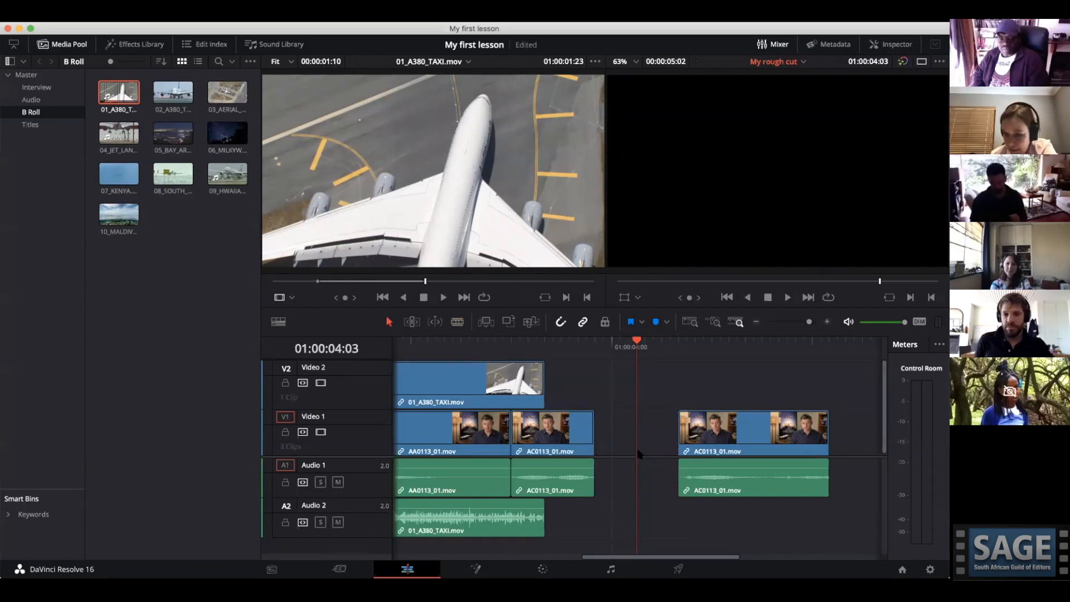
# Ripple delete the gap between the AC0113_01.mov segments, and undo it.
pyautogui.click(665, 440)
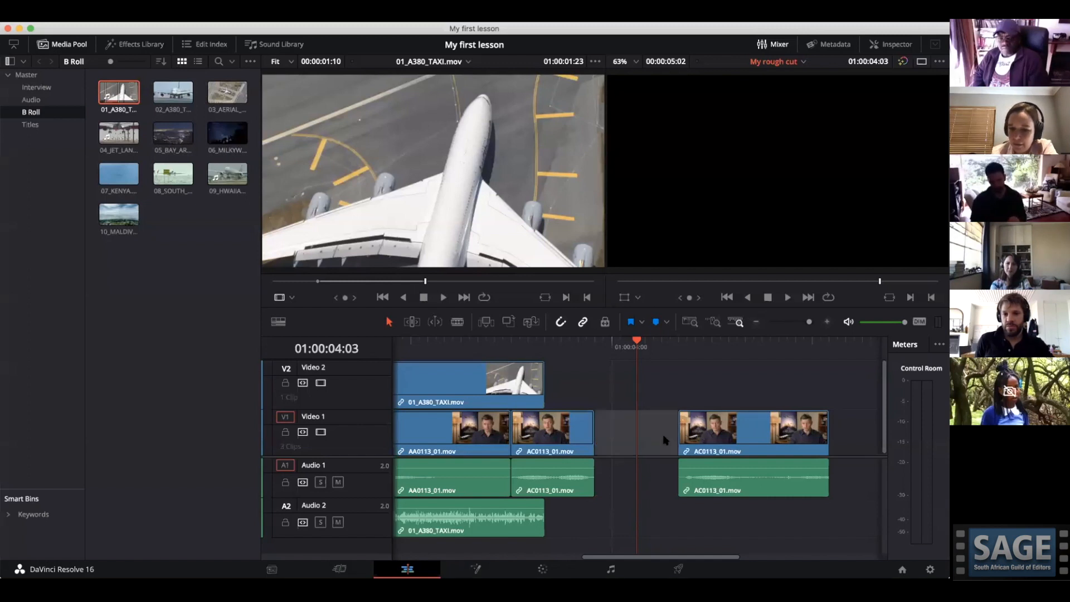
pyautogui.press('Delete')
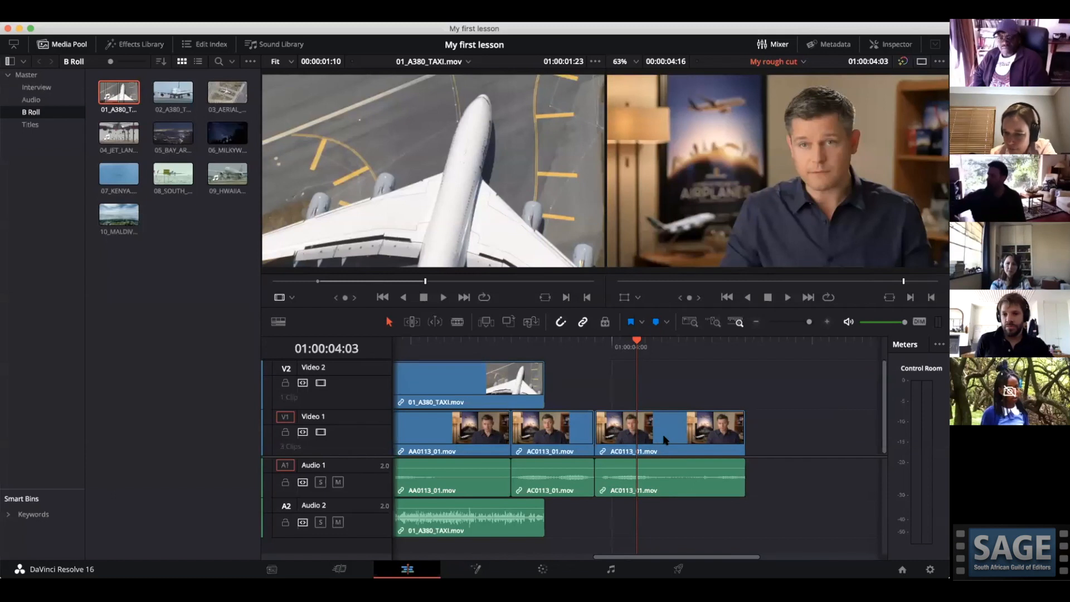
pyautogui.hotkey('ctrl', 'z')
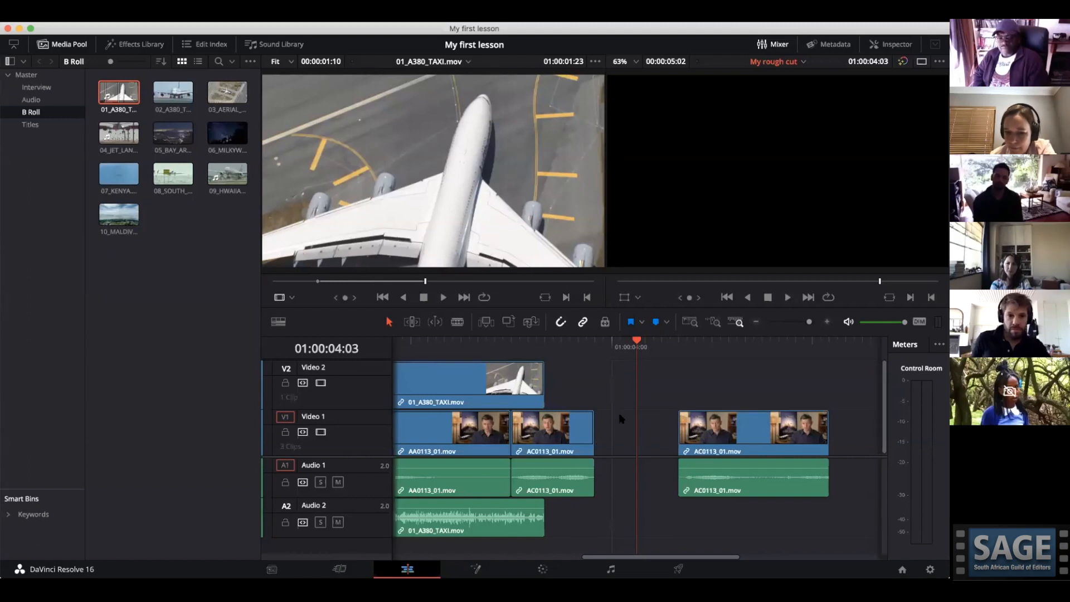
# Turn off auto track selection for Audio 1, delete the gap on Video 1, and save the project.
pyautogui.click(302, 483)
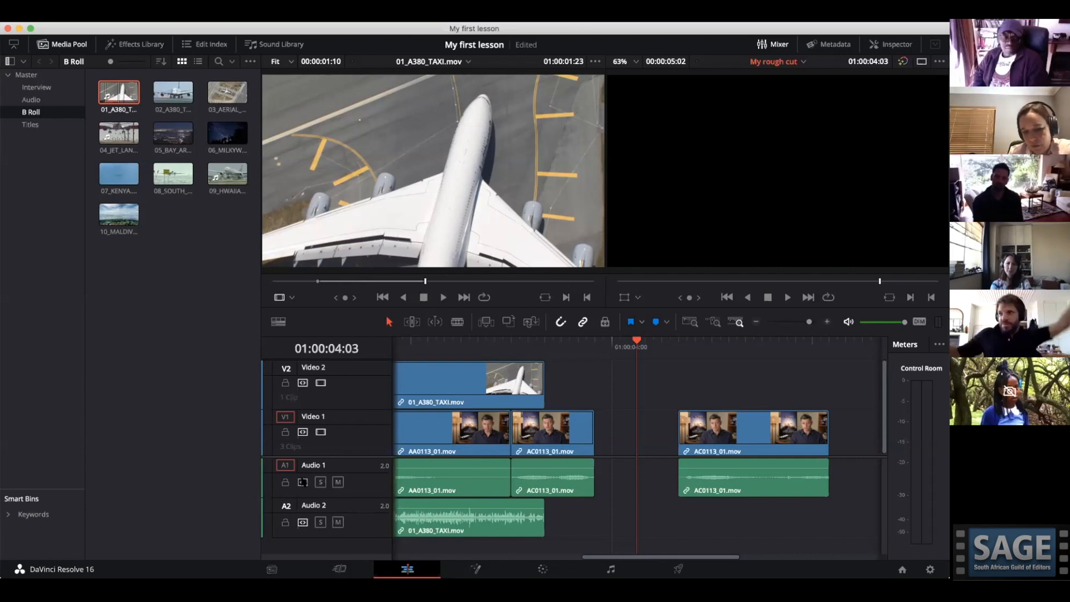
pyautogui.click(303, 483)
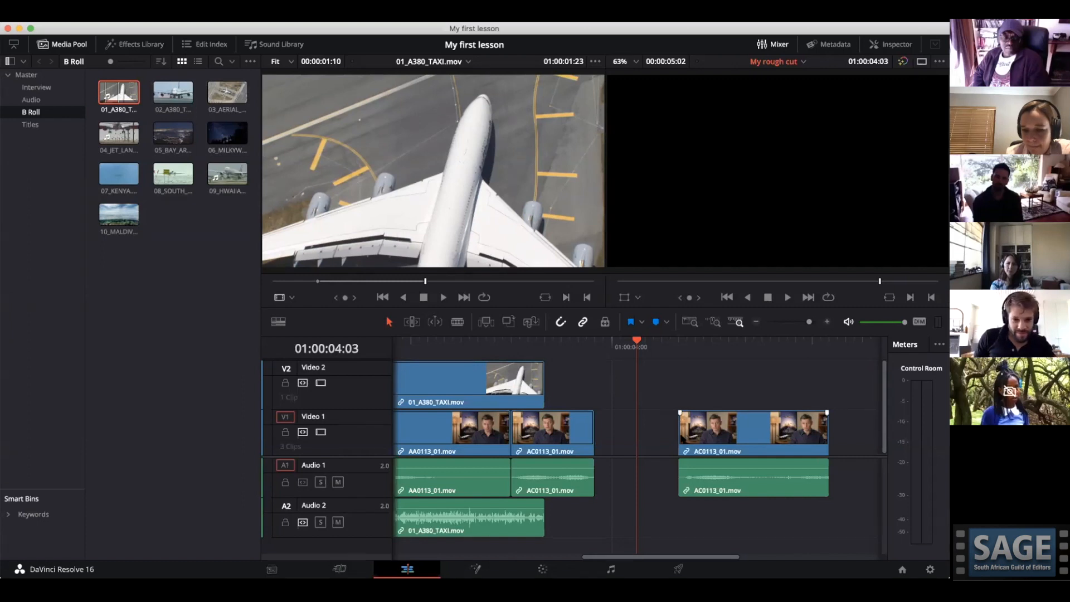
pyautogui.click(660, 431)
pyautogui.press('BackSpace')
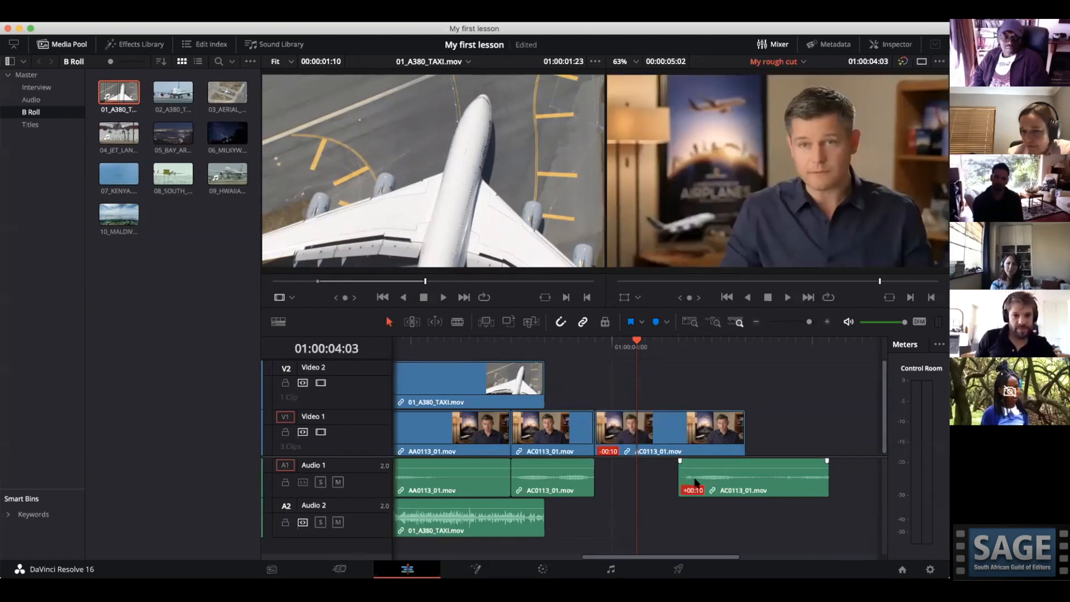
pyautogui.press('super+s')
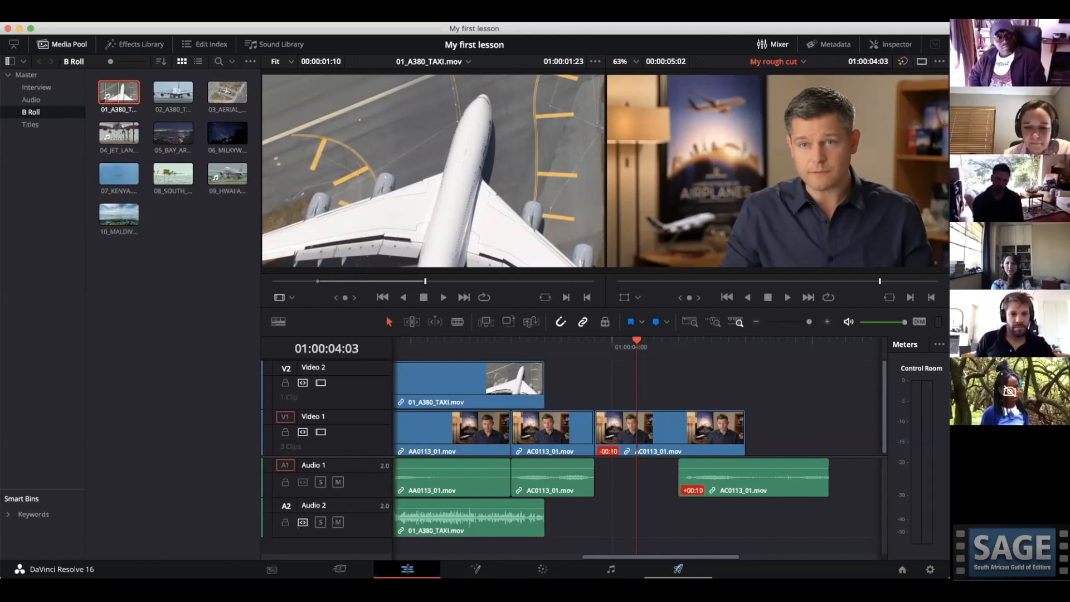
pyautogui.click(518, 291)
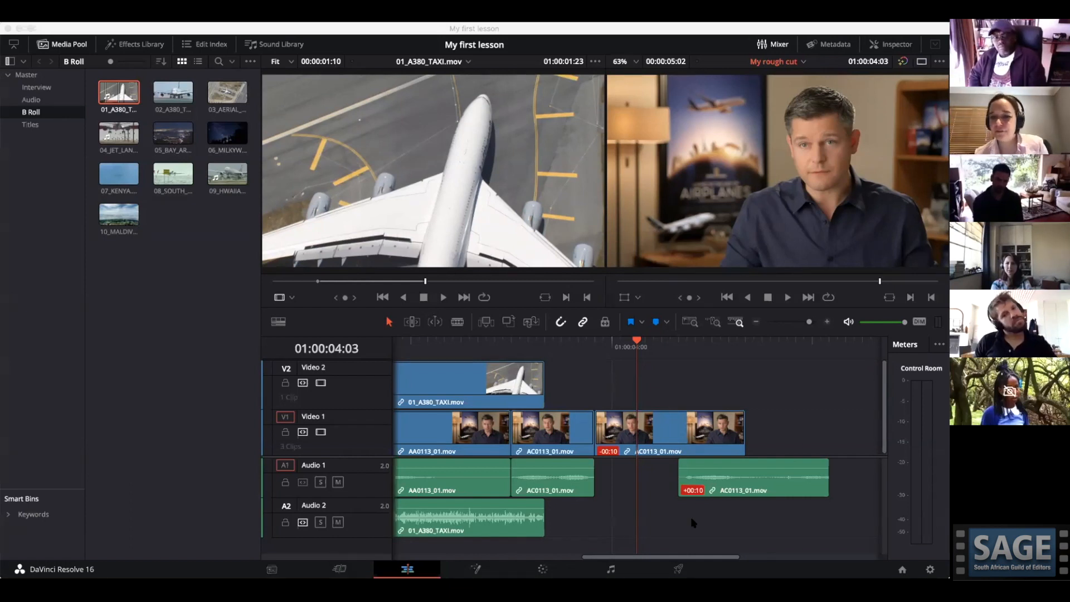
# Undo the Video 1 gap removal and turn auto track selection back on for Audio 1.
pyautogui.click(376, 422)
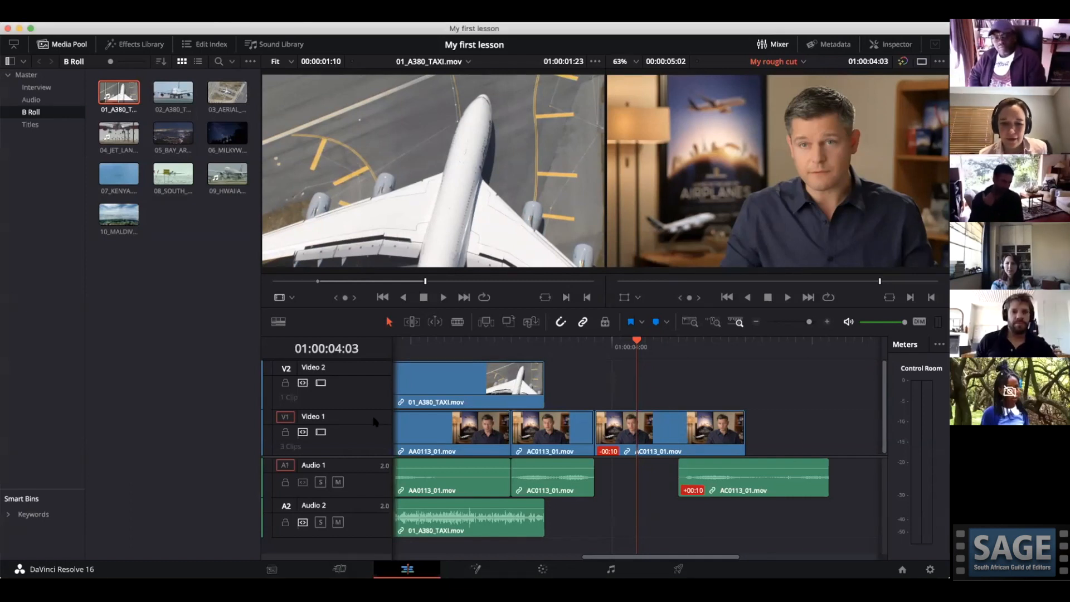
pyautogui.press('super+z')
pyautogui.click(303, 482)
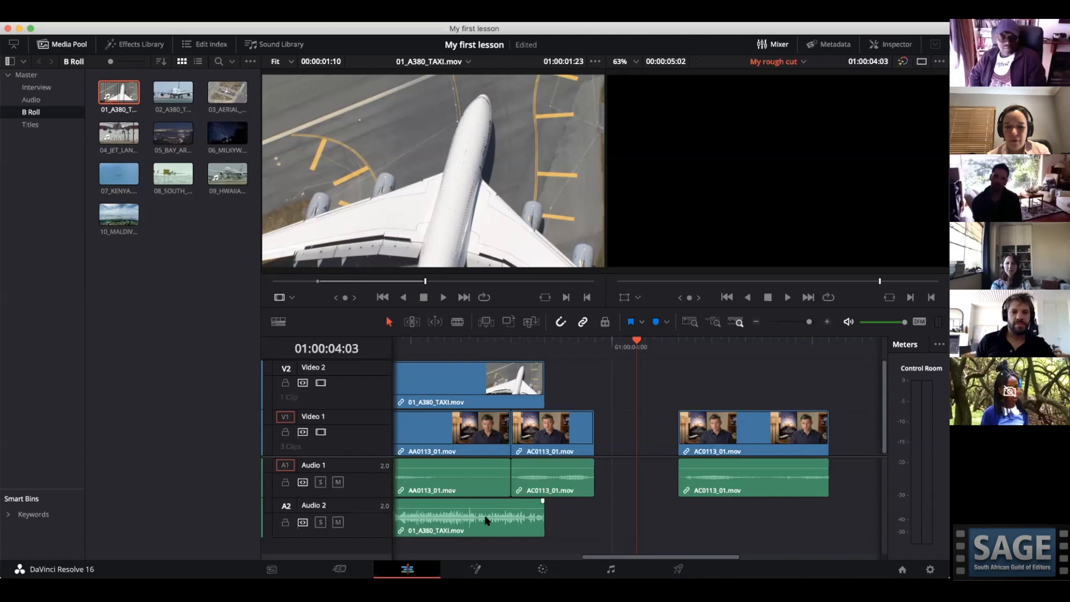
# Place SFX - Jet taxi.wav from the Audio bin on Audio 2 at 01:00:04:03 and save the project.
pyautogui.click(37, 100)
pyautogui.moveTo(835, 395); pyautogui.dragTo(670, 469)
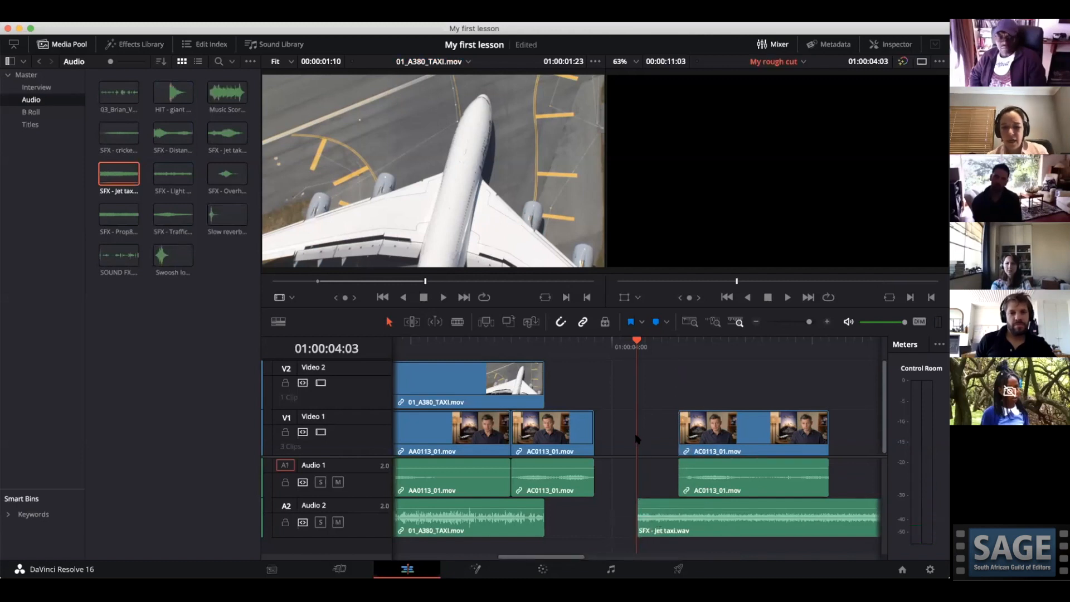
pyautogui.press('super+s')
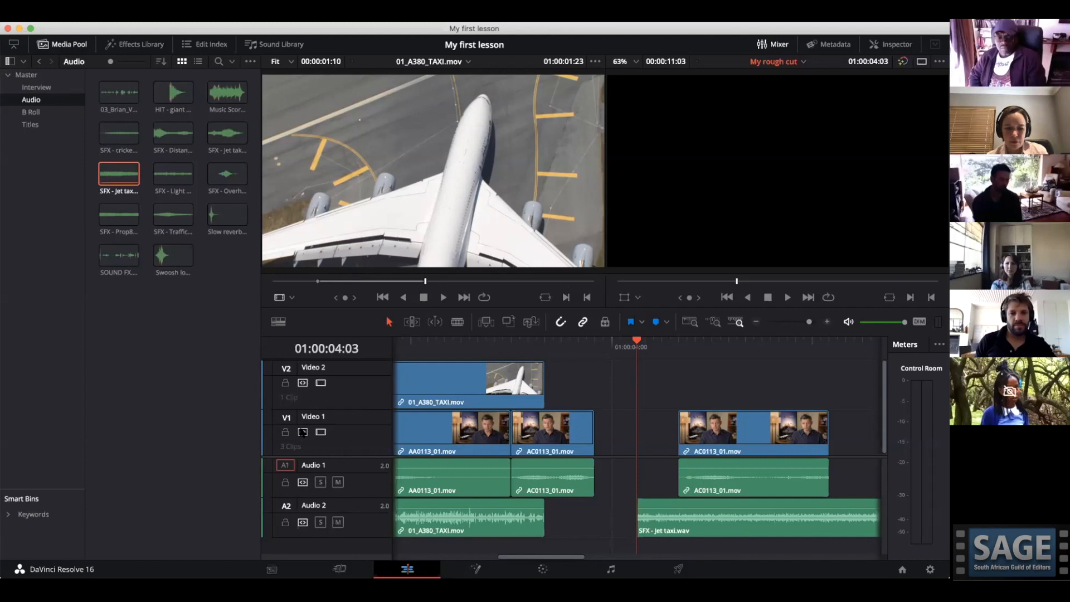
# Ripple delete the gap between the two AC0113_01.mov segments on Video 1 and Audio 1.
pyautogui.click(614, 433)
pyautogui.press('BackSpace')
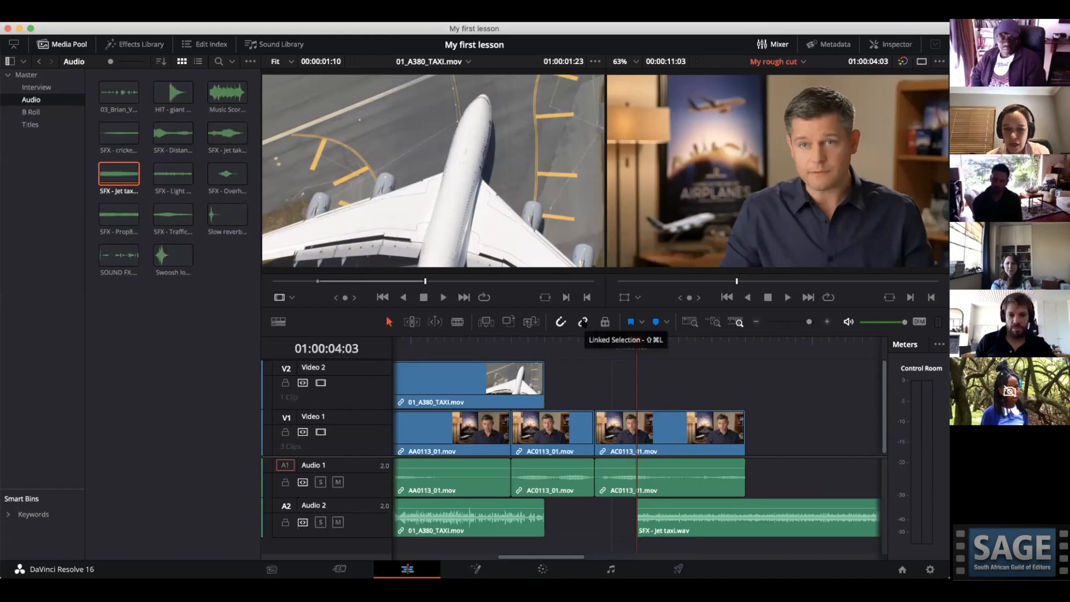
# Delete the linked 01_A380_TAXI.mov video and audio from Video 2 and Audio 2, and undo the deletion.
pyautogui.click(532, 370)
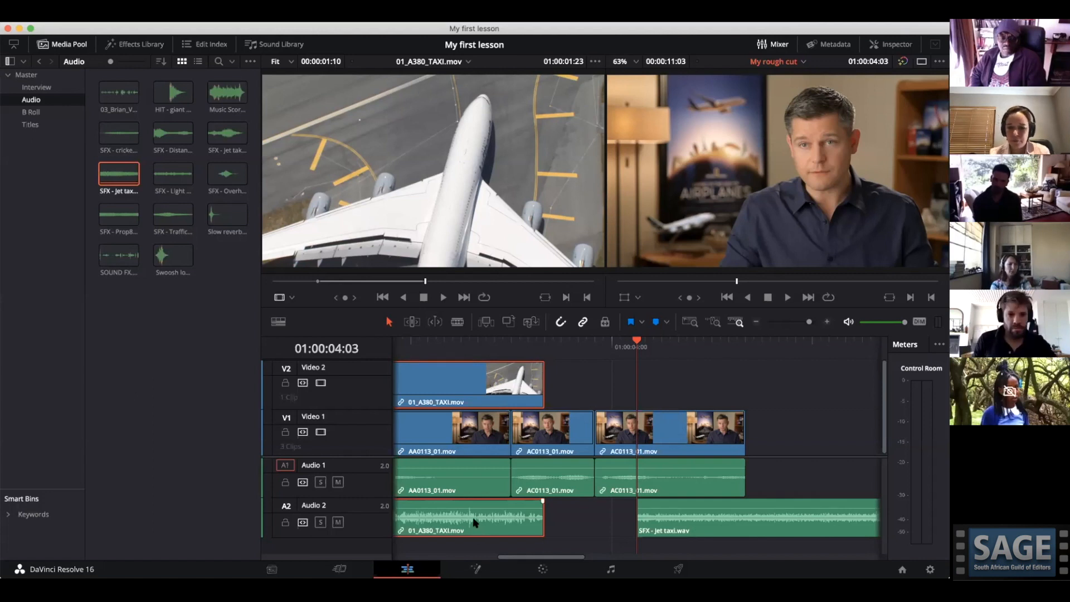
pyautogui.press('BackSpace')
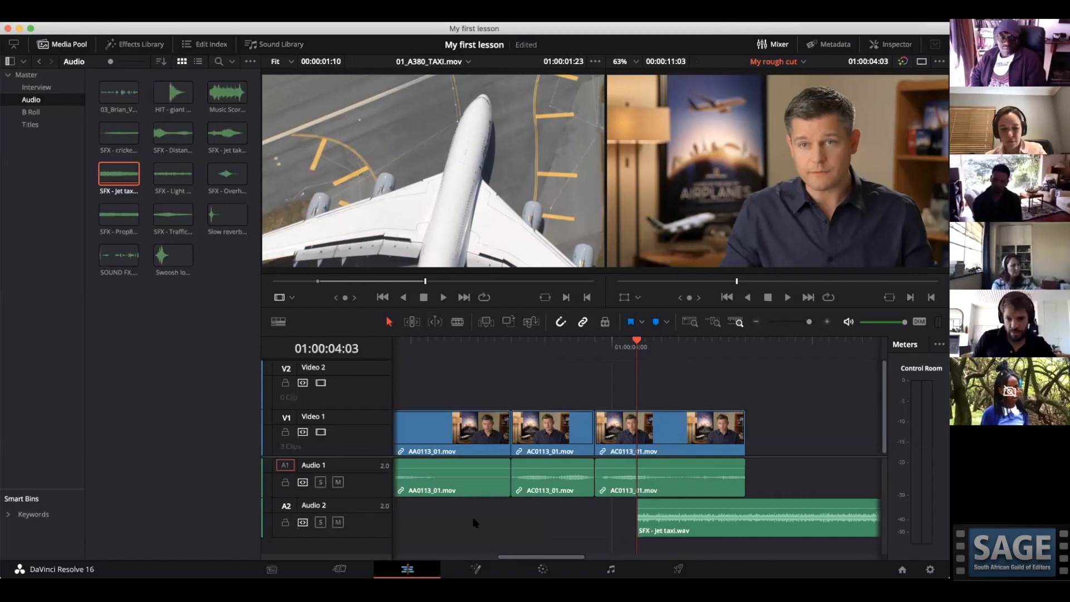
pyautogui.hotkey('ctrl', 'z')
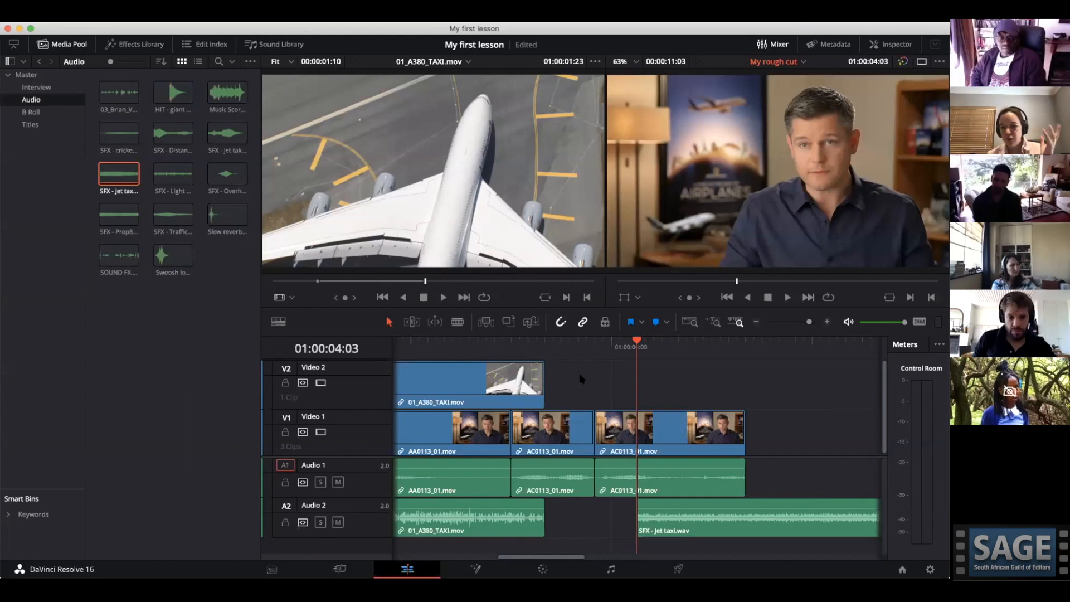
# Turn off linked selection, delete only the 01_A380_TAXI.mov video from Video 2, undo the deletion, and turn linked selection back on.
pyautogui.click(581, 320)
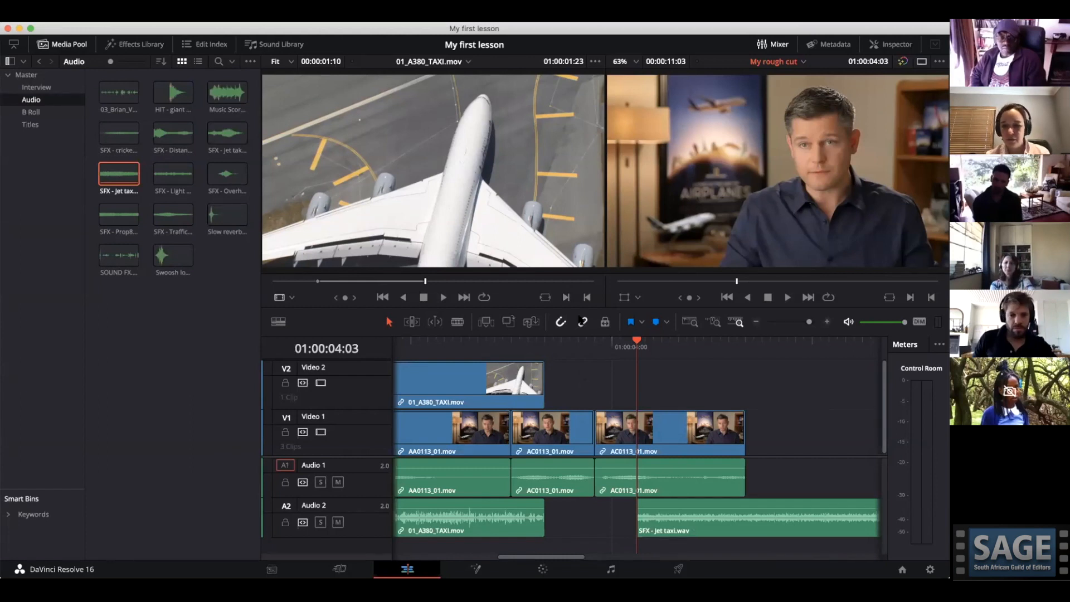
pyautogui.click(457, 374)
pyautogui.press('Delete')
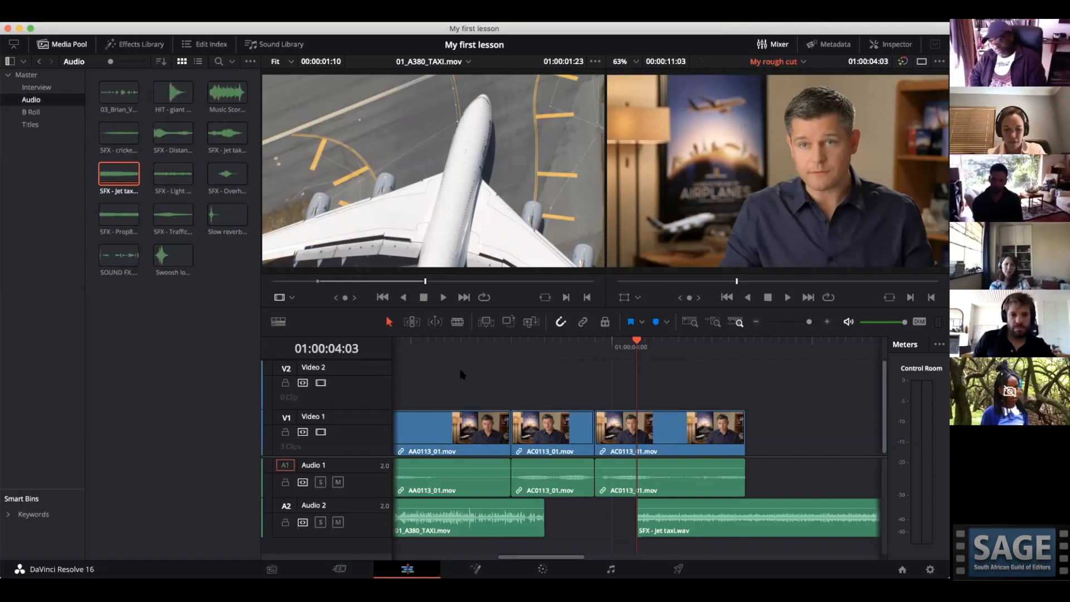
pyautogui.press('super+z')
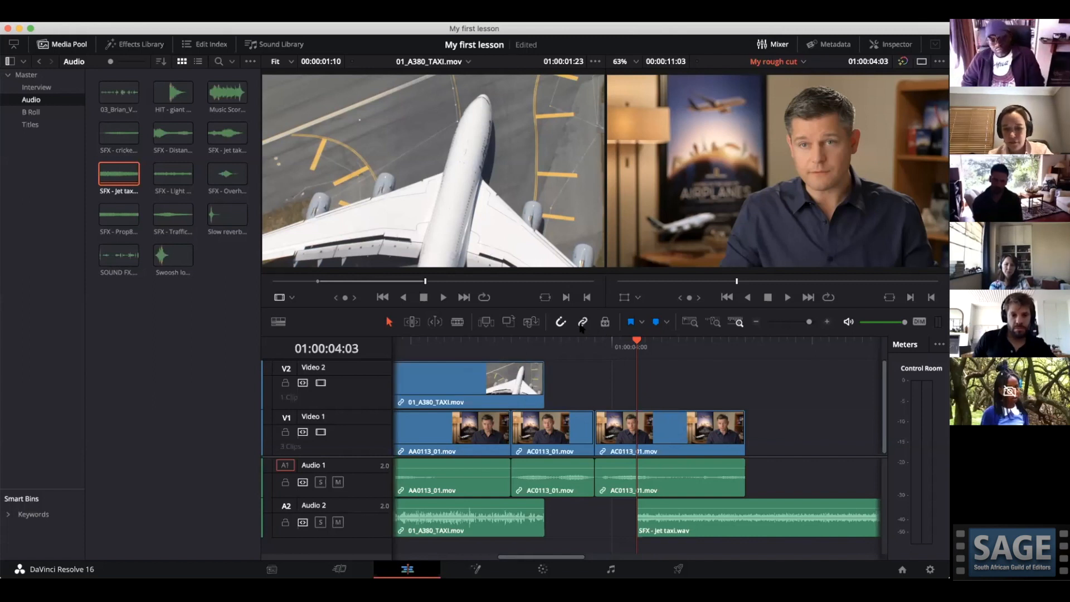
pyautogui.click(582, 322)
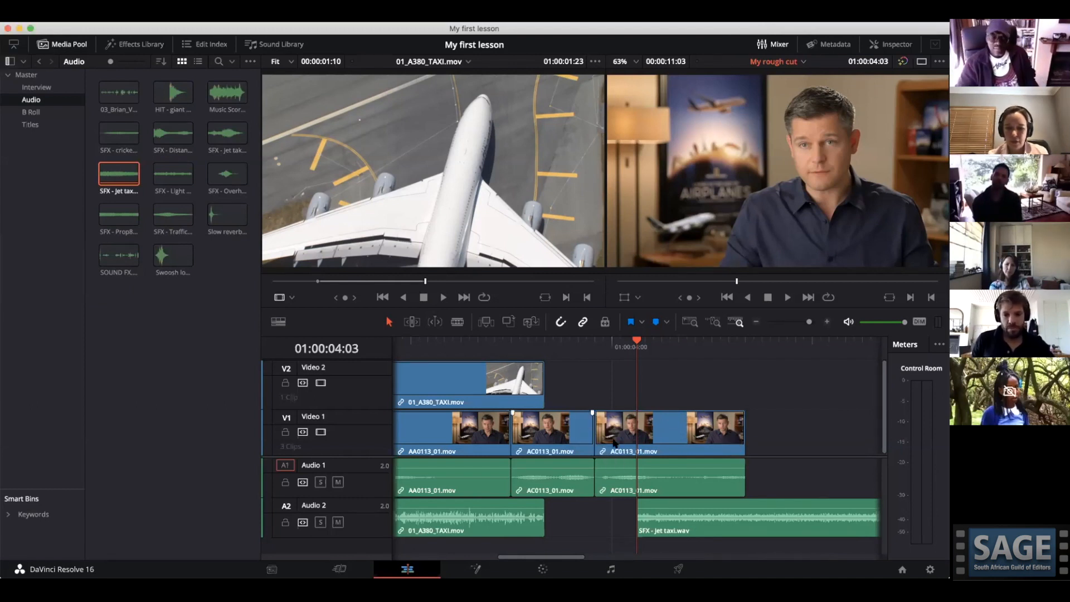
# Undo the last gap removal and ripple delete the gap between the AC0113_01.mov segments again.
pyautogui.moveTo(743, 437)
pyautogui.mouseDown()
pyautogui.moveTo(719, 435)
pyautogui.moveTo(744, 432)
pyautogui.mouseUp()
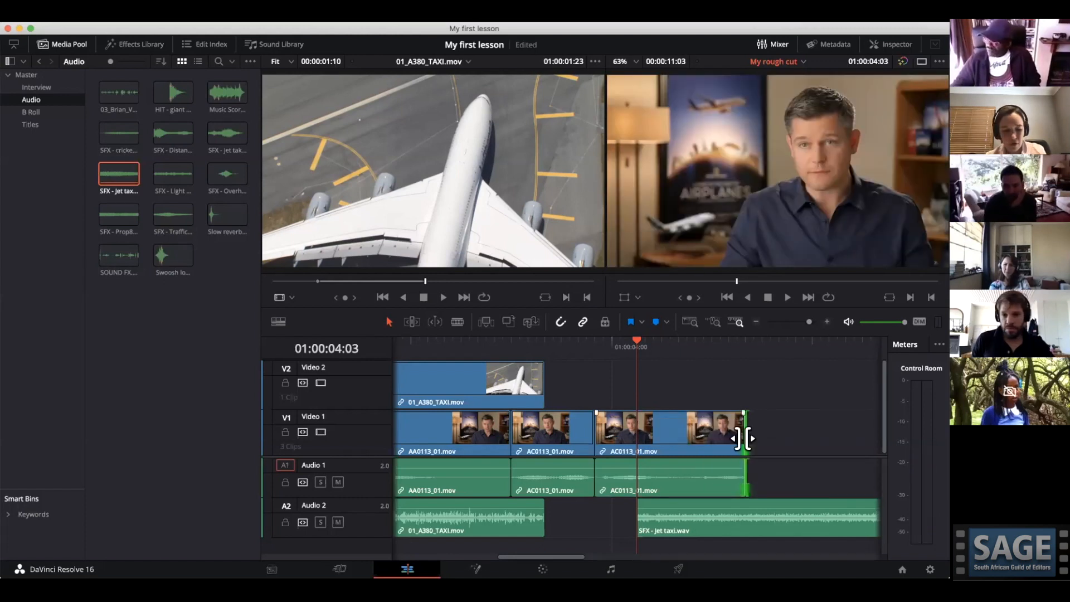
pyautogui.press('super+z')
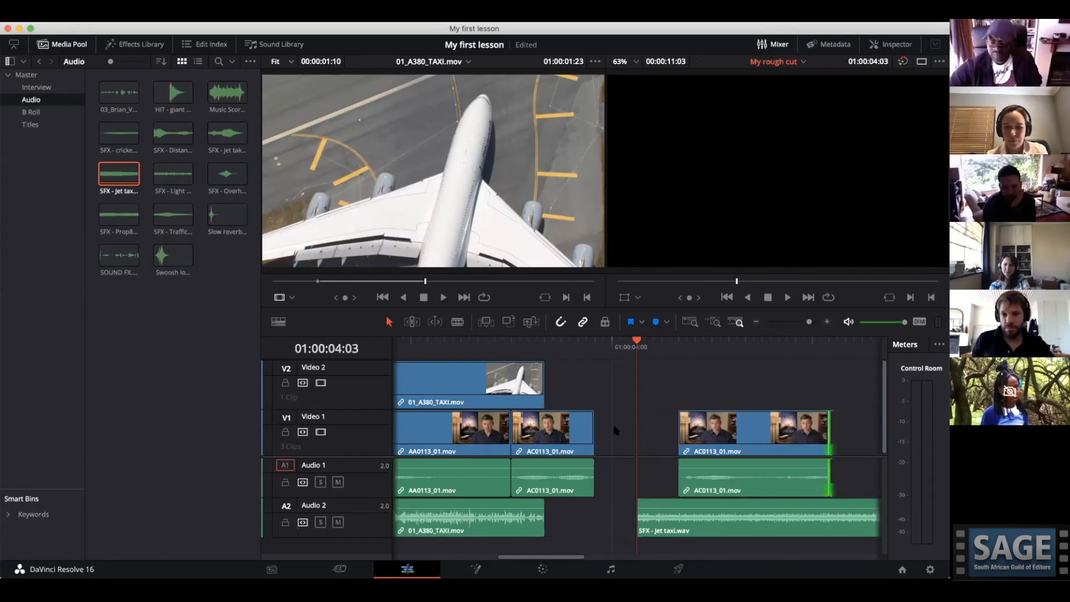
pyautogui.click(623, 432)
pyautogui.press('Delete')
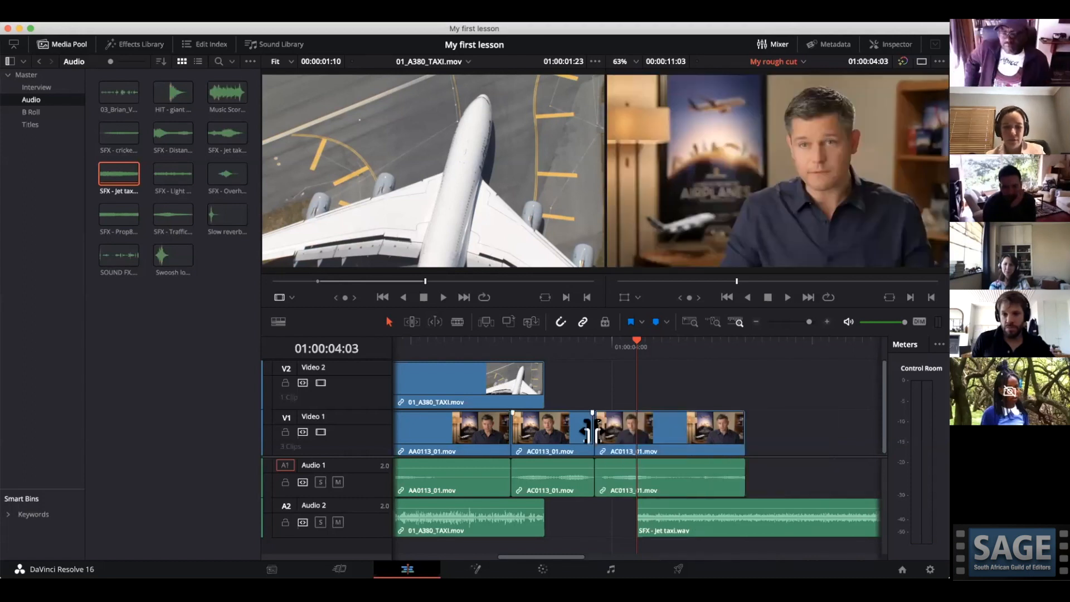
# Select the edit point between the two AC0113_01.mov segments on both sides, on the incoming side only, and on the outgoing side only.
pyautogui.moveTo(623, 429); pyautogui.dragTo(596, 430)
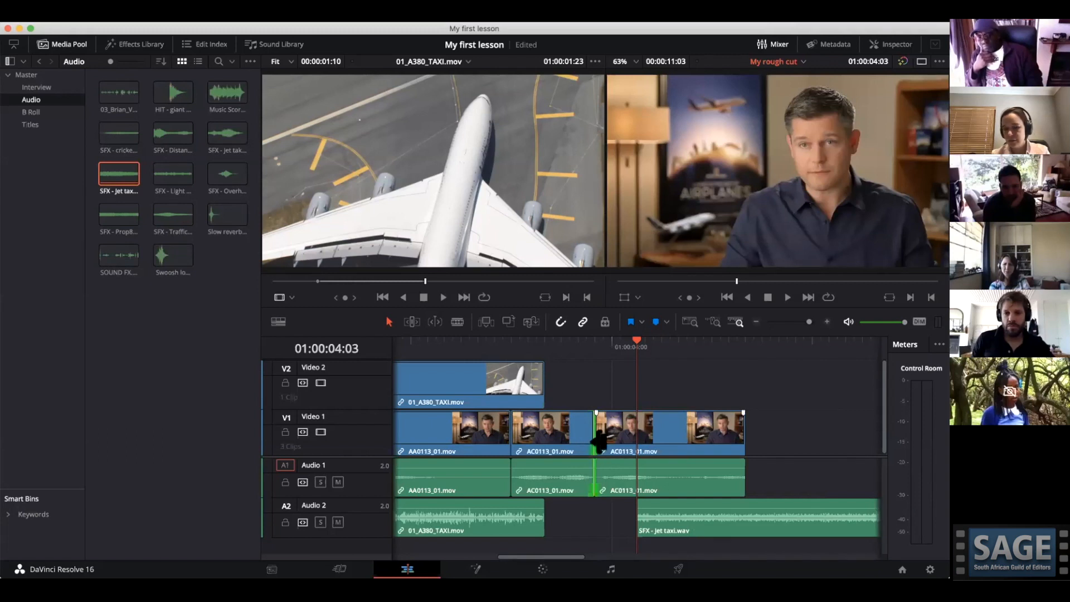
pyautogui.click(598, 430)
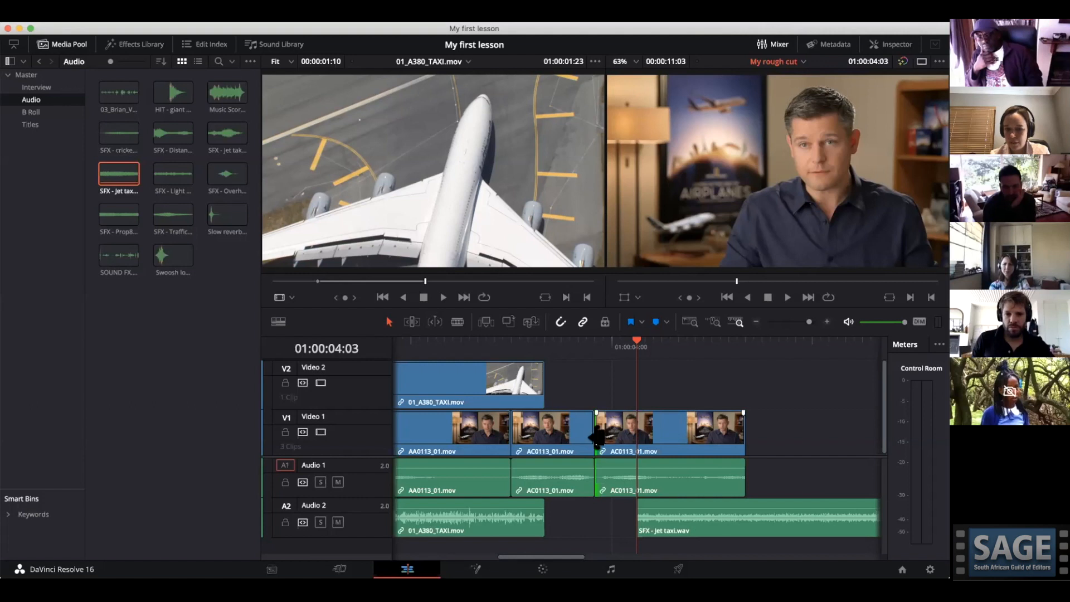
pyautogui.moveTo(596, 433); pyautogui.dragTo(575, 429)
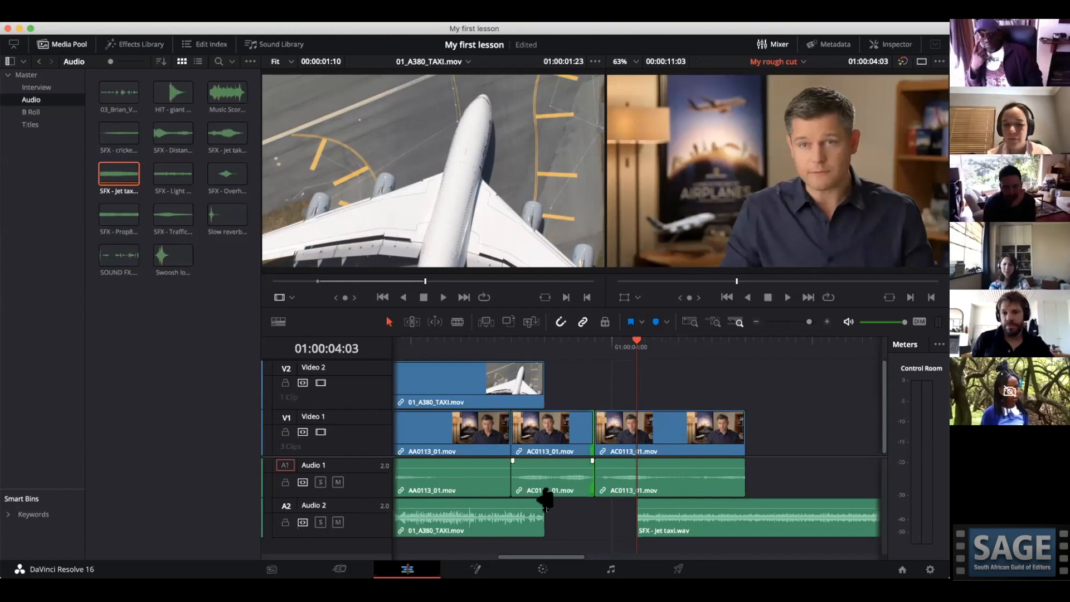
# Ripple the end of the first AC0113_01.mov segment about 3 frames longer in Trim Edit mode.
pyautogui.hscroll(5, 660, 385)
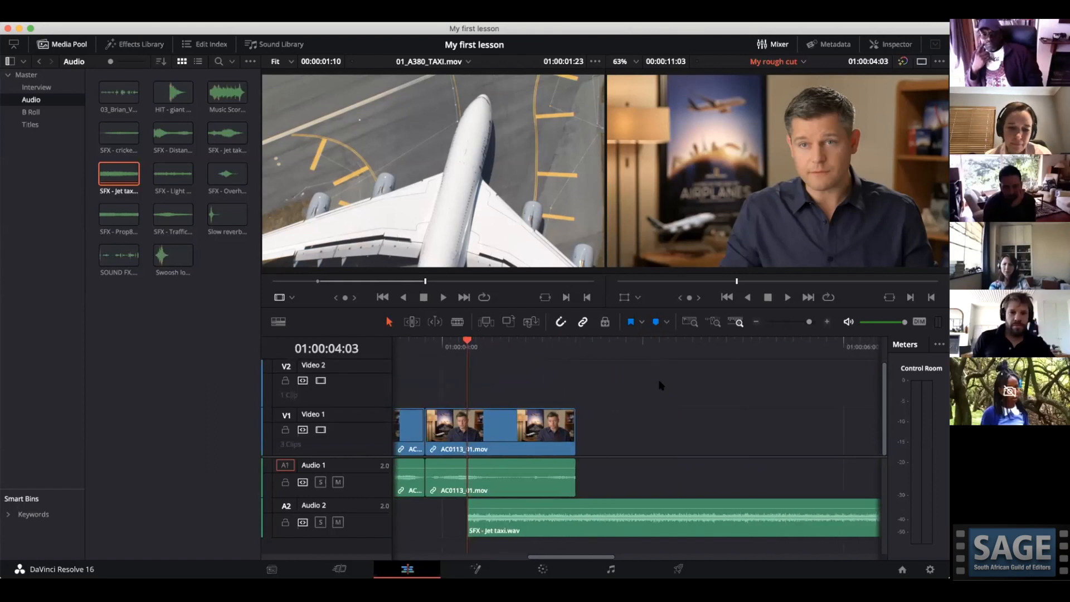
pyautogui.click(411, 322)
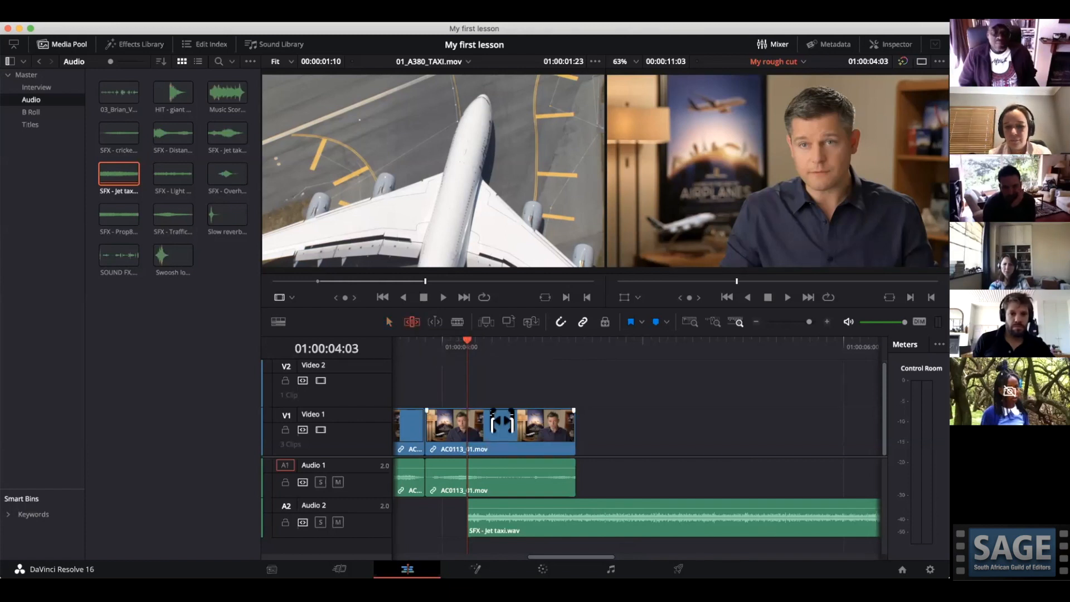
pyautogui.moveTo(419, 429); pyautogui.dragTo(440, 419)
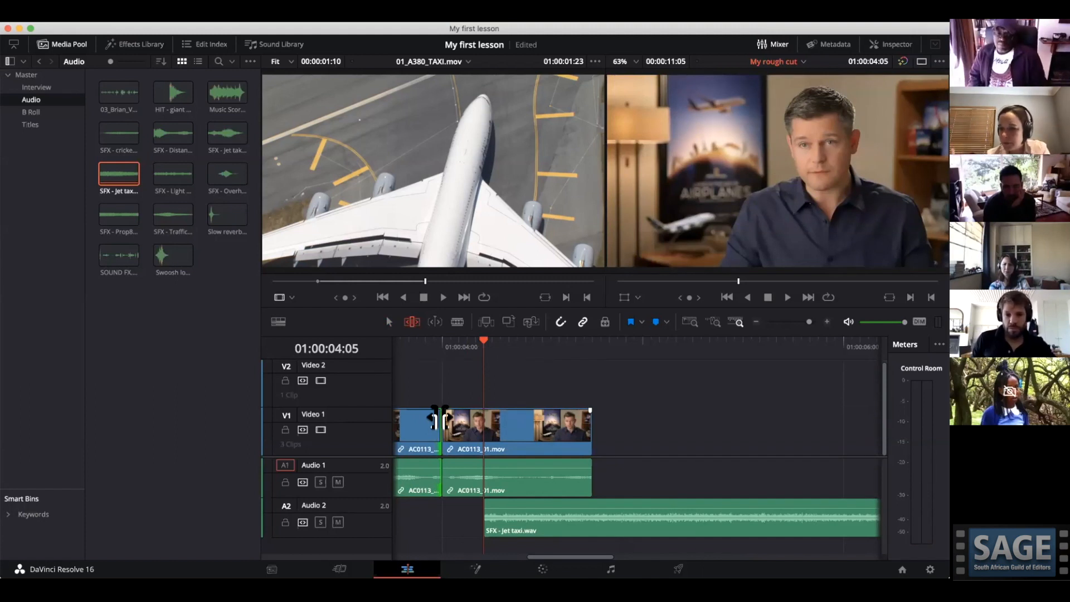
pyautogui.hscroll(-5, 441, 418)
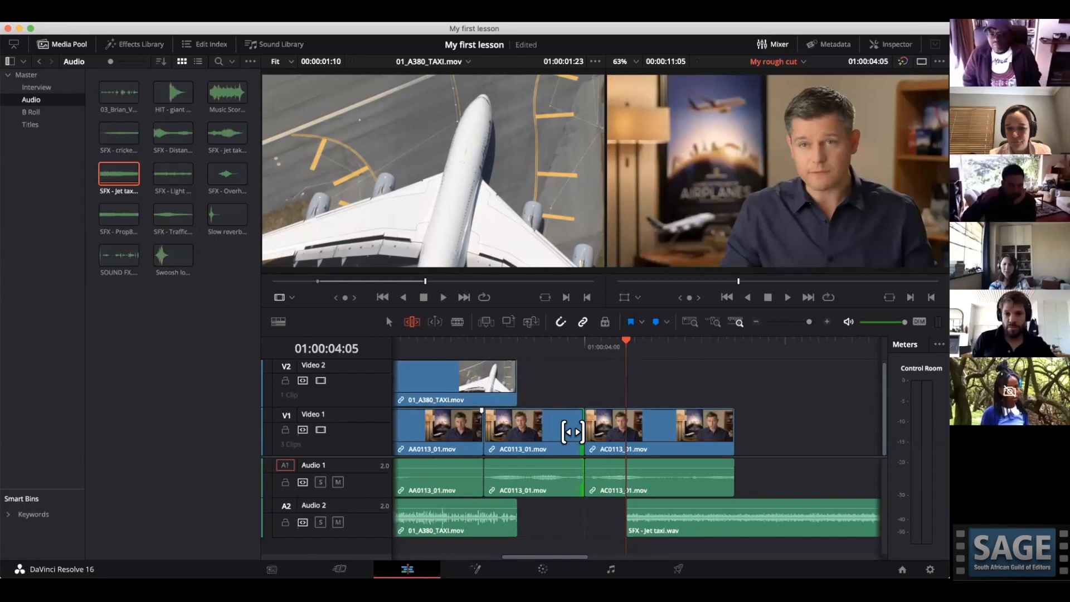
pyautogui.moveTo(574, 433); pyautogui.dragTo(632, 423)
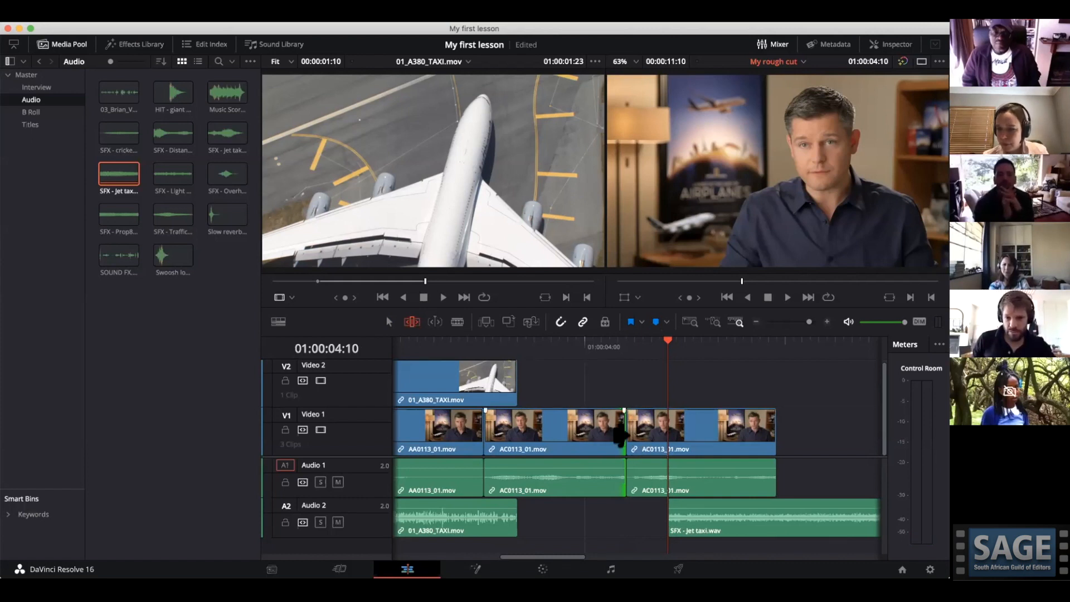
pyautogui.moveTo(621, 434); pyautogui.dragTo(581, 433)
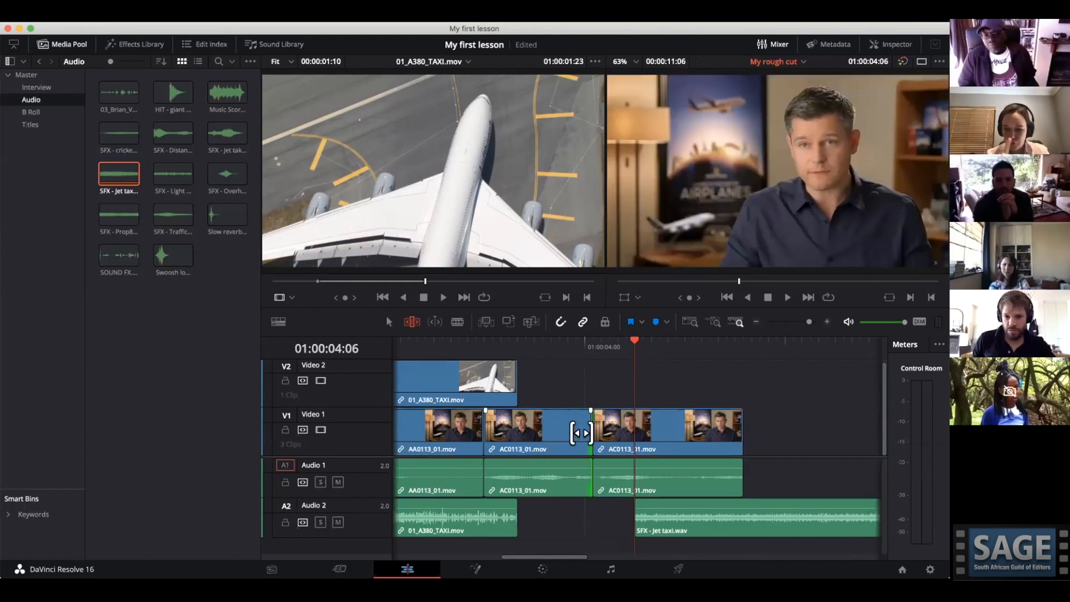
# Select the last AC0113_01.mov segment on Video 1 and open the B Roll bin.
pyautogui.click(644, 432)
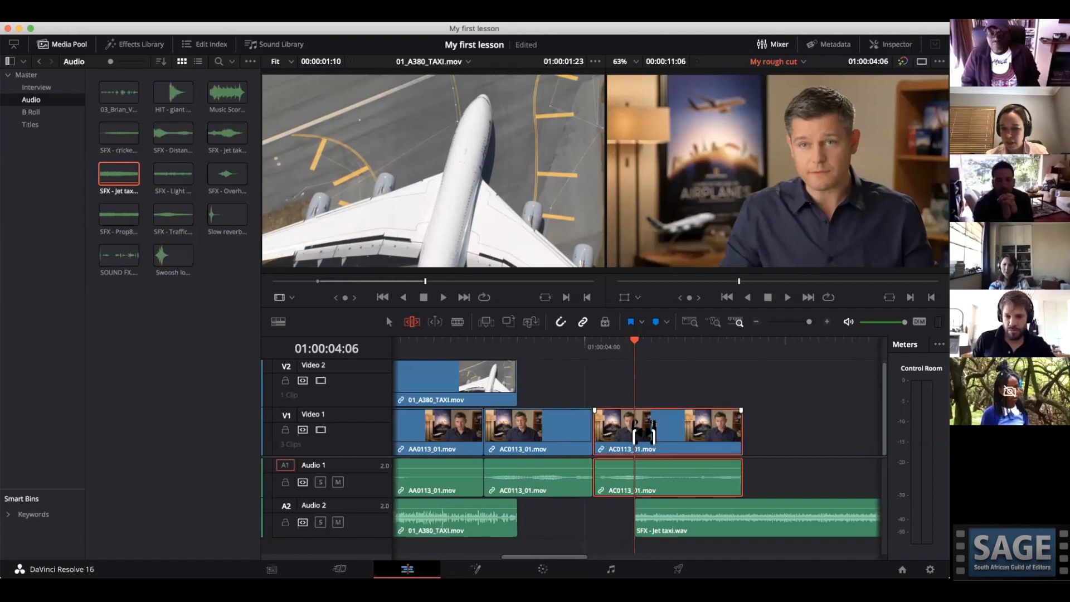
pyautogui.moveTo(642, 432)
pyautogui.mouseDown()
pyautogui.moveTo(613, 426)
pyautogui.moveTo(694, 424)
pyautogui.moveTo(648, 424)
pyautogui.mouseUp()
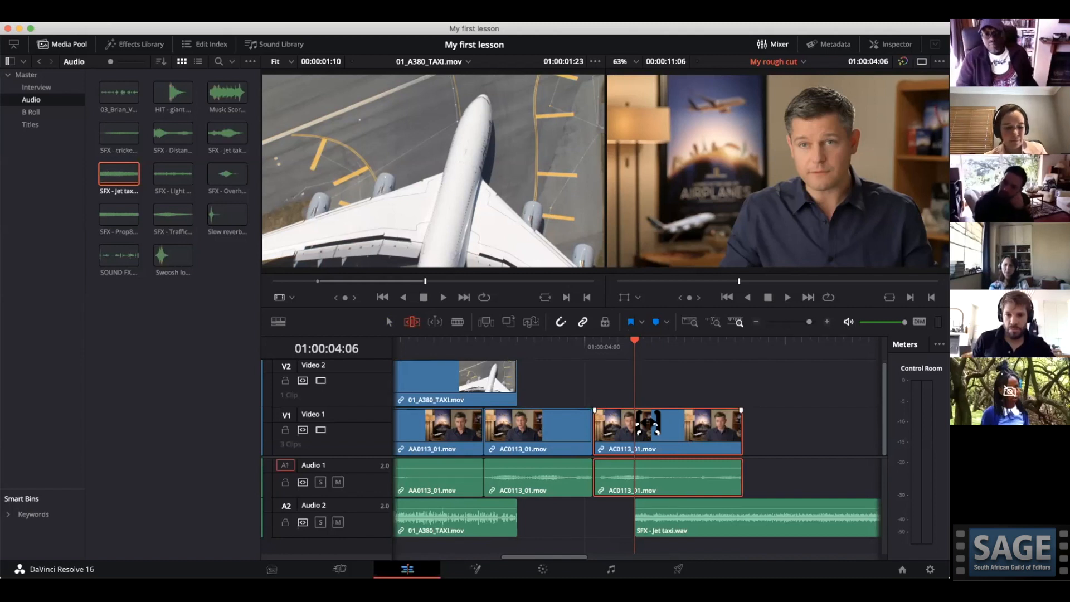
pyautogui.hotkey('shift', 'z')
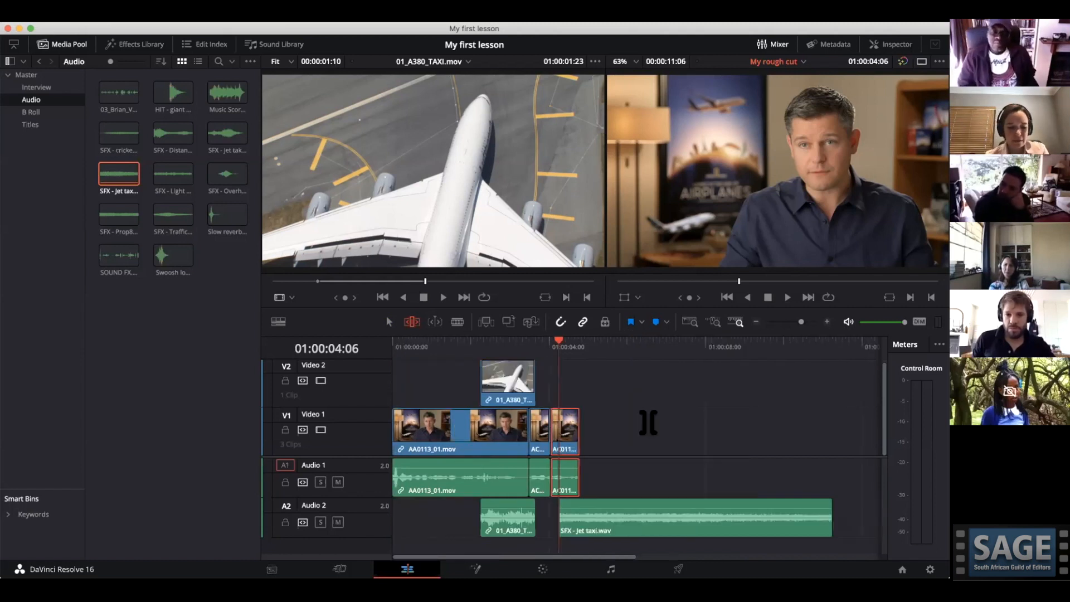
pyautogui.click(172, 353)
pyautogui.click(28, 112)
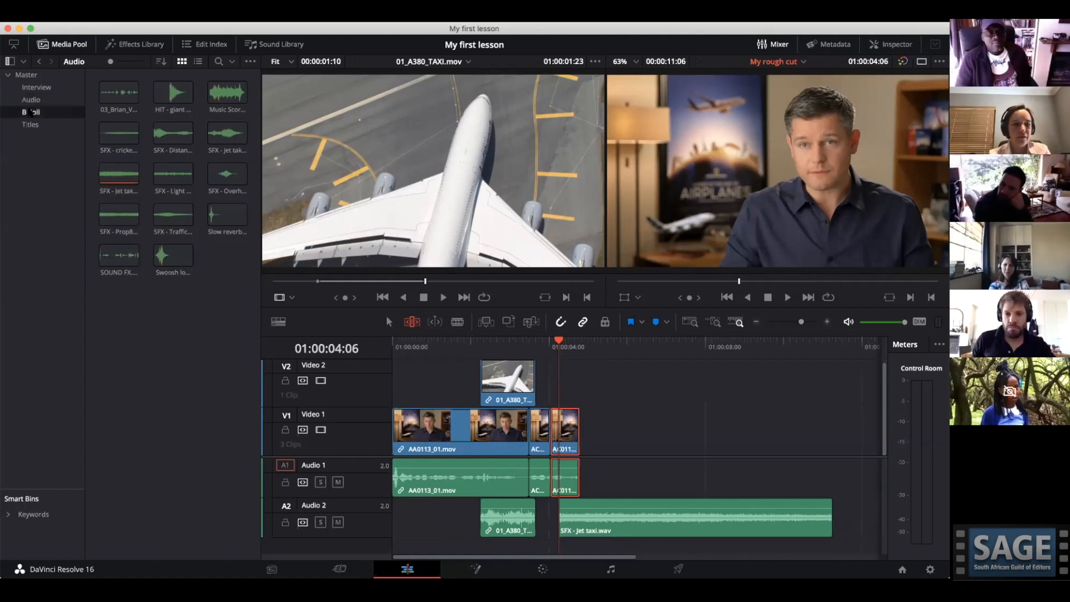
pyautogui.rightClick(167, 263)
pyautogui.moveTo(244, 273)
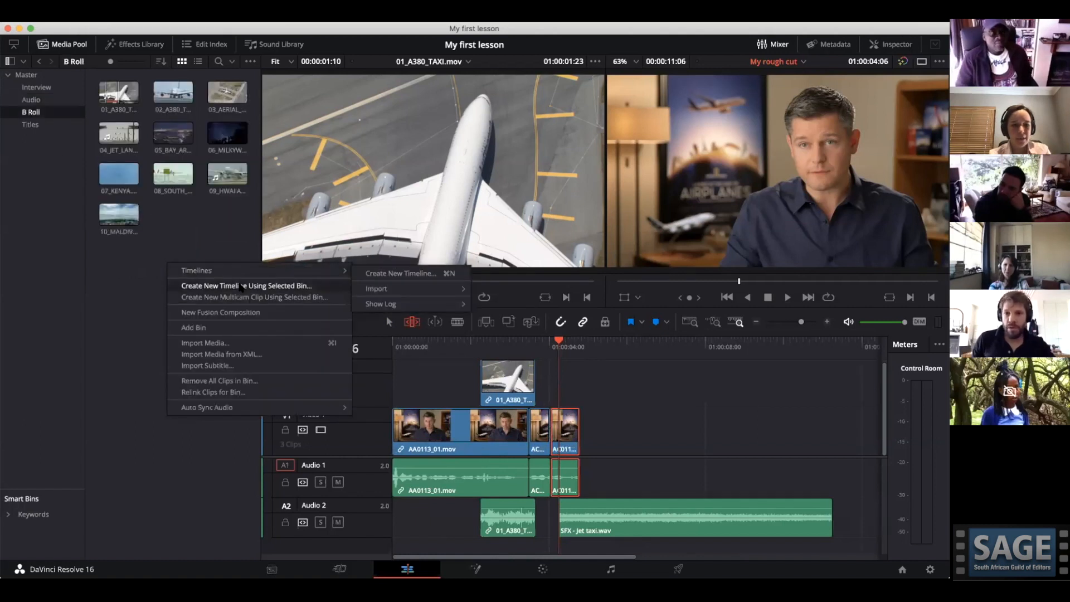
pyautogui.click(400, 274)
pyautogui.click(493, 366)
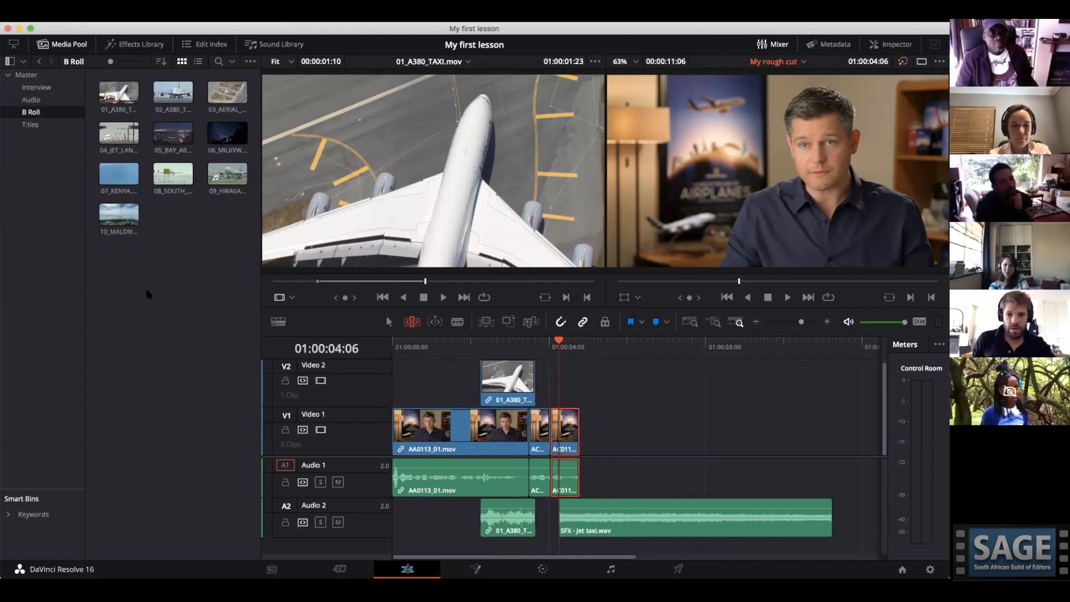
# Create a new empty timeline named Trim in the B Roll bin.
pyautogui.rightClick(149, 294)
pyautogui.moveTo(223, 301)
pyautogui.click(436, 306)
pyautogui.write('Trim')
pyautogui.press('Return')
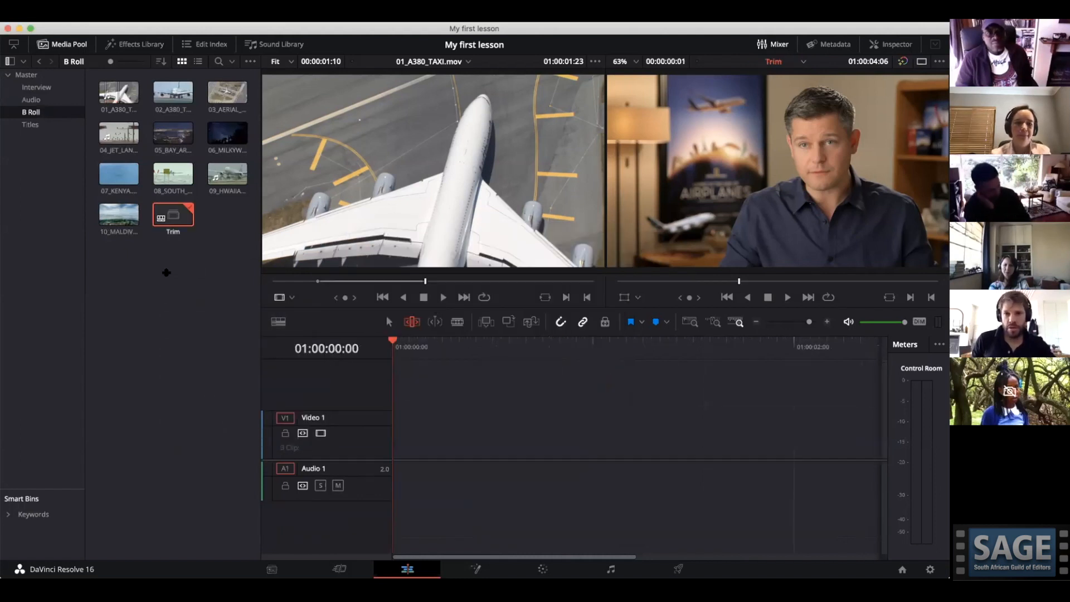
# Mark a range of about 1 second 18 frames in 08_SOUTH_POLE_DC3_.mov and place it at the start of Video 1.
pyautogui.click(169, 193)
pyautogui.moveTo(368, 282); pyautogui.dragTo(358, 282)
pyautogui.press('i')
pyautogui.click(467, 282)
pyautogui.press('o')
pyautogui.moveTo(409, 418); pyautogui.dragTo(397, 433)
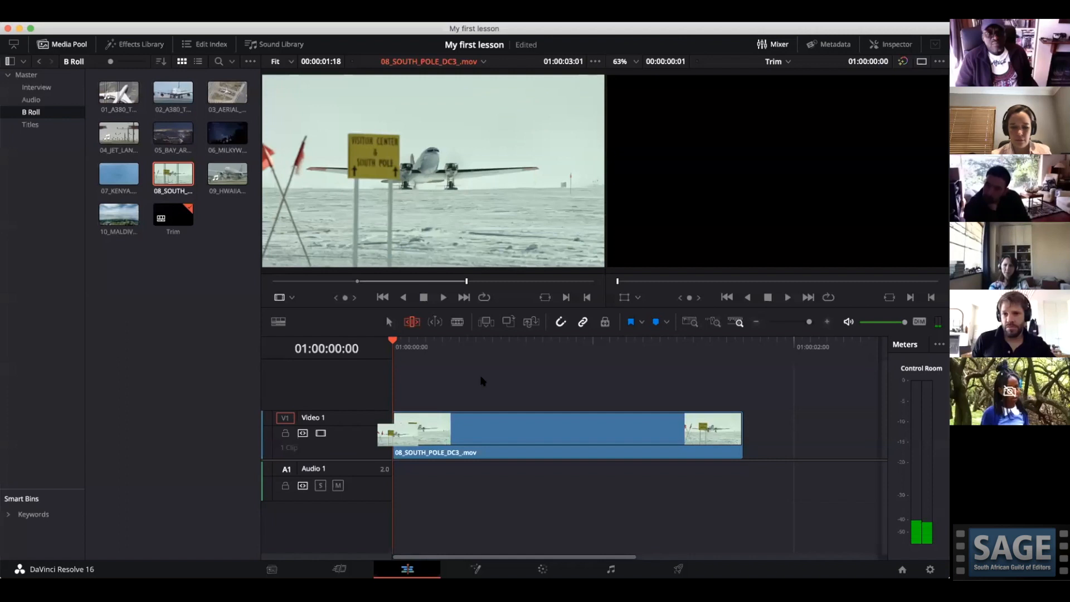
# Mark a range of about 3 seconds 2 frames in 09_HWAIIAN_LANDING.mov and place it directly after the South Pole clip on Video 1.
pyautogui.click(227, 174)
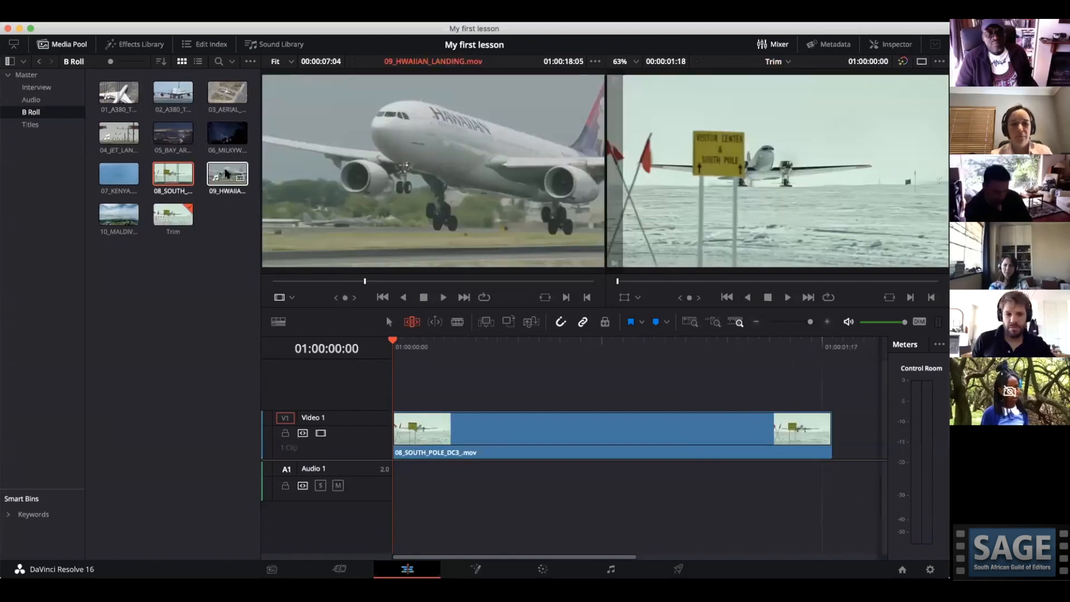
pyautogui.press('space')
pyautogui.press('space')
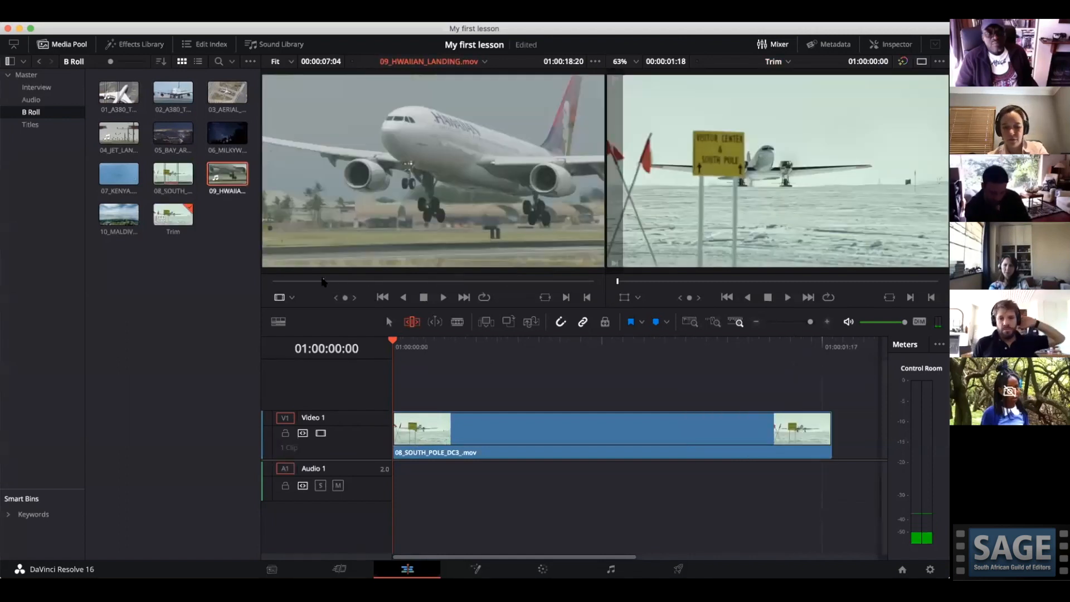
pyautogui.click(460, 282)
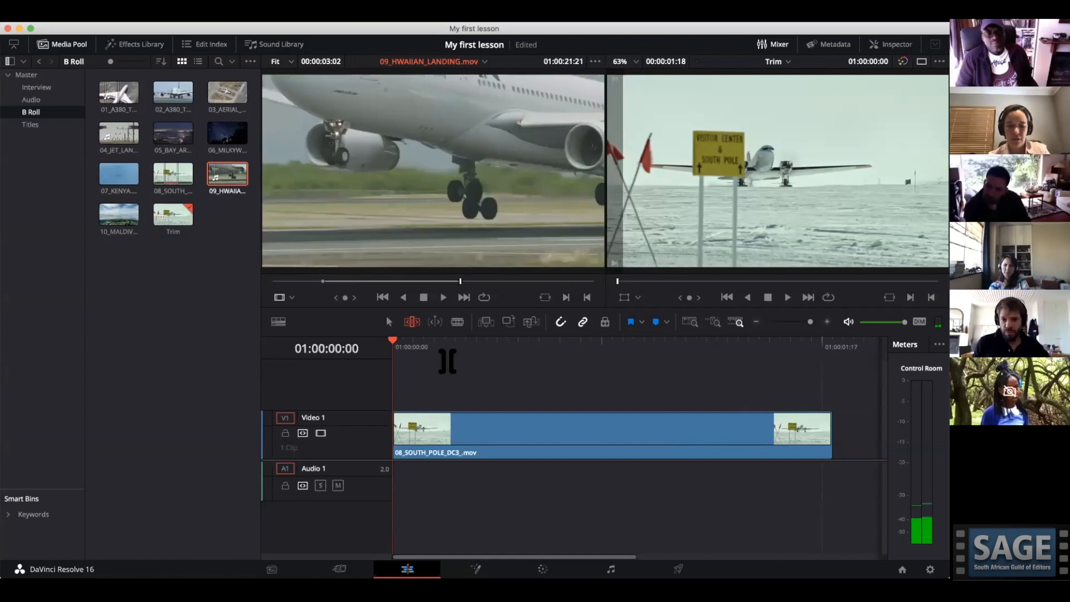
pyautogui.click(487, 382)
pyautogui.moveTo(423, 131); pyautogui.dragTo(751, 426)
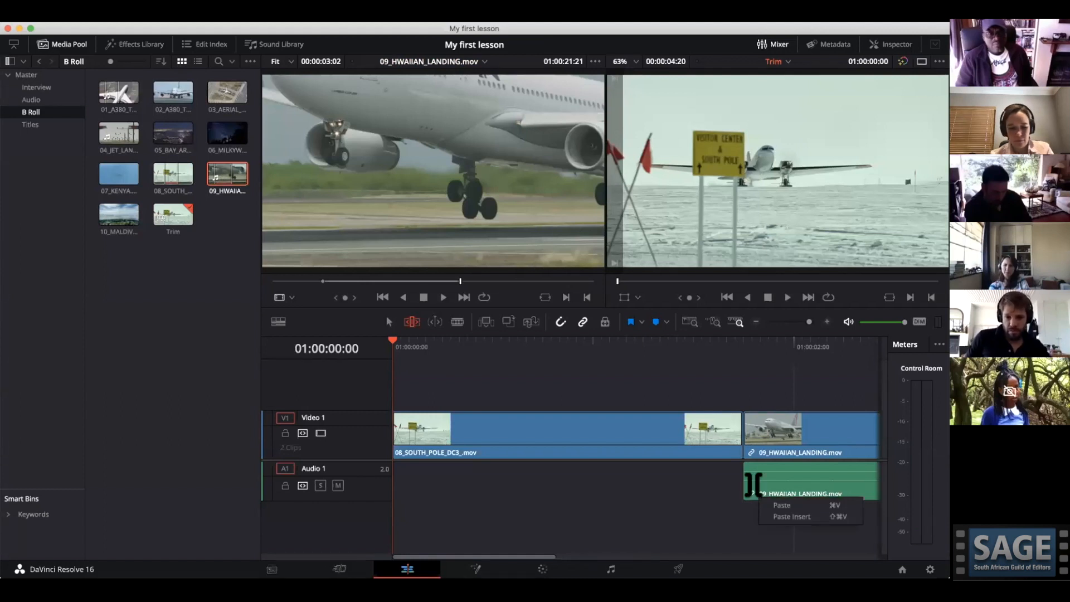
# Delete only the audio of 09_HWAIIAN_LANDING.mov from Audio 1, keeping its video, and fit the whole timeline in view.
pyautogui.rightClick(758, 500)
pyautogui.click(752, 482)
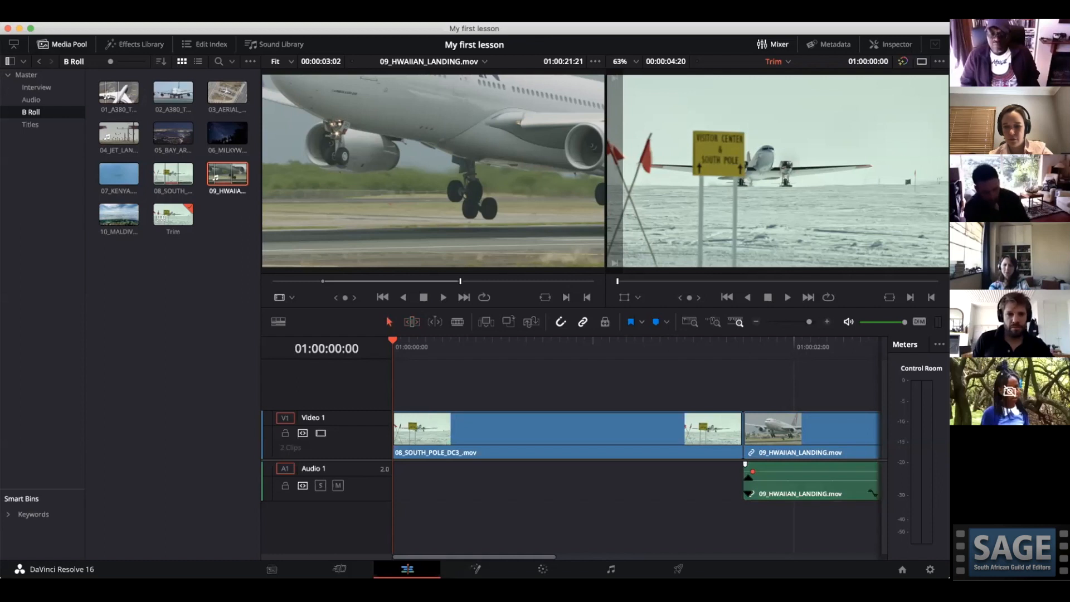
pyautogui.click(752, 489)
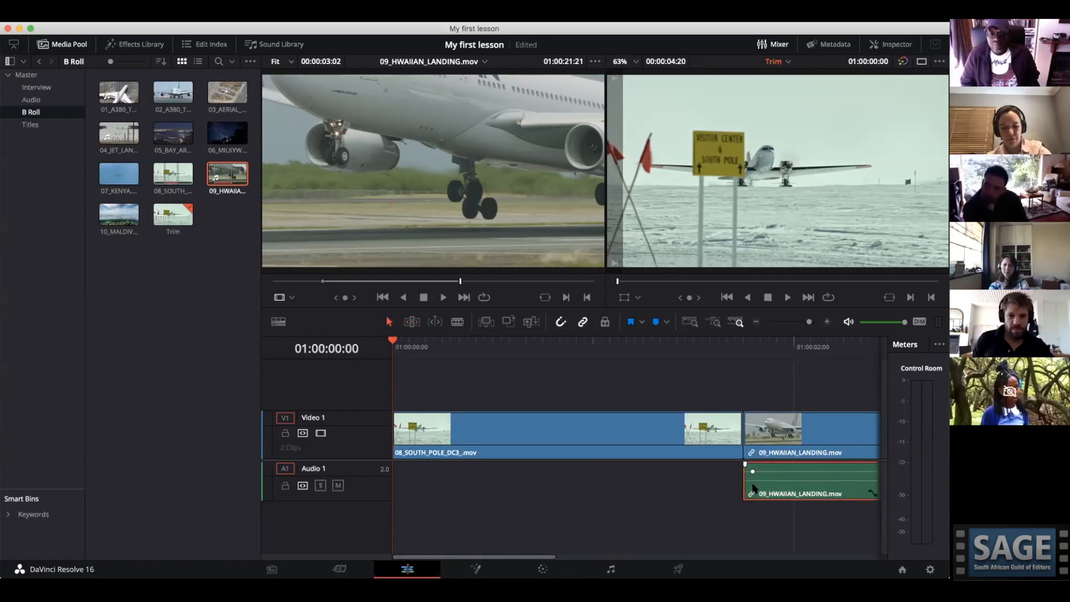
pyautogui.press('Delete')
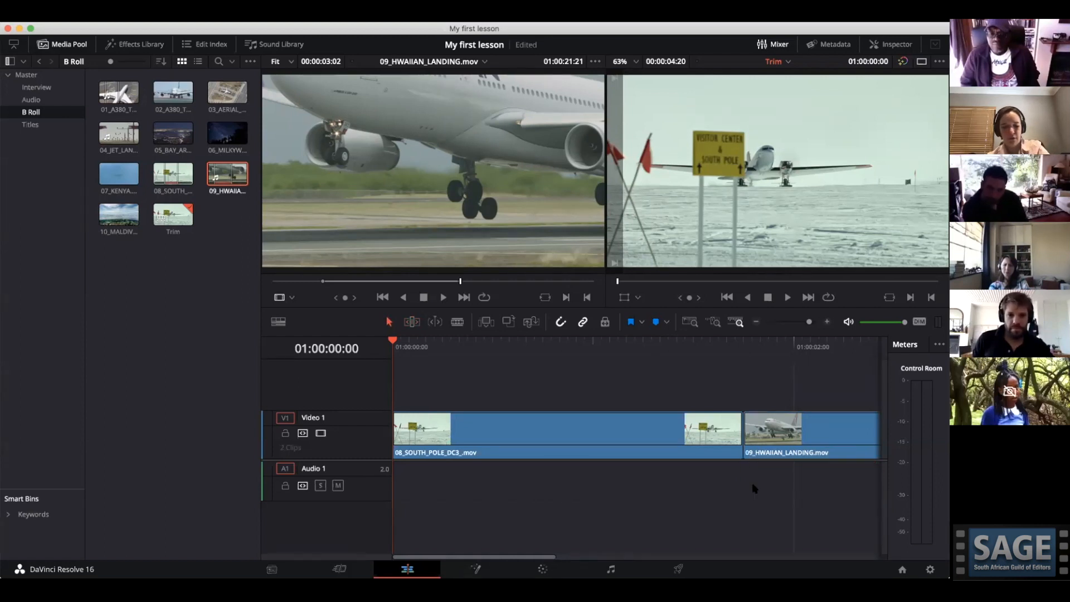
pyautogui.hotkey('shift', 'z')
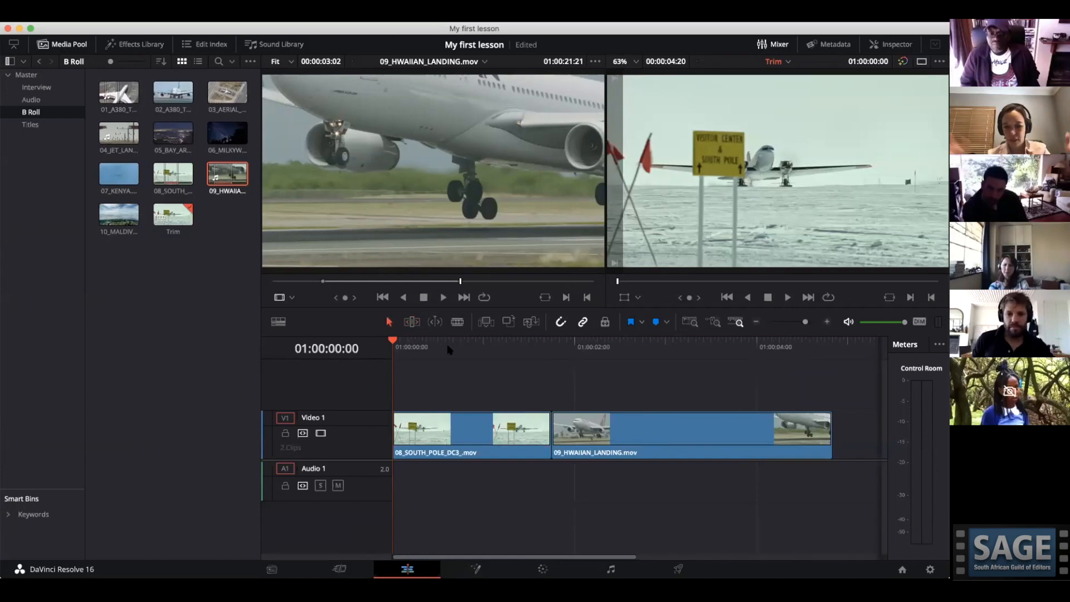
# Mark a range of about 2 seconds 19 frames in 07_KENYA.mov and place it on Video 1 over the end of 09_HWAIIAN_LANDING.mov.
pyautogui.click(113, 180)
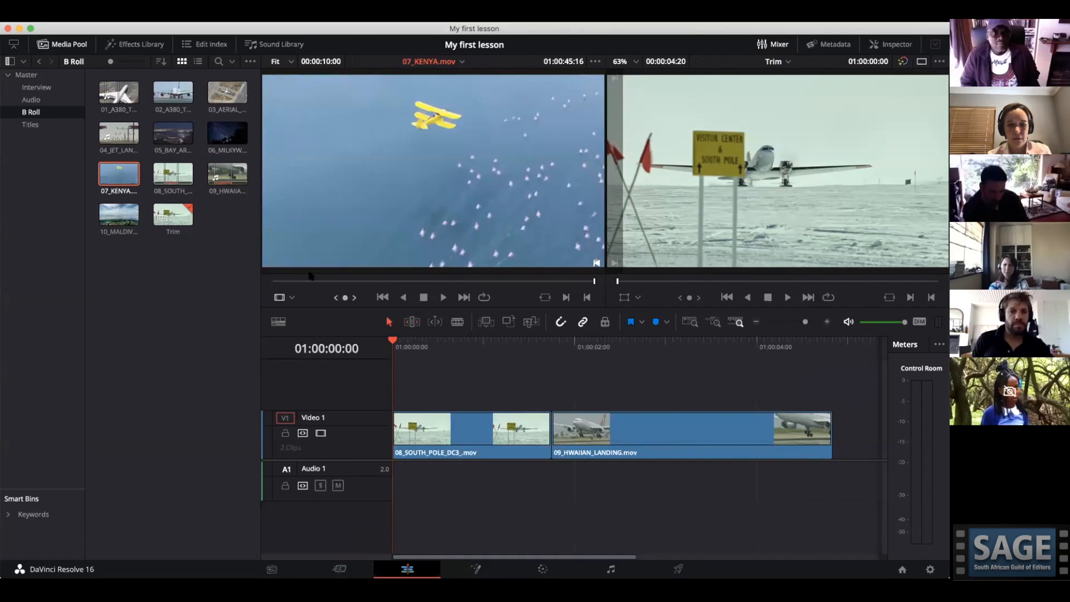
pyautogui.click(346, 280)
pyautogui.press('i')
pyautogui.click(436, 281)
pyautogui.press('o')
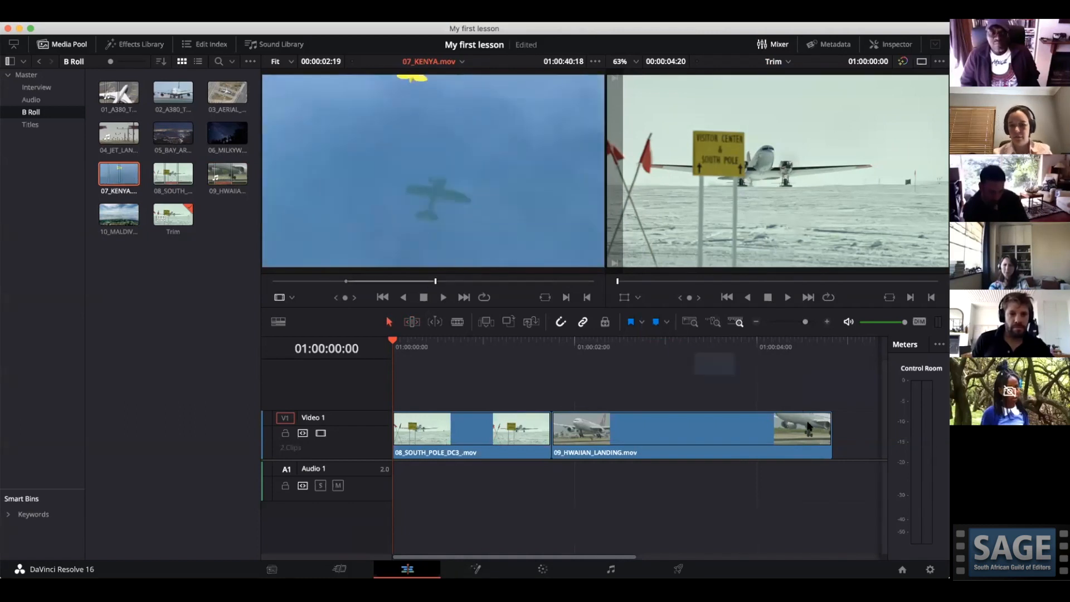
pyautogui.hotkey('shift', 'F12')
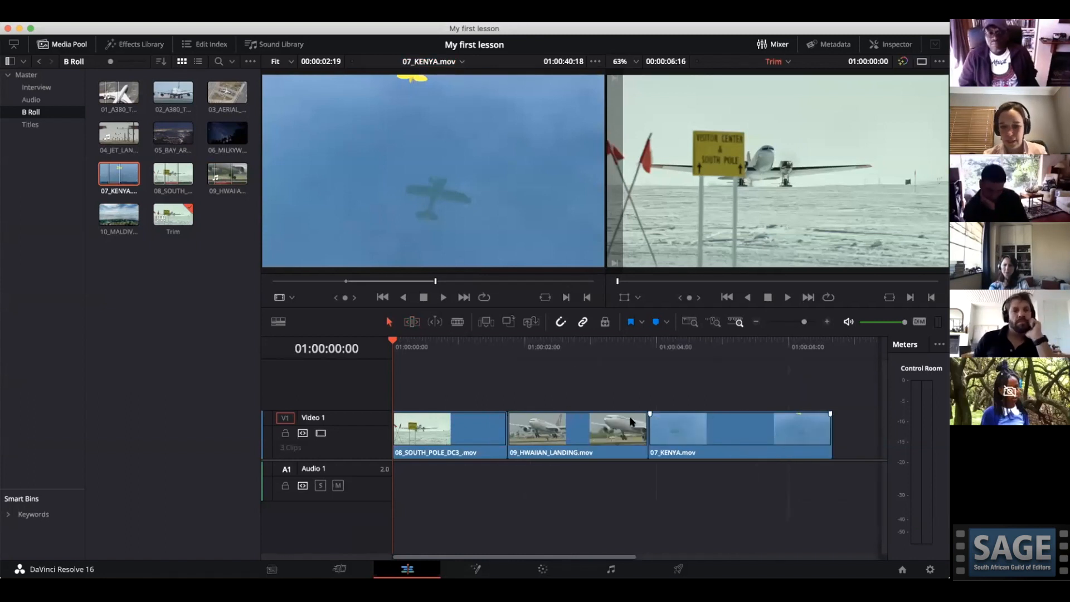
# Duplicate the three Video 1 clips onto a new Video 2 track directly above, and lock Video 1.
pyautogui.moveTo(706, 396); pyautogui.dragTo(451, 418)
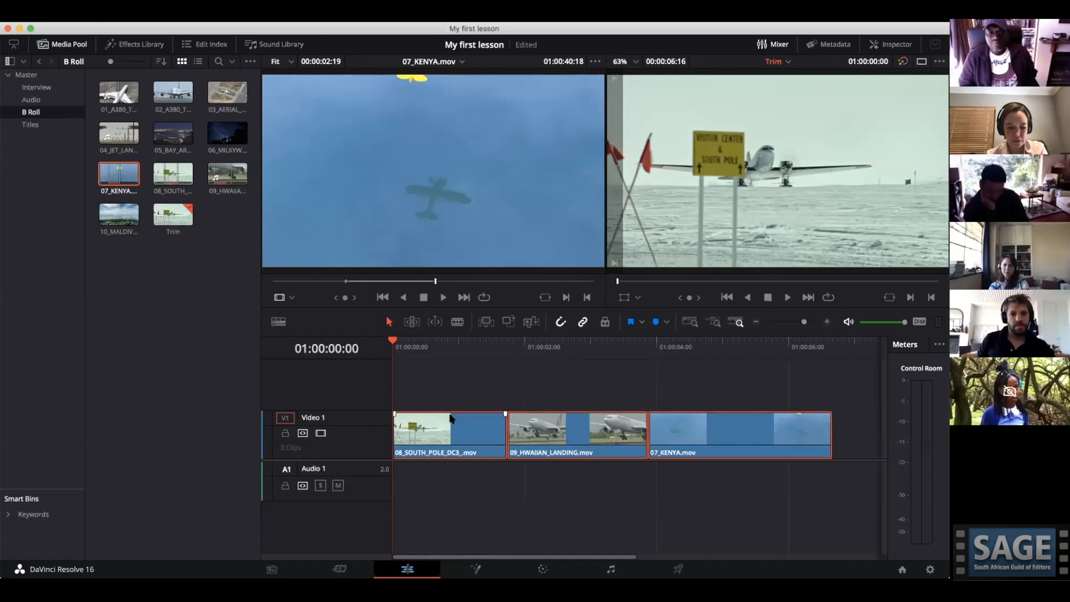
pyautogui.moveTo(446, 381); pyautogui.dragTo(446, 379)
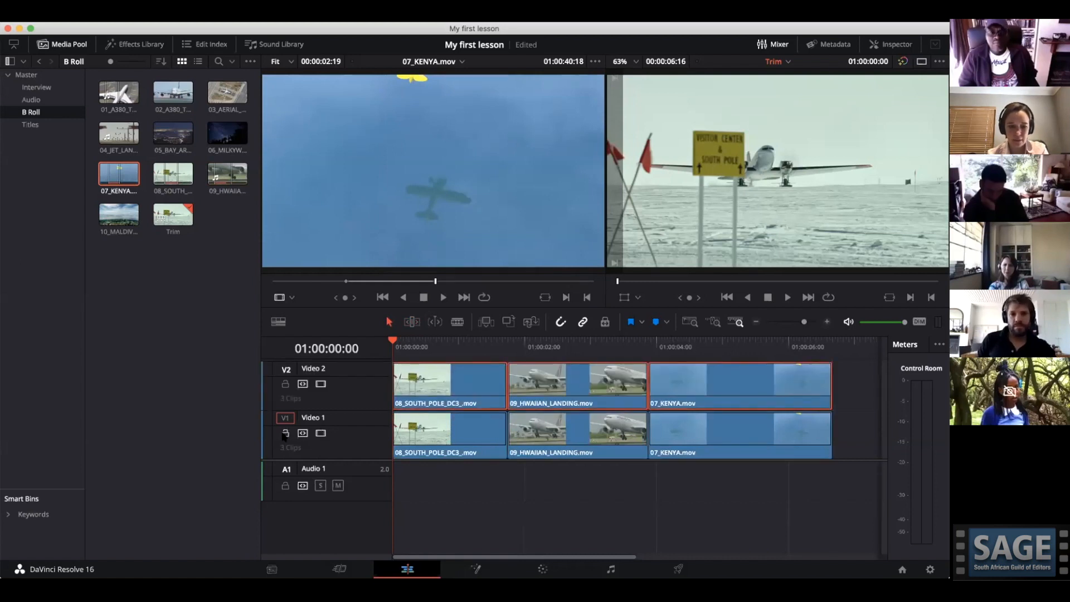
pyautogui.click(285, 434)
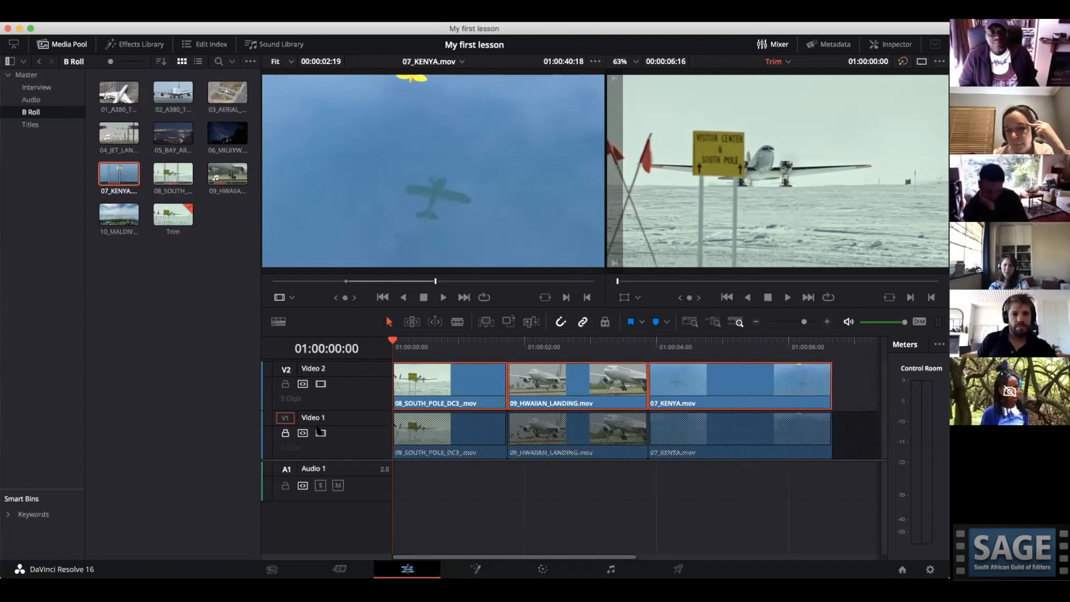
pyautogui.click(536, 495)
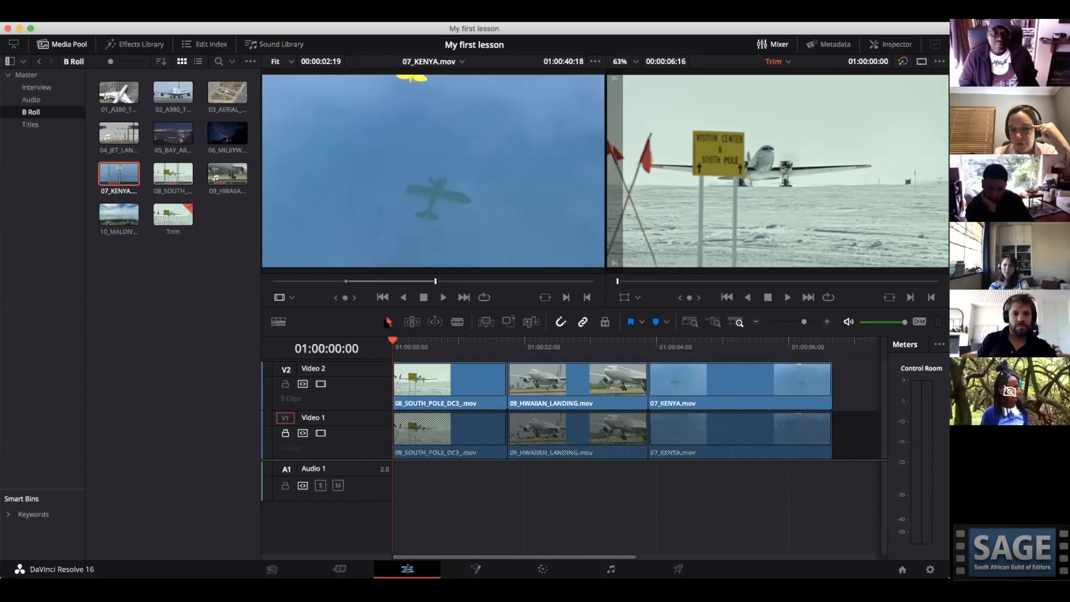
# Shorten the end of 08_SOUTH_POLE_DC3_.mov on Video 2 by about 10 frames and ripple delete the gap after it.
pyautogui.moveTo(506, 395); pyautogui.dragTo(475, 393)
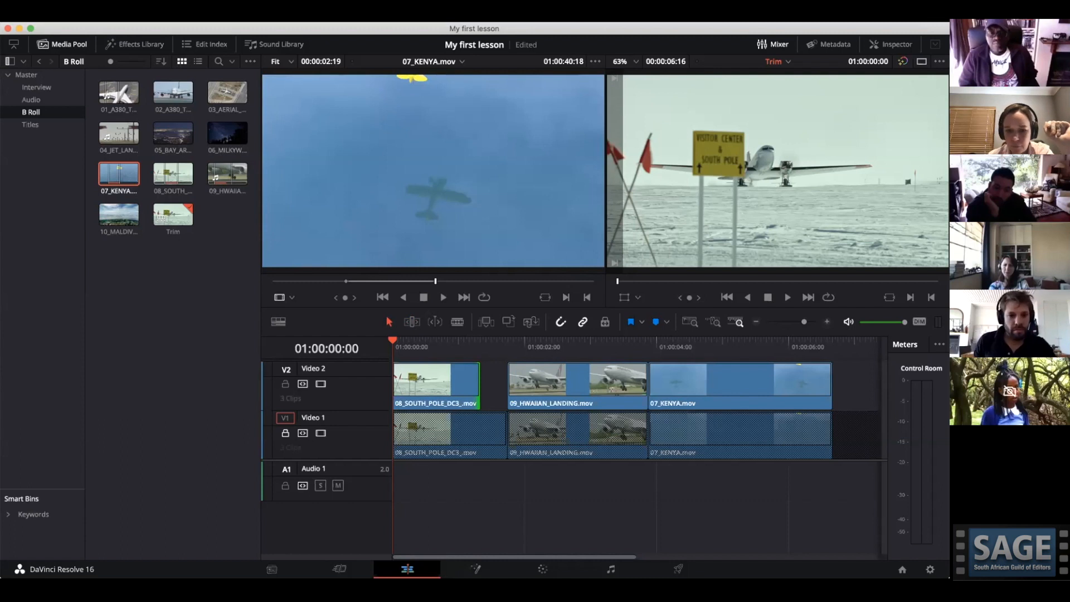
pyautogui.press('super+s')
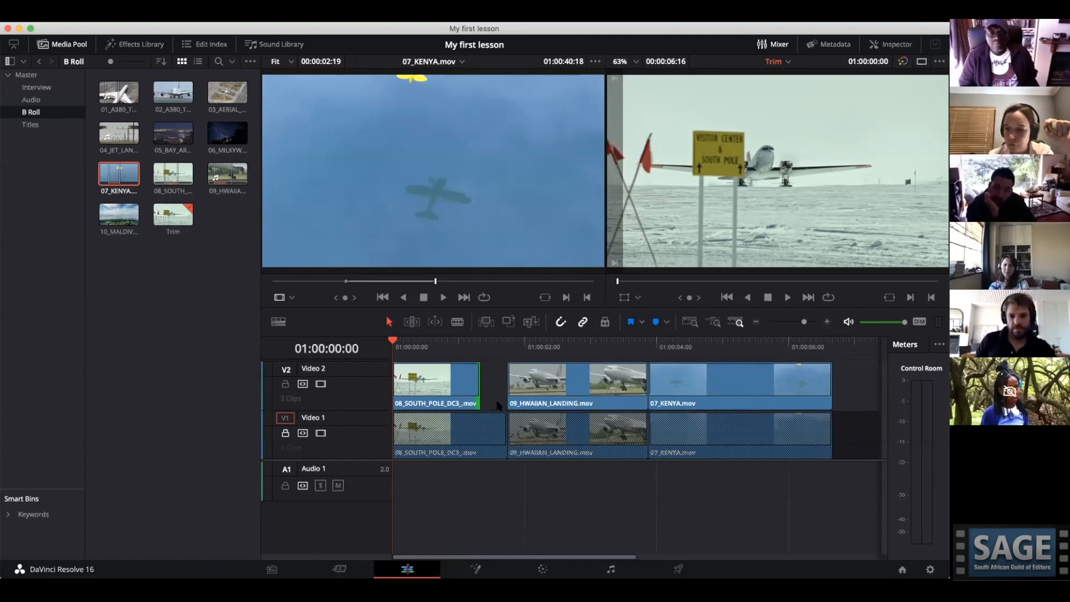
pyautogui.click(494, 394)
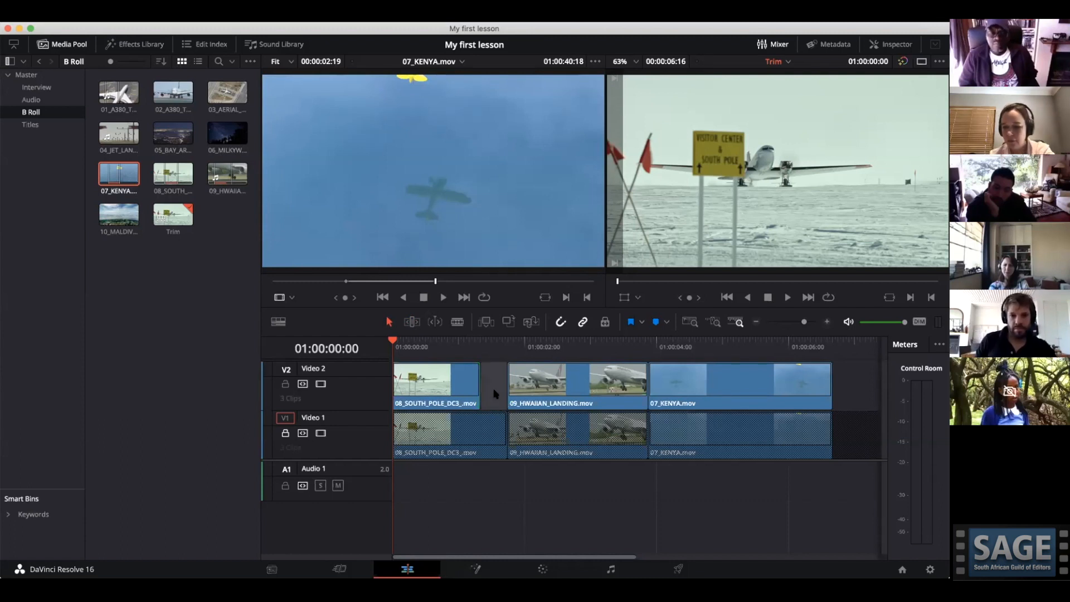
pyautogui.press('BackSpace')
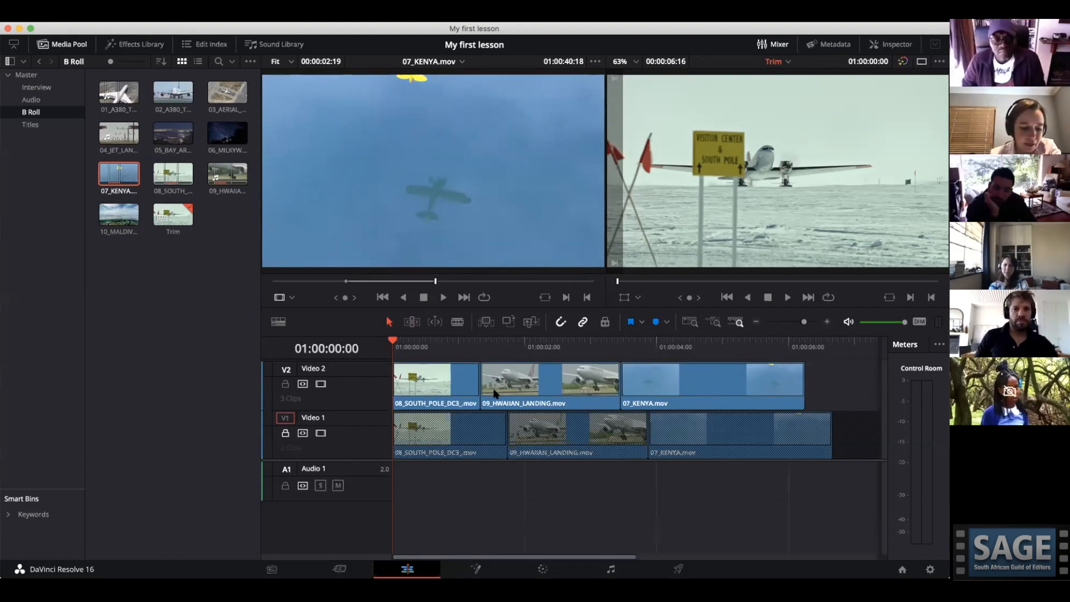
# Undo the gap removal and the shortening of 08_SOUTH_POLE_DC3_.mov on Video 2.
pyautogui.press('super+equal')
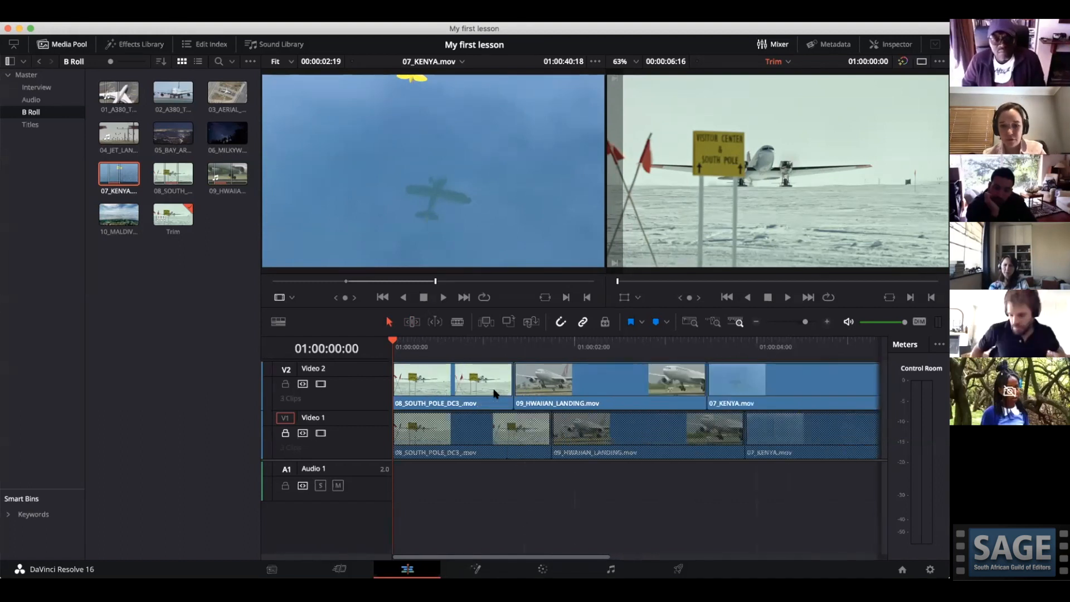
pyautogui.press('super+minus')
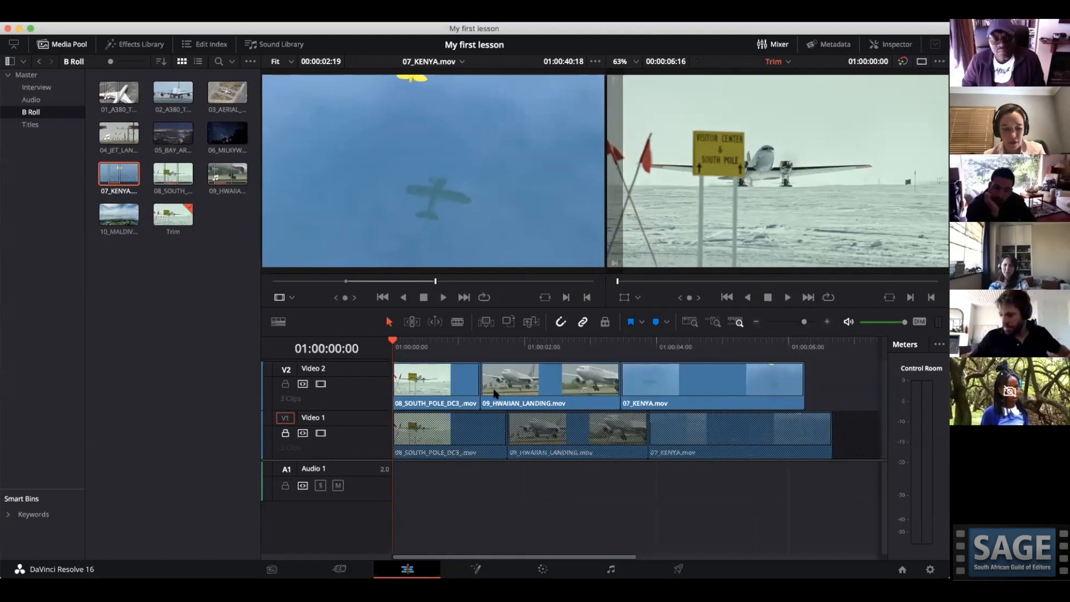
pyautogui.press('super+z')
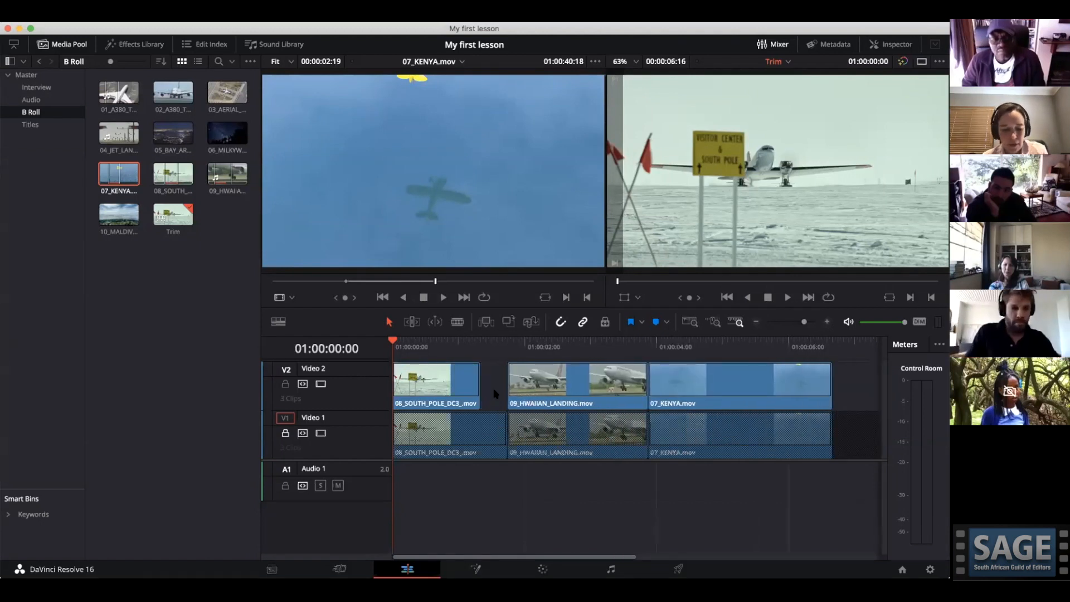
pyautogui.press('super+z')
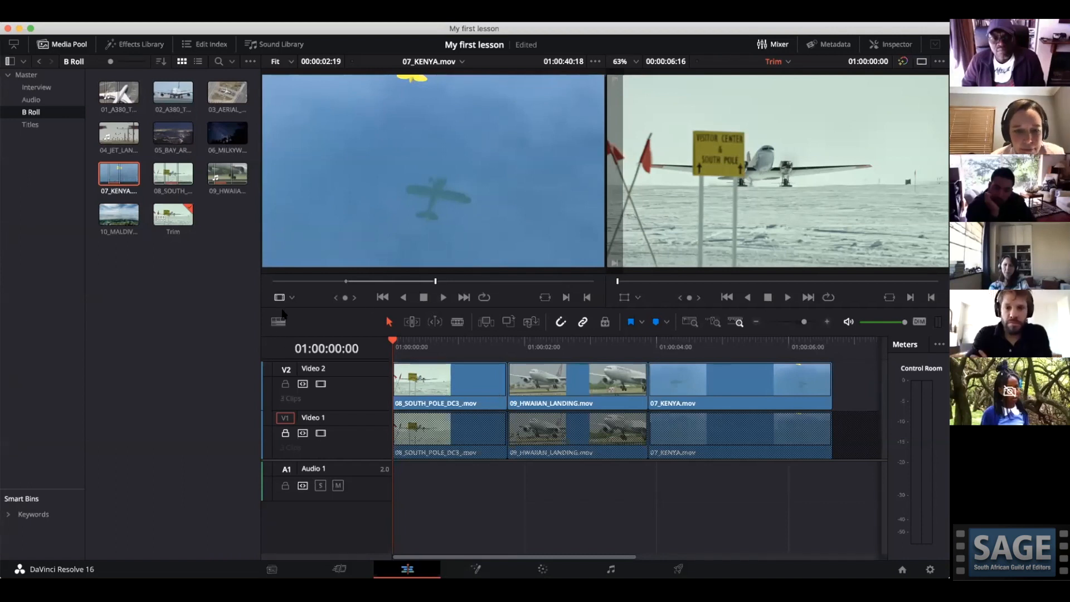
# In Trim Edit mode, ripple the end of 08_SOUTH_POLE_DC3_.mov on Video 2 about 10 frames shorter, and undo the trim.
pyautogui.click(411, 322)
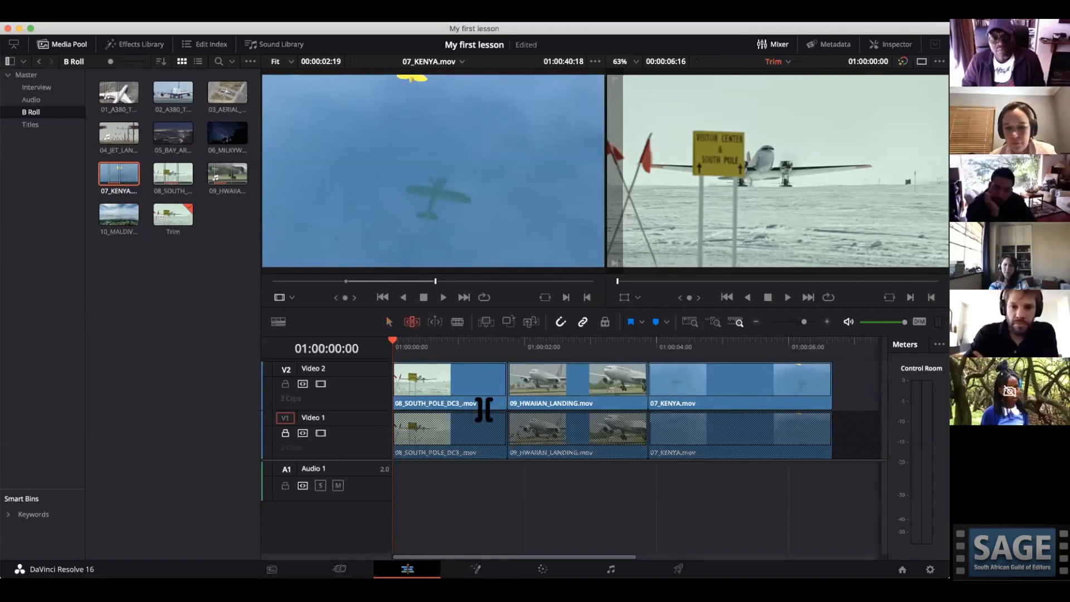
pyautogui.moveTo(501, 390); pyautogui.dragTo(479, 389)
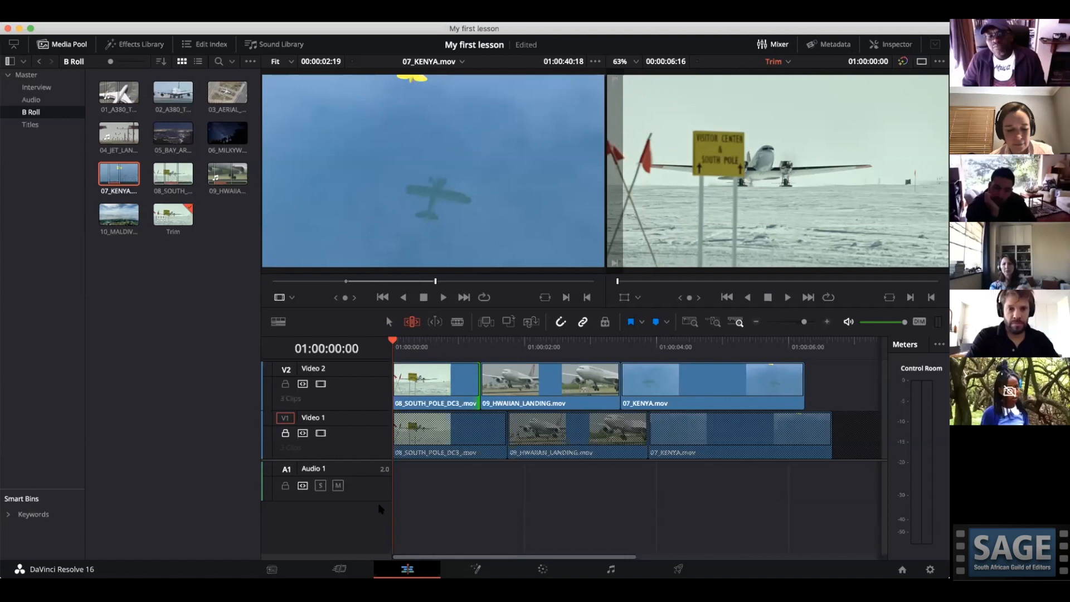
pyautogui.hotkey('ctrl', 'z')
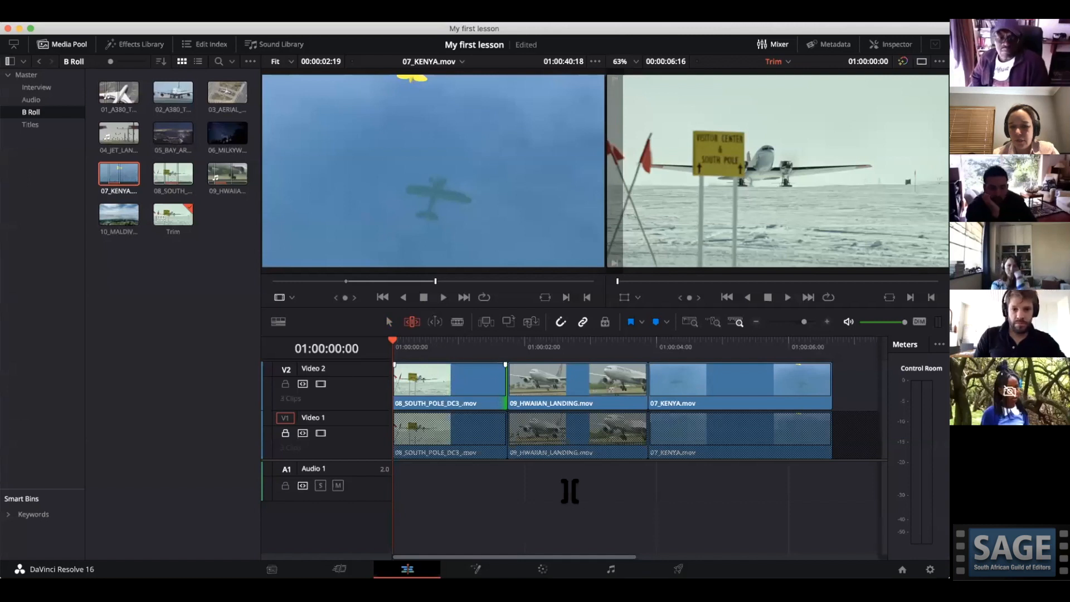
# Slip the contents of 09_HWAIIAN_LANDING.mov on Video 2 so its source starts about 7 frames earlier.
pyautogui.moveTo(576, 379)
pyautogui.mouseDown()
pyautogui.moveTo(608, 380)
pyautogui.moveTo(554, 382)
pyautogui.moveTo(625, 379)
pyautogui.moveTo(574, 370)
pyautogui.moveTo(621, 368)
pyautogui.moveTo(585, 370)
pyautogui.mouseUp()
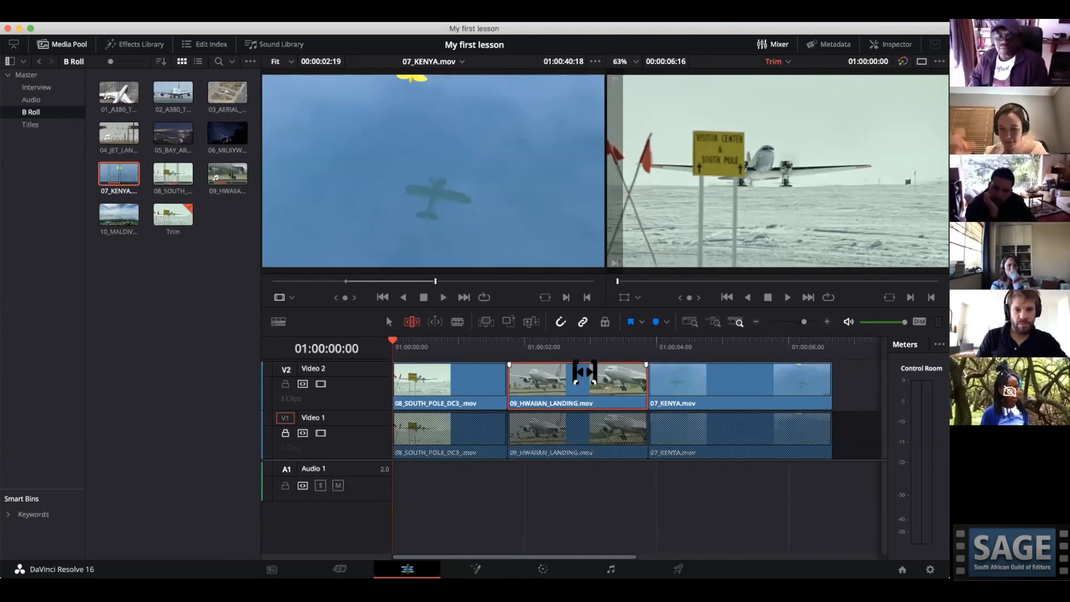
pyautogui.moveTo(586, 373)
pyautogui.mouseDown()
pyautogui.moveTo(574, 373)
pyautogui.moveTo(597, 372)
pyautogui.mouseUp()
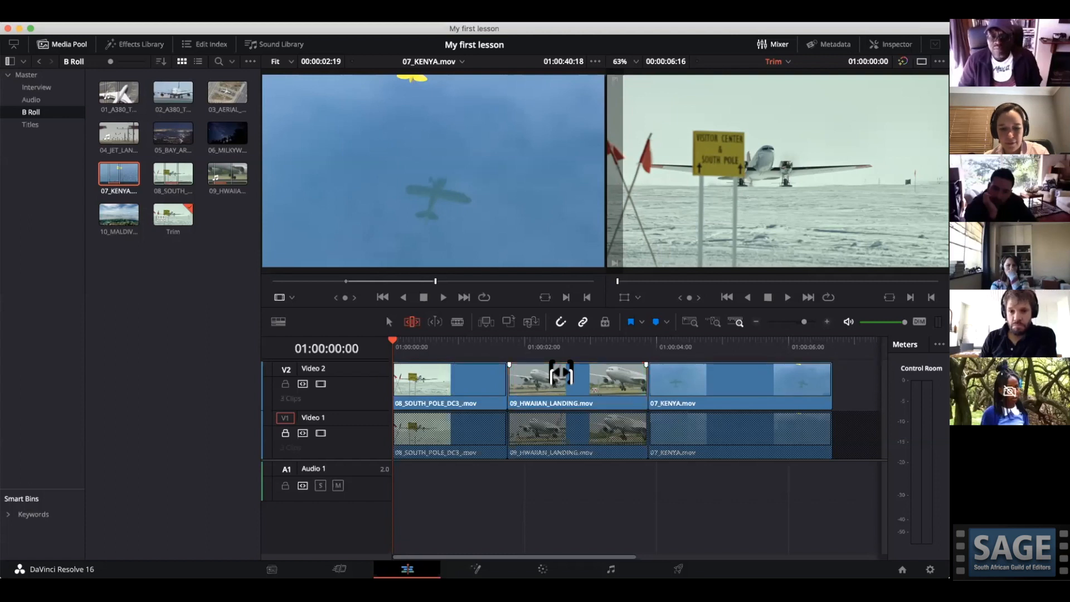
pyautogui.rightClick(562, 374)
pyautogui.click(574, 380)
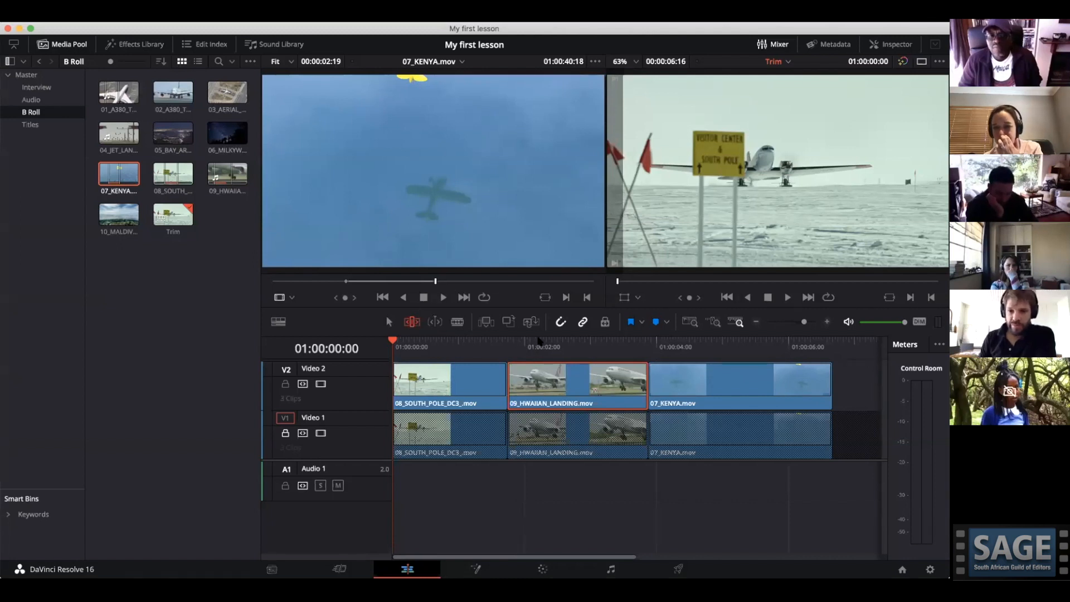
pyautogui.click(538, 340)
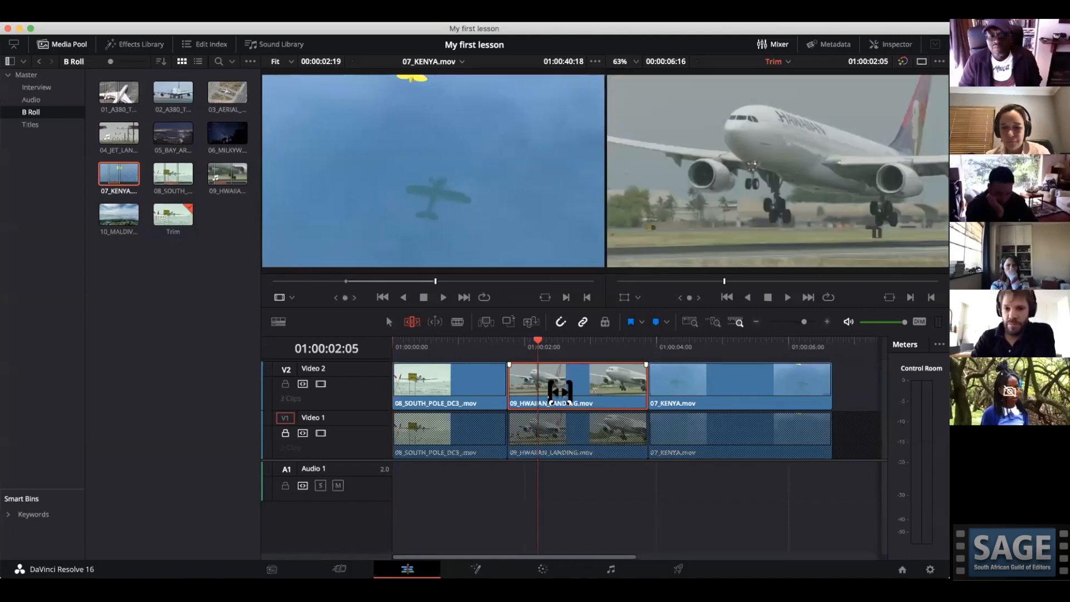
pyautogui.moveTo(550, 393); pyautogui.dragTo(546, 390)
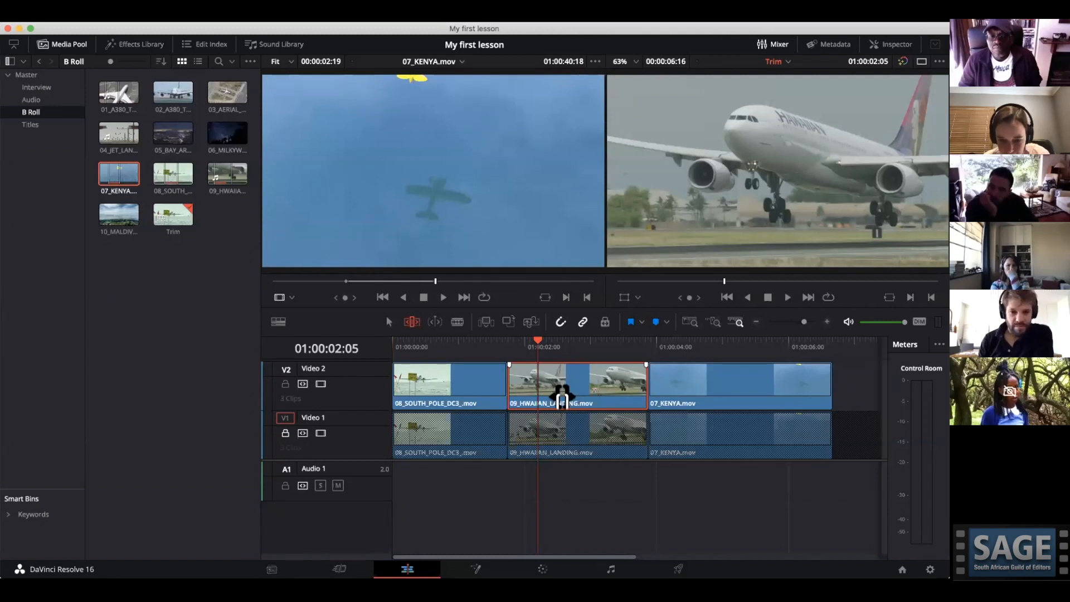
pyautogui.moveTo(548, 397); pyautogui.dragTo(570, 384)
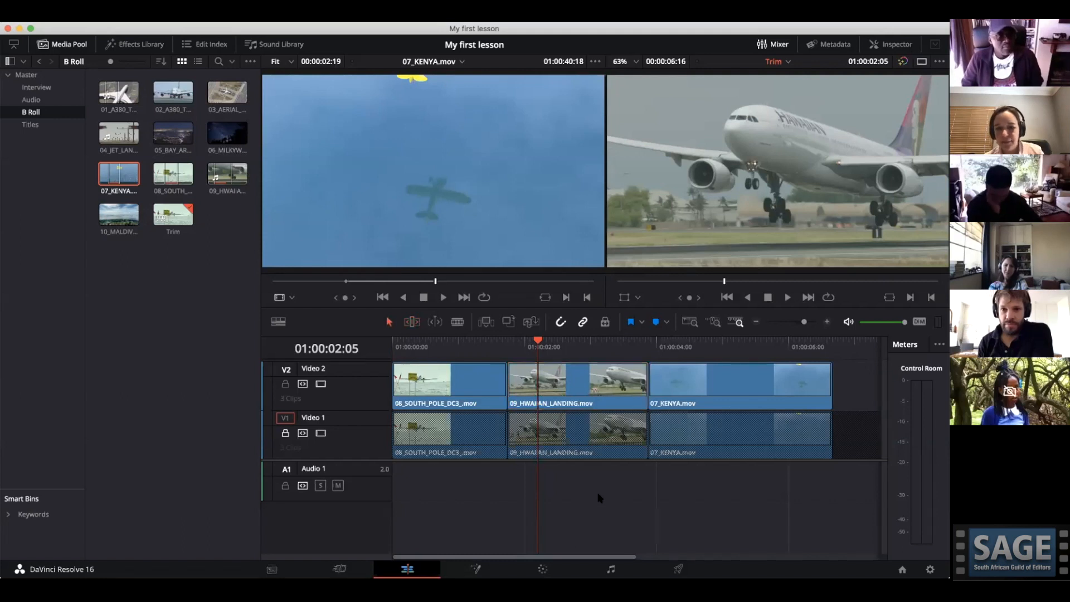
# Try a timeline marker at 01:00:02:05 and a clip marker at the same frame on Video 2's 09_HWAIIAN_LANDING.mov, and remove both.
pyautogui.hscroll(5, 599, 498)
pyautogui.hotkey('shift', 'z')
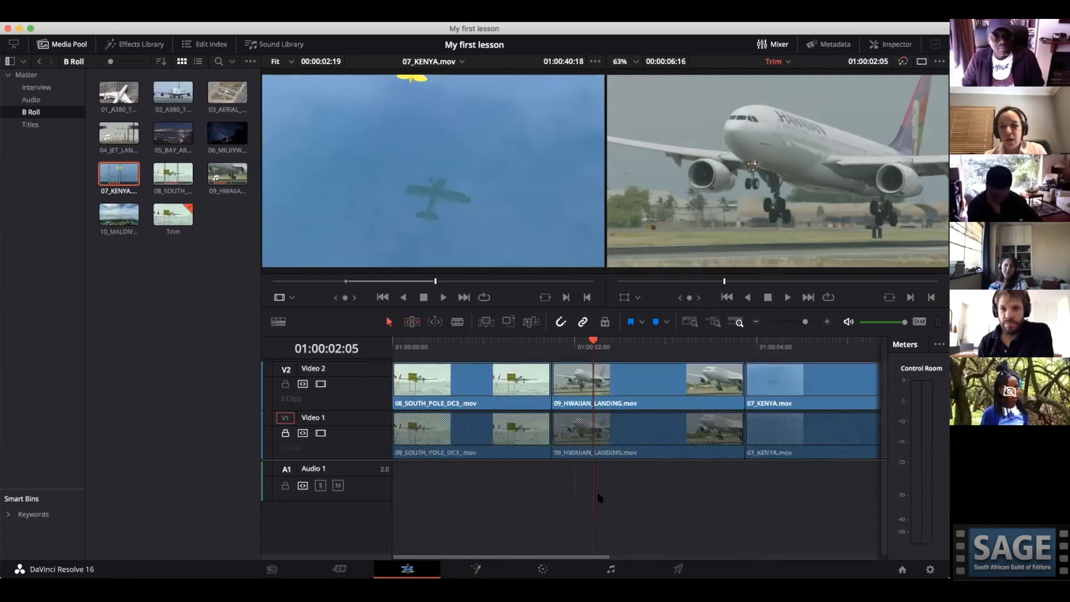
pyautogui.hscroll(5, 604, 419)
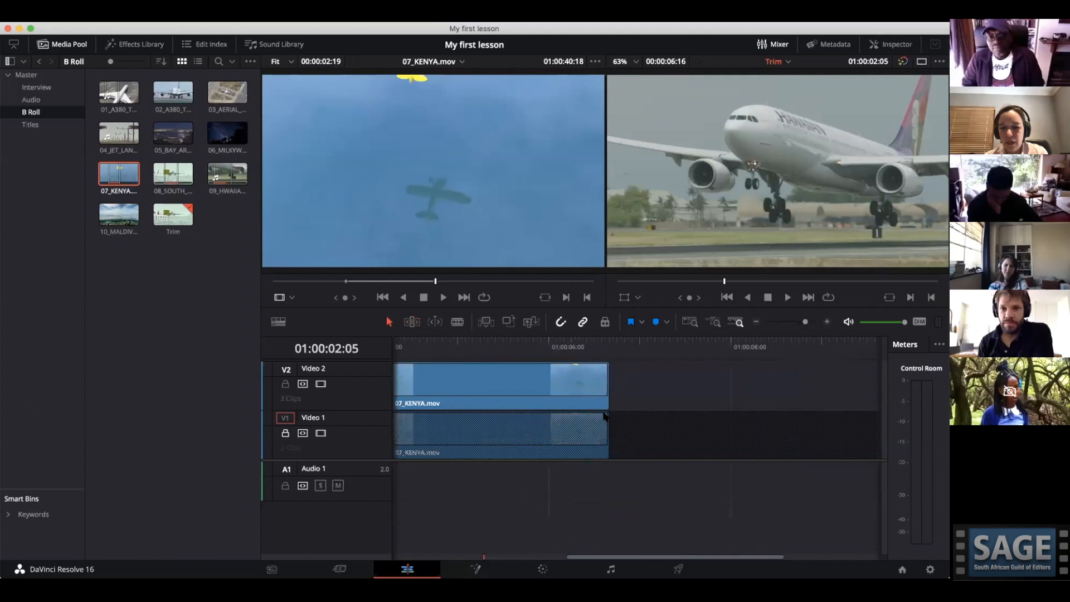
pyautogui.hscroll(-5, 677, 401)
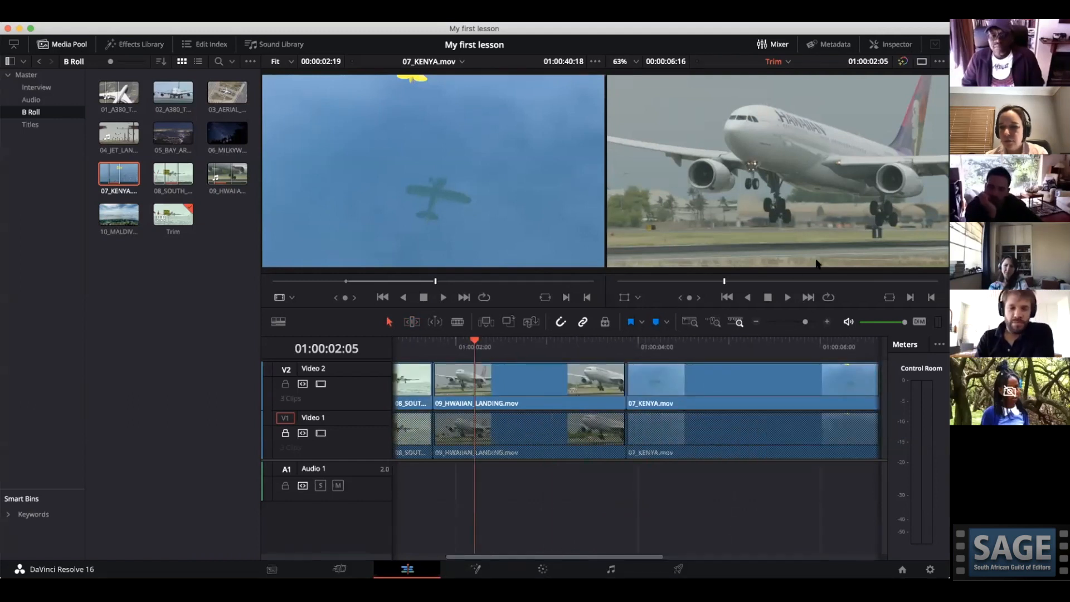
pyautogui.click(655, 322)
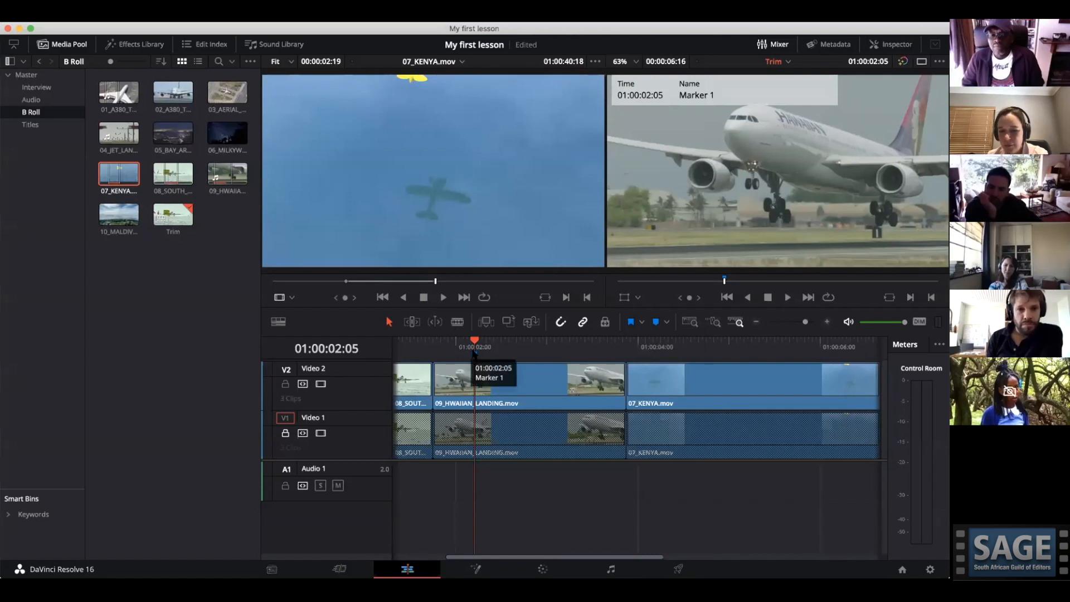
pyautogui.click(472, 393)
pyautogui.press('m')
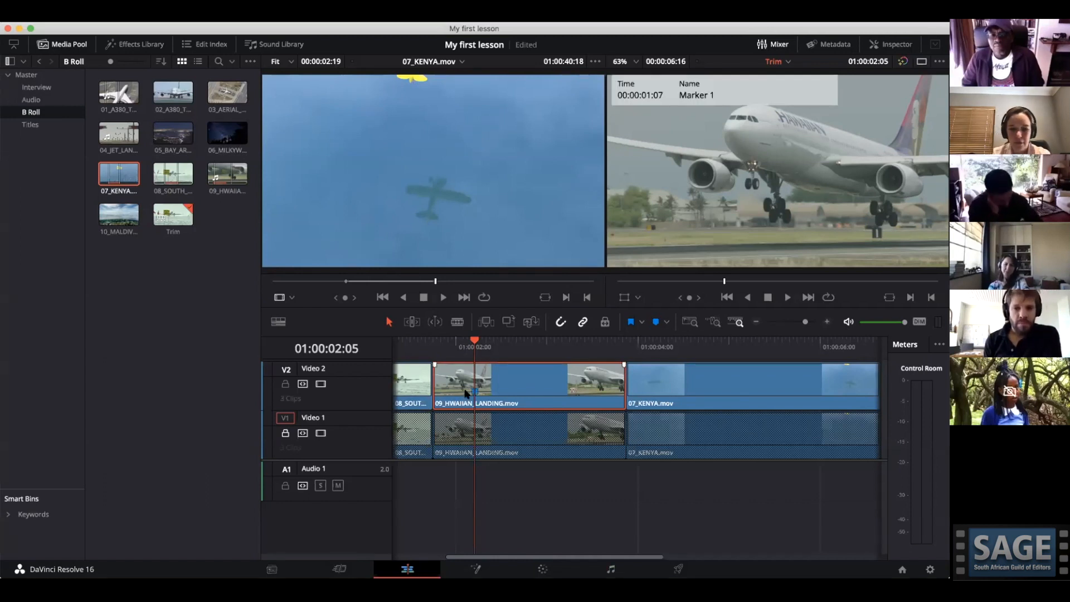
pyautogui.click(492, 510)
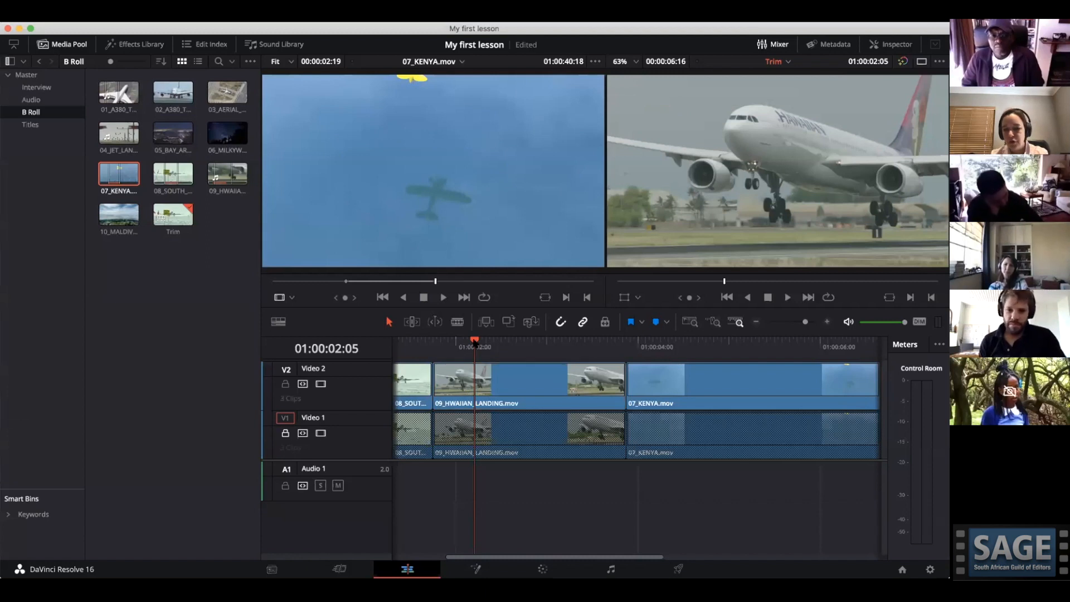
# Add a timeline marker at 01:00:02:05 and filter the Edit Index to show markers of all colours.
pyautogui.press('m')
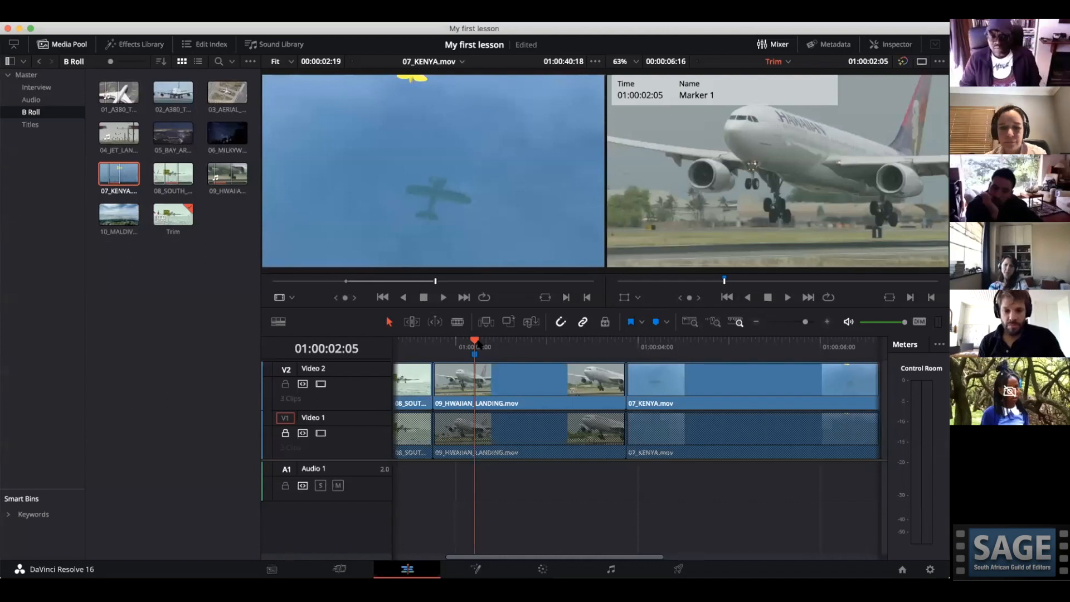
pyautogui.moveTo(475, 354)
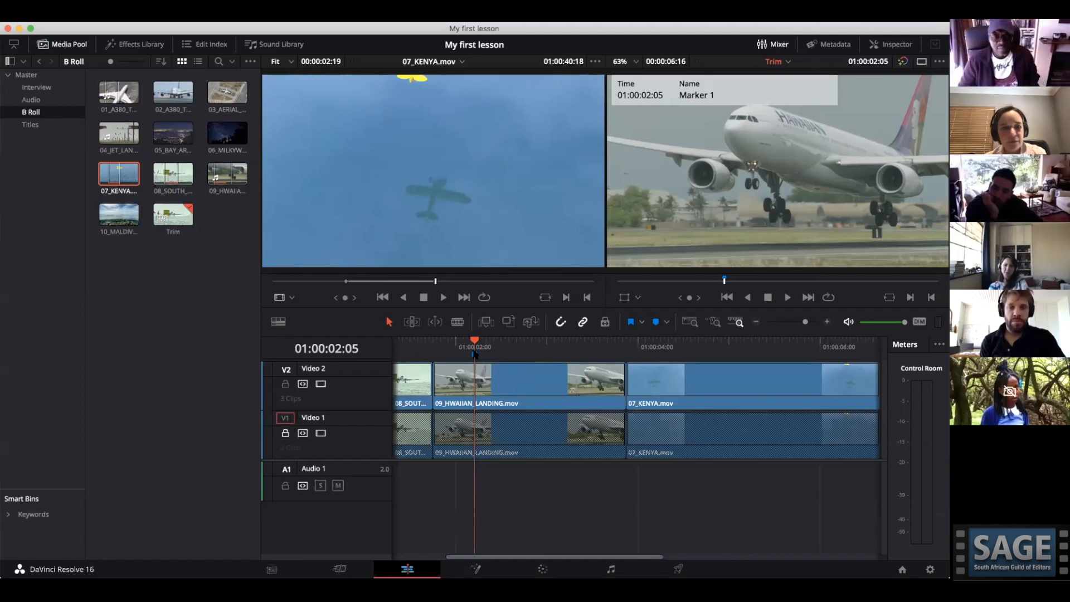
pyautogui.click(207, 45)
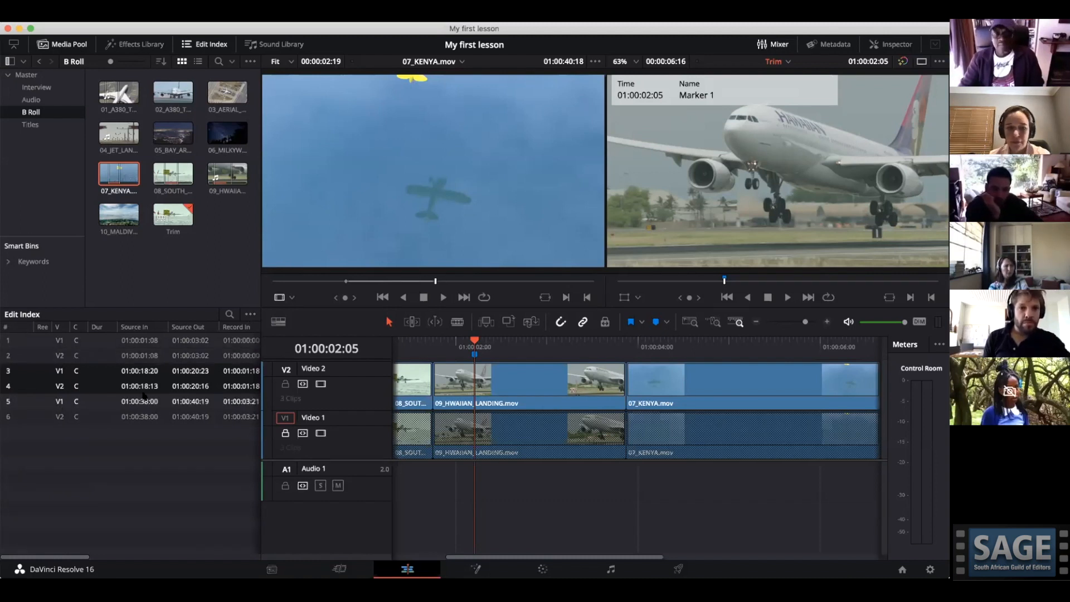
pyautogui.click(251, 315)
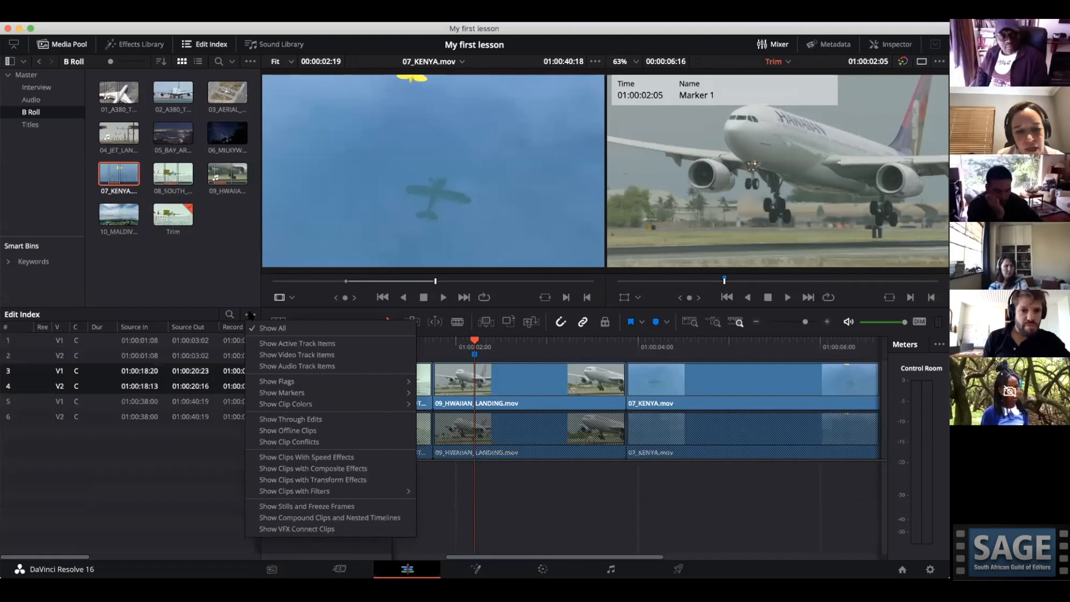
pyautogui.moveTo(391, 393)
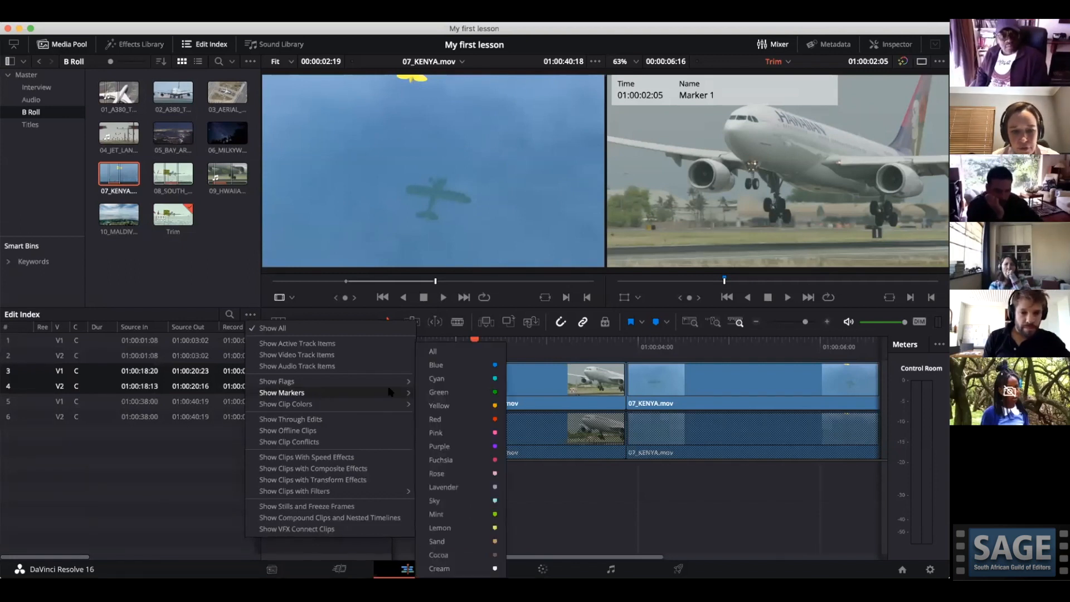
pyautogui.click(433, 352)
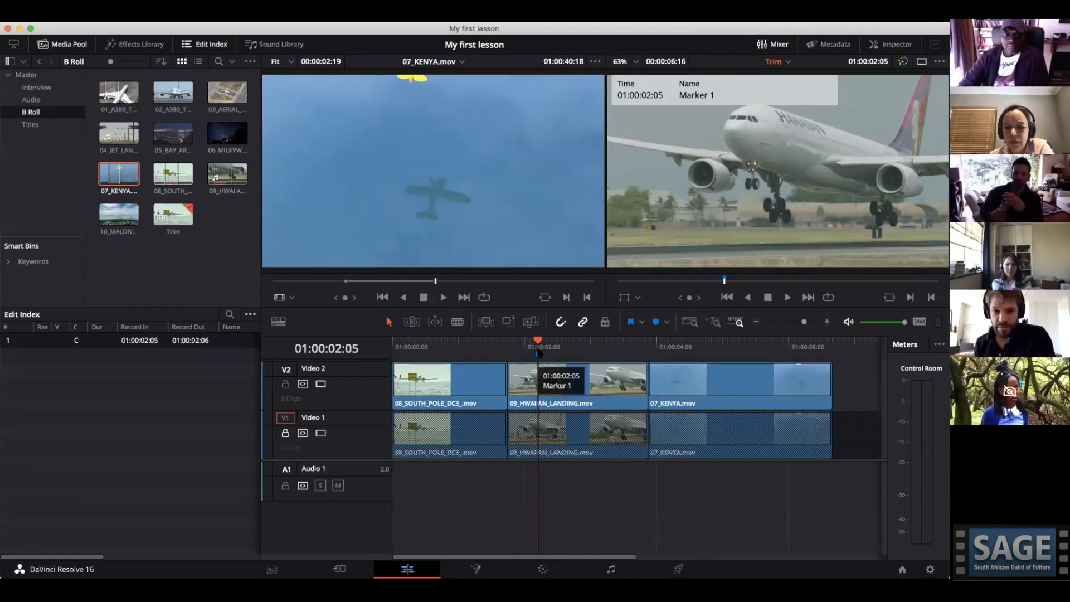
# Set a timeline range from 01:00:02:12 to 01:00:03:07 and add a marker at its end.
pyautogui.moveTo(538, 354)
pyautogui.mouseDown()
pyautogui.moveTo(600, 356)
pyautogui.moveTo(541, 357)
pyautogui.mouseUp()
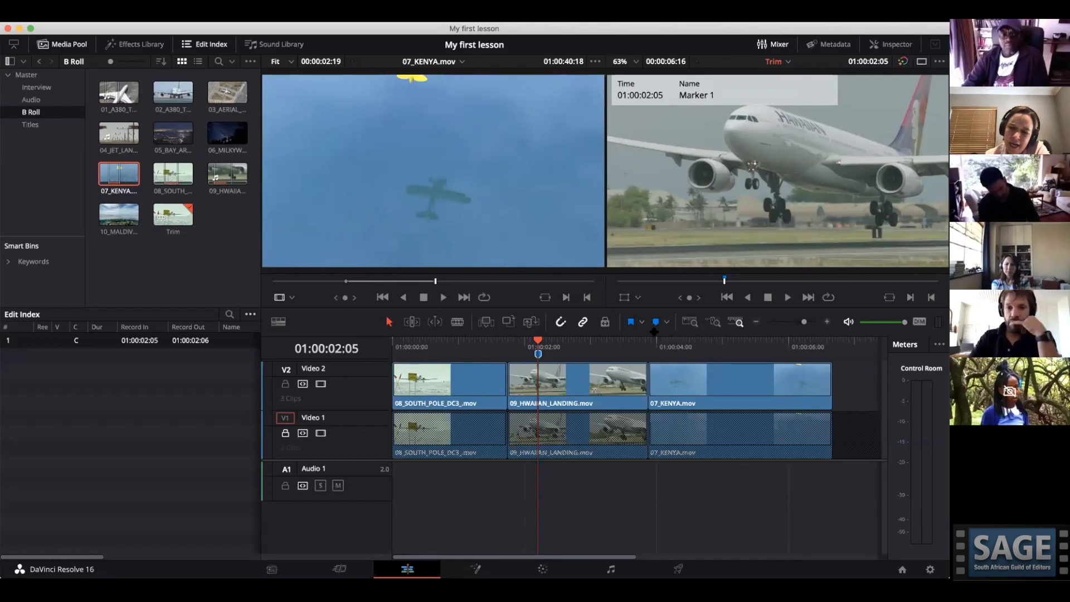
pyautogui.click(557, 349)
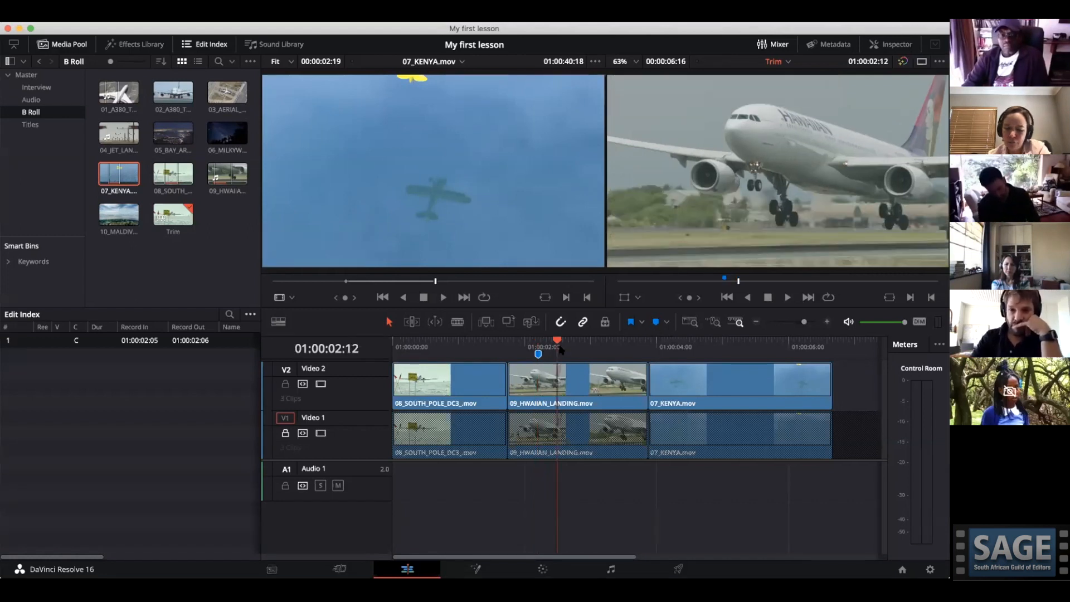
pyautogui.press('i')
pyautogui.click(608, 350)
pyautogui.press('o')
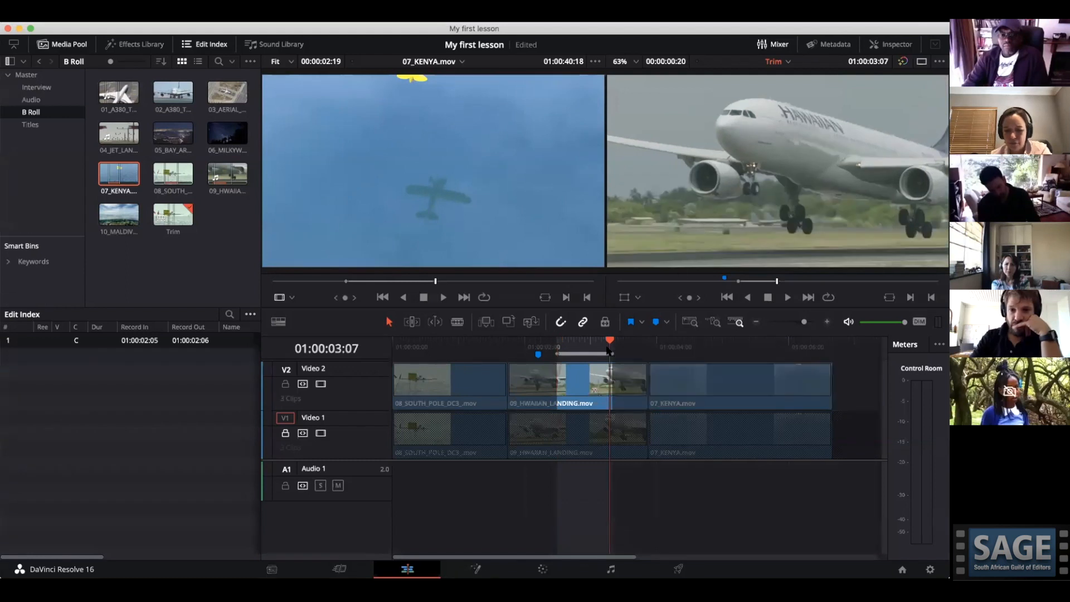
pyautogui.press('m')
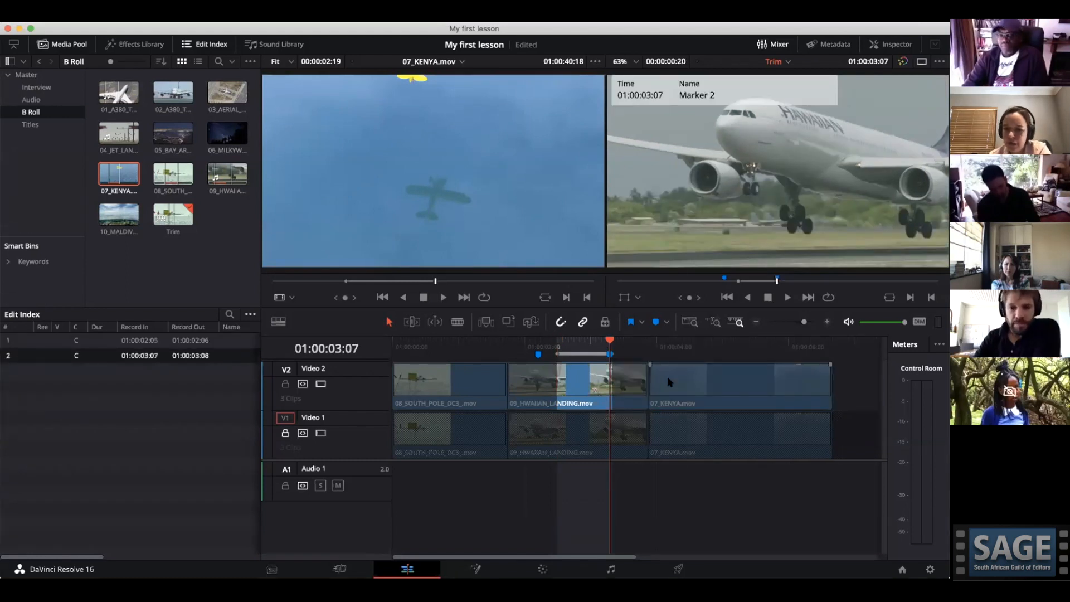
# Undo the marker at 01:00:03:07 and the timeline in and out points, and save the project.
pyautogui.press('super+z')
pyautogui.press('super+z')
pyautogui.press('super+z')
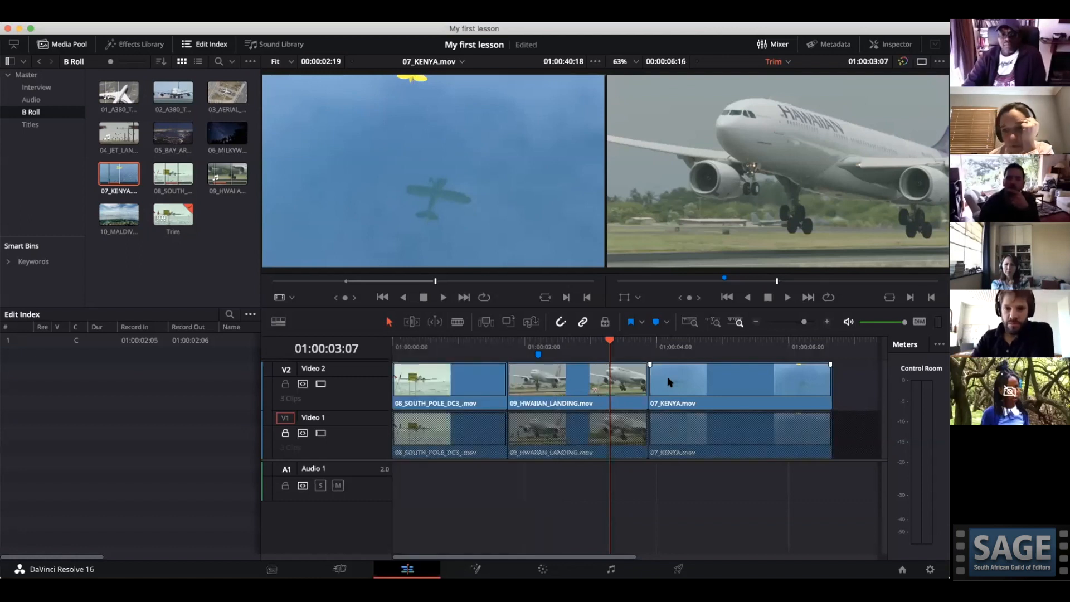
pyautogui.press('super+s')
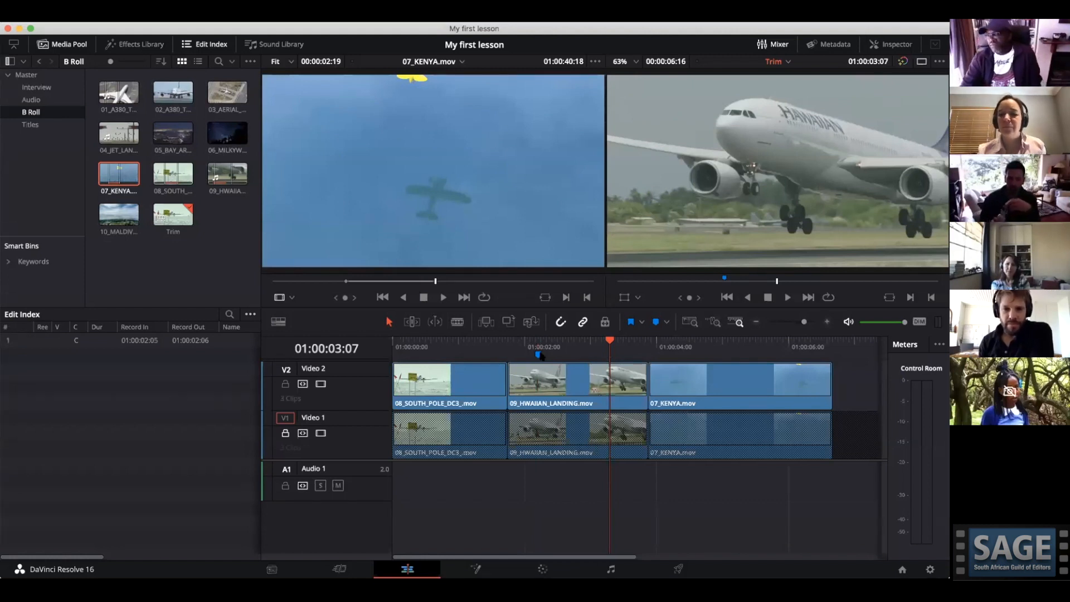
# Try extending the duration of the 01:00:02:05 marker to 00:00:20:01, and undo the change.
pyautogui.doubleClick(538, 355)
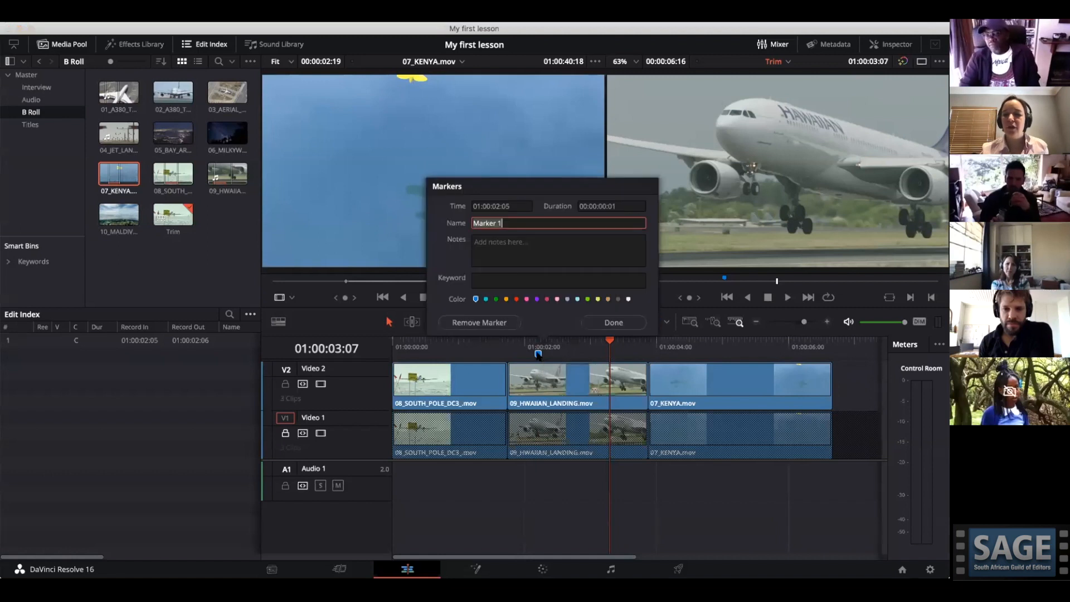
pyautogui.click(604, 205)
pyautogui.write('20')
pyautogui.press('Return')
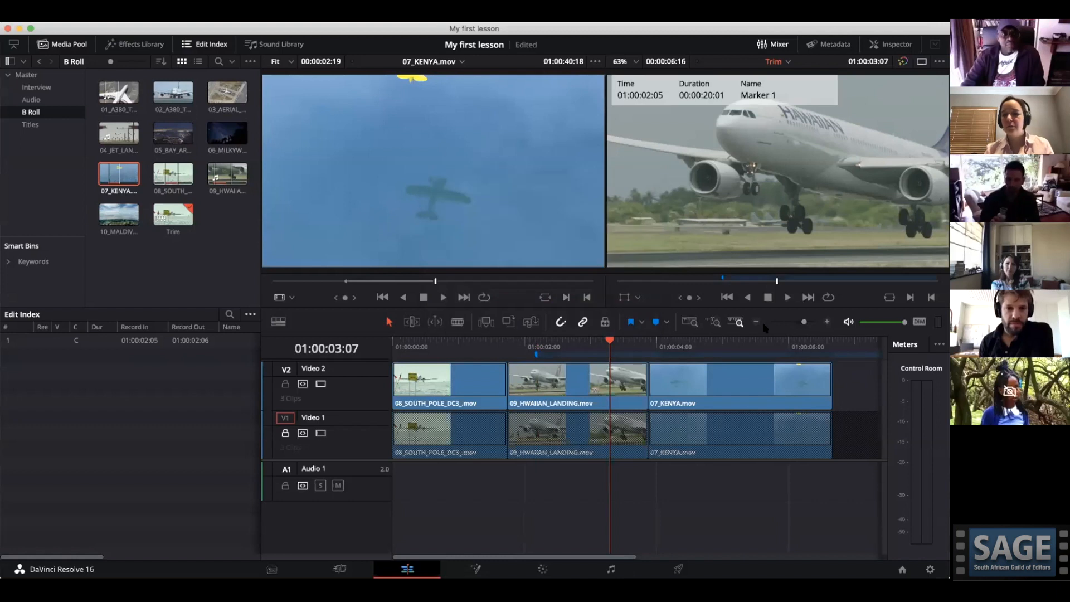
pyautogui.hscroll(5, 607, 360)
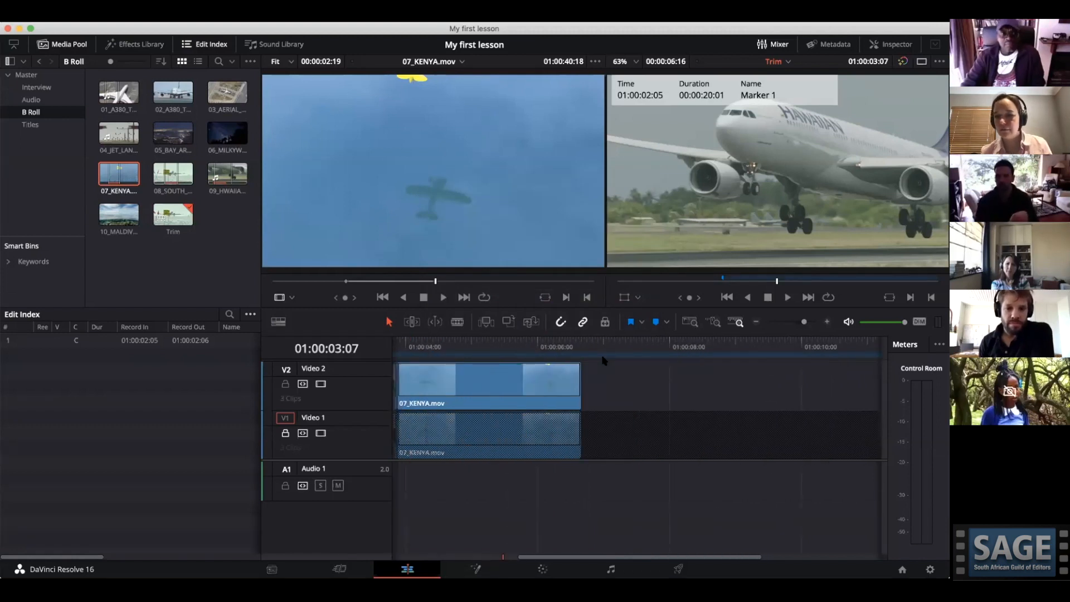
pyautogui.press('super+z')
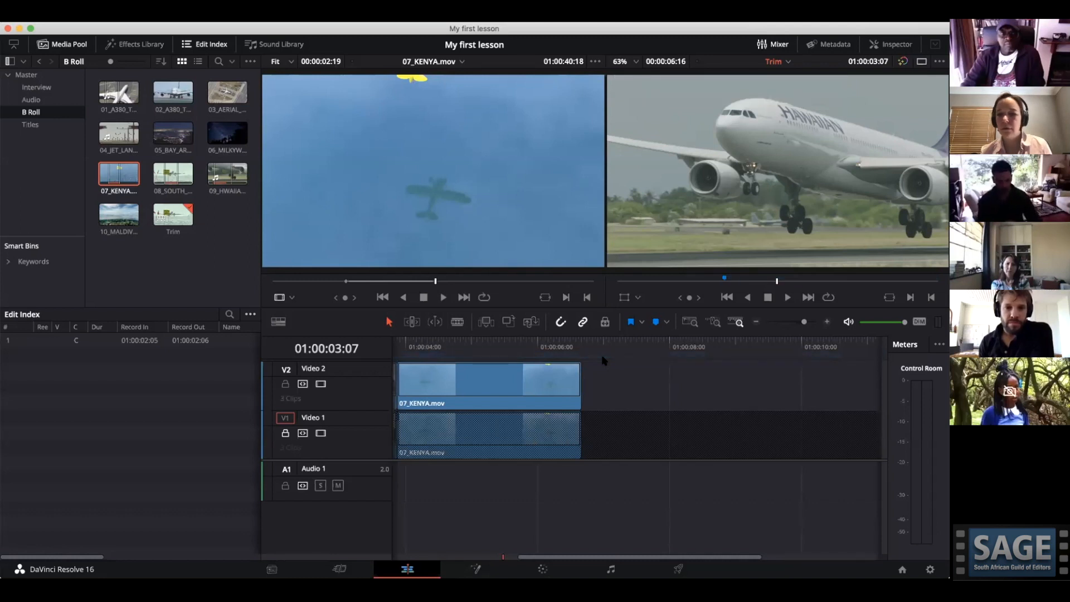
pyautogui.hscroll(-4, 604, 359)
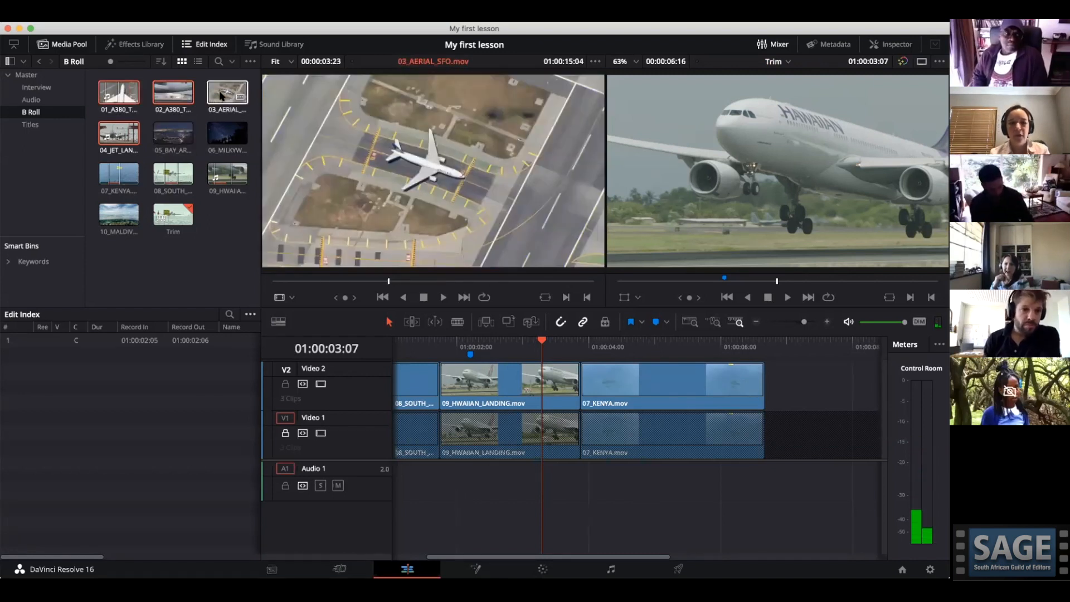
# Set the clip colour of 03_AERIAL_SFO.mov in the B Roll bin to Apricot.
pyautogui.rightClick(221, 96)
pyautogui.moveTo(295, 222)
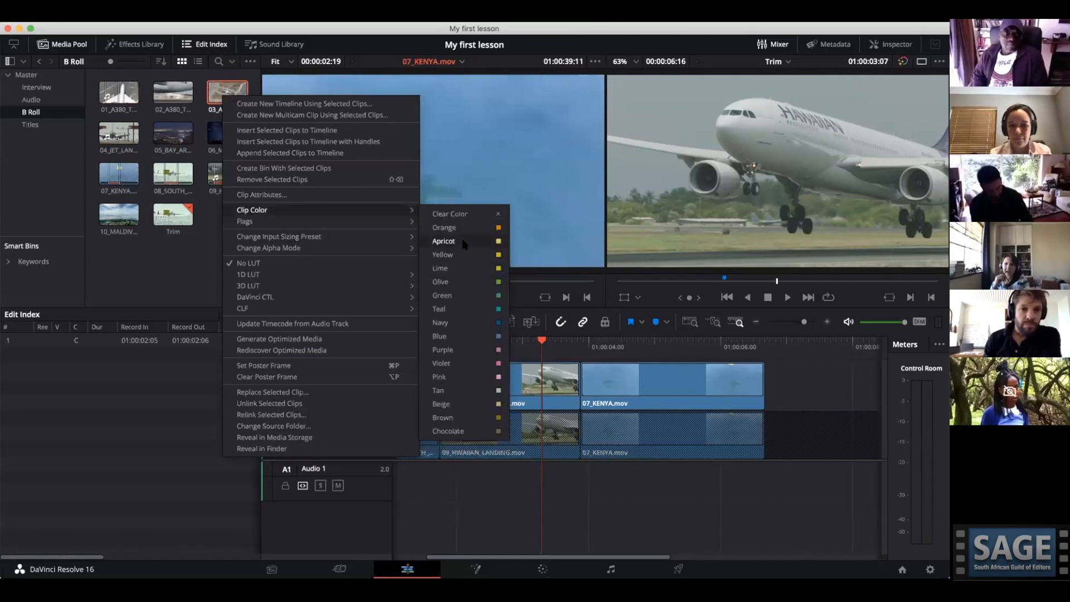
pyautogui.click(463, 243)
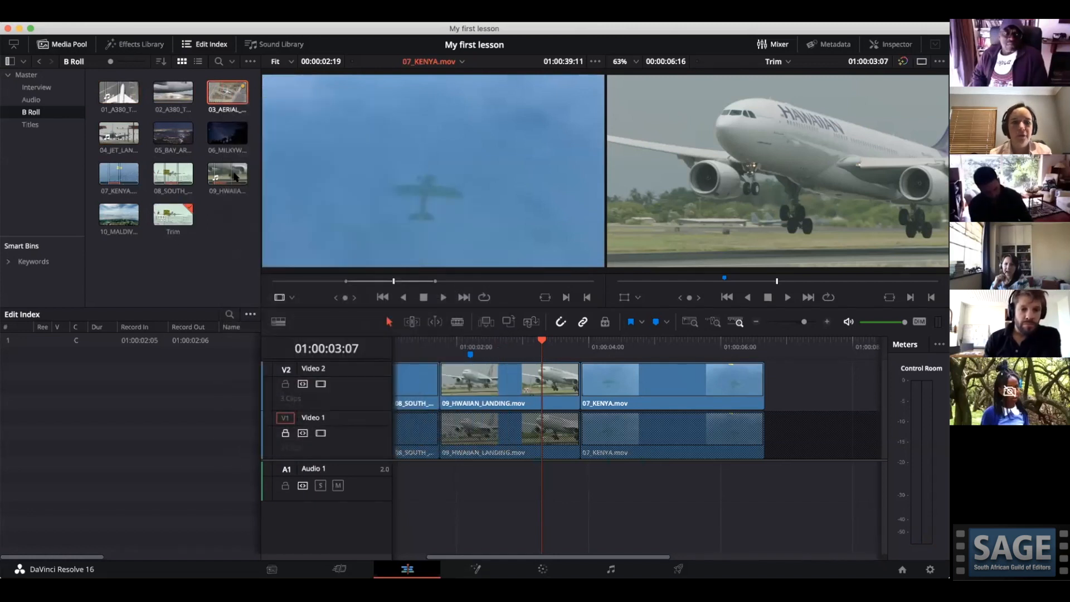
# Flag the first four B Roll clips, from 01_A380_TAXI.mov to 04_JET_LANDING_2.mov, in yellow.
pyautogui.click(130, 98)
pyautogui.keyDown('shift'); pyautogui.click(128, 130); pyautogui.keyUp('shift')
pyautogui.rightClick(134, 127)
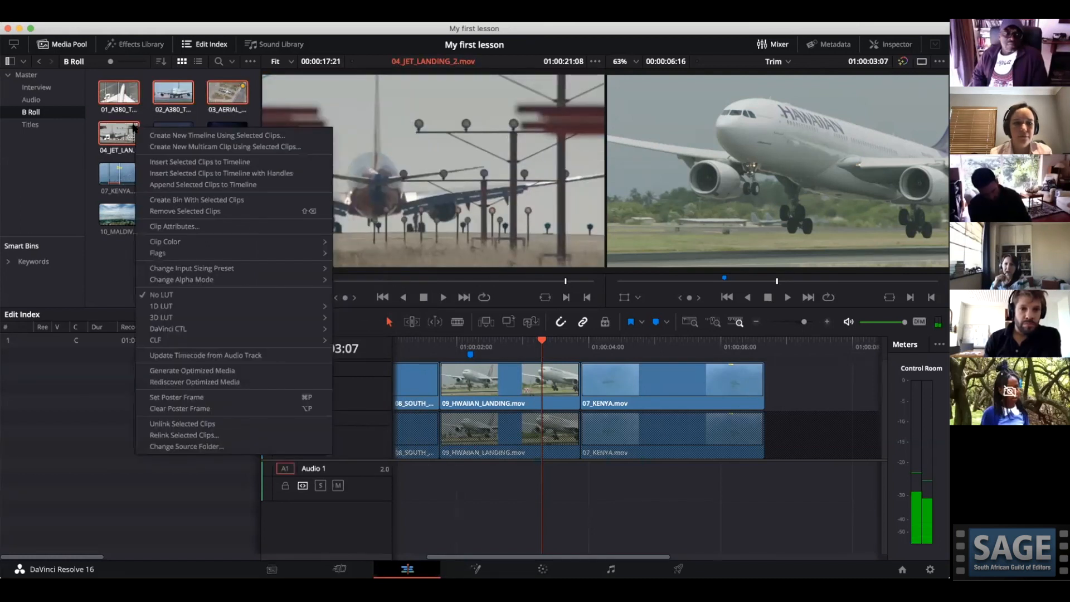
pyautogui.moveTo(221, 253)
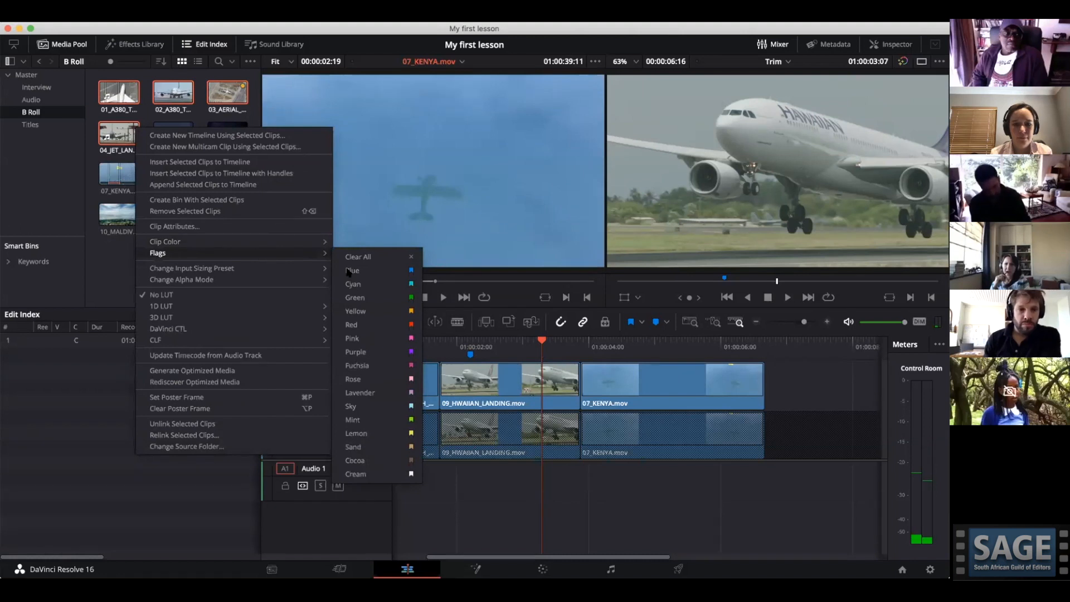
pyautogui.click(357, 311)
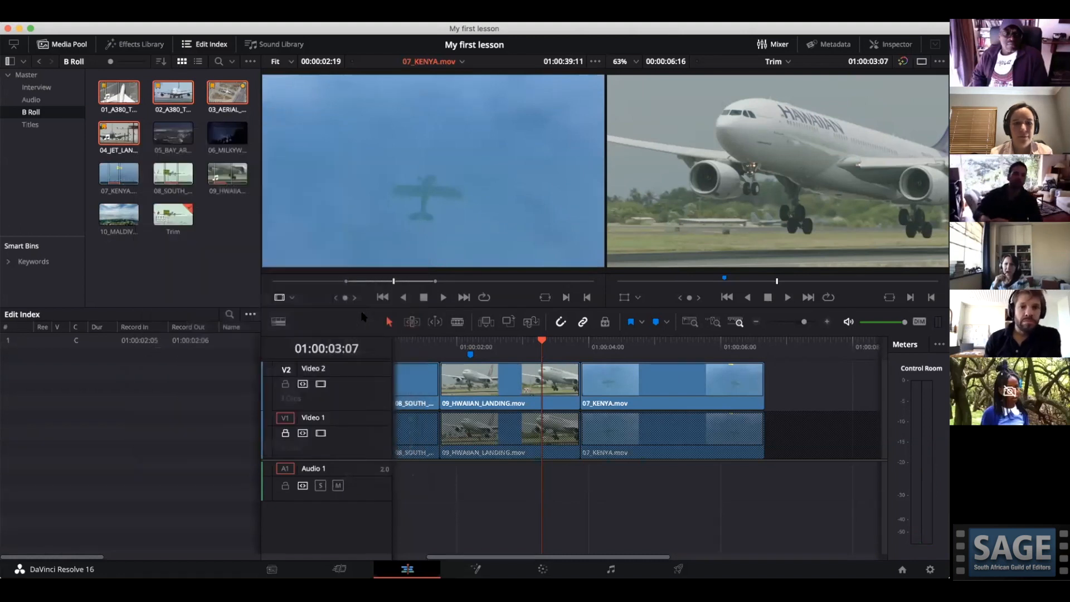
pyautogui.doubleClick(114, 93)
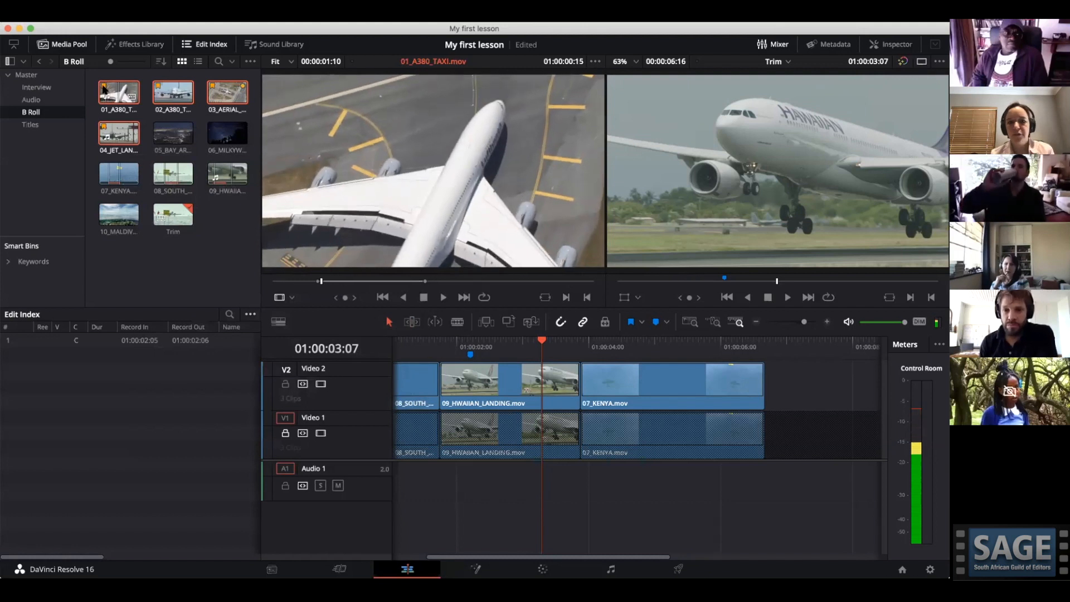
pyautogui.doubleClick(117, 174)
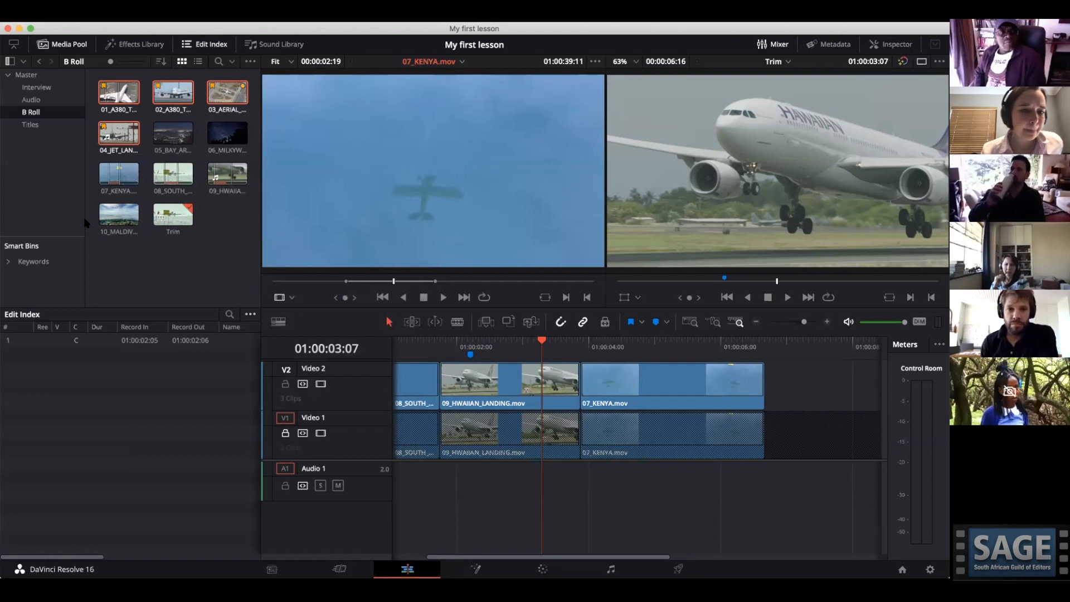
# Browse the effects library's video transitions, audio transitions, titles, generators and effects categories.
pyautogui.click(587, 511)
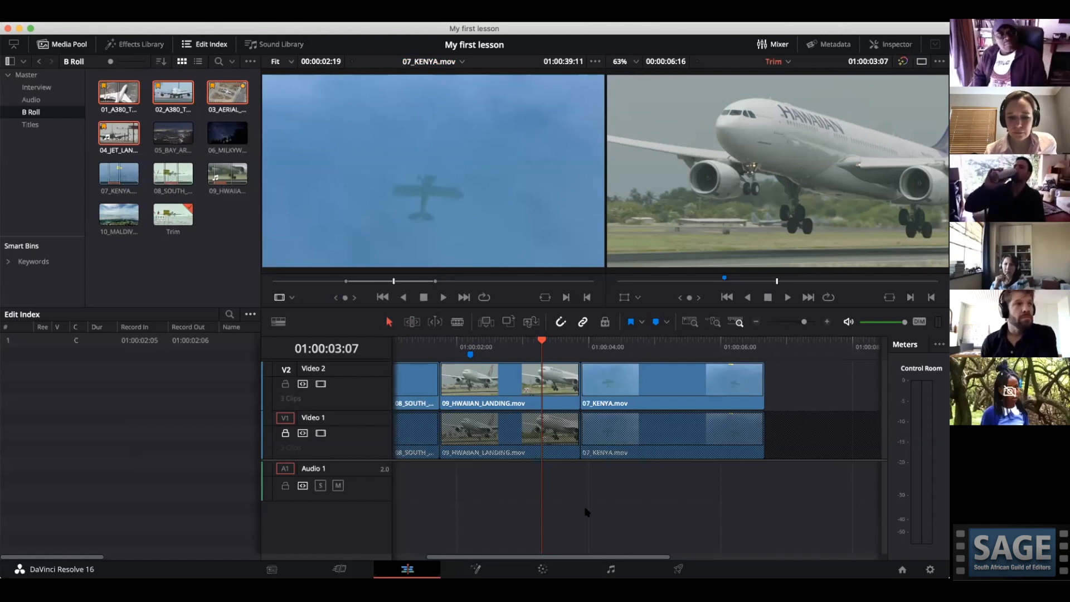
pyautogui.click(143, 45)
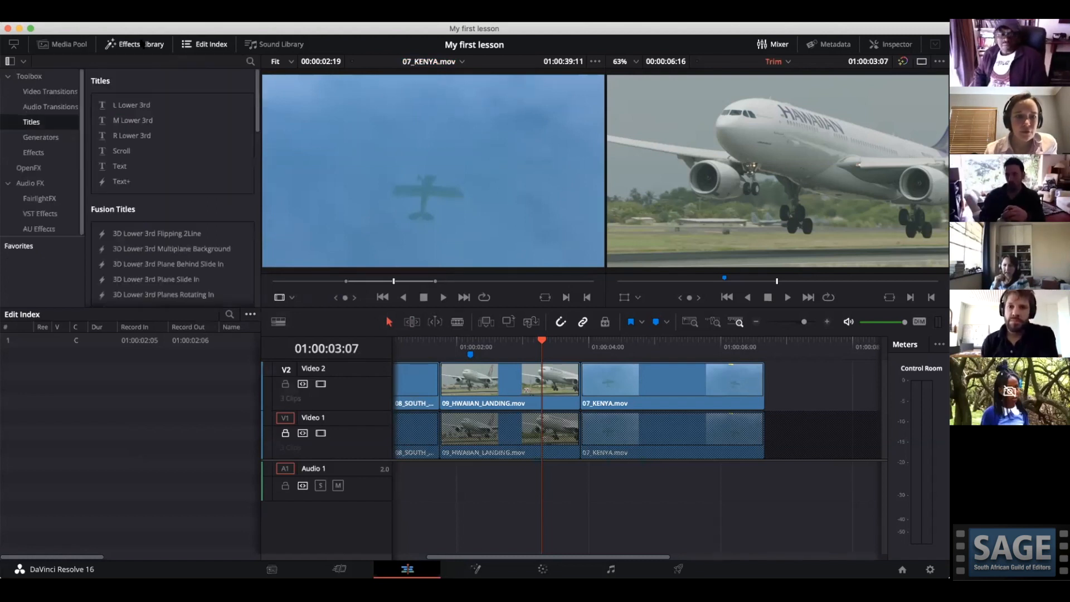
pyautogui.click(51, 95)
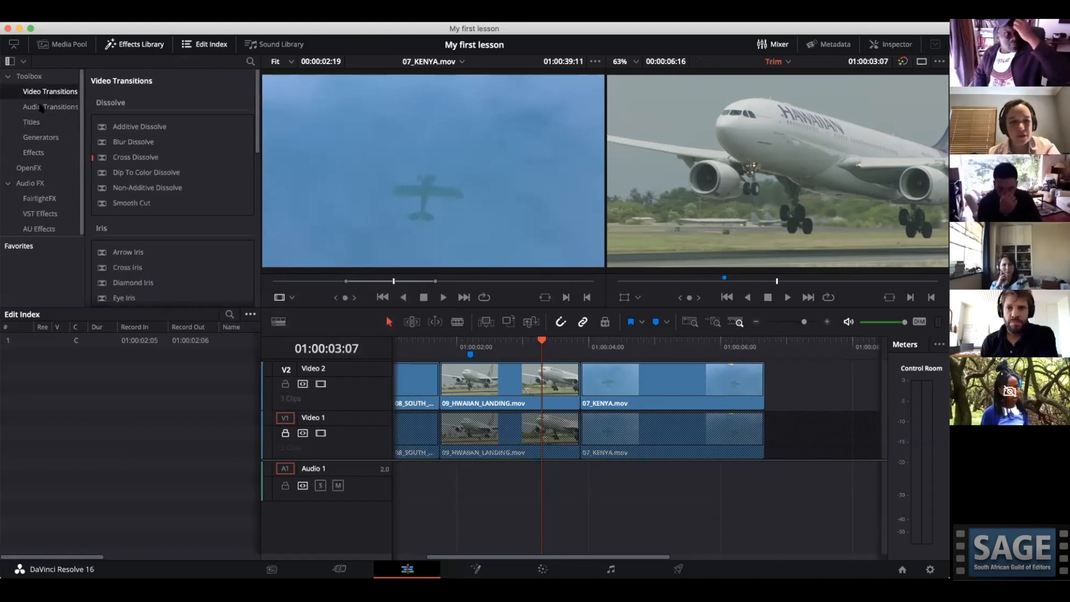
pyautogui.click(41, 108)
pyautogui.click(32, 123)
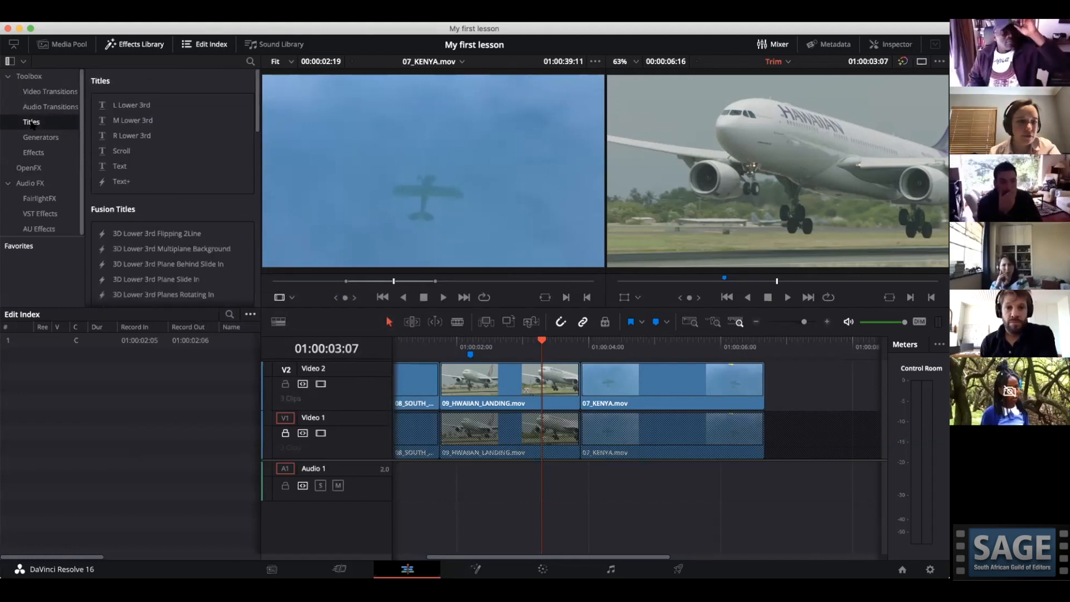
pyautogui.click(35, 137)
pyautogui.click(34, 154)
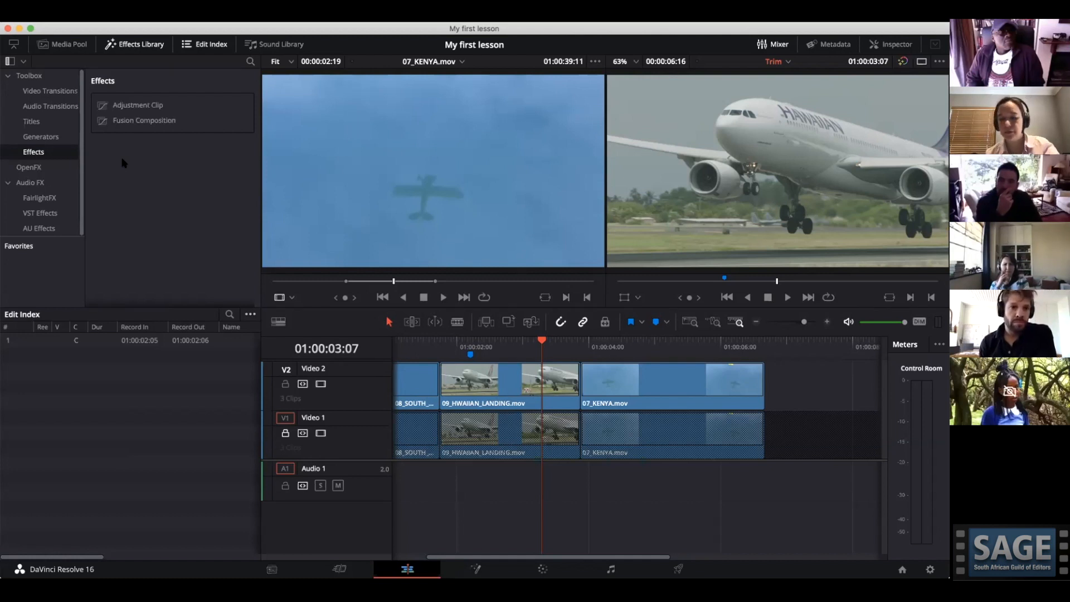
# Look through the full list of OpenFX filters in the effects library.
pyautogui.click(46, 165)
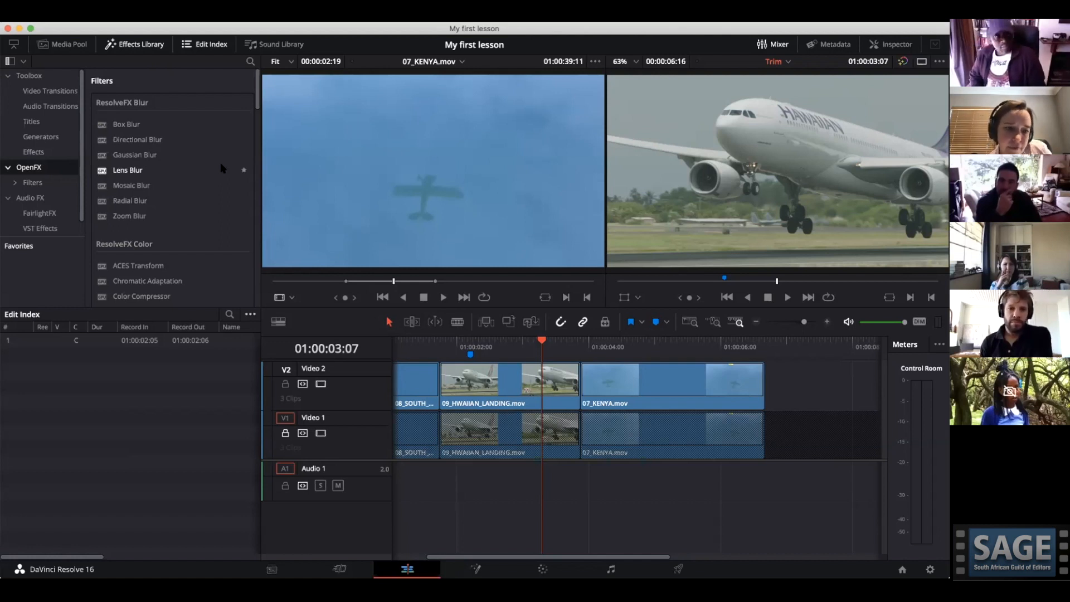
pyautogui.scroll(-5, 221, 168)
pyautogui.scroll(-5, 221, 168)
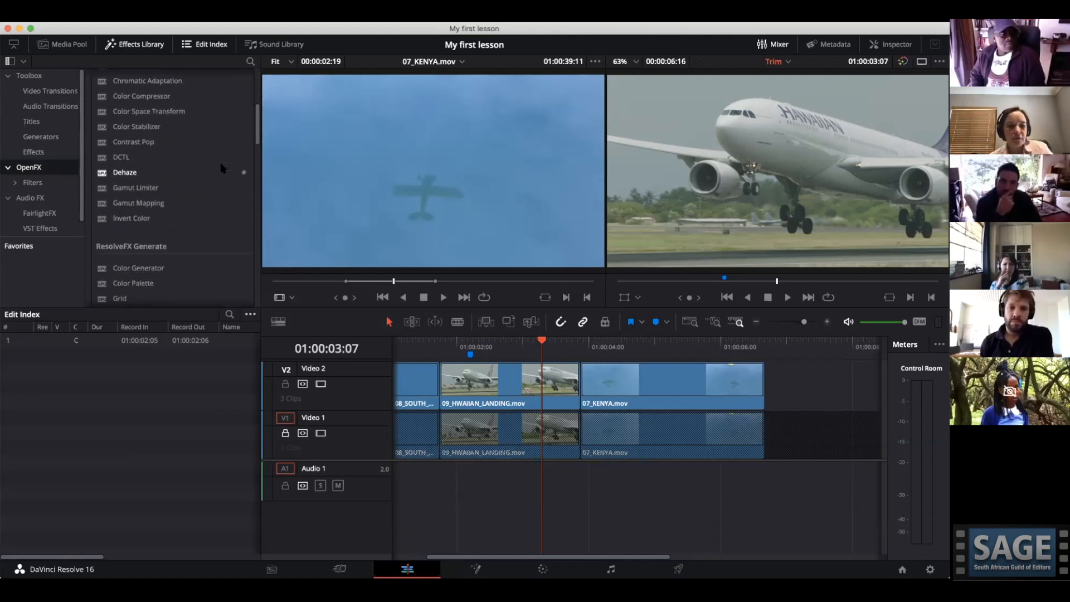
pyautogui.scroll(-5, 221, 168)
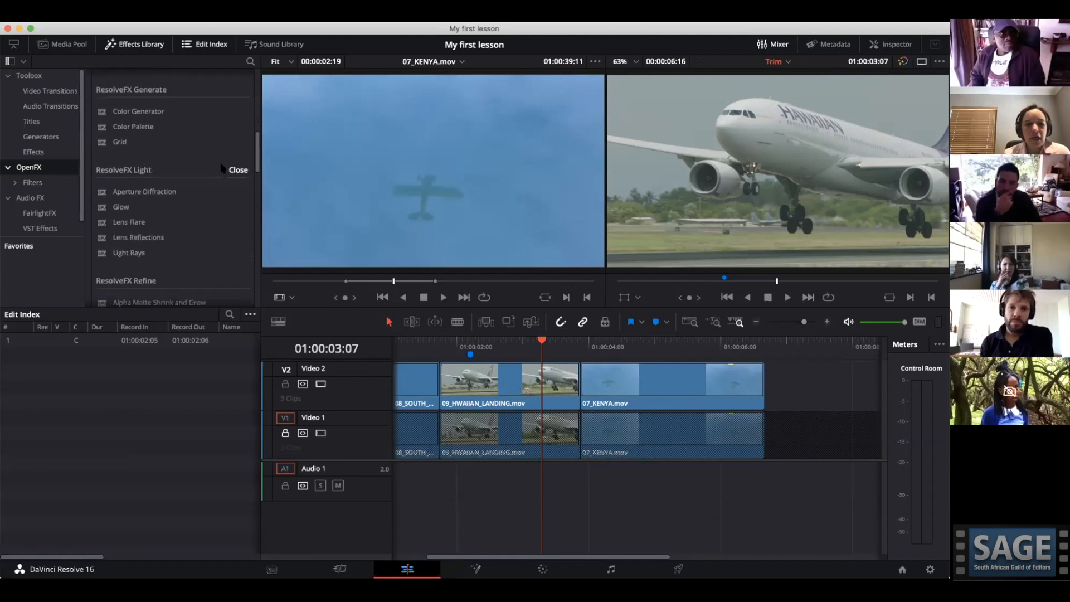
pyautogui.scroll(-4, 221, 168)
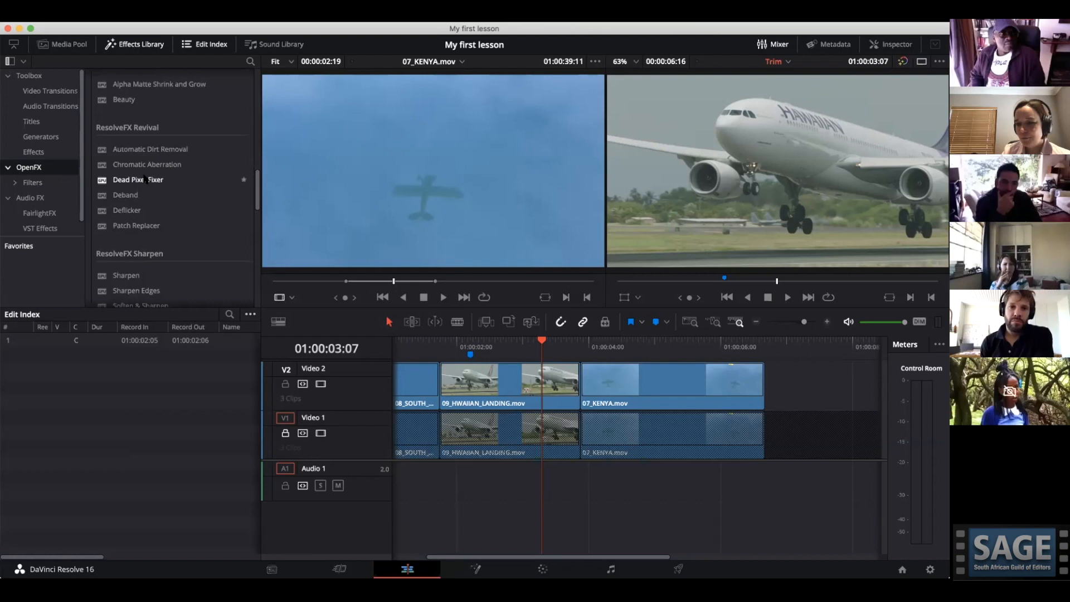
pyautogui.scroll(-2, 144, 178)
pyautogui.scroll(-5, 144, 179)
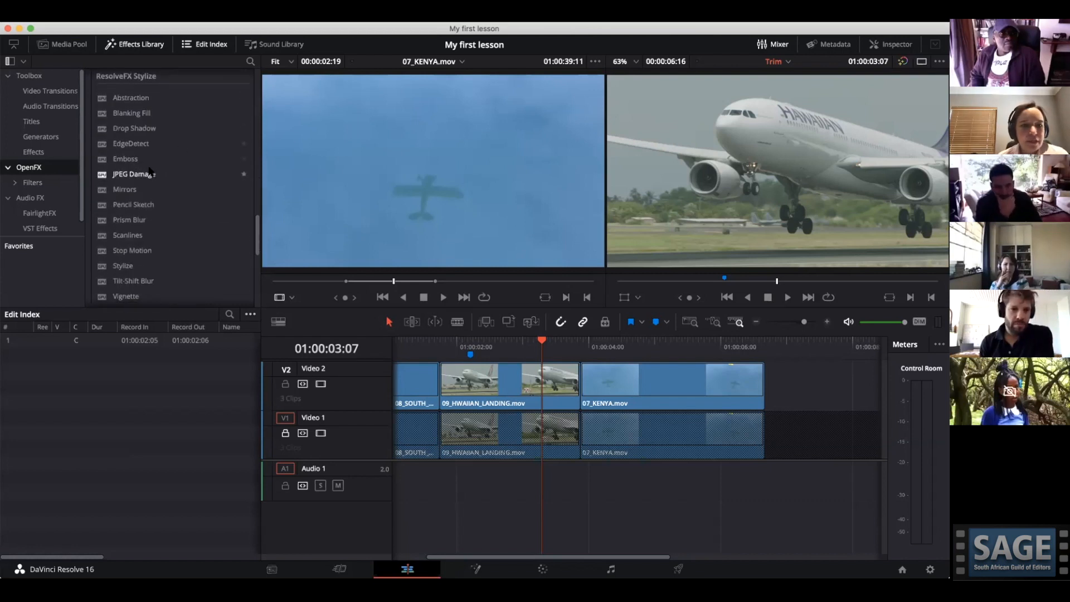
pyautogui.scroll(-5, 168, 164)
pyautogui.scroll(15, 188, 153)
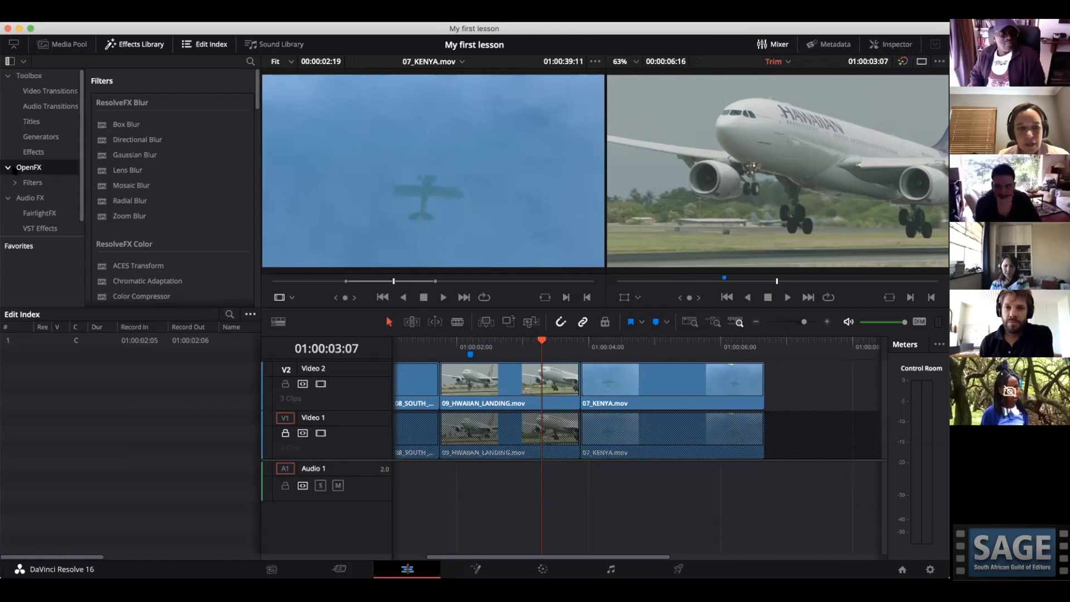
# Search the effects for "blur", apply the OpenFX Gaussian Blur to the 09_HWAIIAN_LANDING.mov clip on Video 2, and save the project.
pyautogui.click(28, 104)
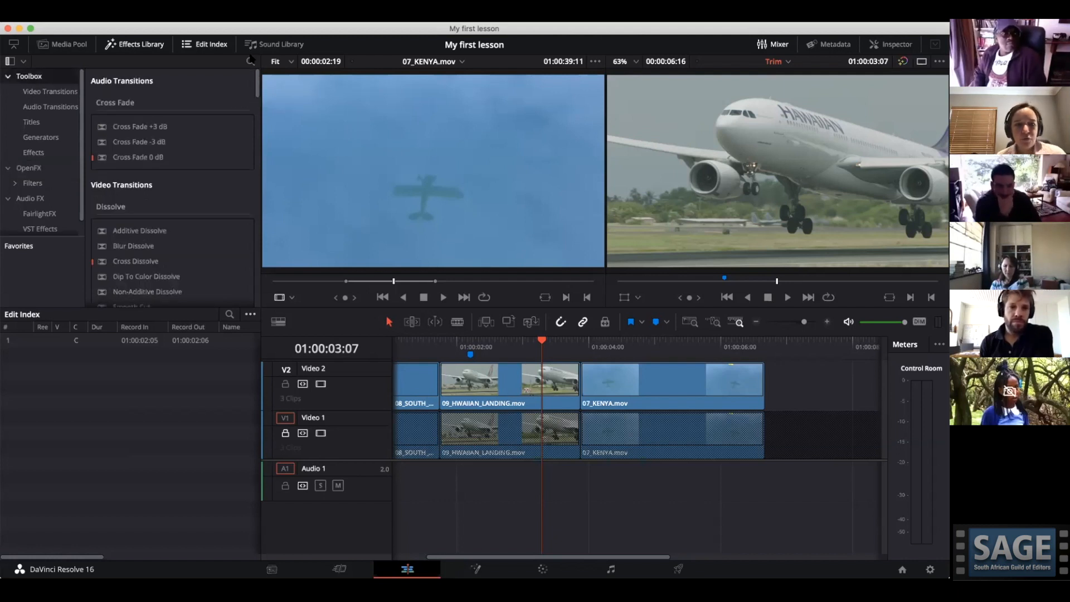
pyautogui.click(250, 61)
pyautogui.write('bl')
pyautogui.write('ur')
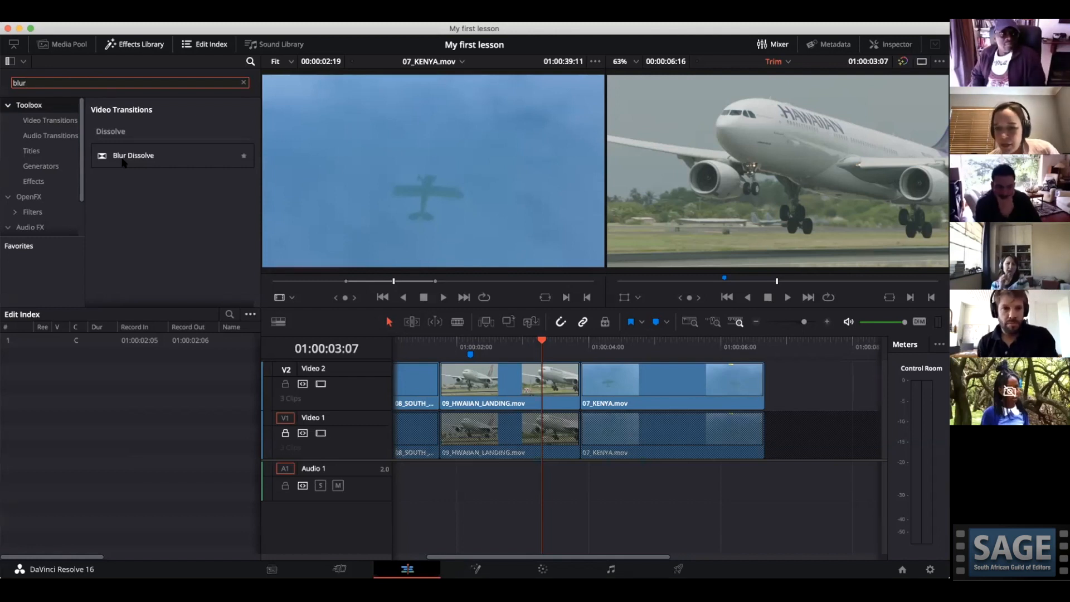
pyautogui.click(28, 196)
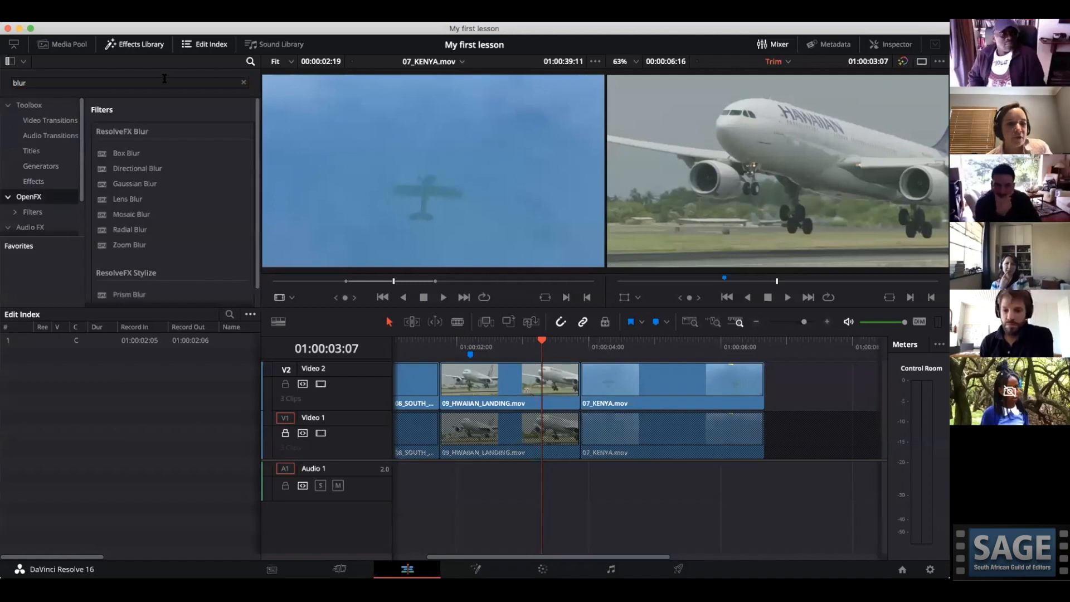
pyautogui.scroll(-1, 225, 181)
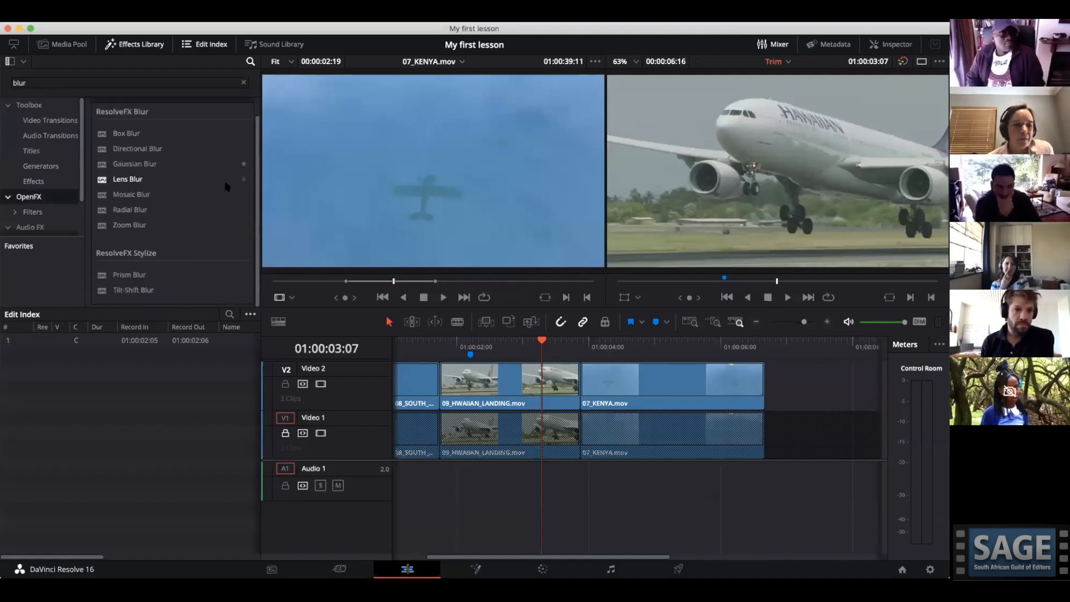
pyautogui.scroll(1, 226, 180)
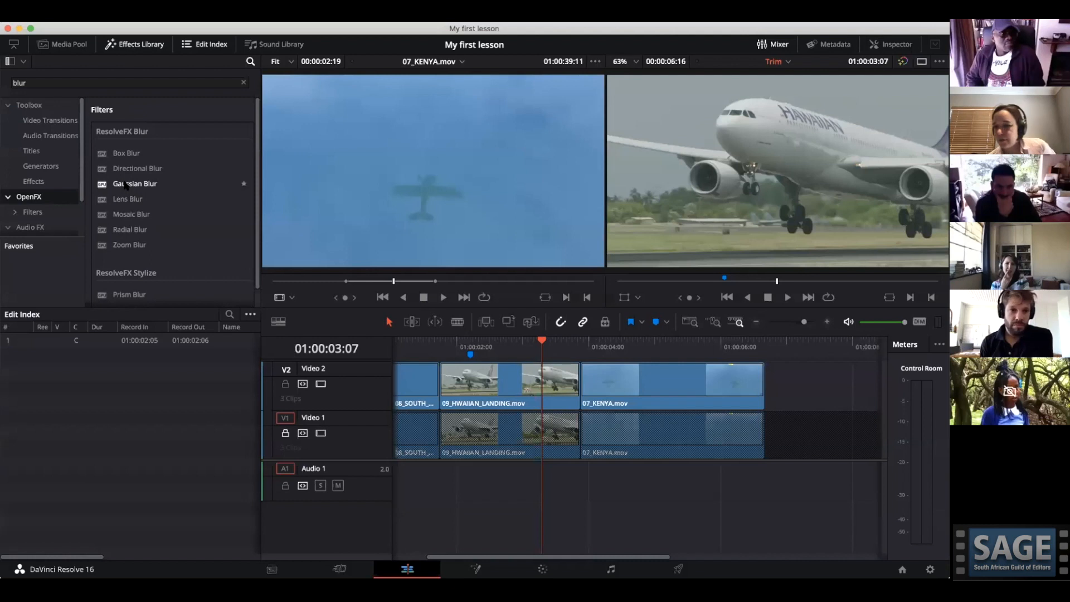
pyautogui.moveTo(125, 186); pyautogui.dragTo(468, 394)
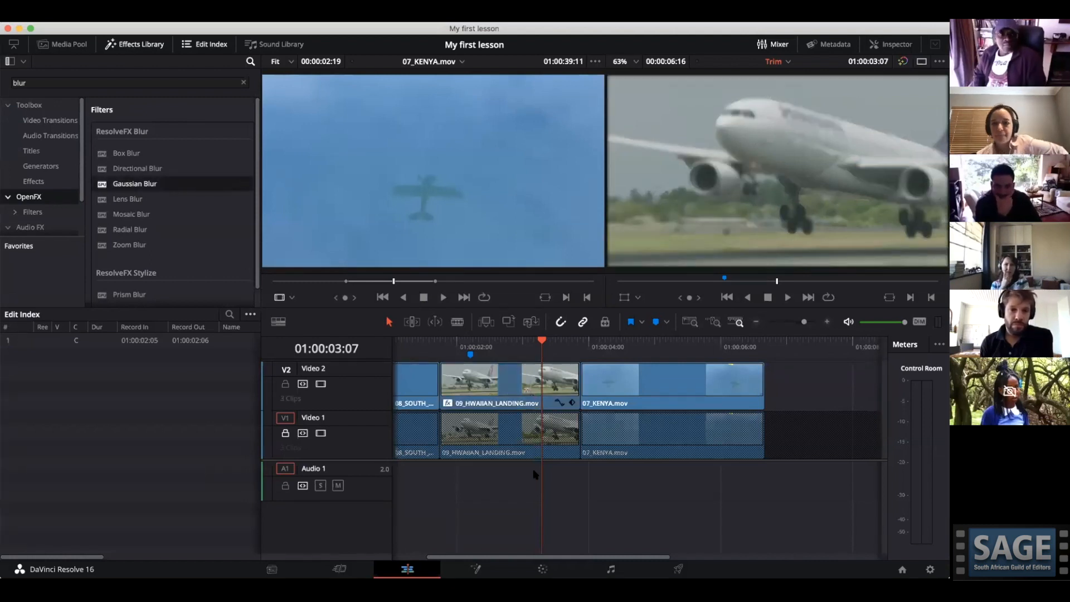
pyautogui.click(516, 382)
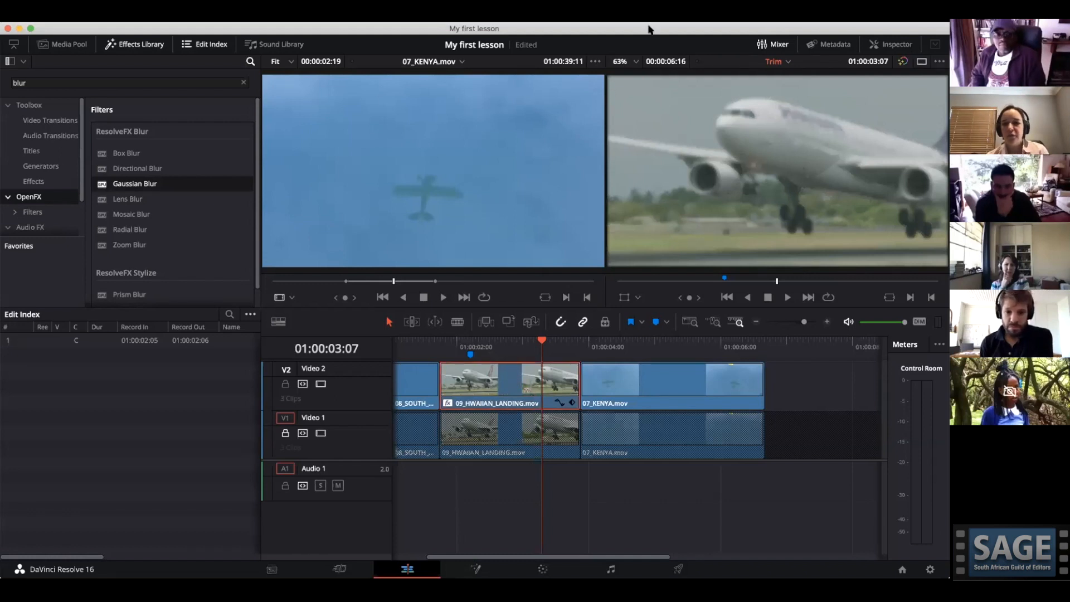
pyautogui.press('super+s')
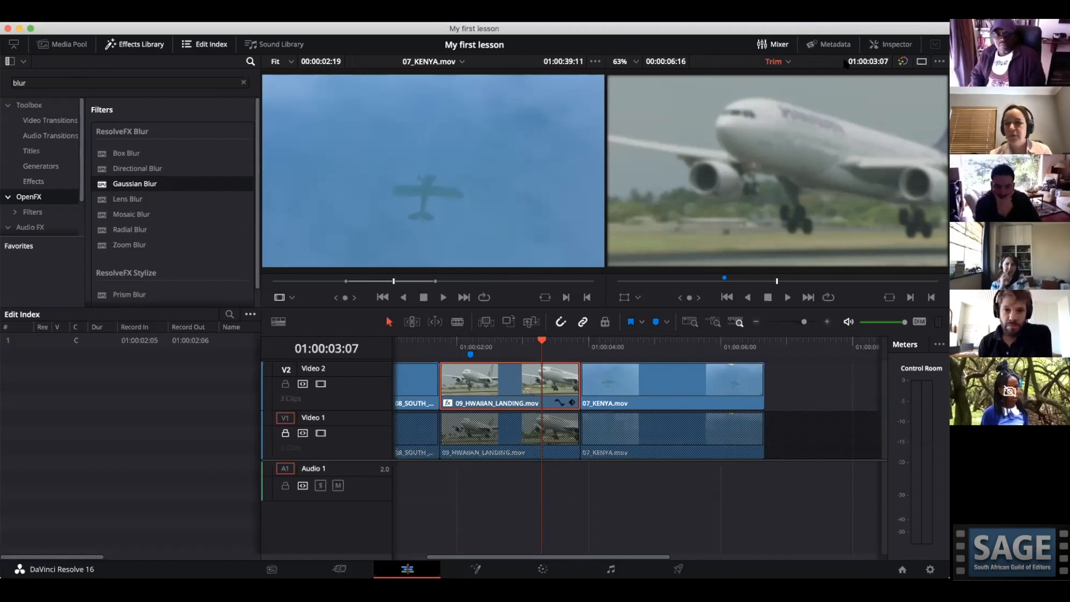
# View the Hawaiian landing clip's metadata, and display the Mixer and the Inspector.
pyautogui.click(891, 45)
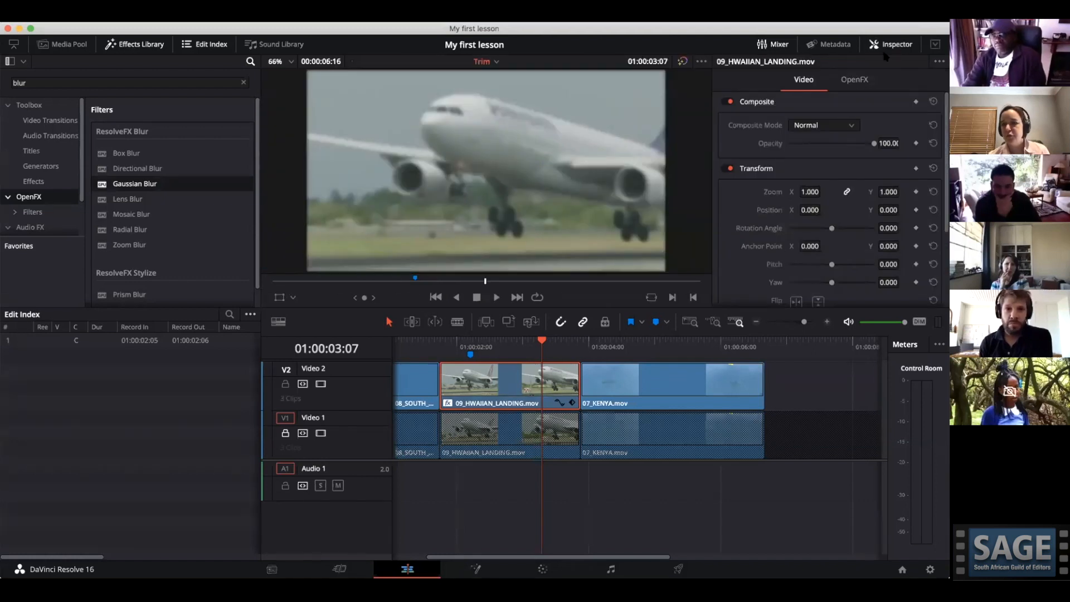
pyautogui.click(819, 44)
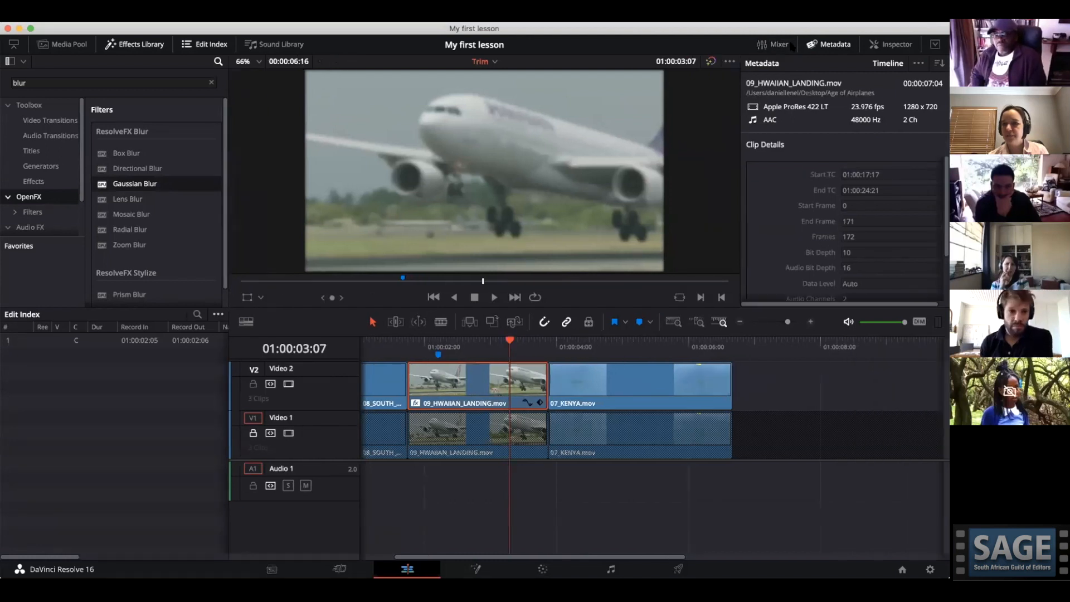
pyautogui.click(774, 44)
pyautogui.click(890, 44)
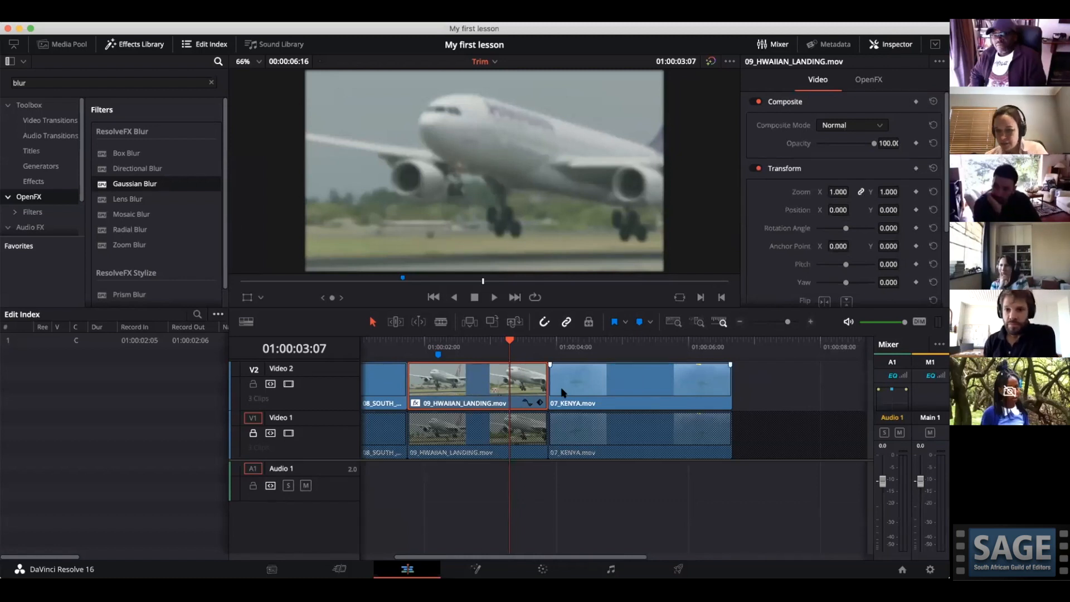
# Set the horizontal and vertical strength of the Video 2 landing clip's Gaussian Blur to 0.324 and save the project.
pyautogui.click(464, 437)
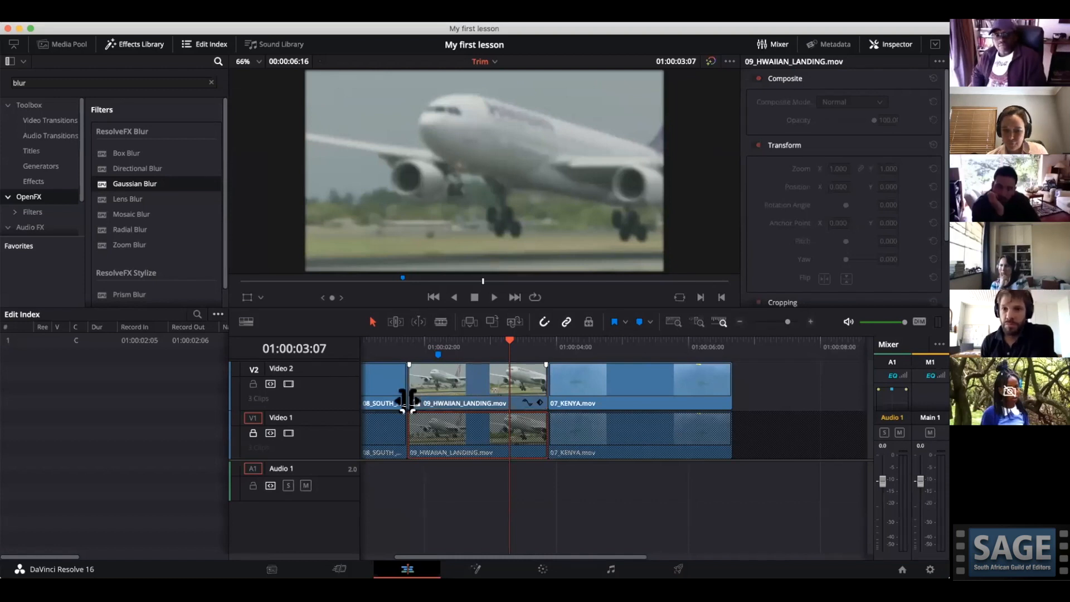
pyautogui.click(428, 406)
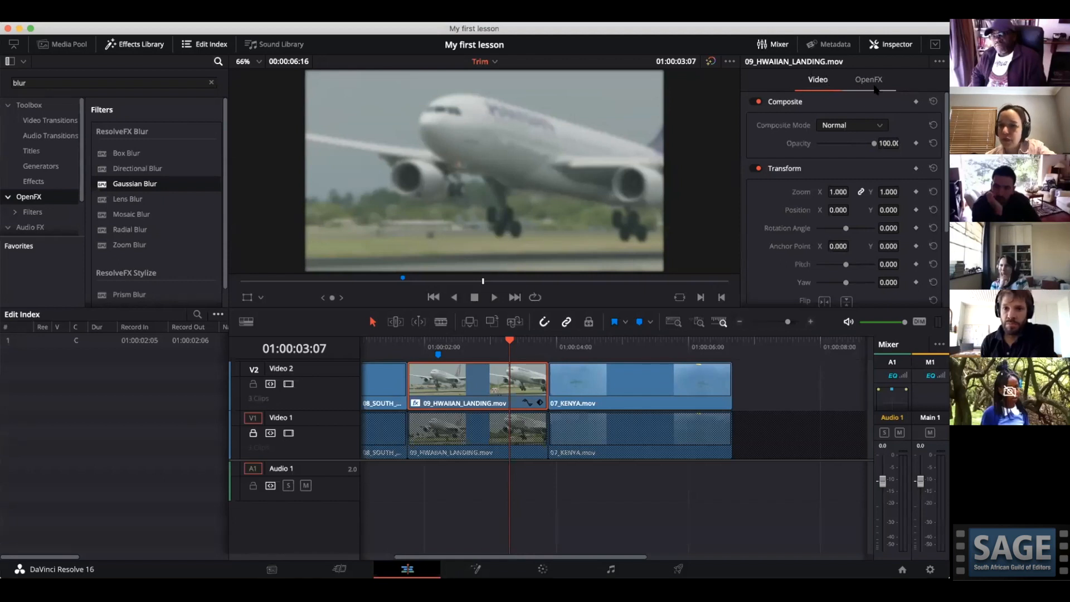
pyautogui.click(870, 79)
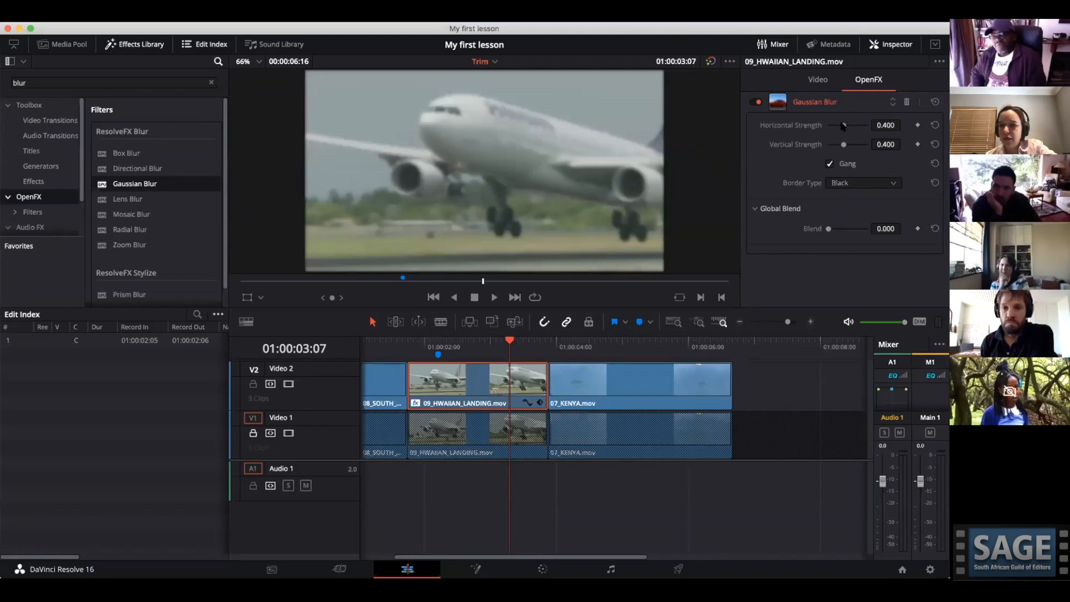
pyautogui.moveTo(842, 126)
pyautogui.mouseDown()
pyautogui.moveTo(832, 126)
pyautogui.moveTo(861, 128)
pyautogui.moveTo(832, 132)
pyautogui.moveTo(842, 130)
pyautogui.mouseUp()
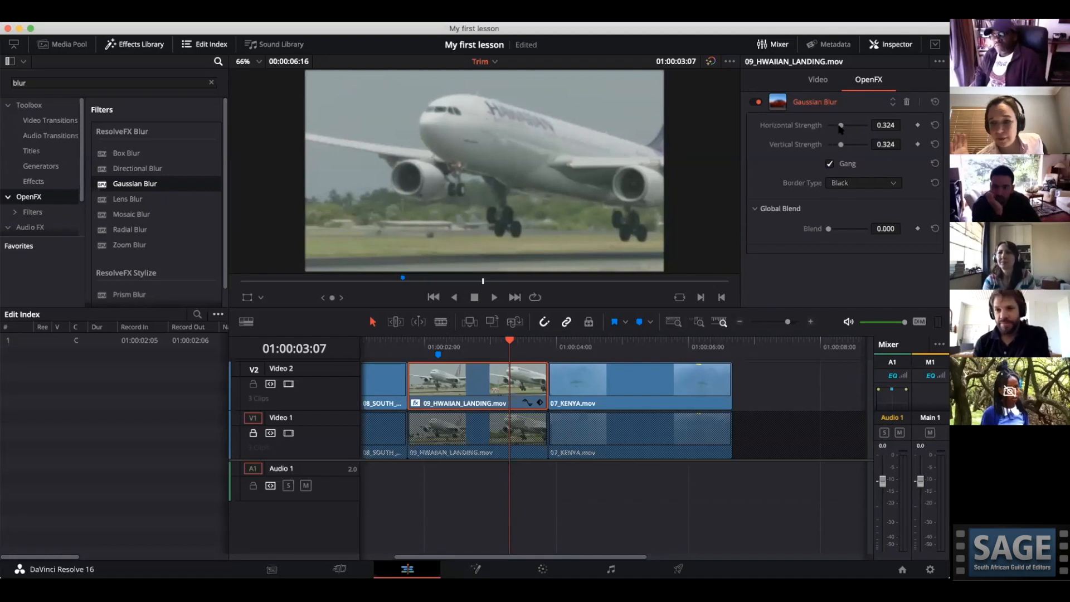
pyautogui.press('super+s')
pyautogui.click(529, 487)
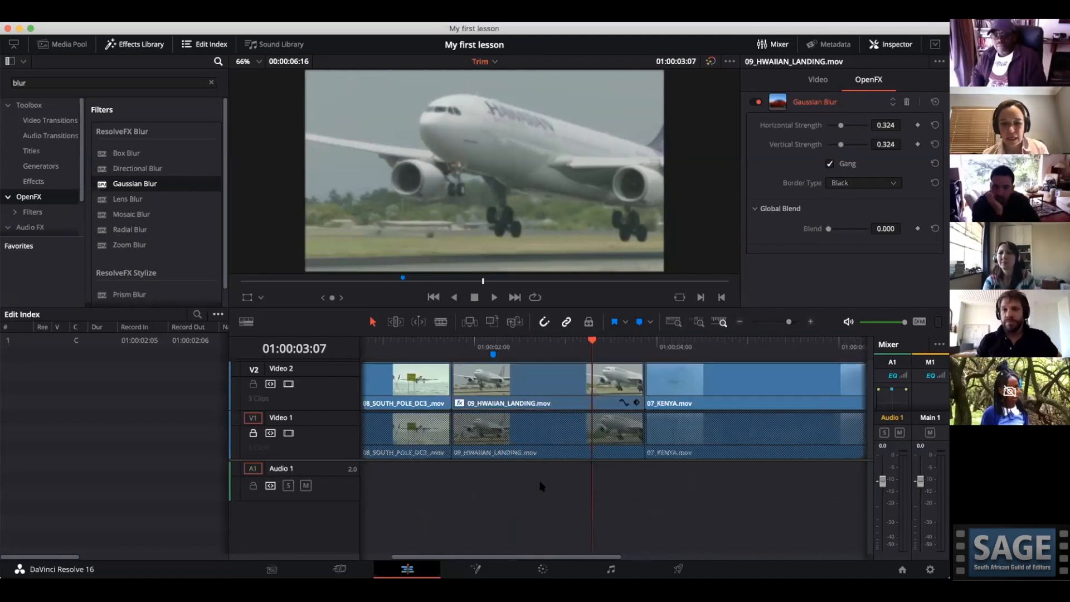
# Clear the effects search and add a basic Text title on a new track above Video 2, starting at the blue marker.
pyautogui.hscroll(10, 541, 487)
pyautogui.hscroll(-5, 541, 486)
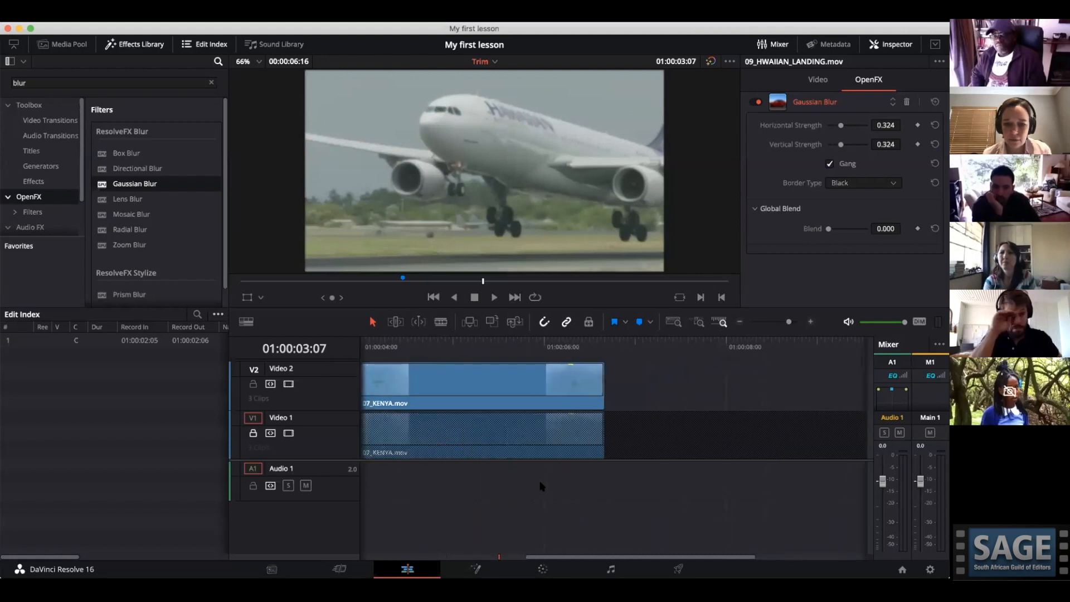
pyautogui.hscroll(-5, 541, 487)
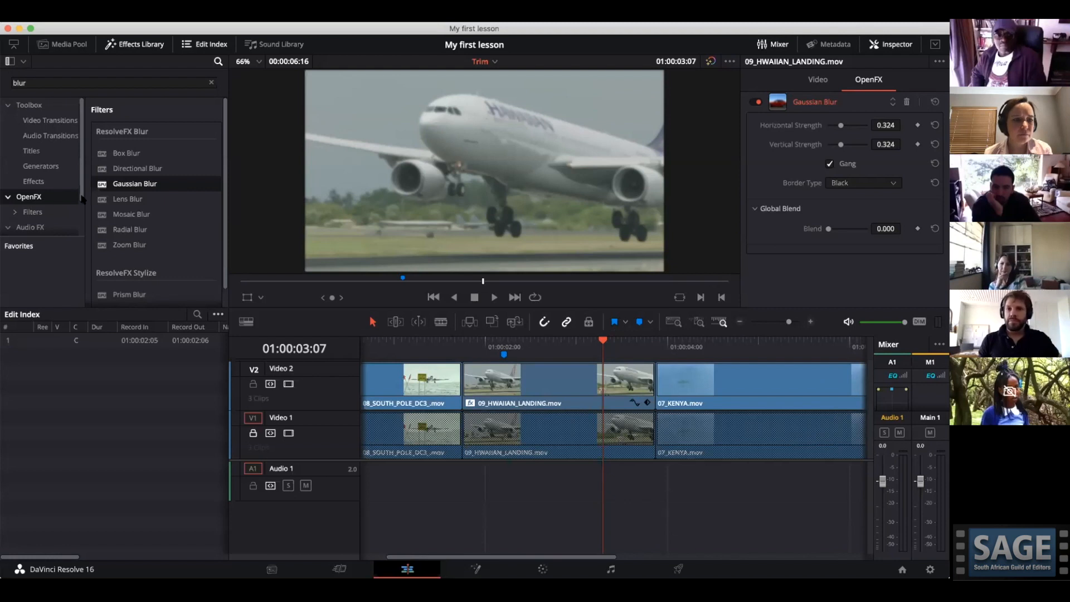
pyautogui.click(31, 150)
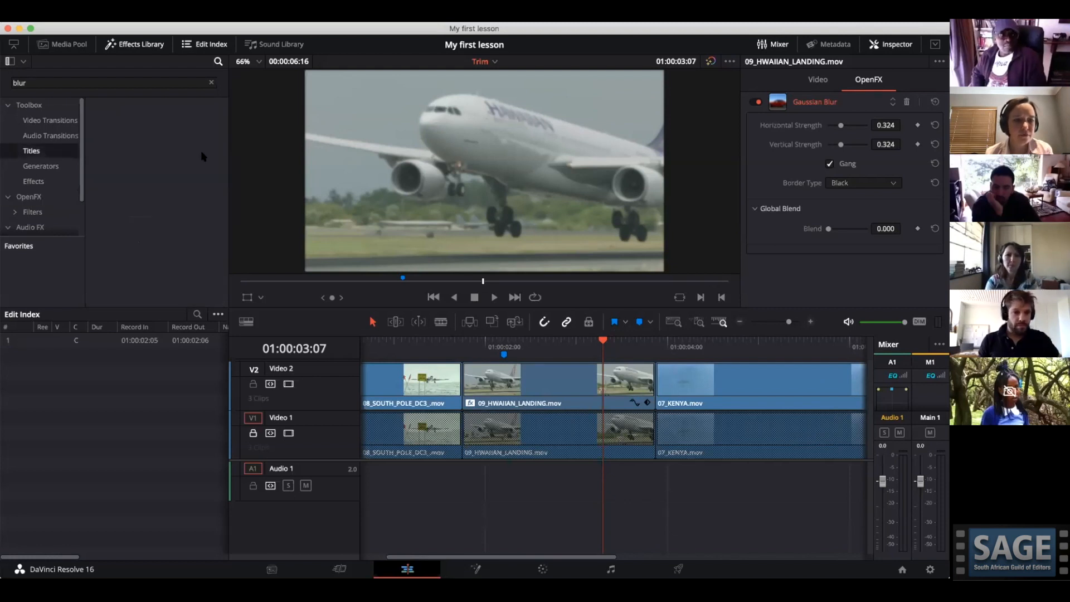
pyautogui.click(210, 82)
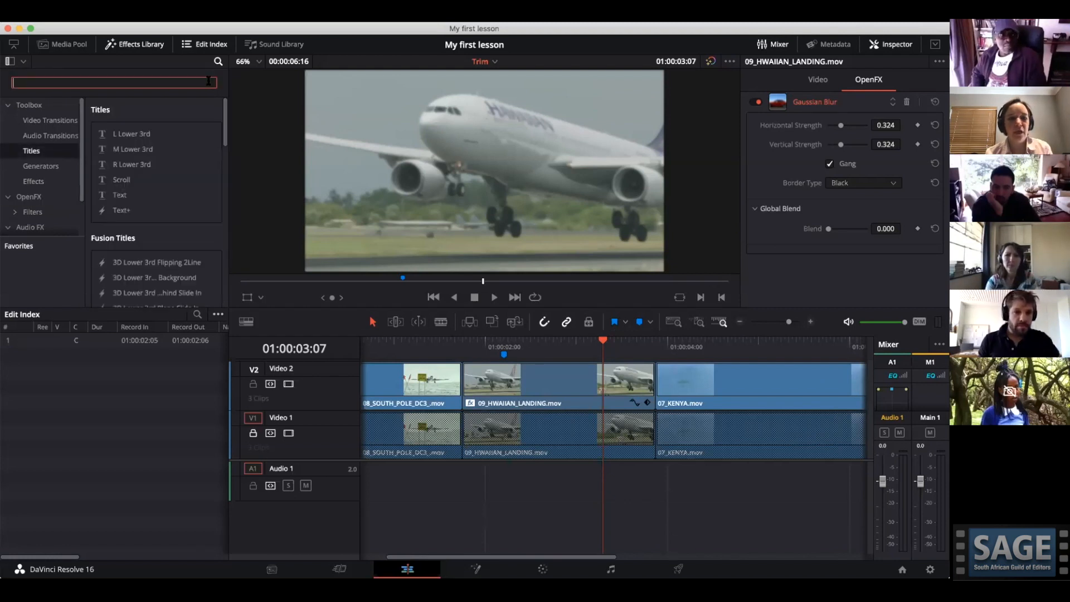
pyautogui.scroll(-3, 155, 224)
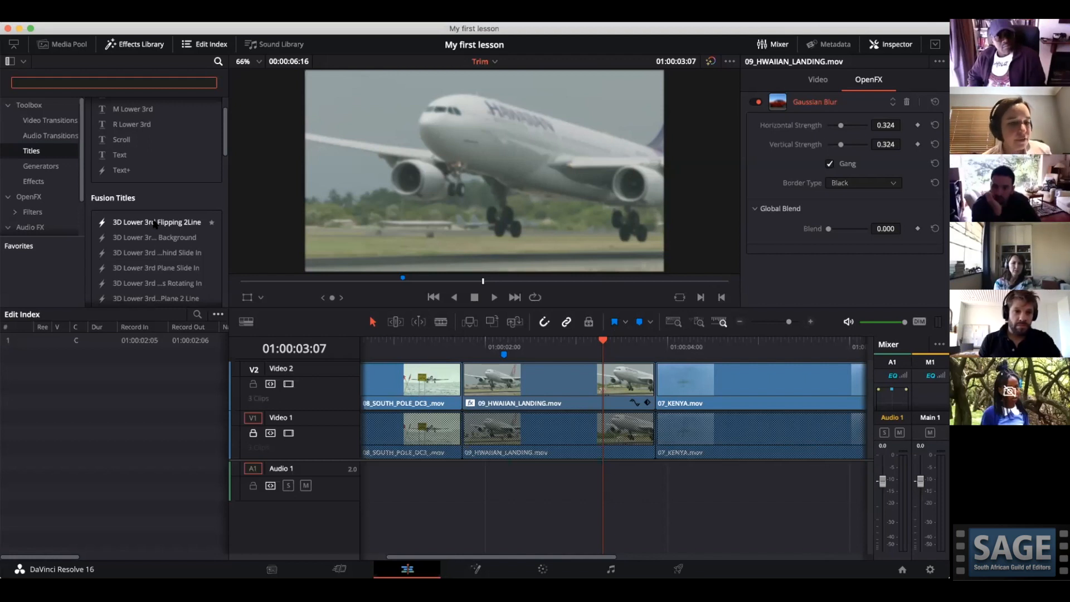
pyautogui.scroll(2, 161, 203)
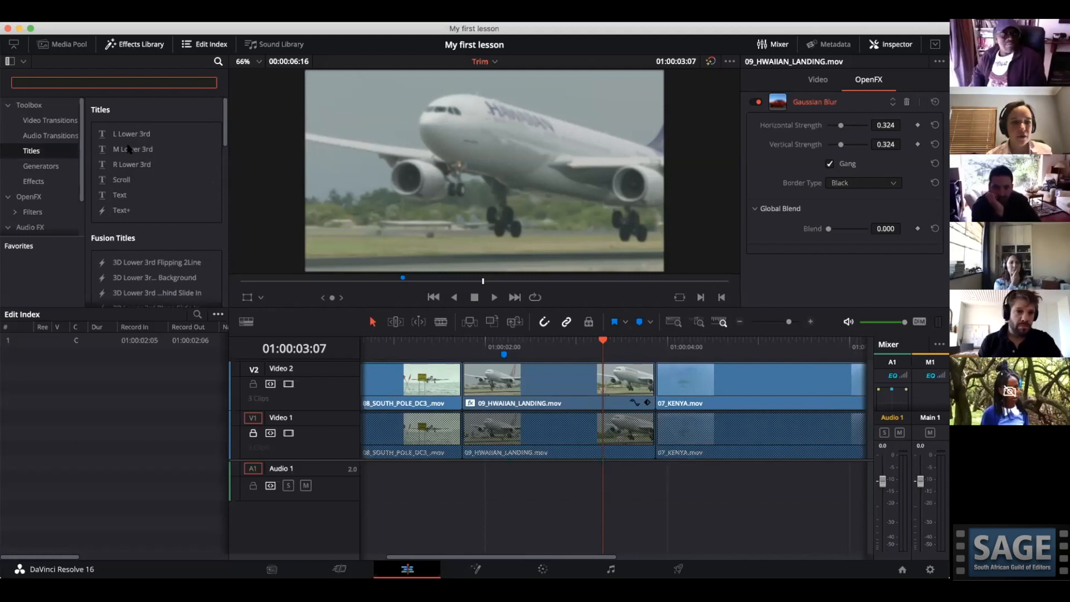
pyautogui.moveTo(120, 195)
pyautogui.mouseDown()
pyautogui.moveTo(758, 344)
pyautogui.moveTo(502, 375)
pyautogui.moveTo(510, 379)
pyautogui.mouseUp()
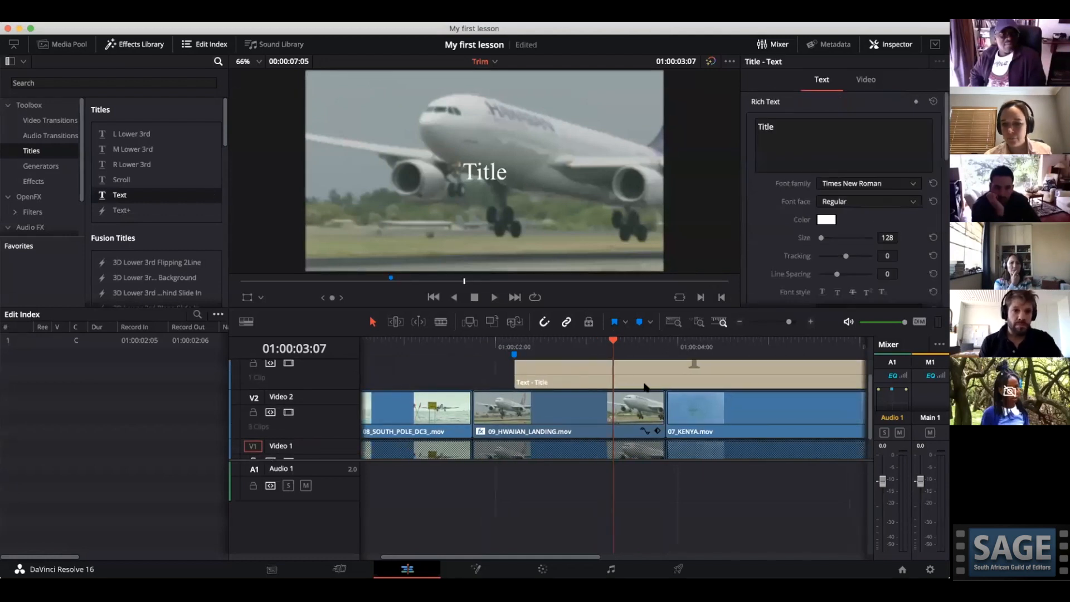
# Change the text of the title above Video 2 to "Airplanes" and set its font family to Ubuntu.
pyautogui.click(627, 373)
pyautogui.click(821, 126)
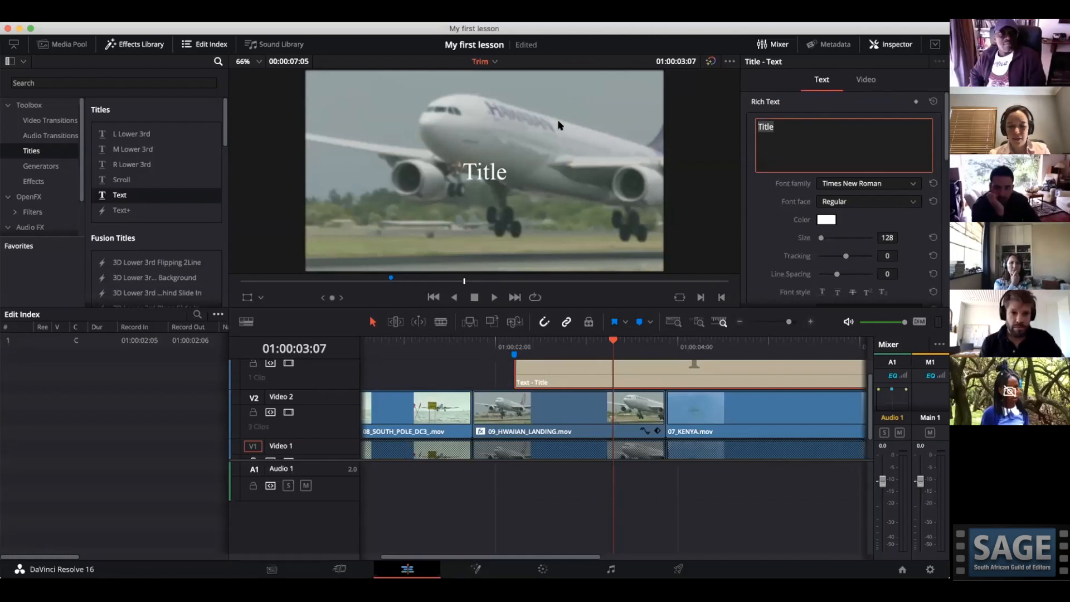
pyautogui.write('Airplaines')
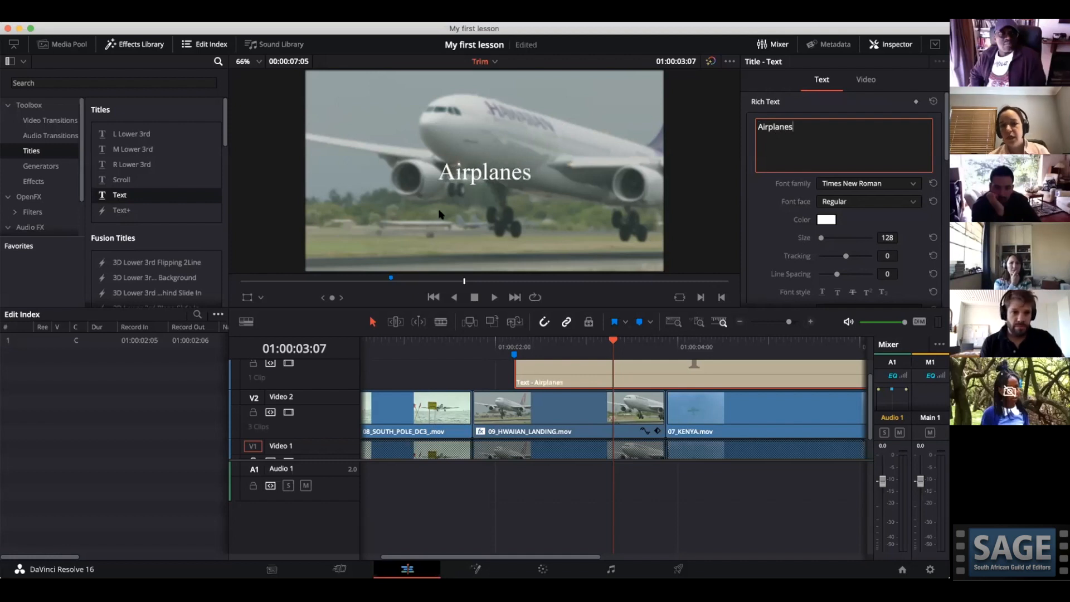
pyautogui.click(849, 183)
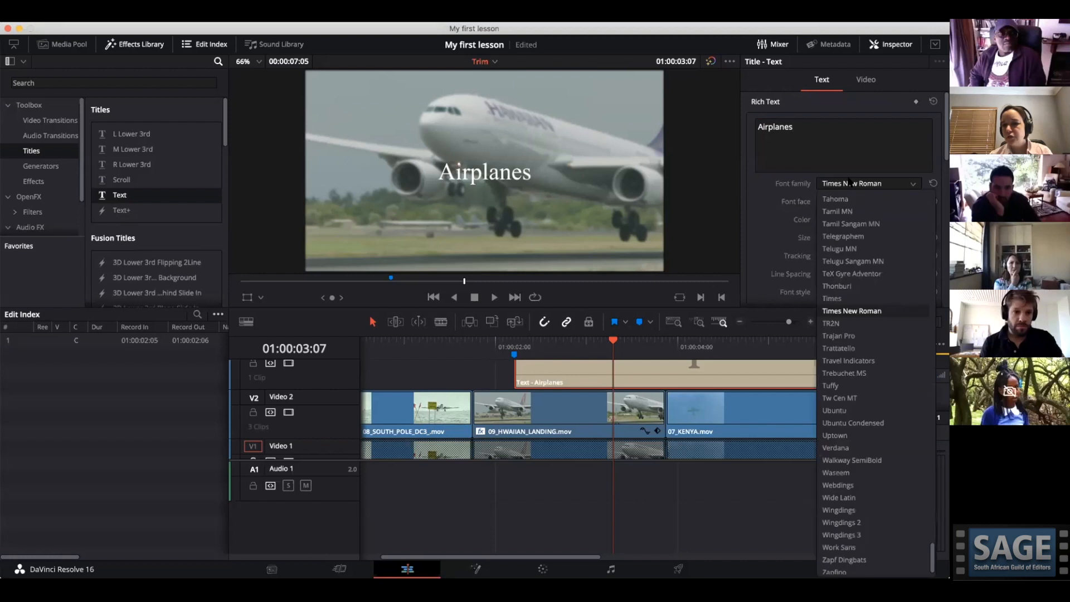
pyautogui.click(832, 411)
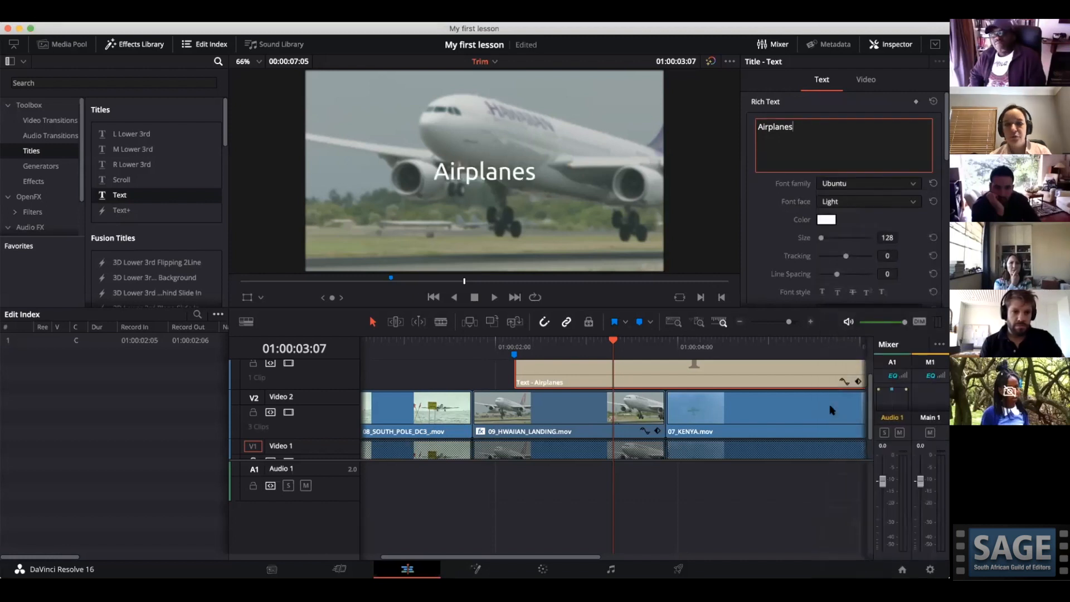
# Reposition the Airplanes title in the lower-left area of the video frame and deselect it.
pyautogui.moveTo(455, 173); pyautogui.dragTo(397, 201)
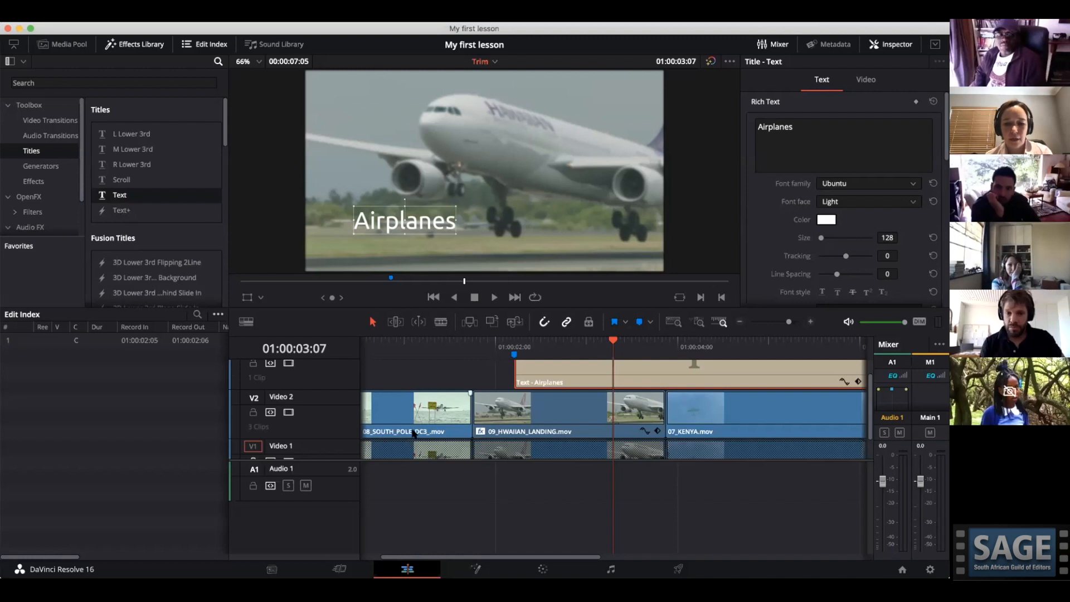
pyautogui.click(577, 504)
pyautogui.press('super+minus')
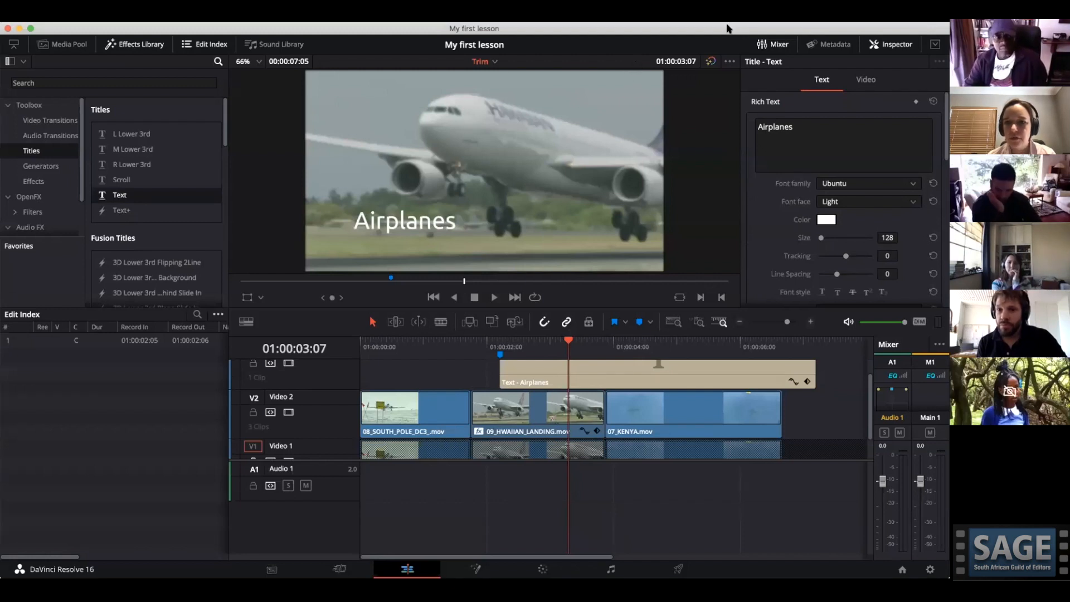
# Switch from the Trim timeline to the My rough cut timeline, with its clips around 01:00:04:06 enlarged.
pyautogui.click(492, 62)
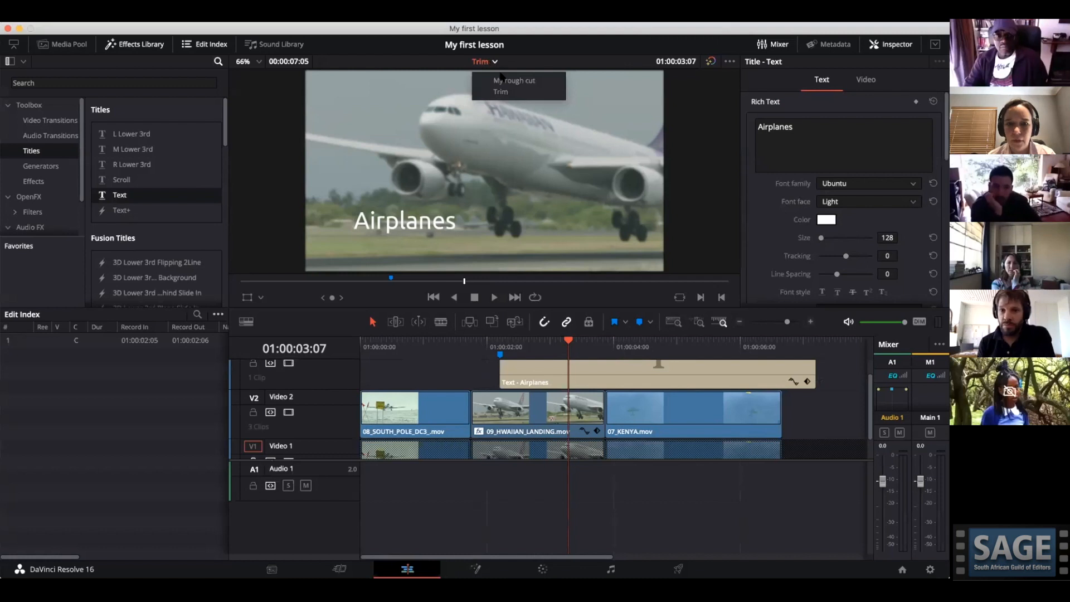
pyautogui.press('Return')
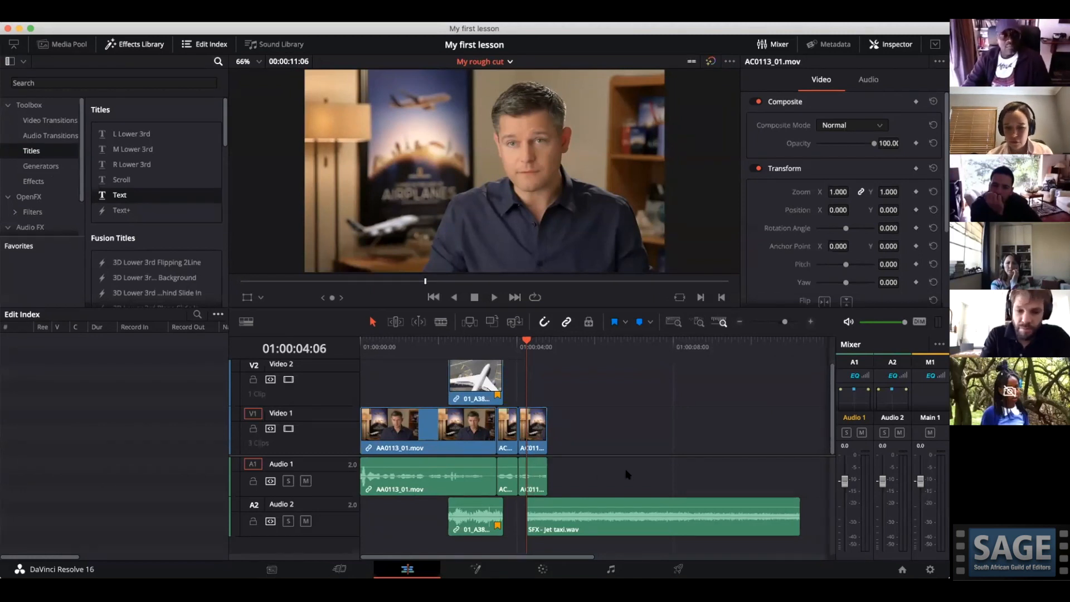
pyautogui.press('super+equal')
pyautogui.press('super+equal')
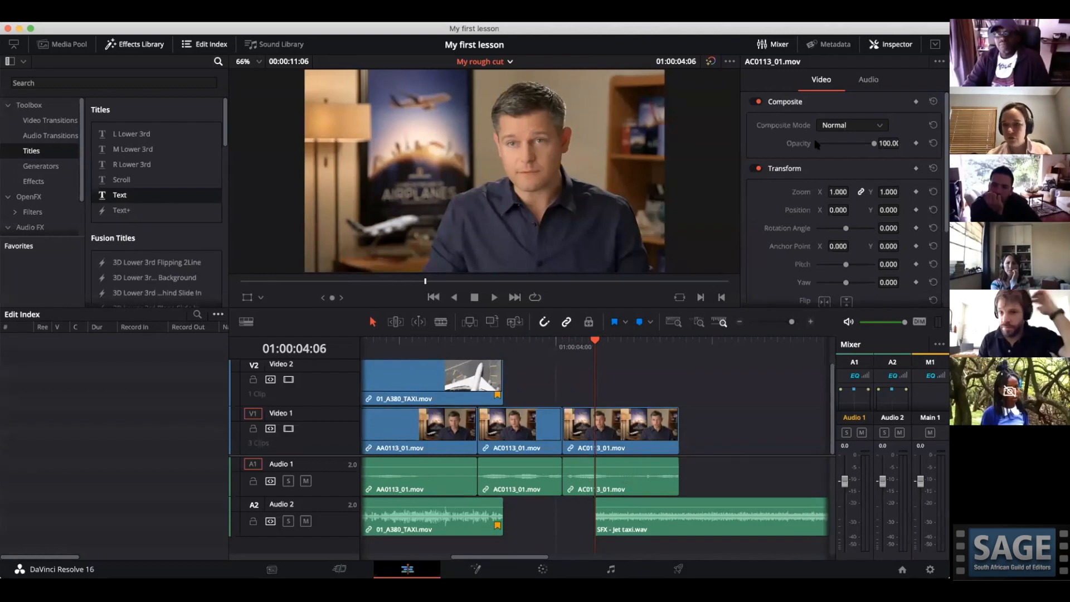
# Toggle the Inspector off and on again, and hide the Effects Library and the Edit Index.
pyautogui.click(891, 45)
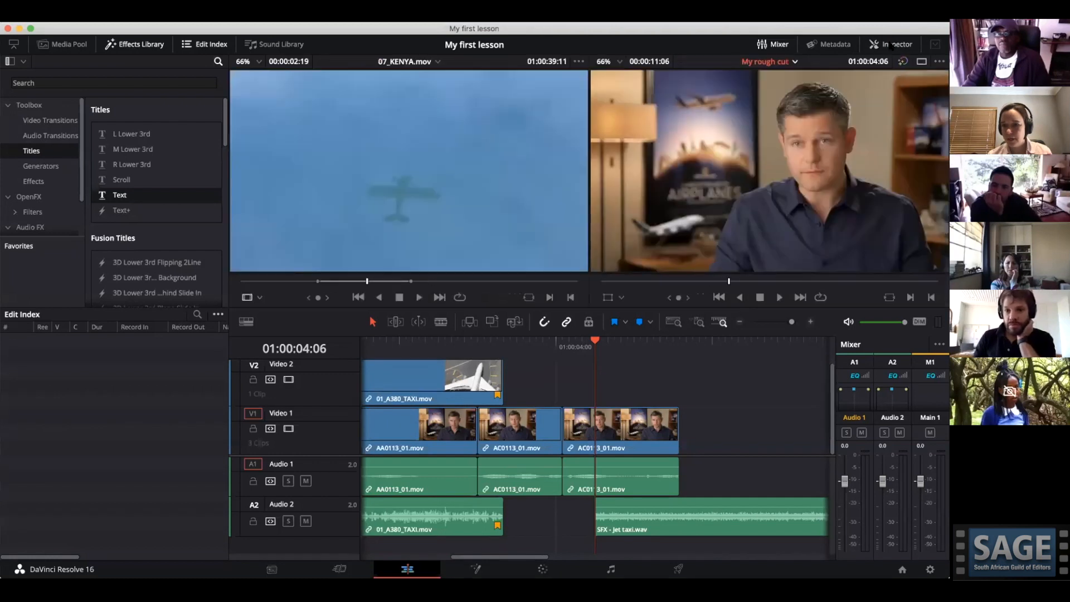
pyautogui.click(891, 44)
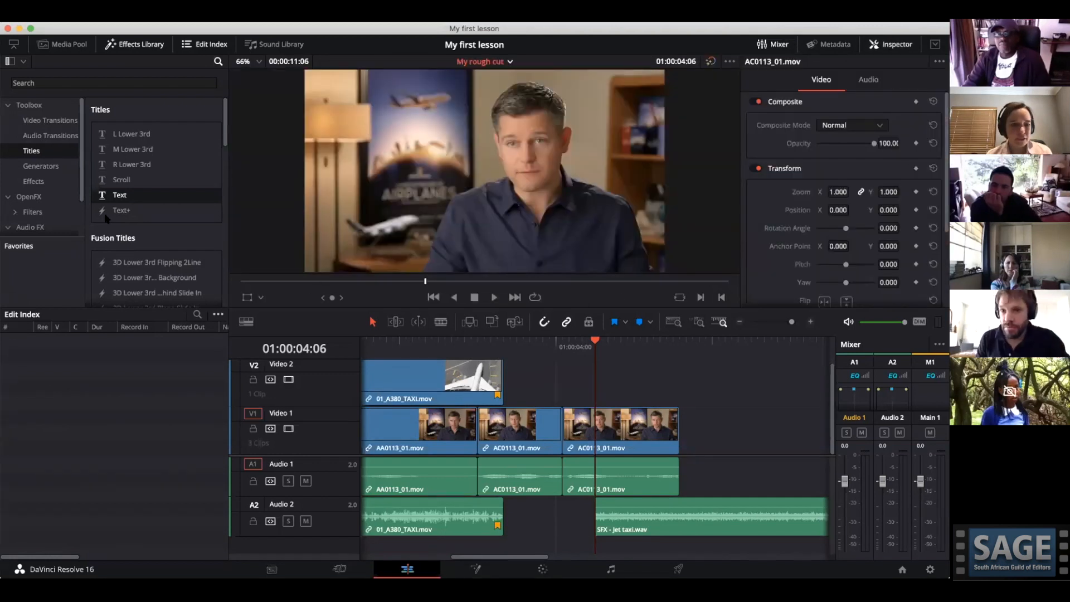
pyautogui.click(146, 44)
pyautogui.click(204, 44)
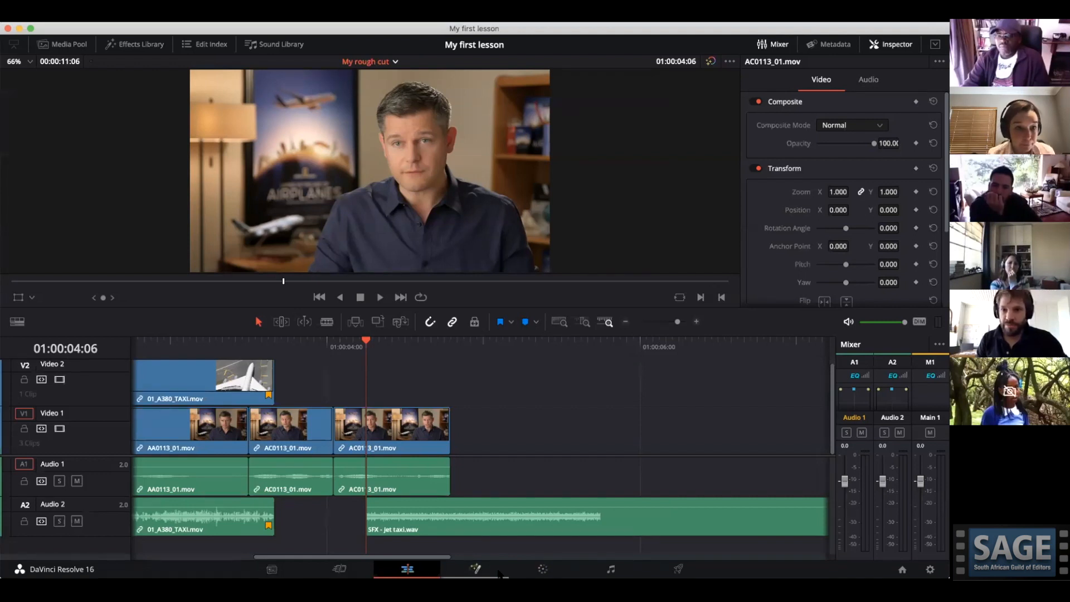
# Switch the Mixer display to the audio Meters.
pyautogui.click(360, 473)
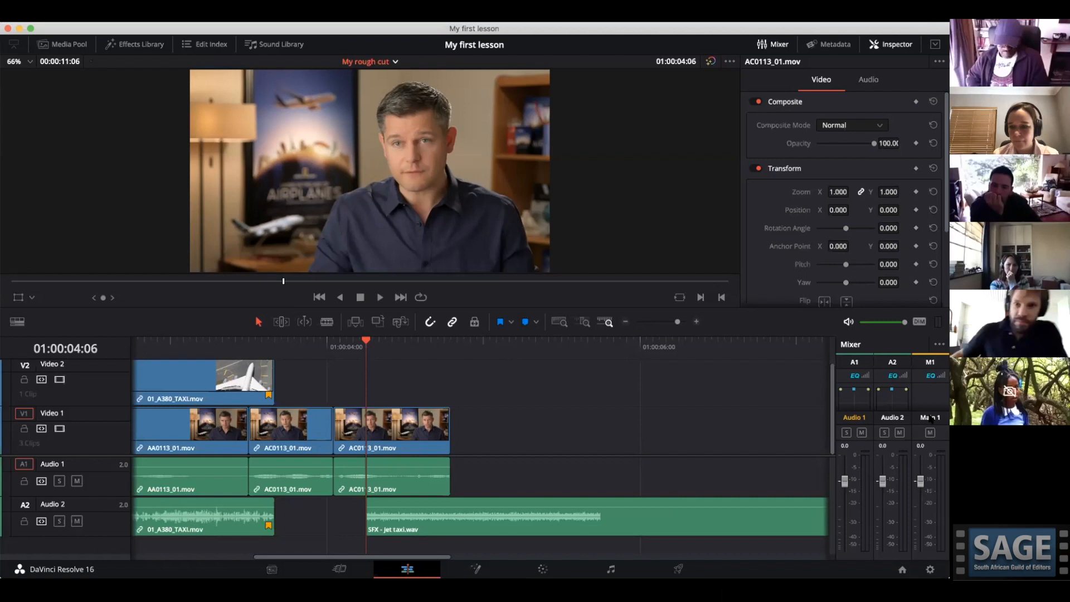
pyautogui.click(940, 344)
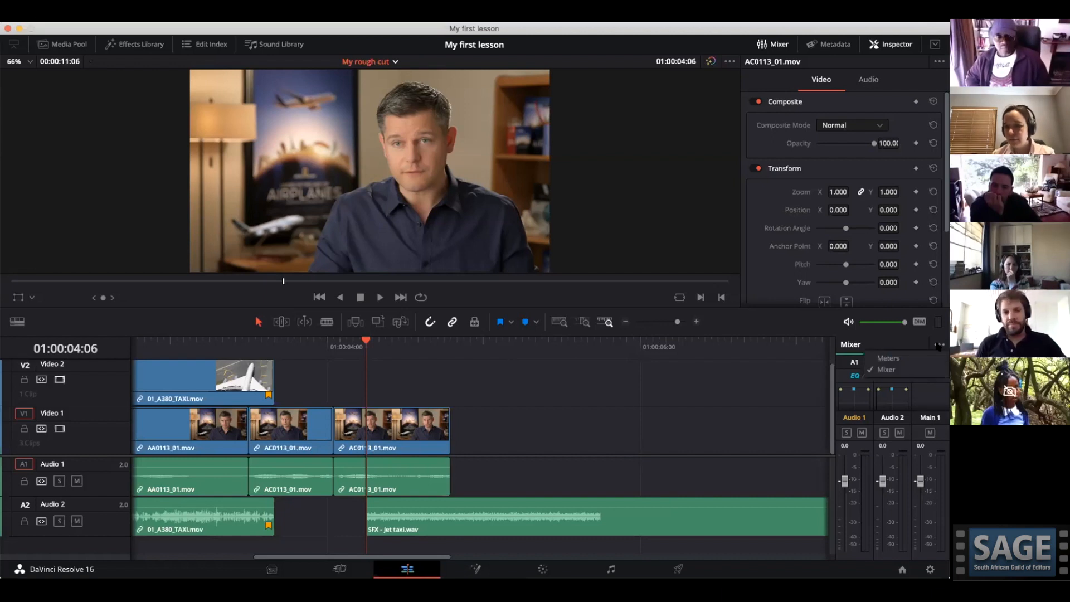
pyautogui.click(888, 358)
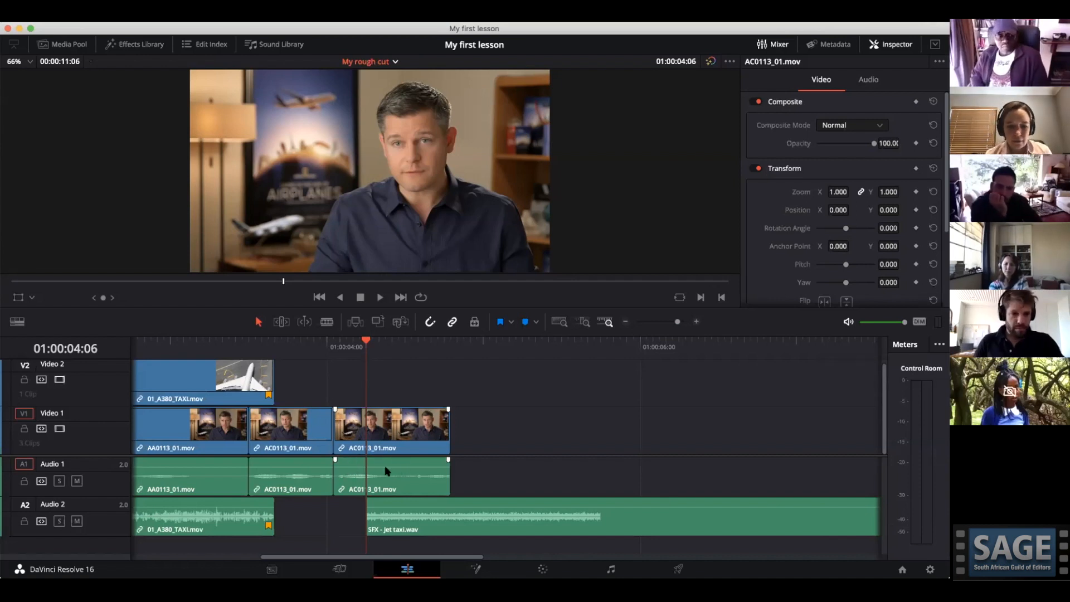
# Raise the volume of the last AC0113_01.mov clip on Audio 1 to 17.44 and save the project.
pyautogui.moveTo(382, 471); pyautogui.dragTo(381, 467)
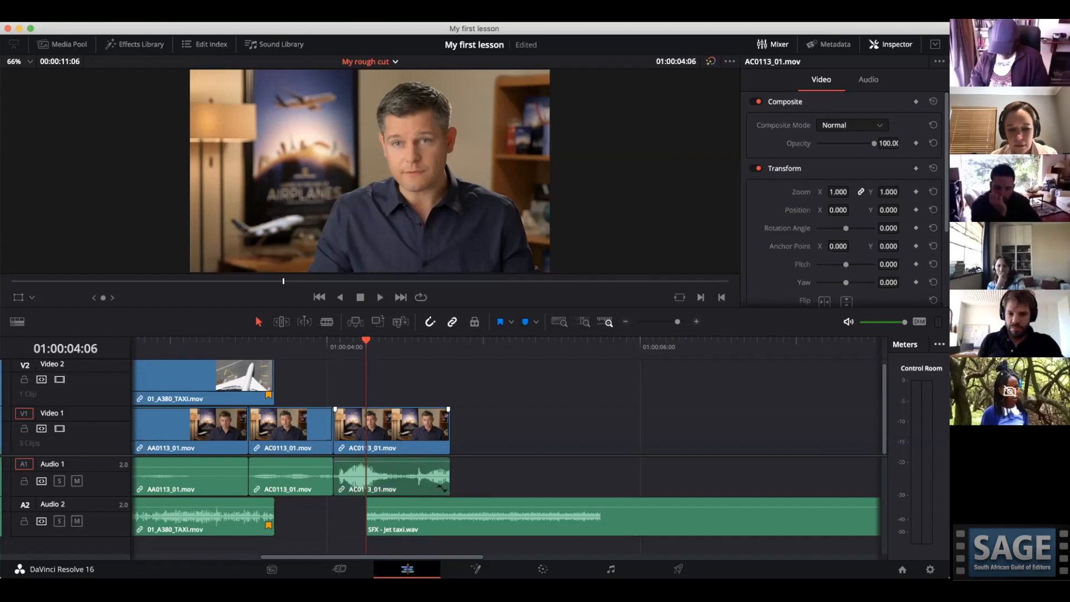
pyautogui.press('super+s')
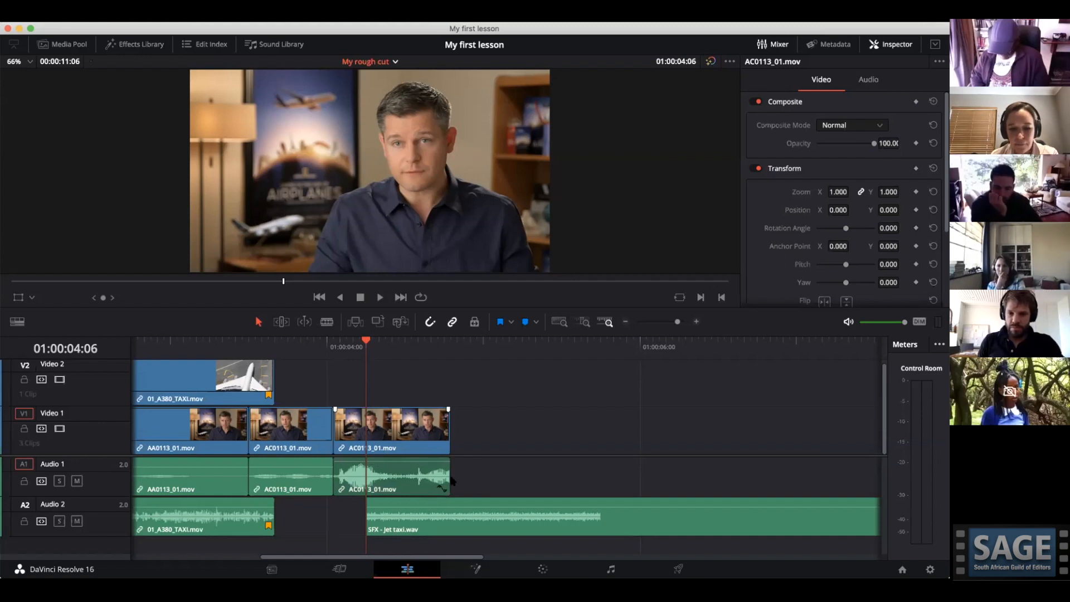
# Examine the normalization modes offered for the last AC0113_01.mov audio clip, and leave without normalizing.
pyautogui.rightClick(366, 468)
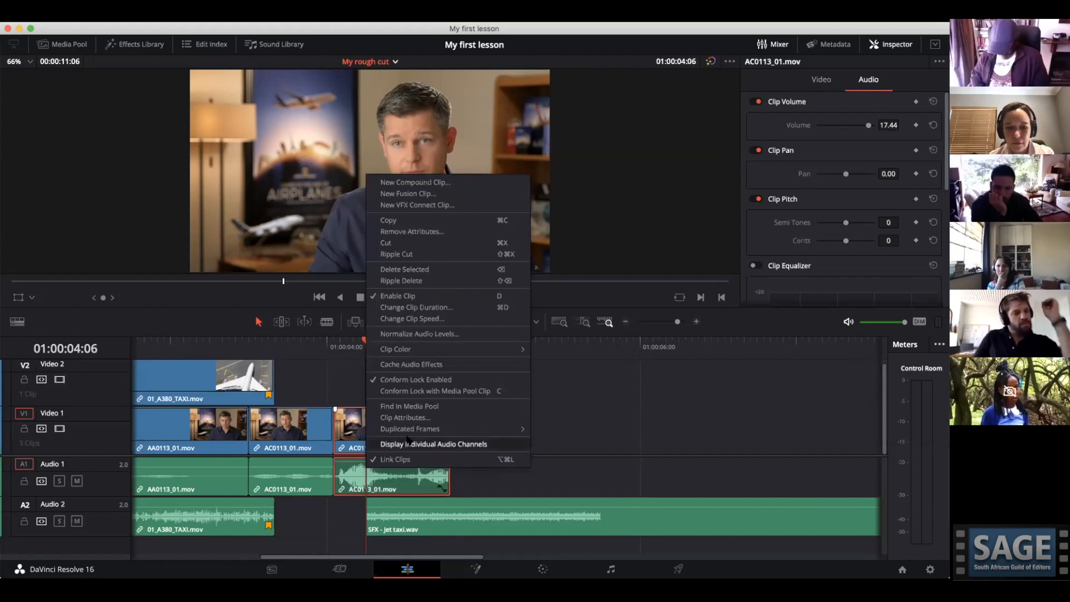
pyautogui.click(412, 333)
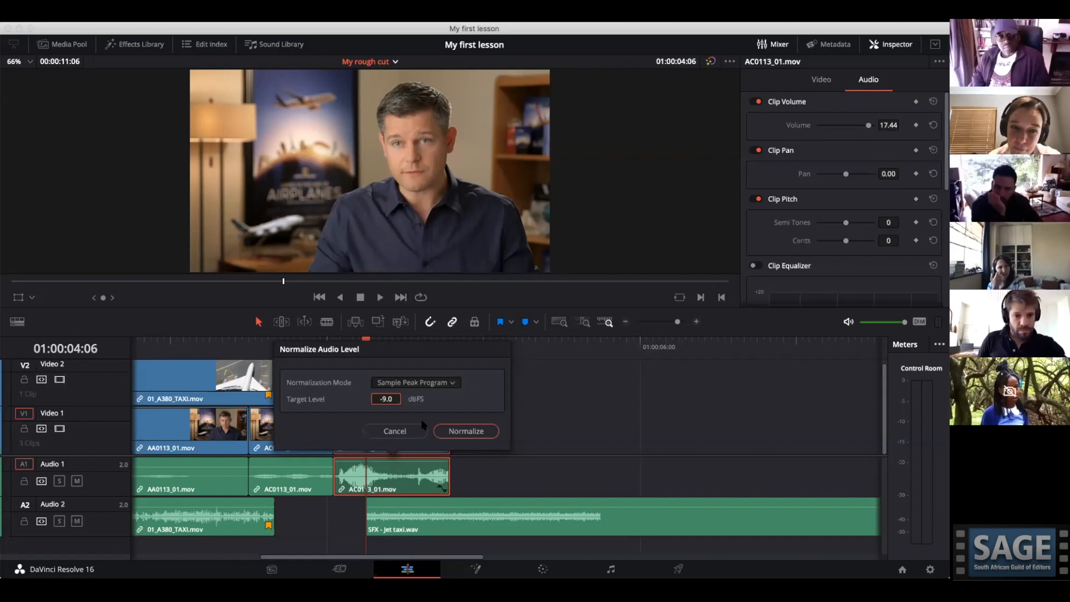
pyautogui.click(428, 384)
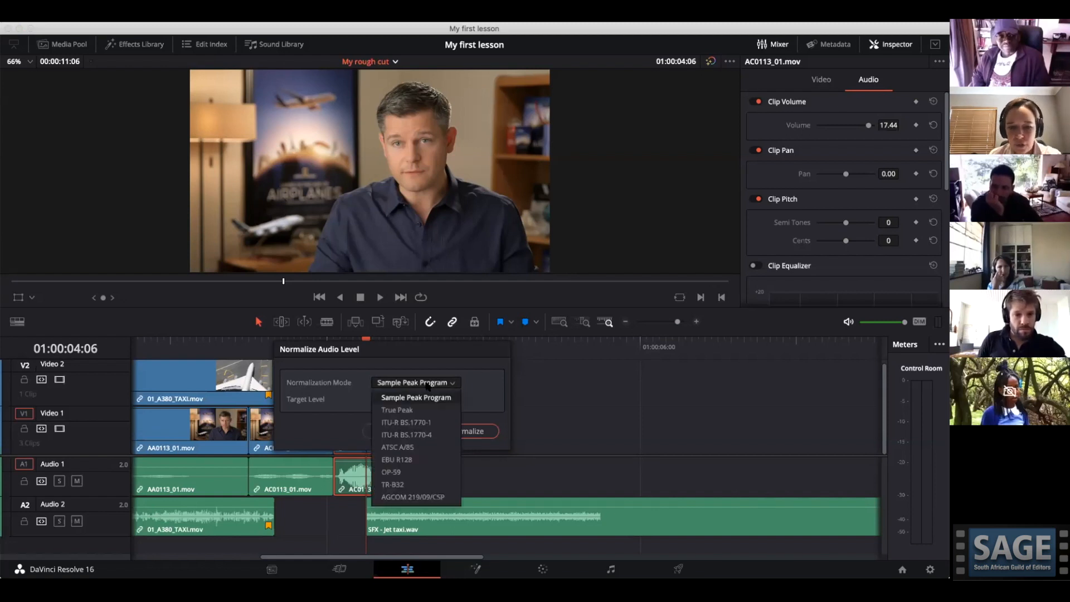
pyautogui.click(479, 366)
pyautogui.click(394, 431)
# Normalize the last AC0113_01.mov audio clip using Sample Peak Program with a target level of -9.0 dBFS.
pyautogui.rightClick(367, 470)
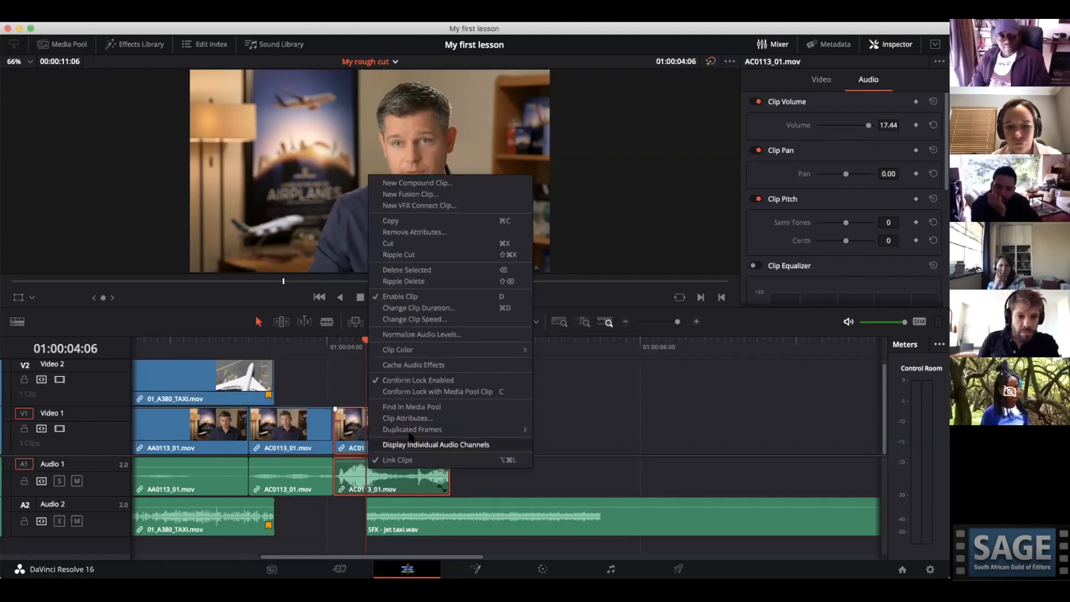
pyautogui.click(428, 334)
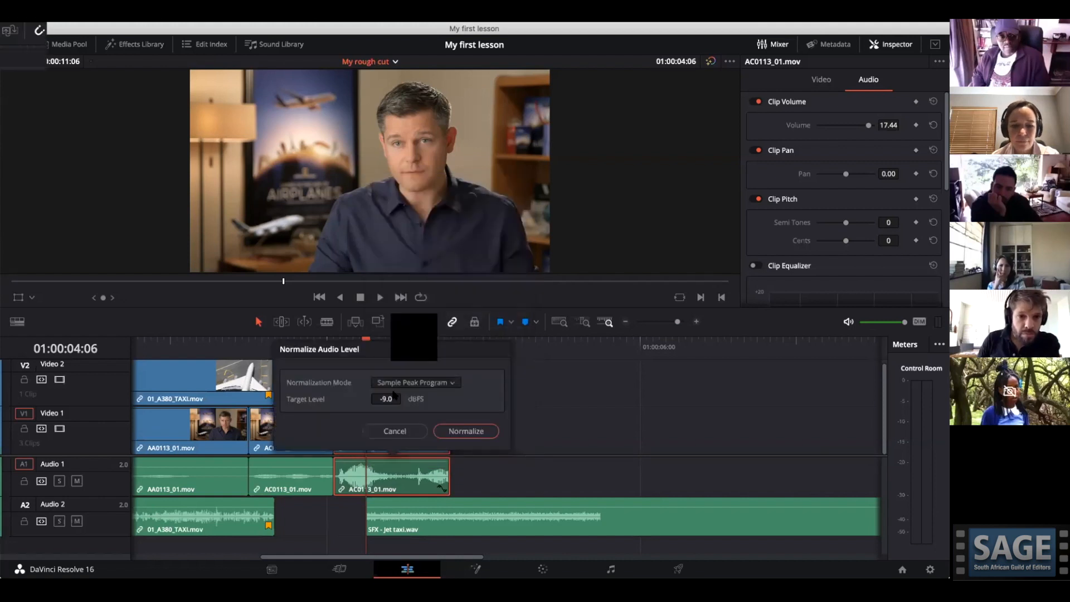
pyautogui.click(466, 431)
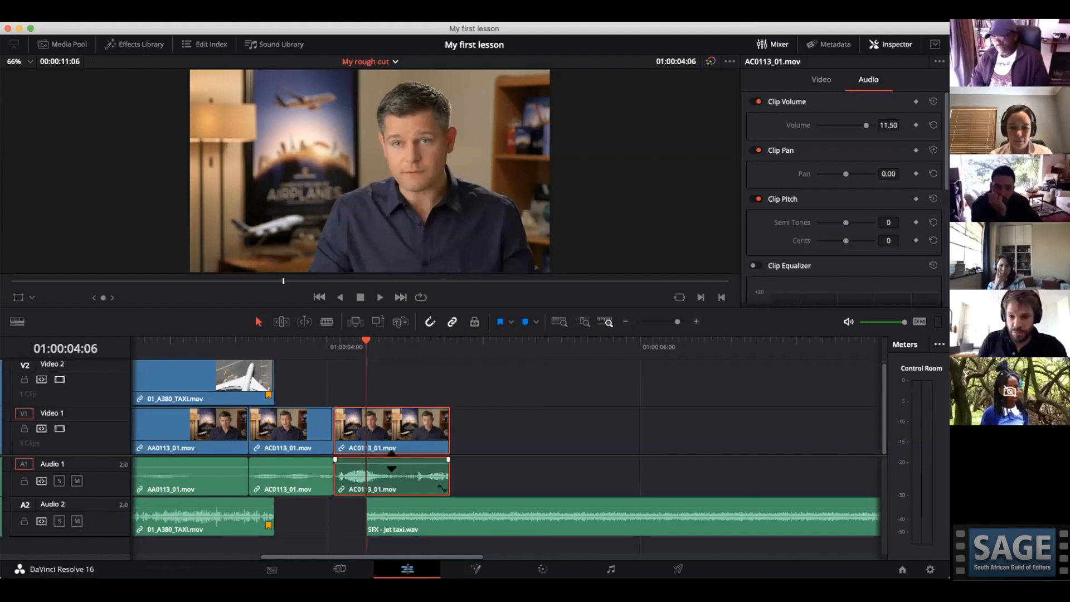
# Lower the volume of the last Audio 1 clip to 8.01 and save the project.
pyautogui.moveTo(391, 470)
pyautogui.mouseDown()
pyautogui.moveTo(393, 449)
pyautogui.moveTo(393, 472)
pyautogui.mouseUp()
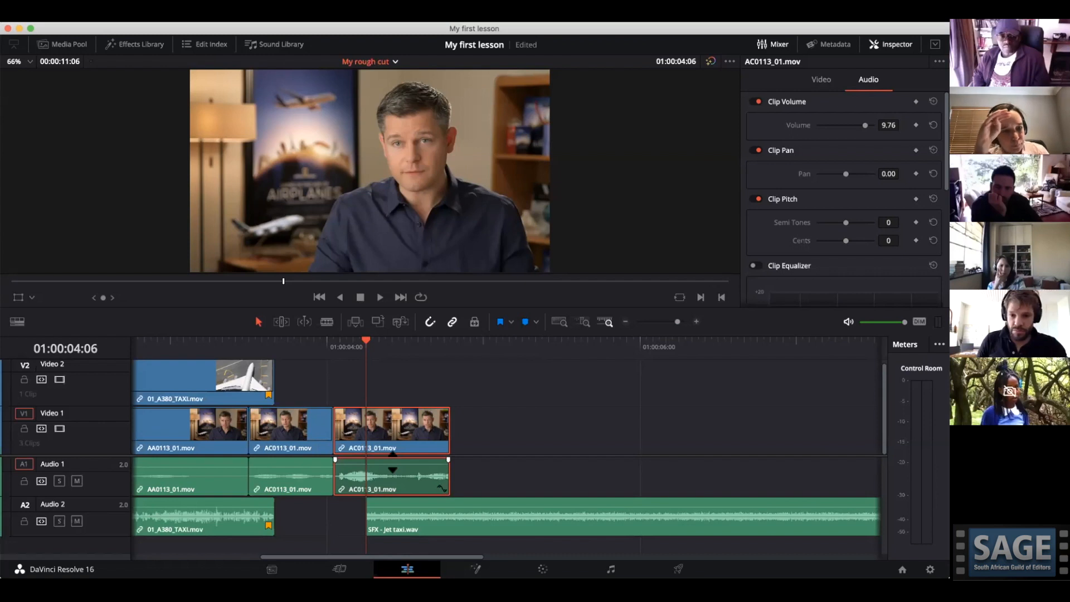
pyautogui.press('super+s')
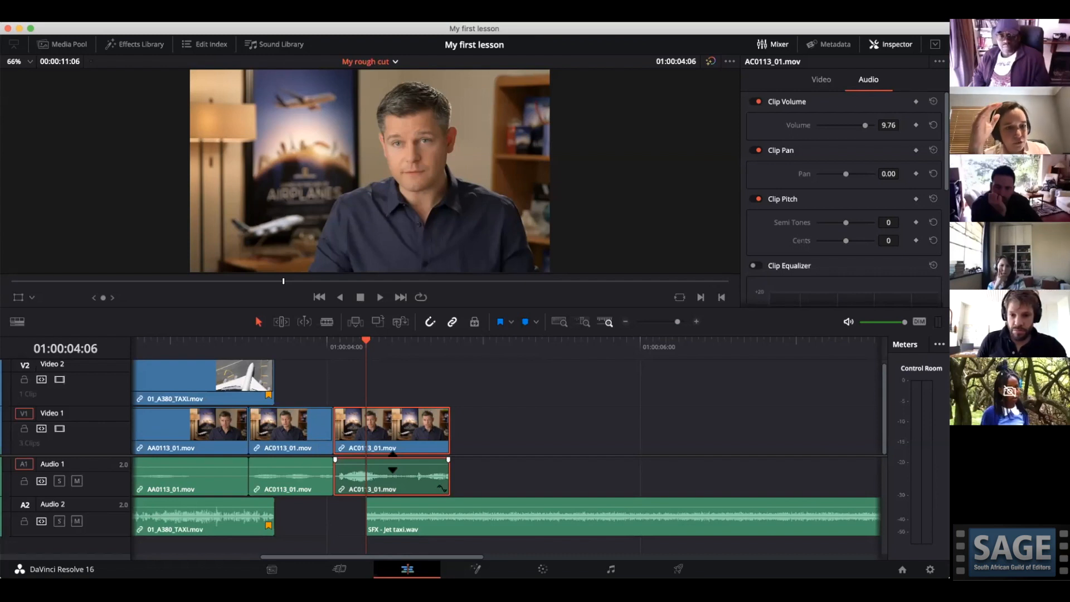
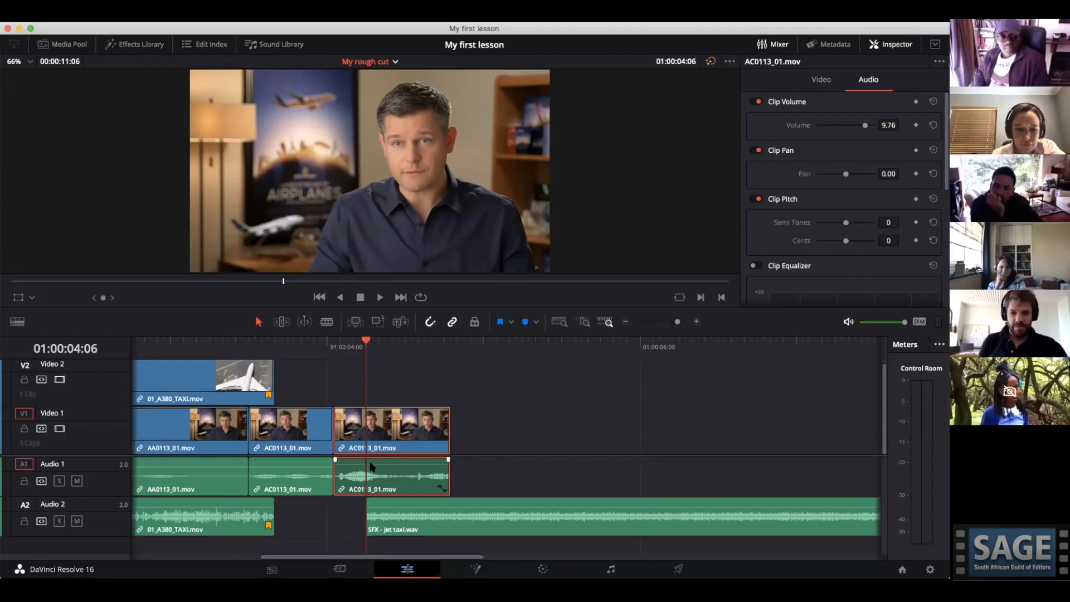
pyautogui.moveTo(368, 470); pyautogui.dragTo(368, 471)
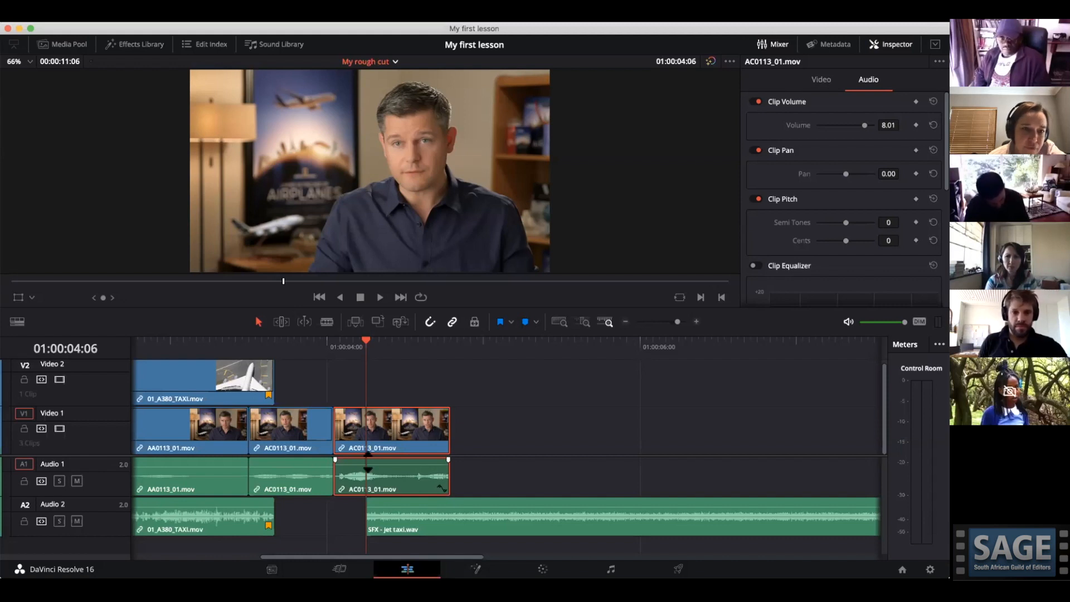
pyautogui.moveTo(368, 462)
pyautogui.mouseDown()
pyautogui.moveTo(368, 472)
pyautogui.moveTo(368, 462)
pyautogui.mouseUp()
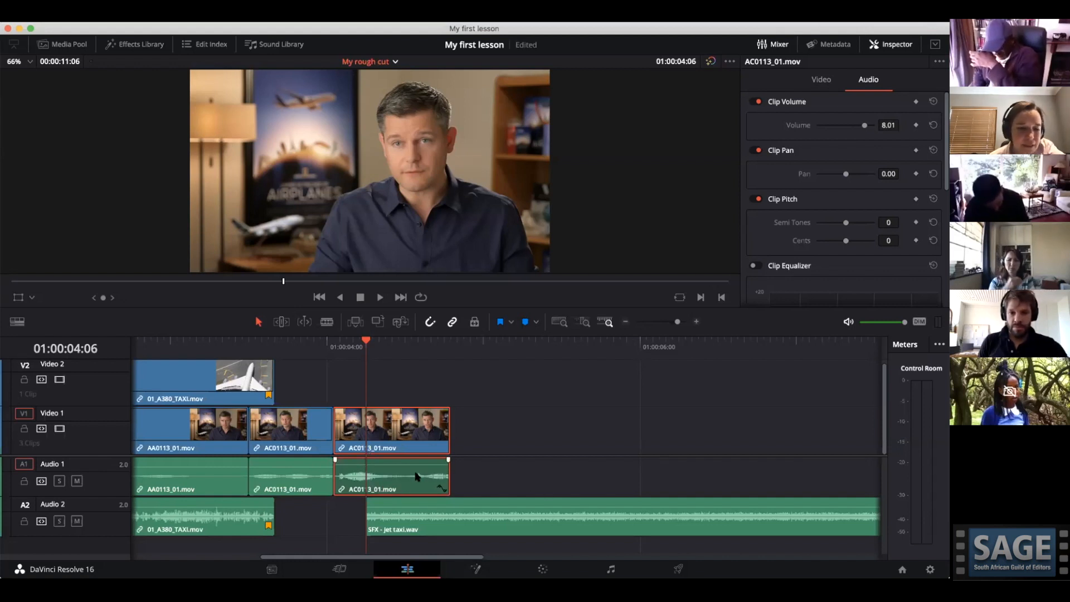
pyautogui.moveTo(397, 467)
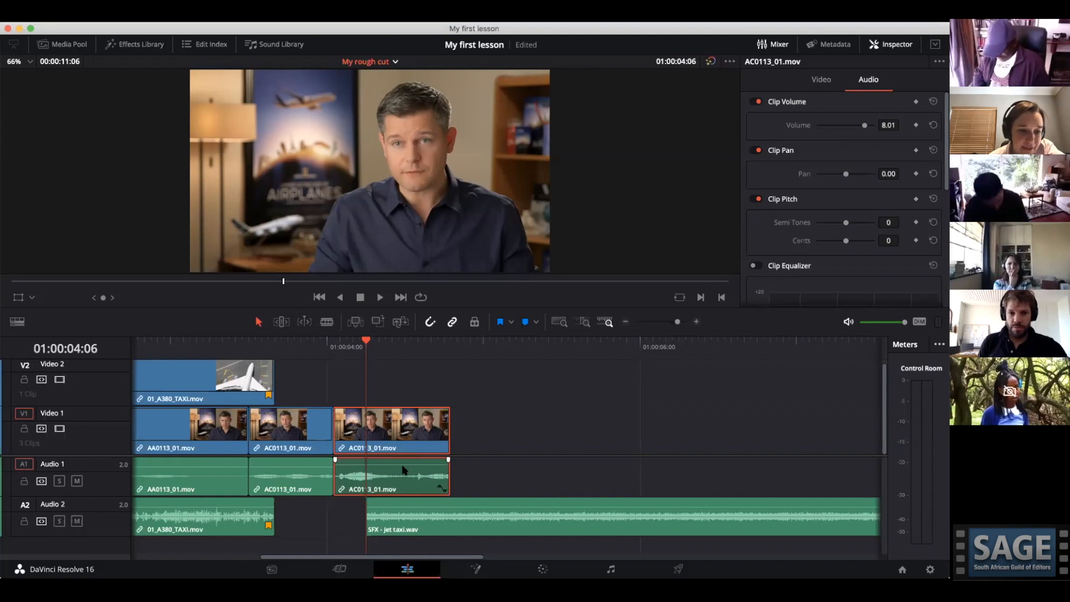
pyautogui.press('super+s')
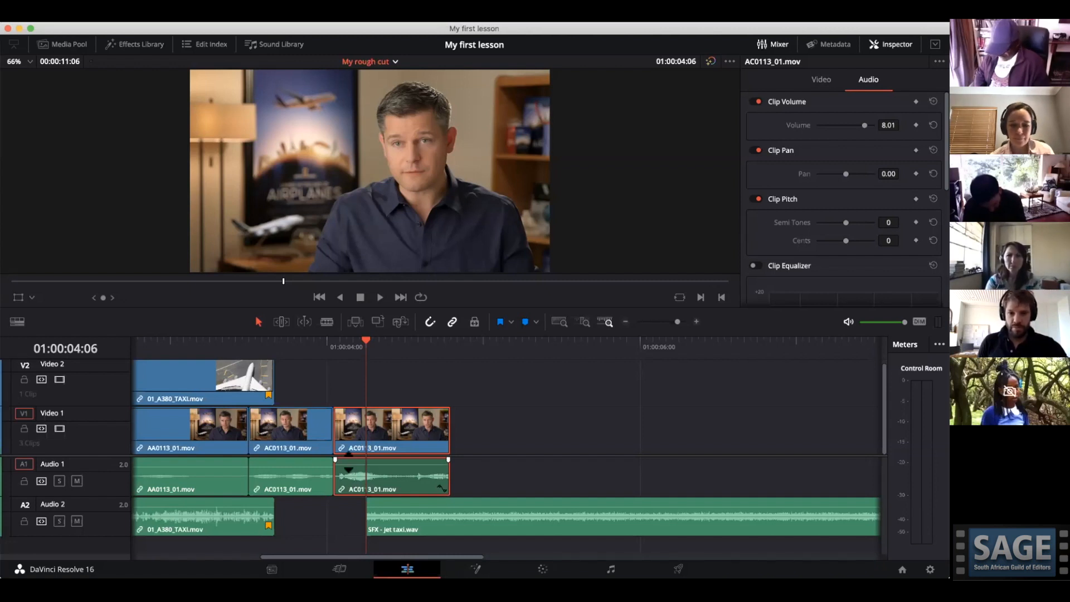
# Add two volume keyframes to the last Audio 1 clip, one near its start and one at 01:00:04:06, and save.
pyautogui.keyDown('alt'); pyautogui.click(347, 466); pyautogui.keyUp('alt')
pyautogui.keyDown('alt'); pyautogui.click(366, 465); pyautogui.keyUp('alt')
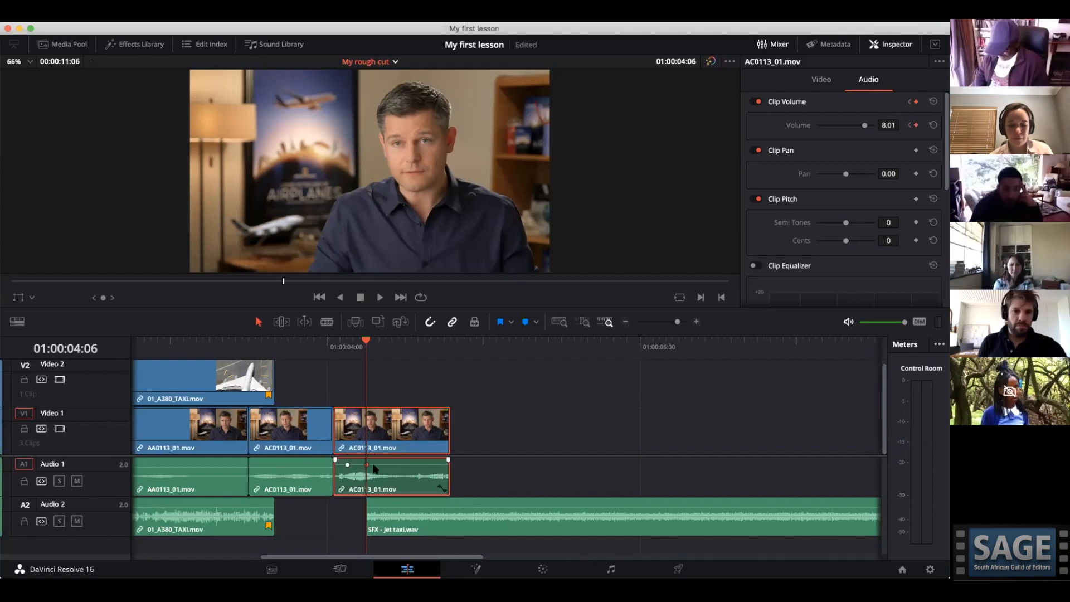
pyautogui.press('super+s')
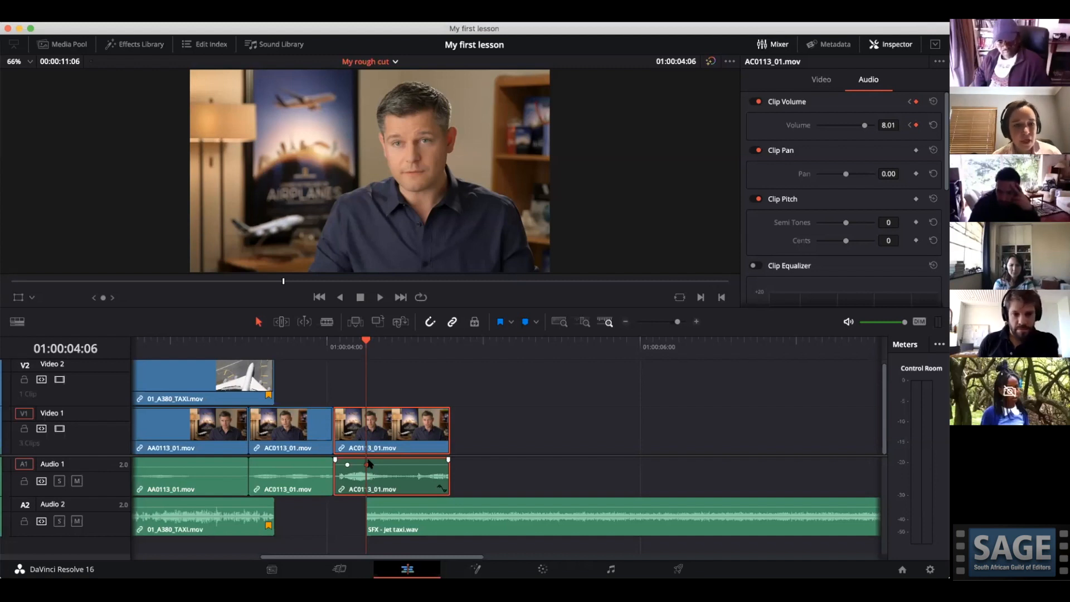
# Lower the last Audio 1 clip's volume to -2.45 at its second keyframe, and select the first keyframe.
pyautogui.moveTo(361, 463); pyautogui.dragTo(361, 465)
pyautogui.press('super+z')
pyautogui.keyDown('alt'); pyautogui.click(362, 463); pyautogui.keyUp('alt')
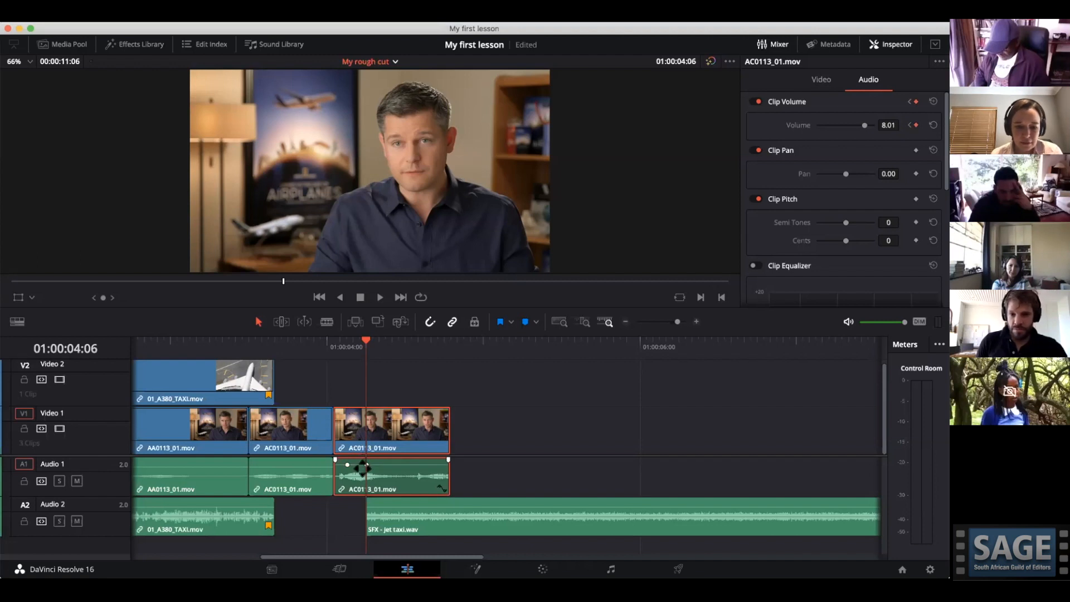
pyautogui.moveTo(380, 464); pyautogui.dragTo(380, 470)
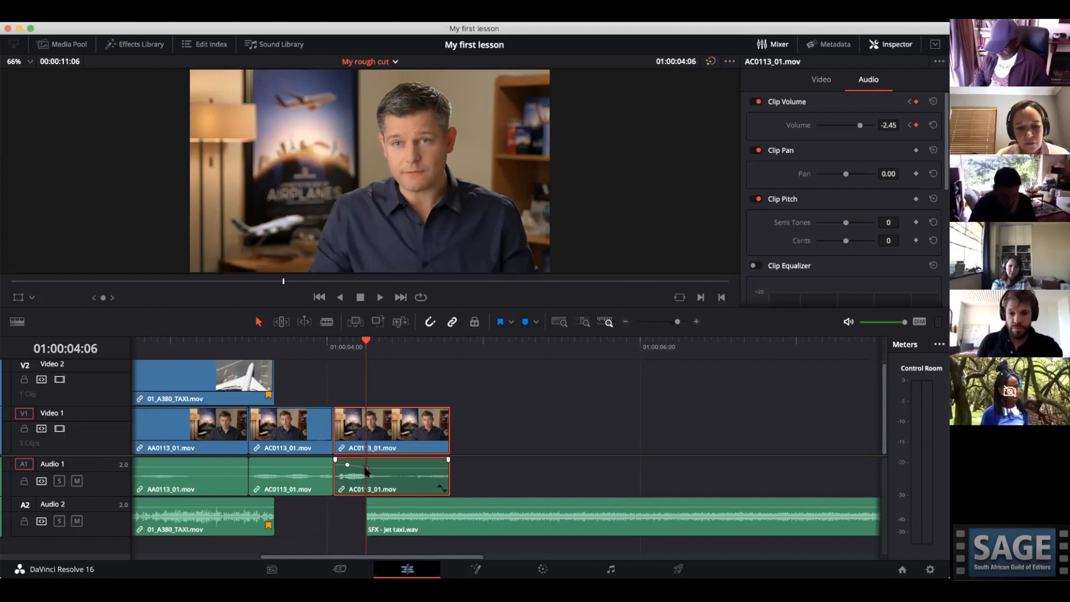
pyautogui.click(347, 465)
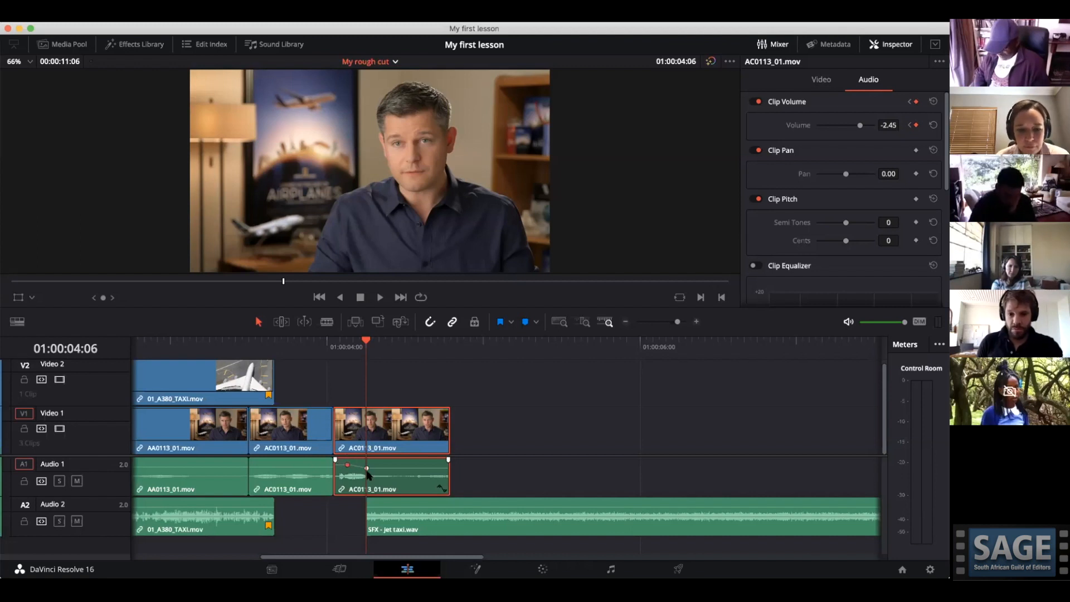
# Delete both volume keyframes from the last Audio 1 clip and add a short fade-out at its end.
pyautogui.keyDown('alt'); pyautogui.click(367, 467); pyautogui.keyUp('alt')
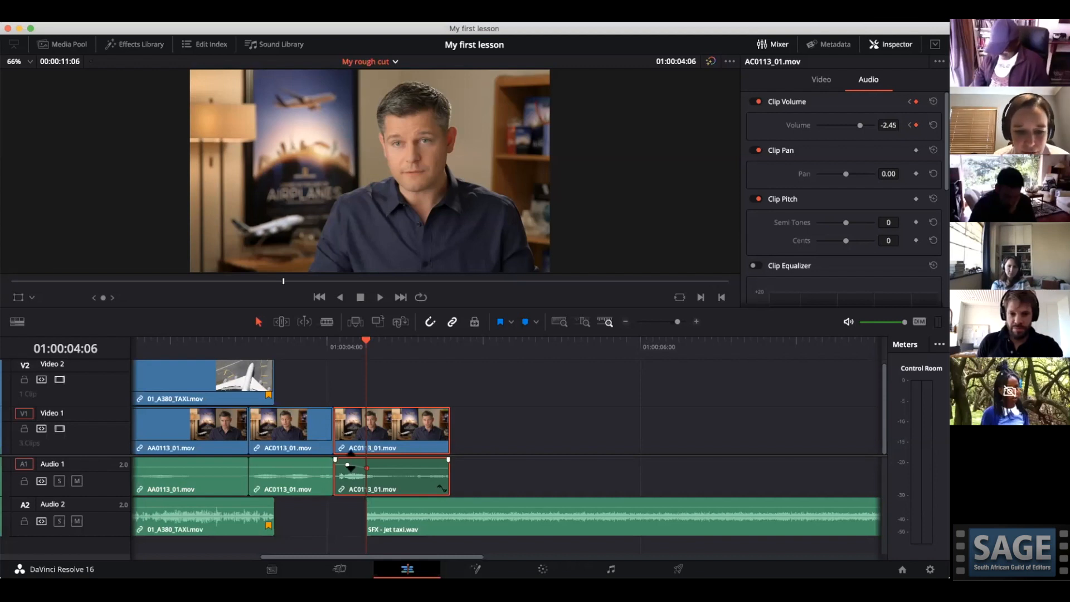
pyautogui.click(349, 465)
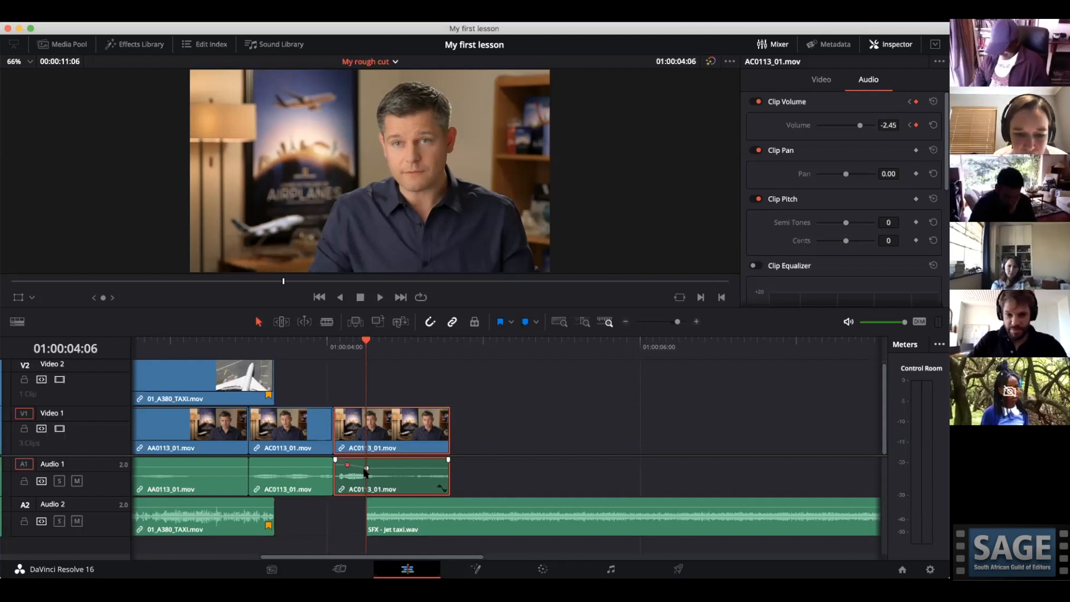
pyautogui.click(367, 467)
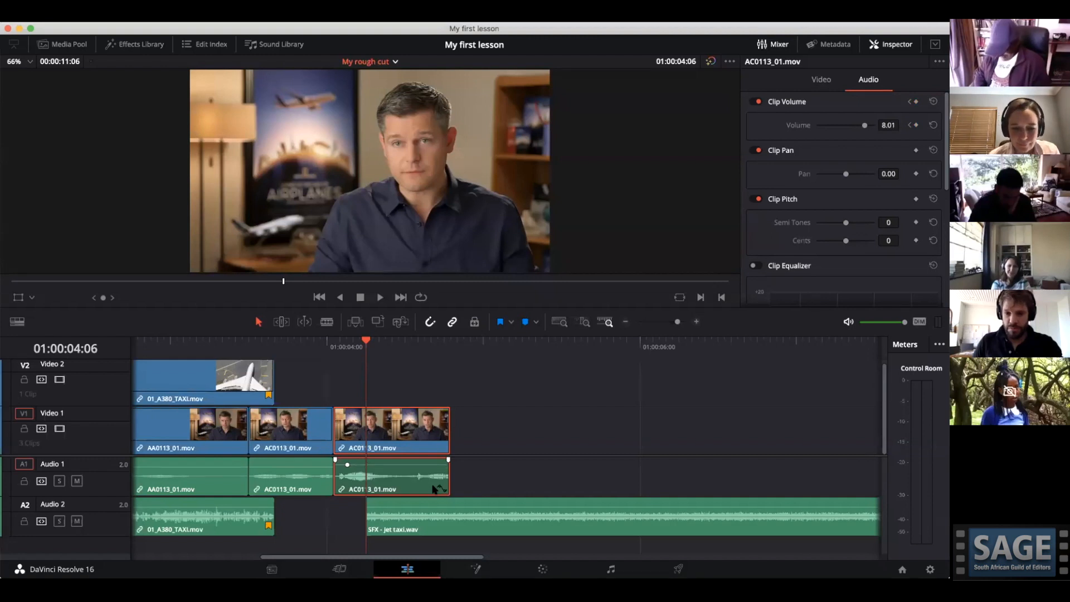
pyautogui.click(503, 461)
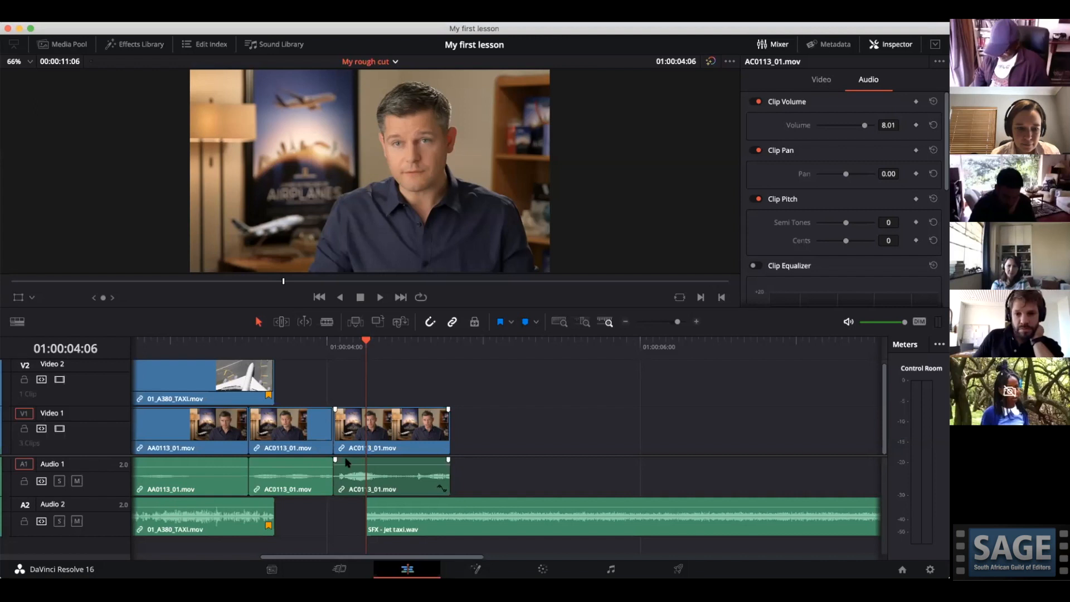
pyautogui.moveTo(449, 459)
pyautogui.mouseDown()
pyautogui.moveTo(425, 459)
pyautogui.moveTo(449, 460)
pyautogui.mouseUp()
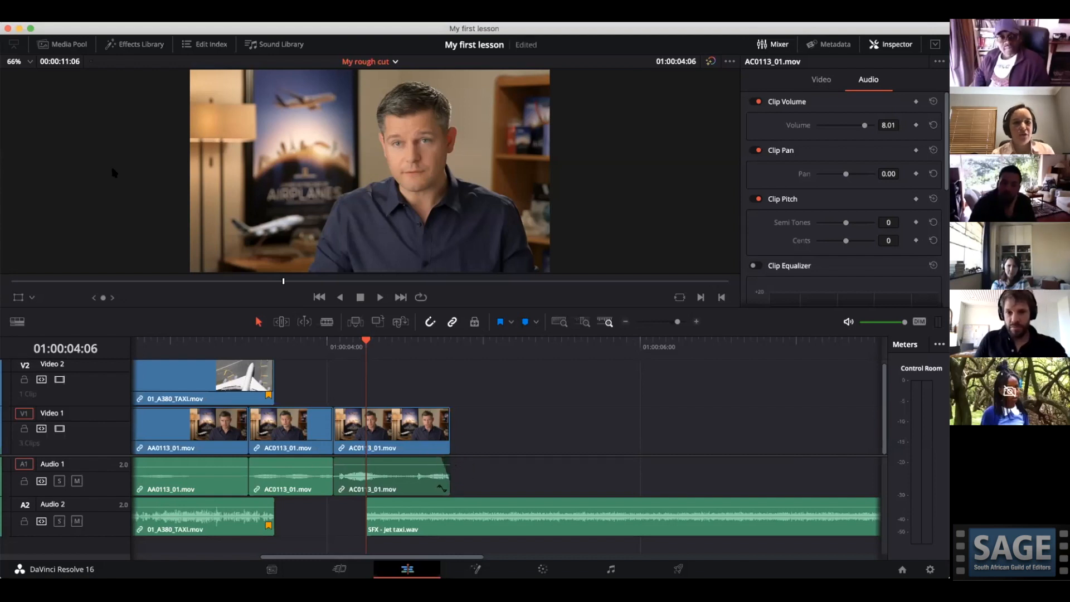
# Show the audio transitions in the Effects Library.
pyautogui.click(136, 44)
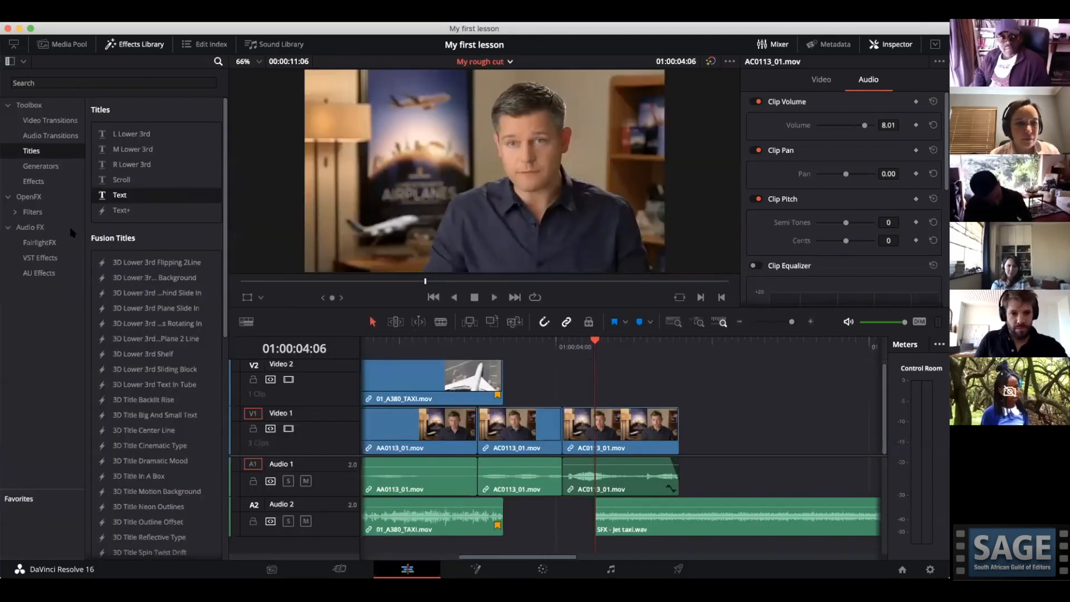
pyautogui.click(53, 135)
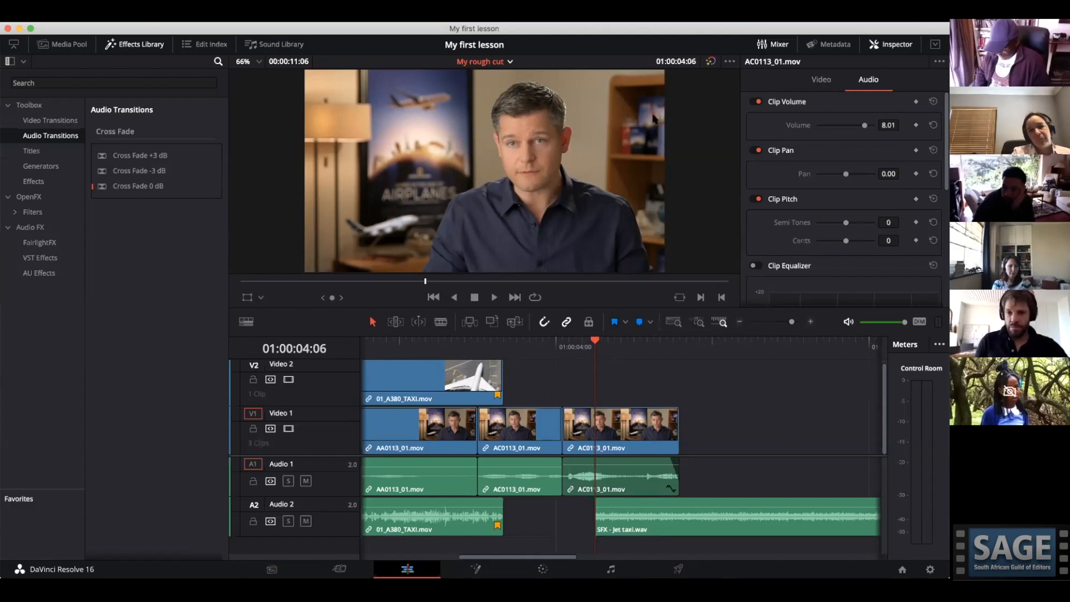
# Hide the Inspector and switch to a single timeline viewer.
pyautogui.click(891, 44)
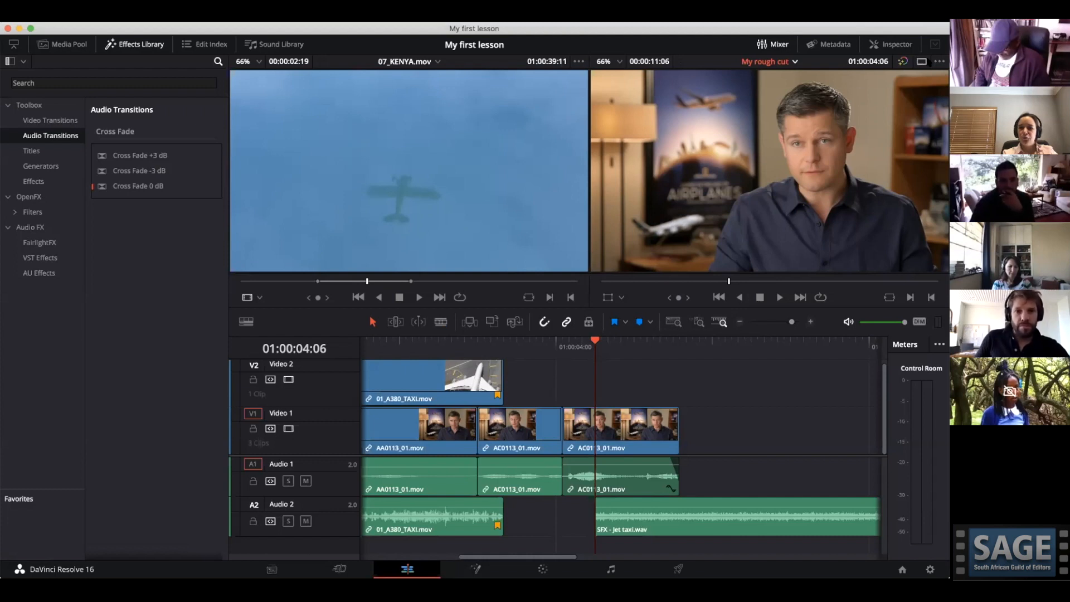
pyautogui.click(885, 44)
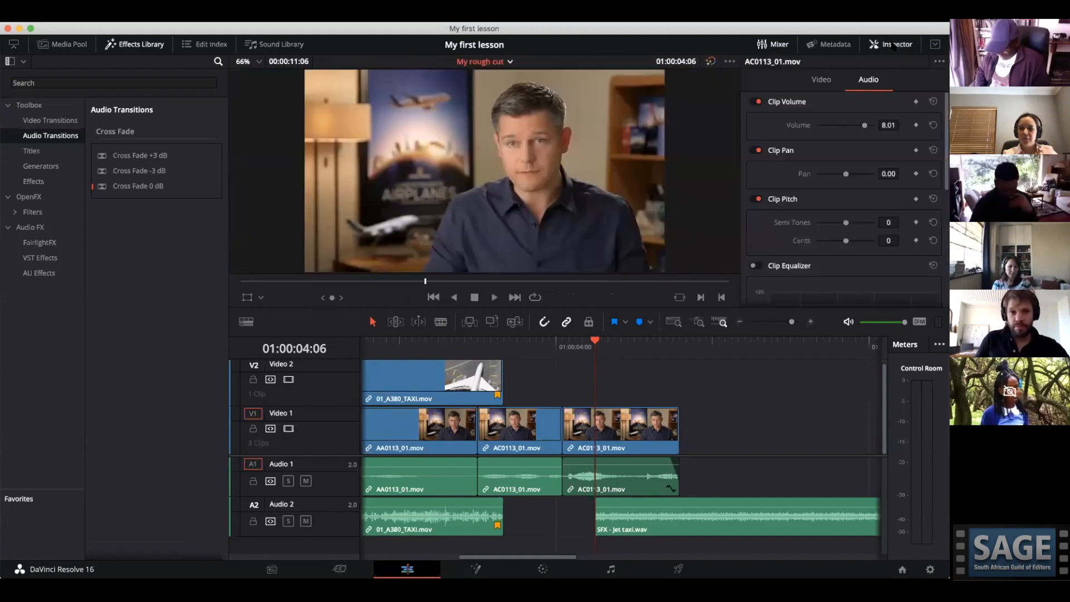
pyautogui.click(876, 45)
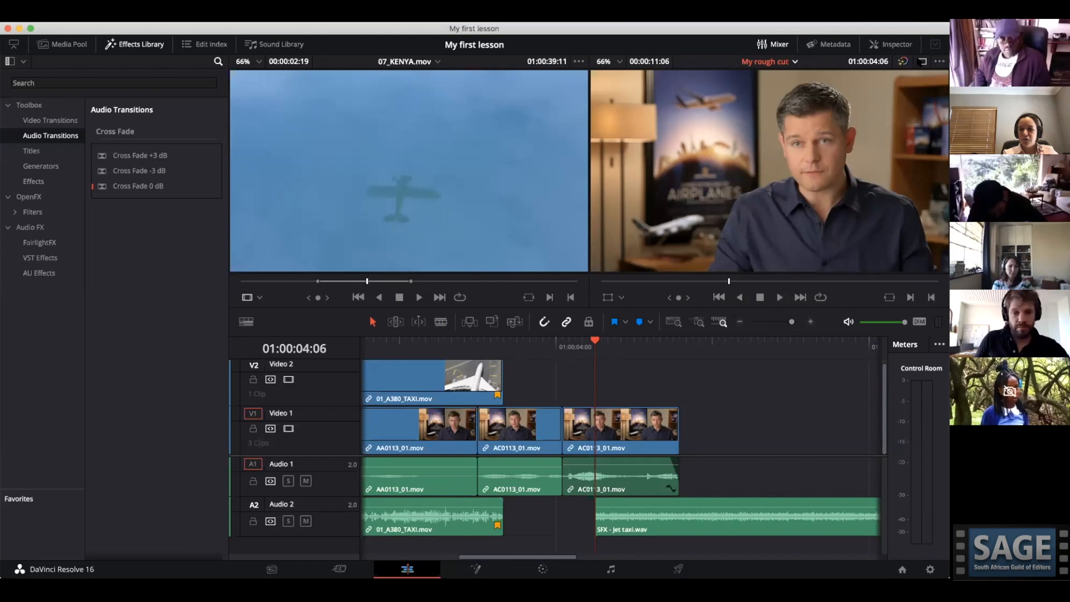
pyautogui.click(922, 61)
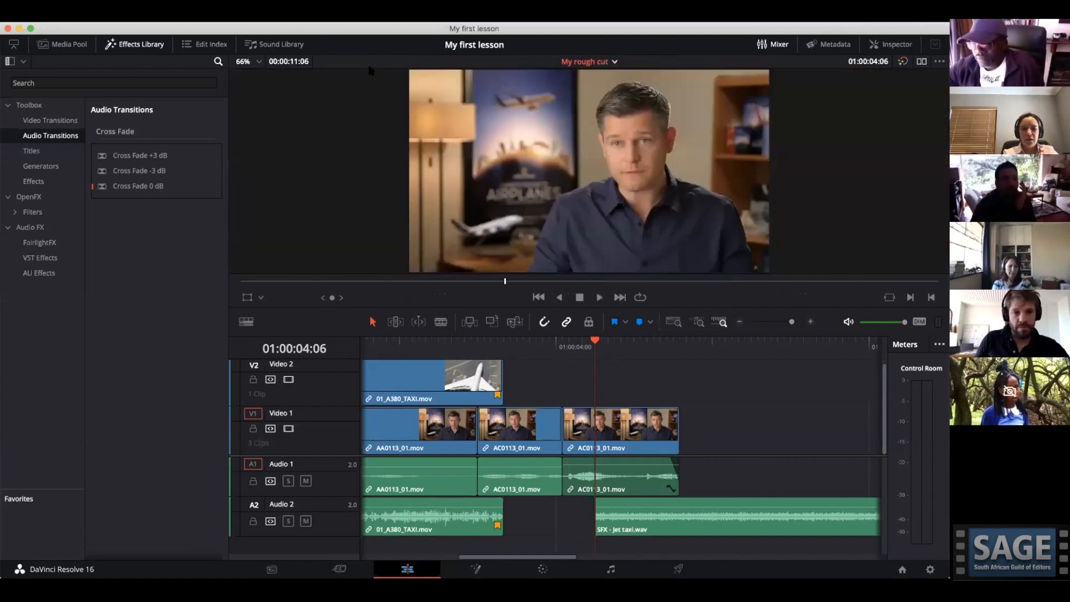
# Show the Media Pool in place of the Effects Library and widen it so the B Roll bin shows four thumbnails per row.
pyautogui.click(68, 45)
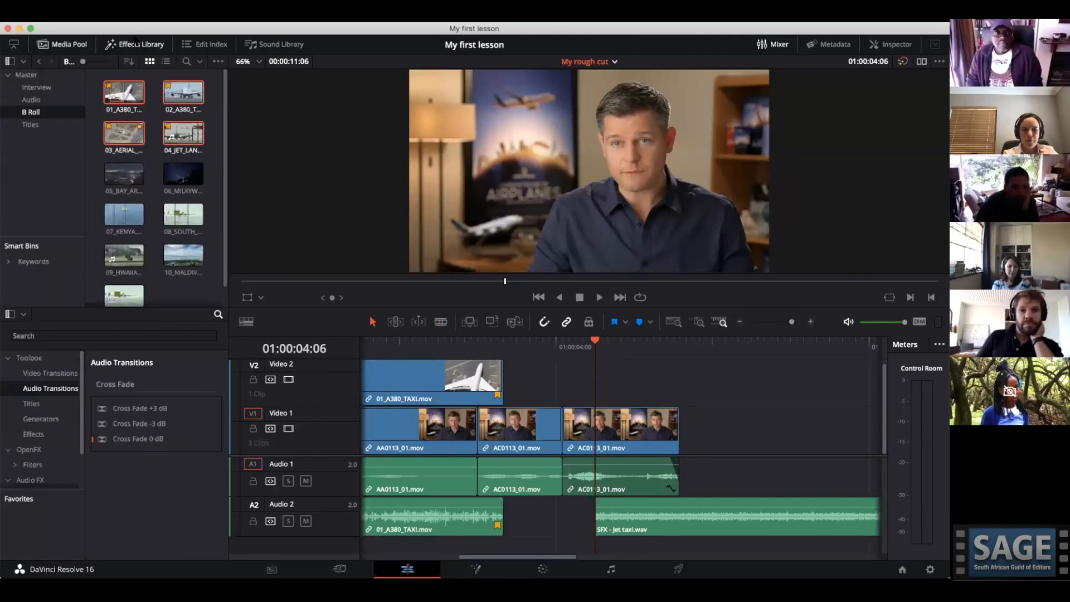
pyautogui.click(134, 44)
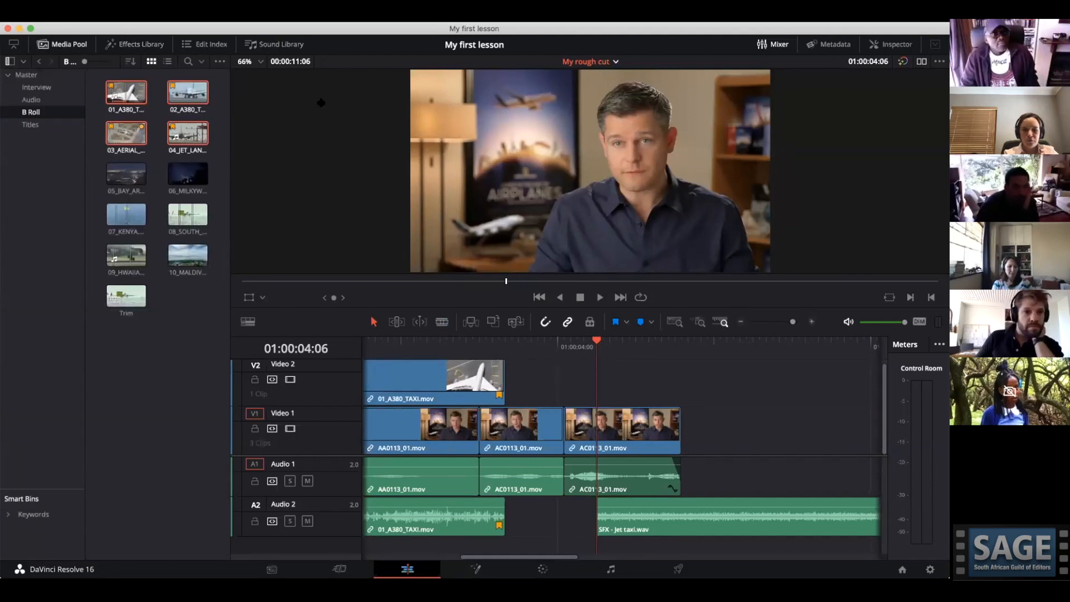
pyautogui.moveTo(229, 113); pyautogui.dragTo(506, 112)
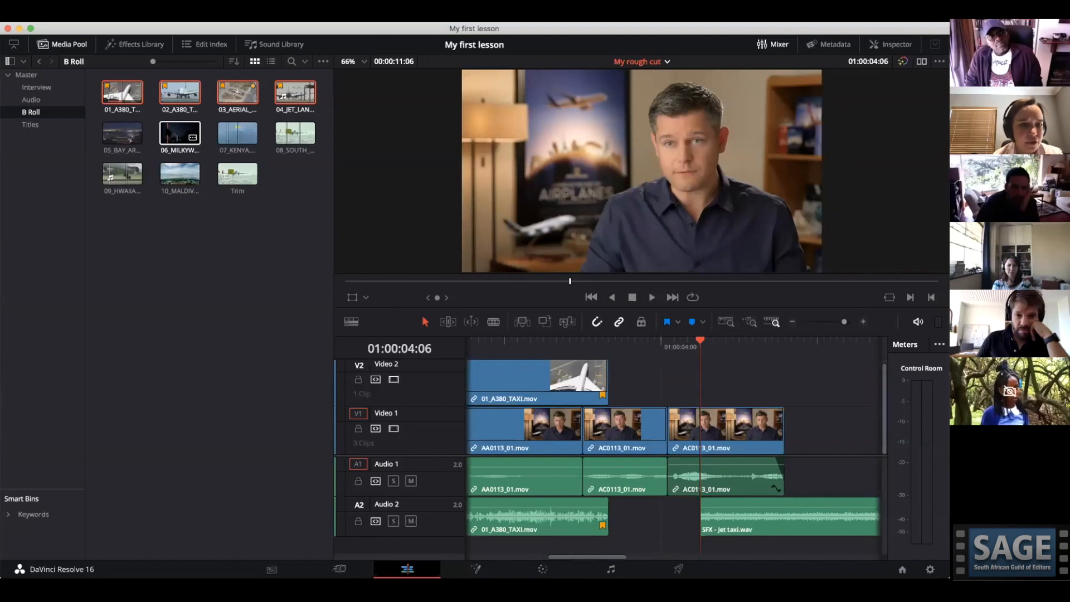
# Select 06_MILKYWAY.mov in the B Roll bin, try playing it from there, and check the Media Pool's display options.
pyautogui.click(181, 134)
pyautogui.press('space')
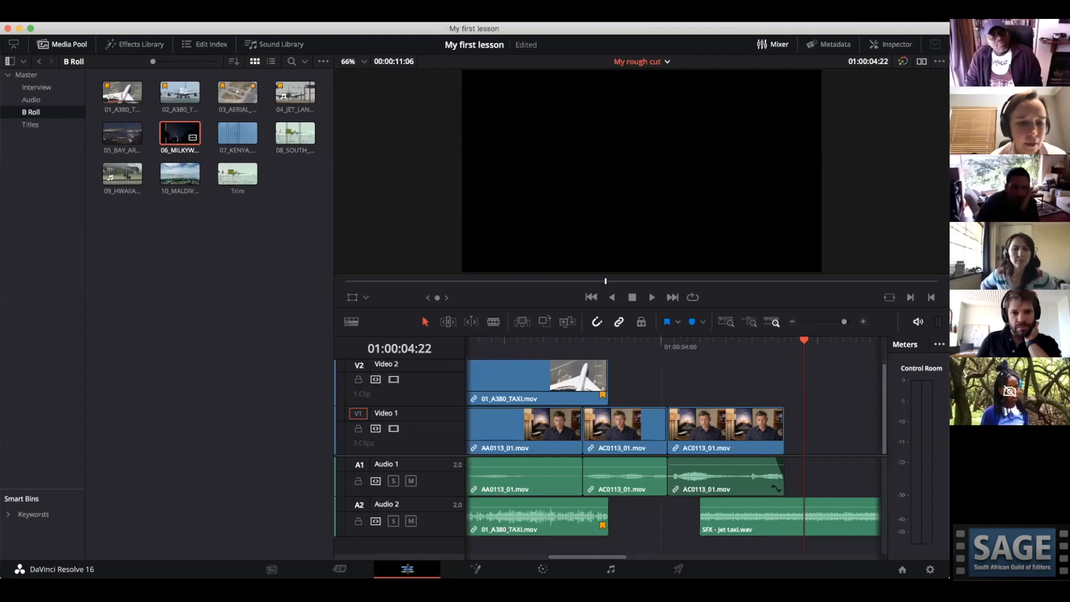
pyautogui.press('space')
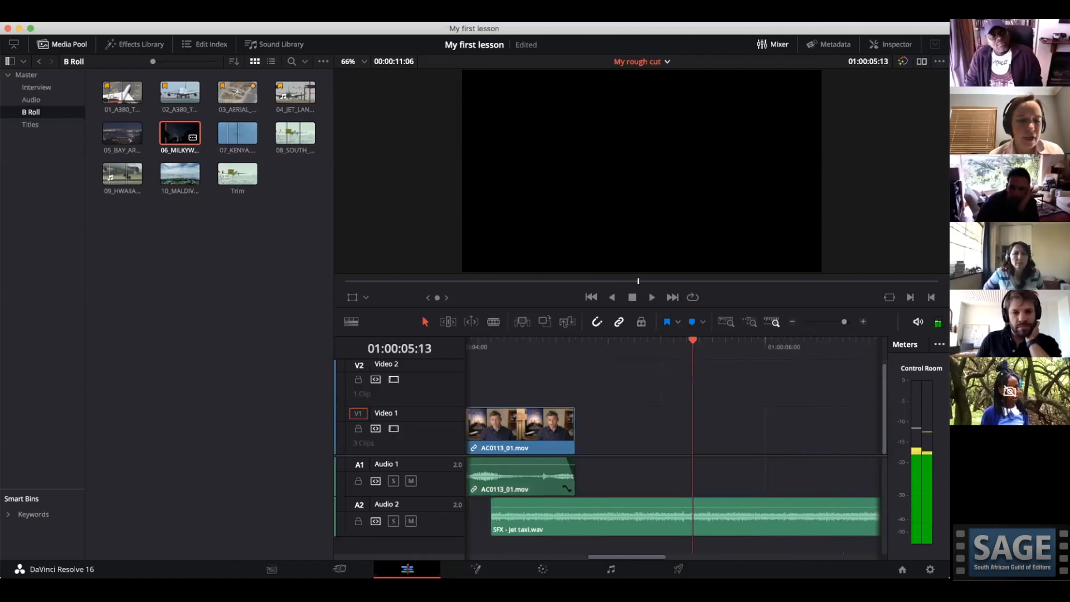
pyautogui.rightClick(166, 135)
pyautogui.press('Escape')
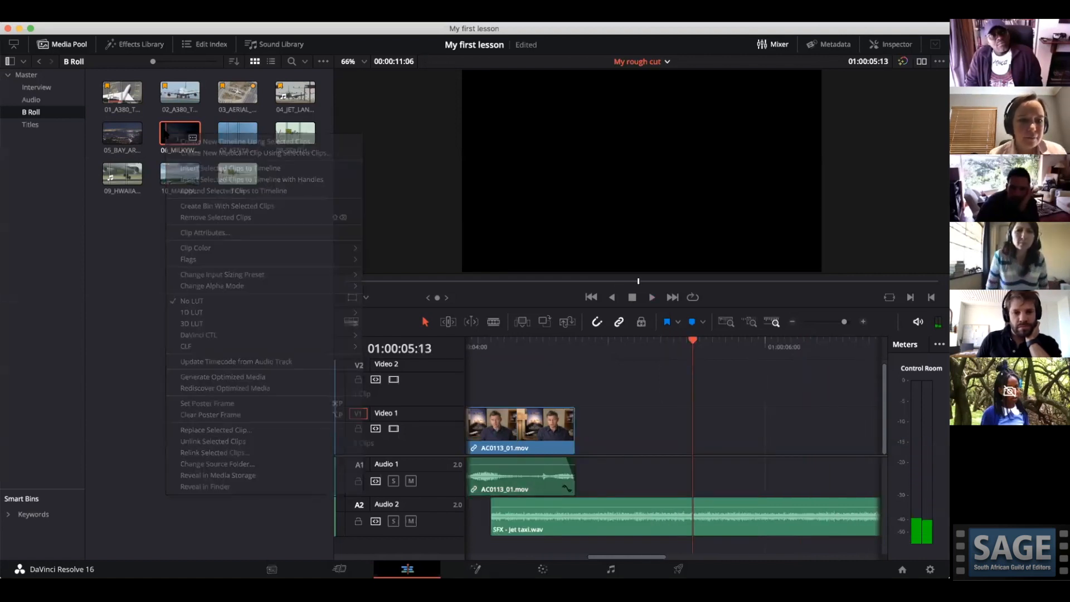
pyautogui.press('space')
pyautogui.press('space')
pyautogui.press('space')
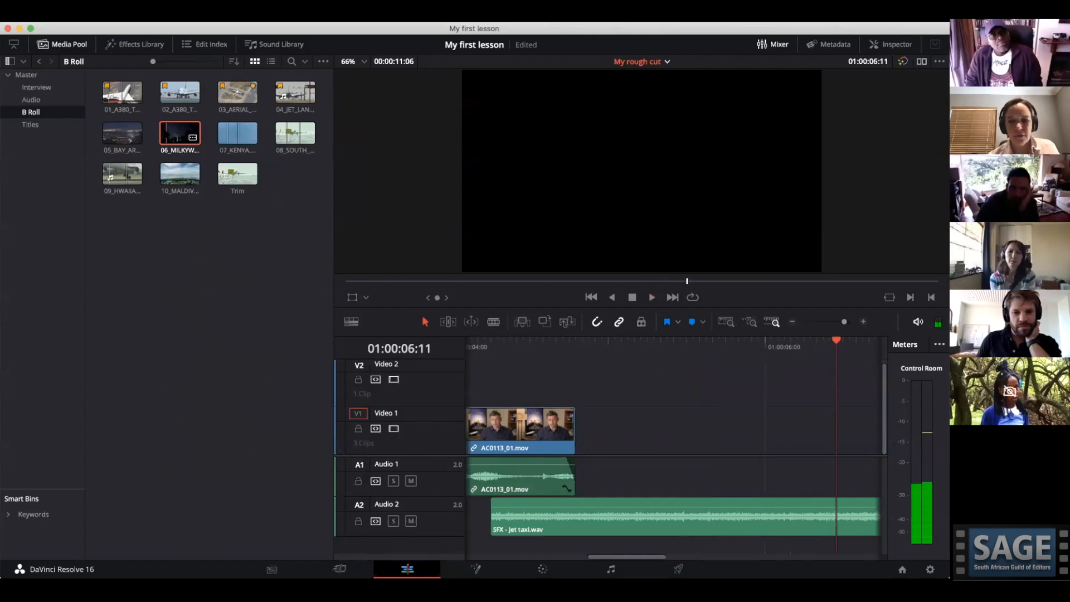
pyautogui.press('j')
pyautogui.press('k')
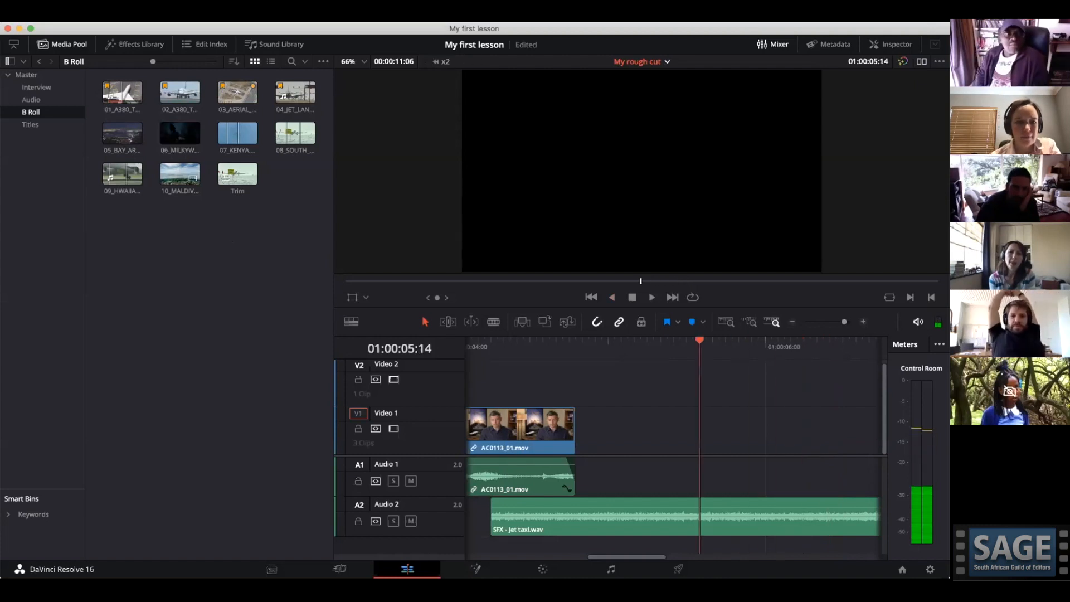
pyautogui.press('k')
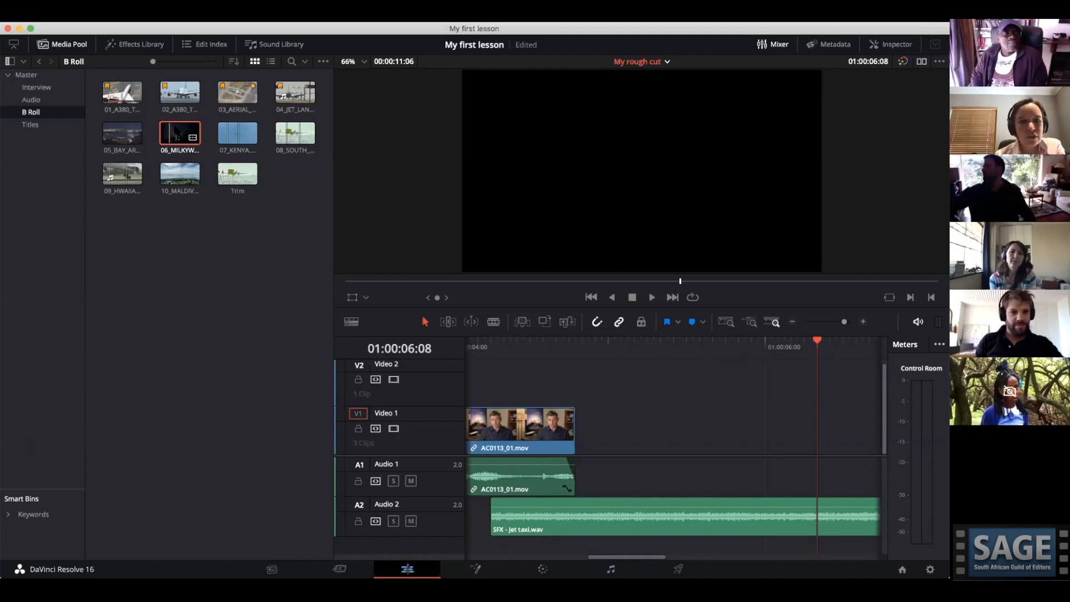
pyautogui.click(324, 62)
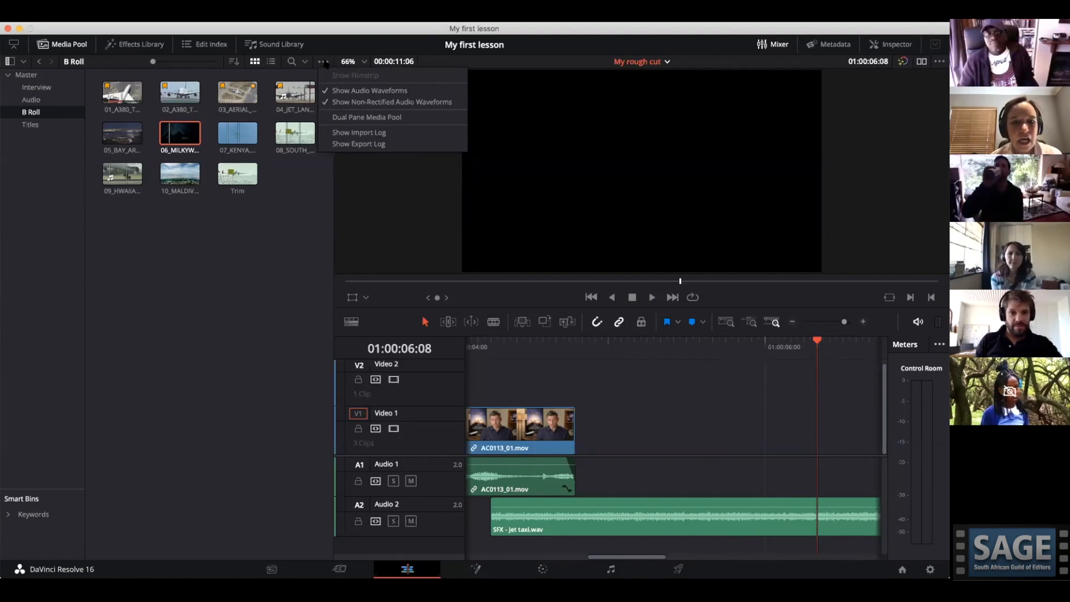
pyautogui.click(286, 217)
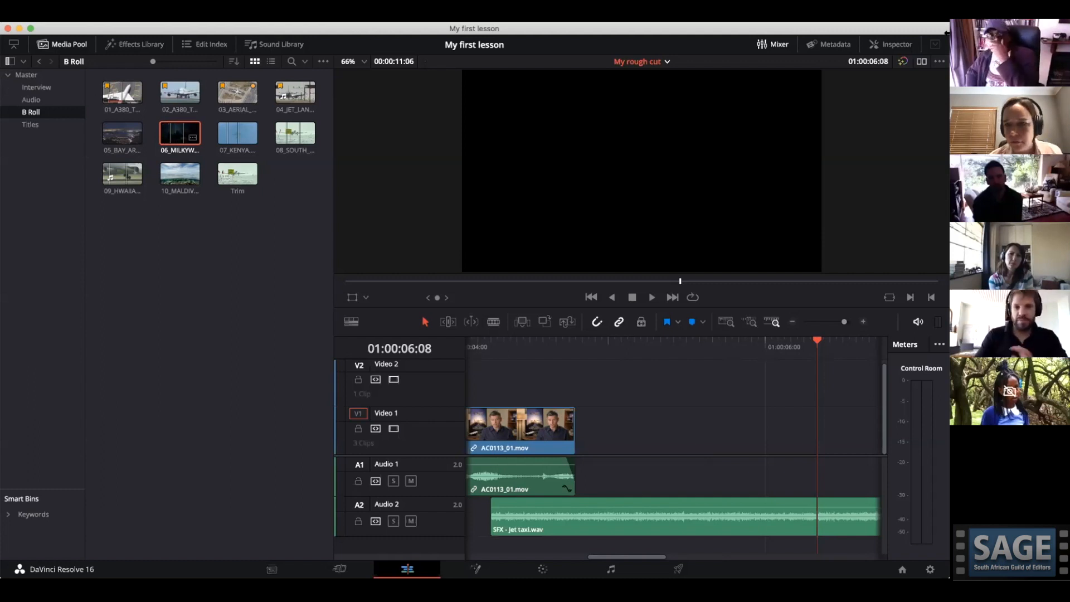
# Preview 06_MILKYWAY.mov in dual-viewer mode with its marked range set to 00:00:07:13, and return to a single viewer.
pyautogui.click(922, 61)
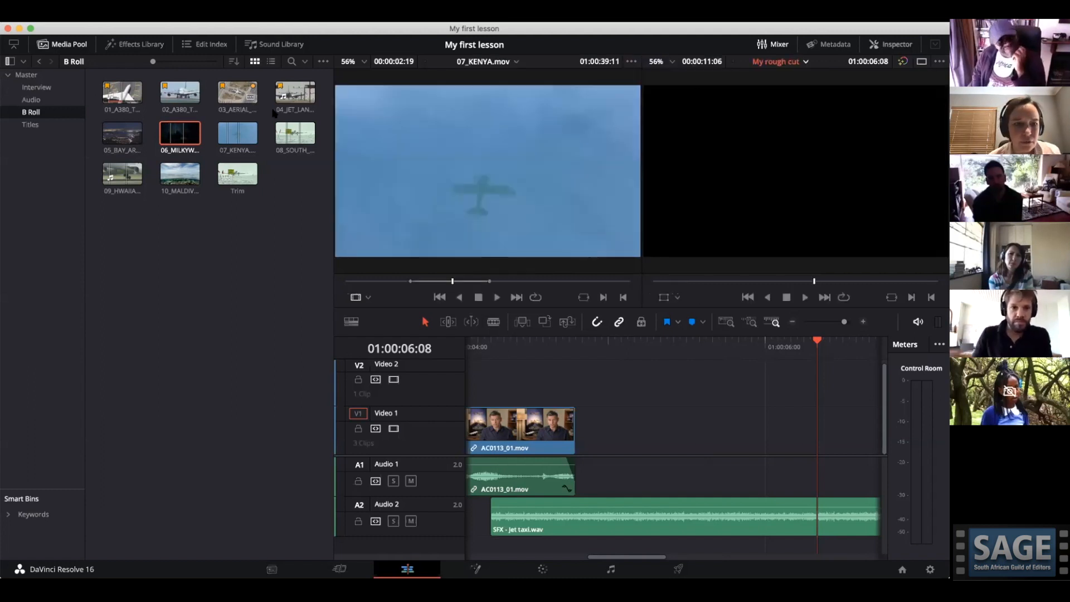
pyautogui.doubleClick(180, 136)
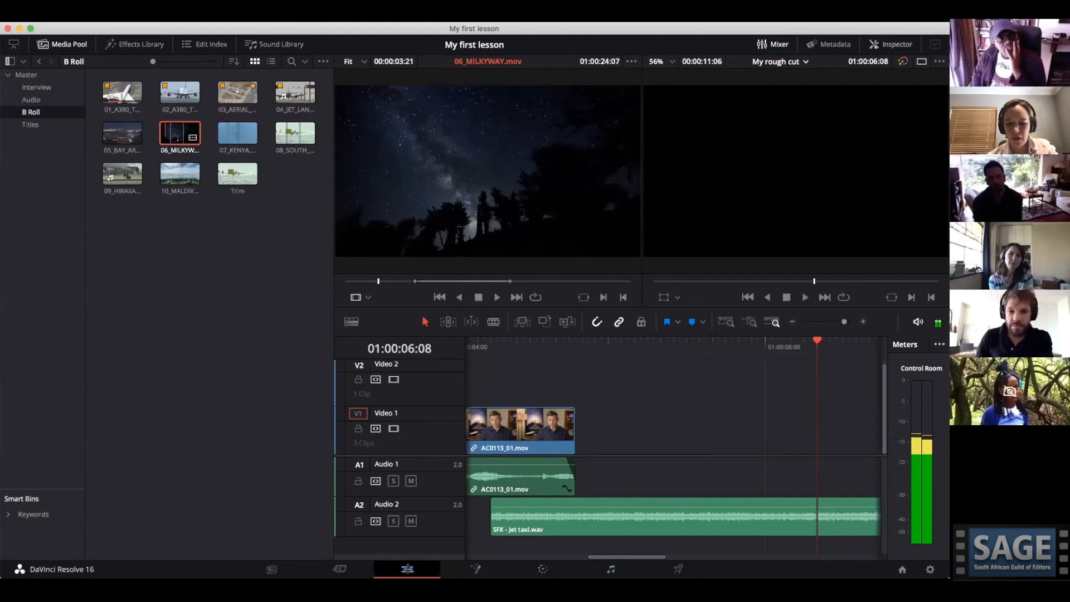
pyautogui.press('o')
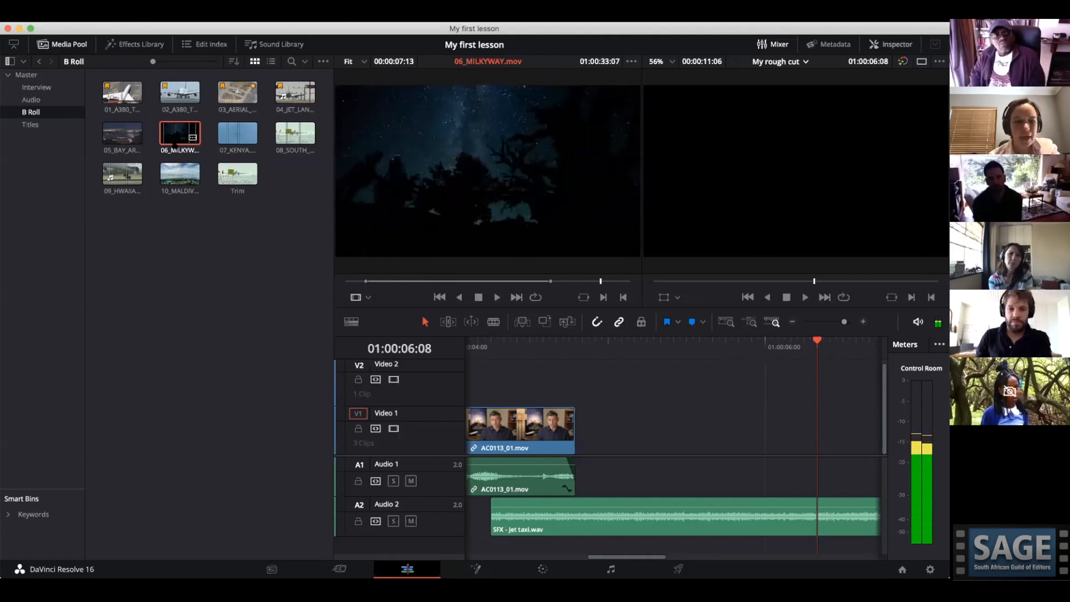
pyautogui.press('space')
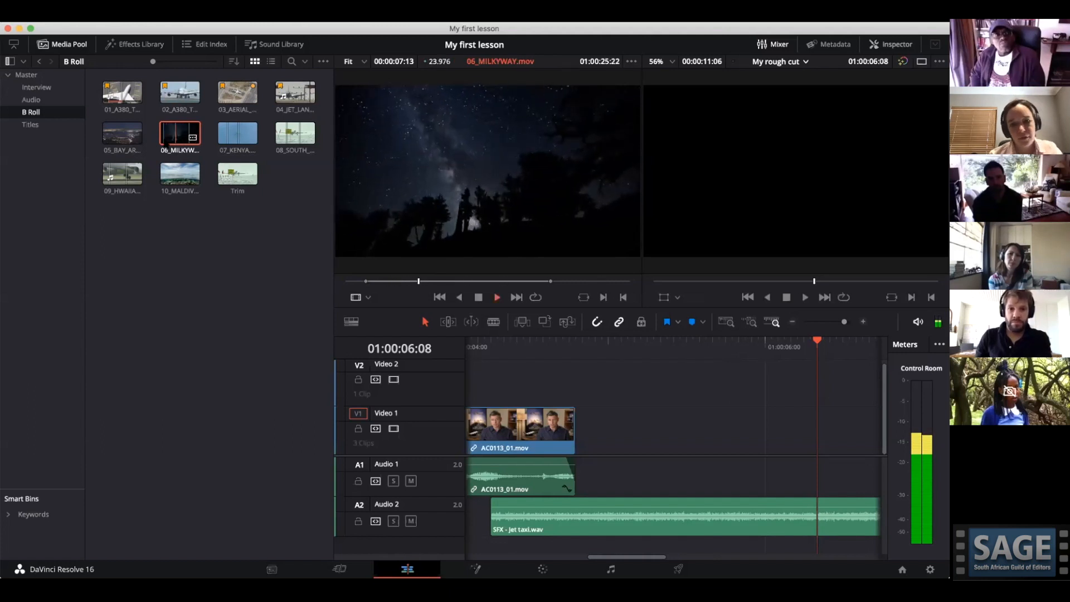
pyautogui.press('space')
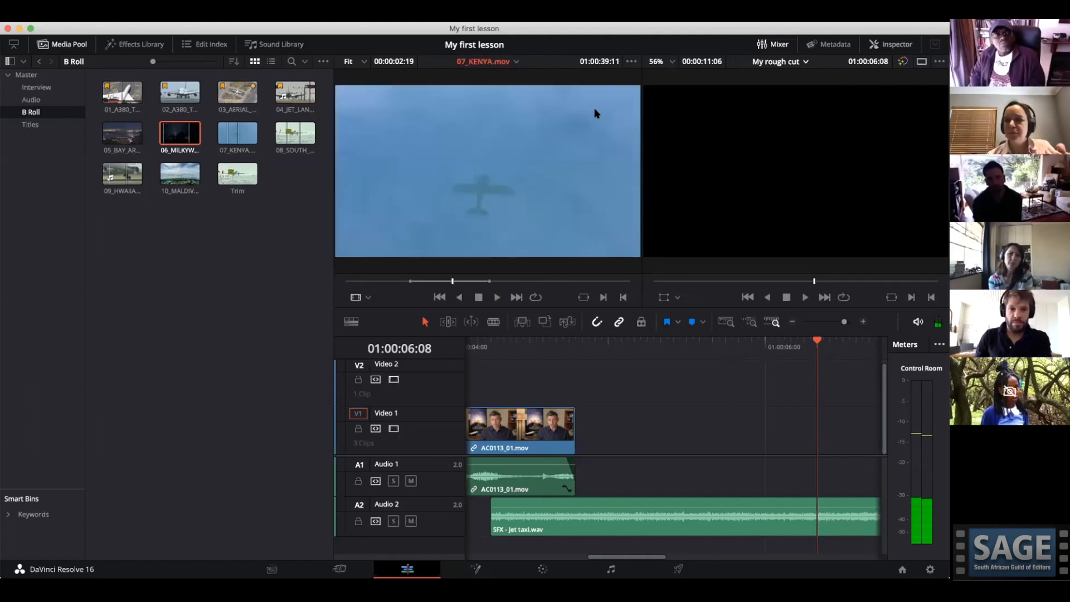
pyautogui.click(923, 62)
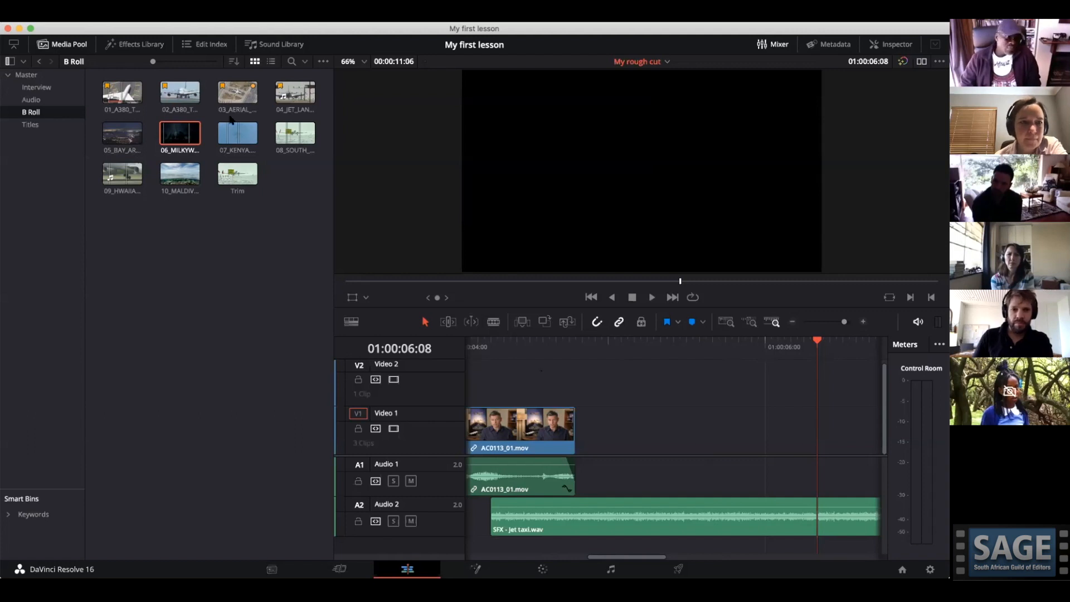
# Open the keyboard customization and examine the available shortcut presets.
pyautogui.click(53, 12)
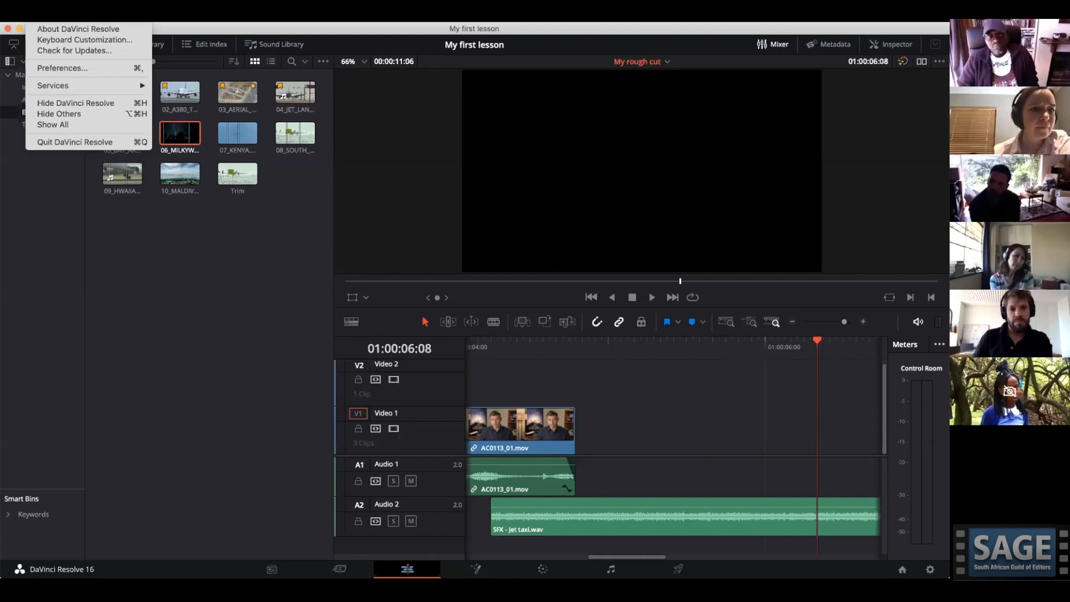
pyautogui.click(67, 39)
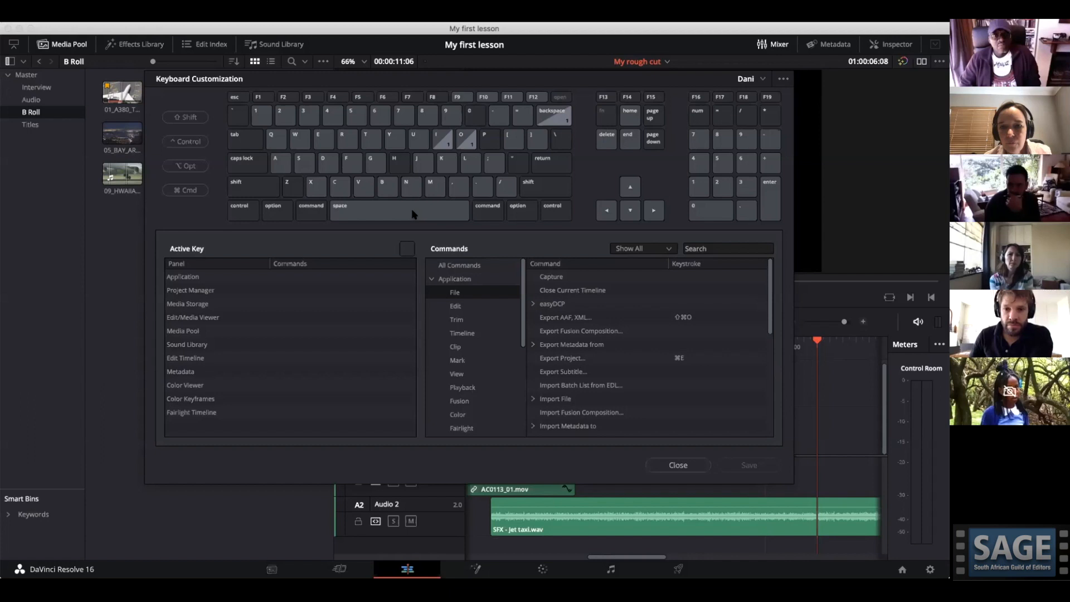
pyautogui.moveTo(402, 78); pyautogui.dragTo(508, 73)
pyautogui.click(872, 74)
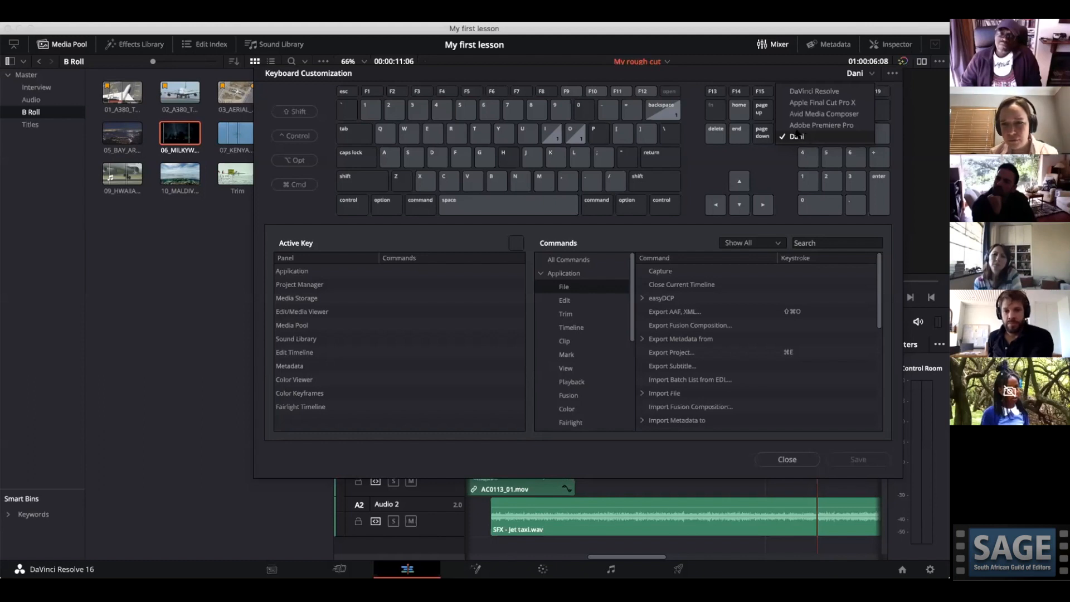
pyautogui.click(691, 437)
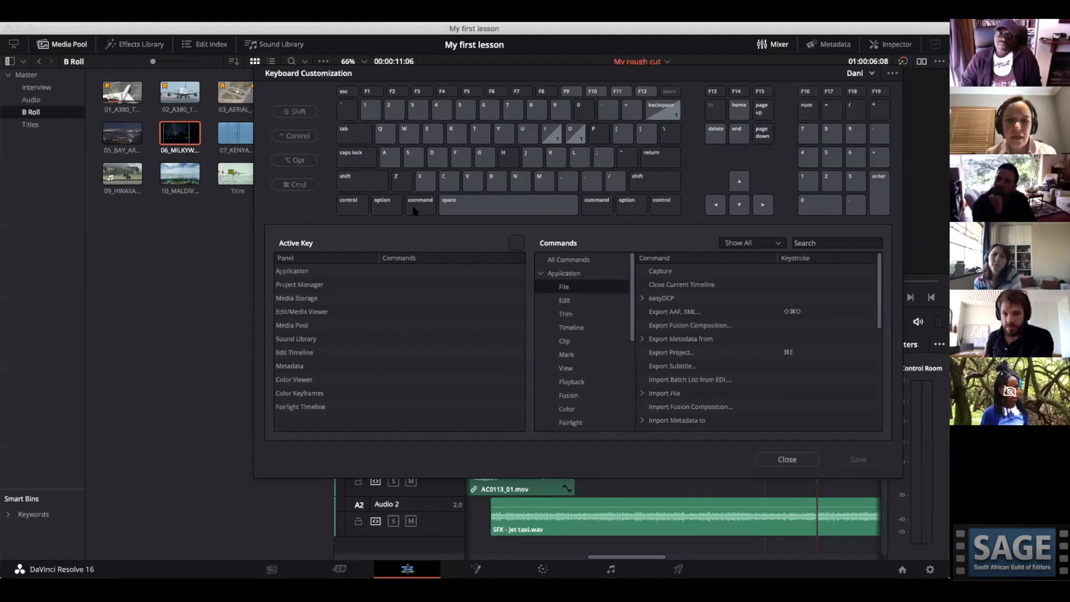
# Look up the commands assigned to the C, X and Z keys on the virtual keyboard.
pyautogui.click(446, 183)
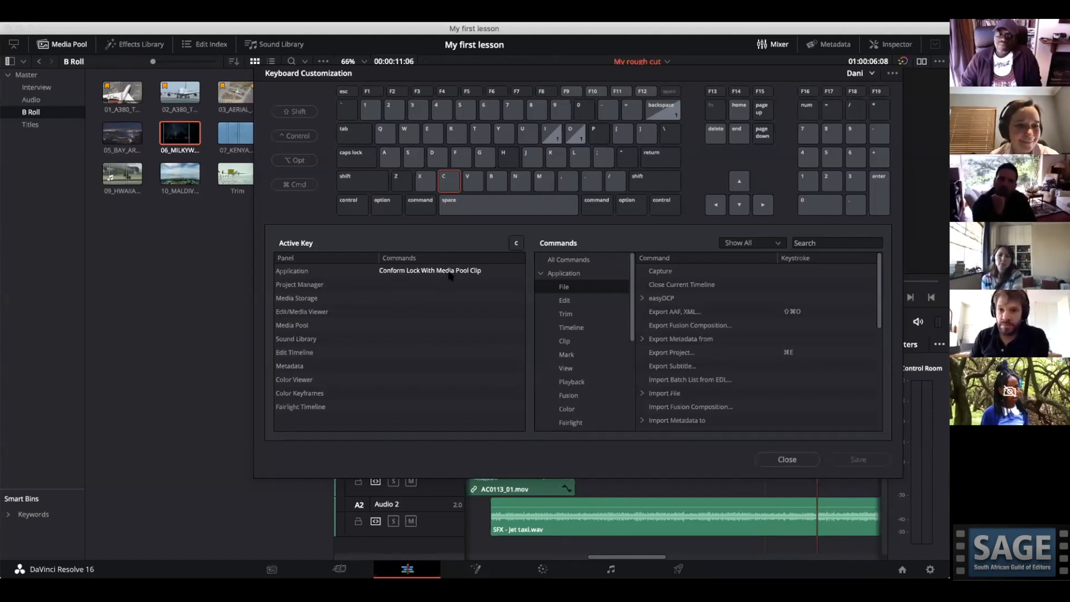
pyautogui.click(423, 179)
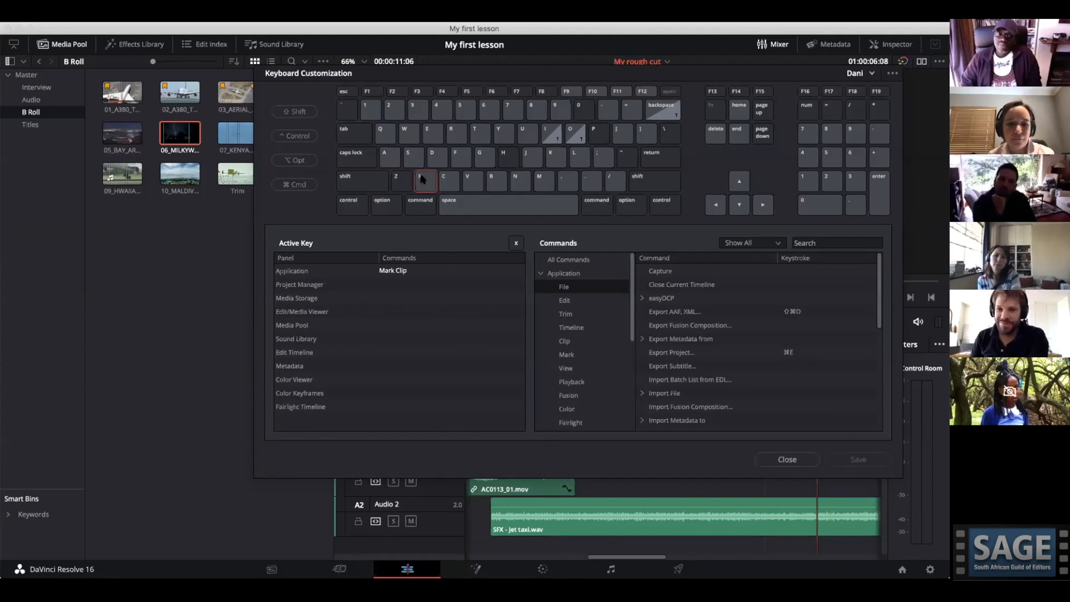
pyautogui.click(405, 184)
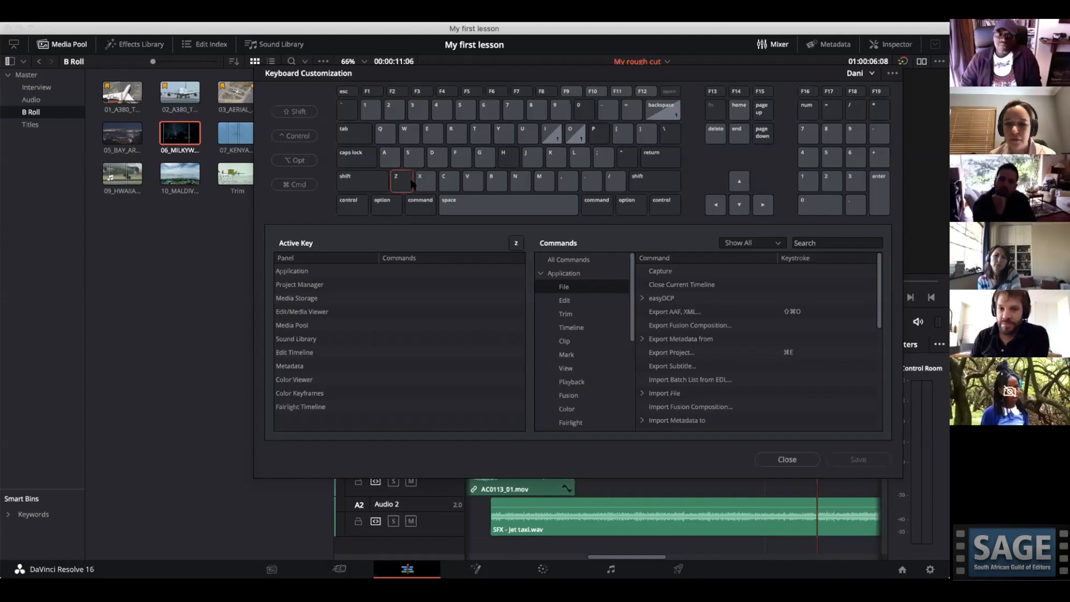
# Look up the command assigned to the Q key and search all commands for "place".
pyautogui.click(817, 245)
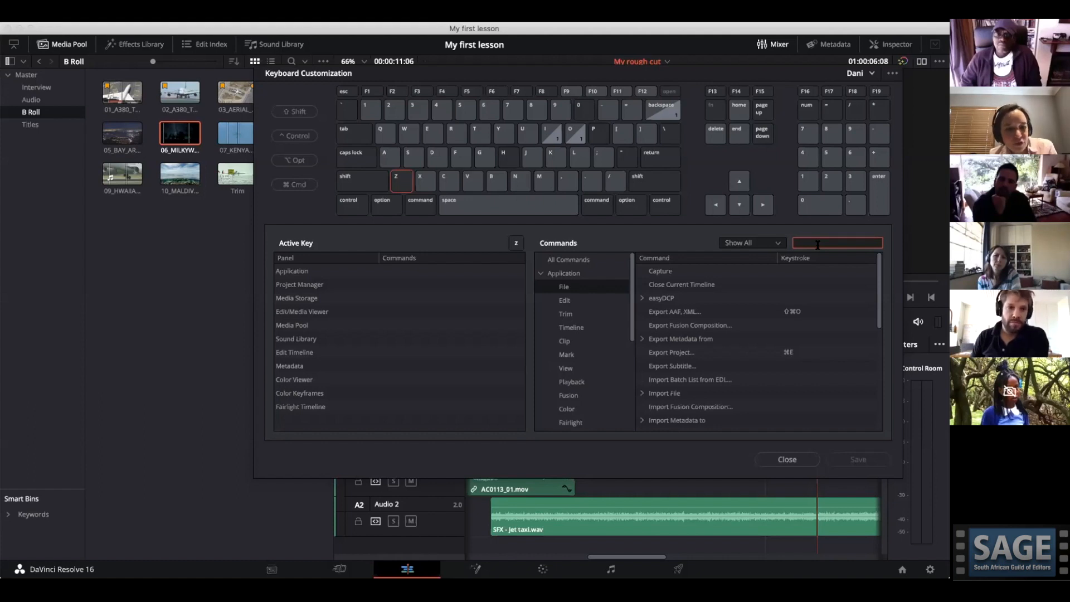
pyautogui.write('place')
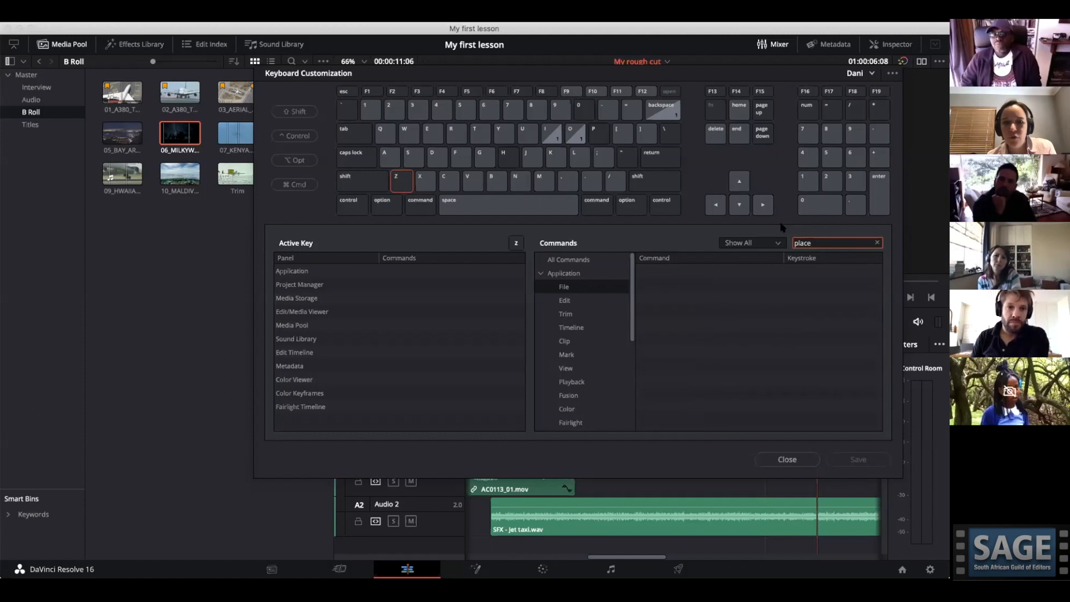
pyautogui.click(385, 127)
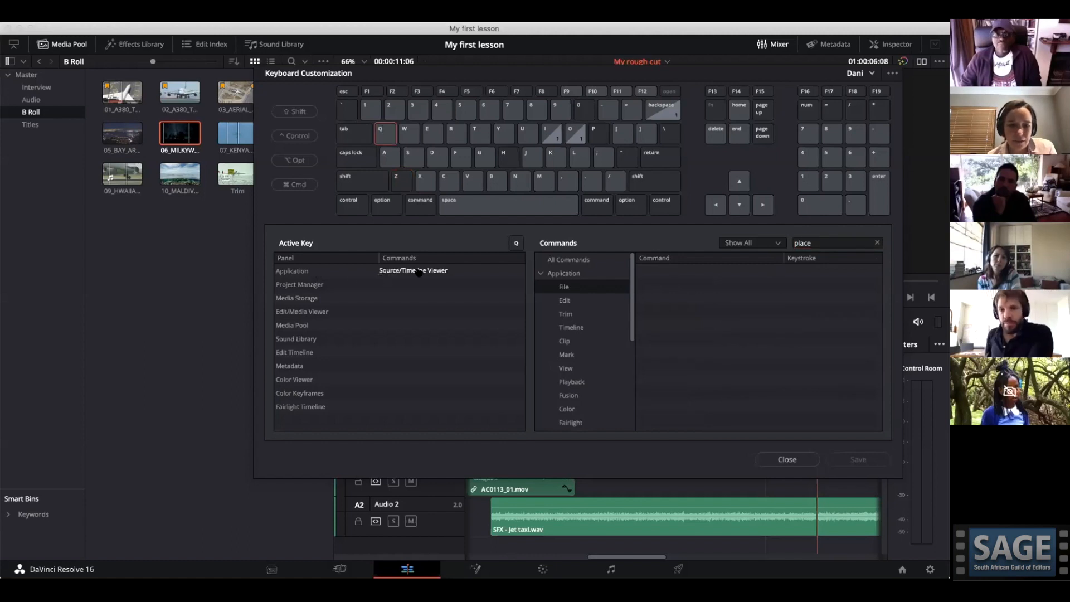
pyautogui.click(832, 240)
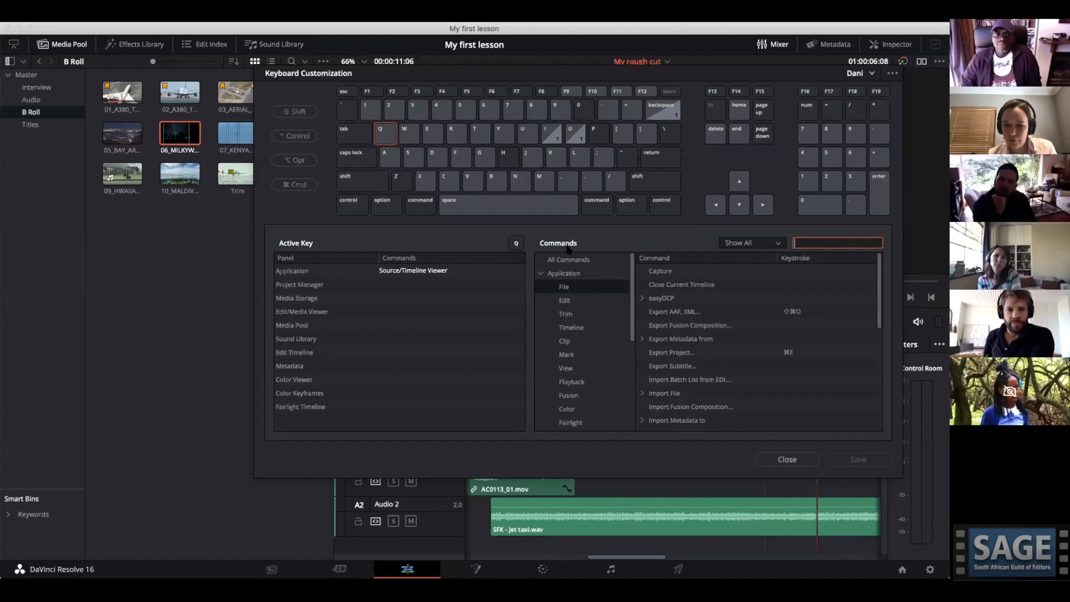
pyautogui.click(878, 242)
pyautogui.click(850, 242)
pyautogui.write('place')
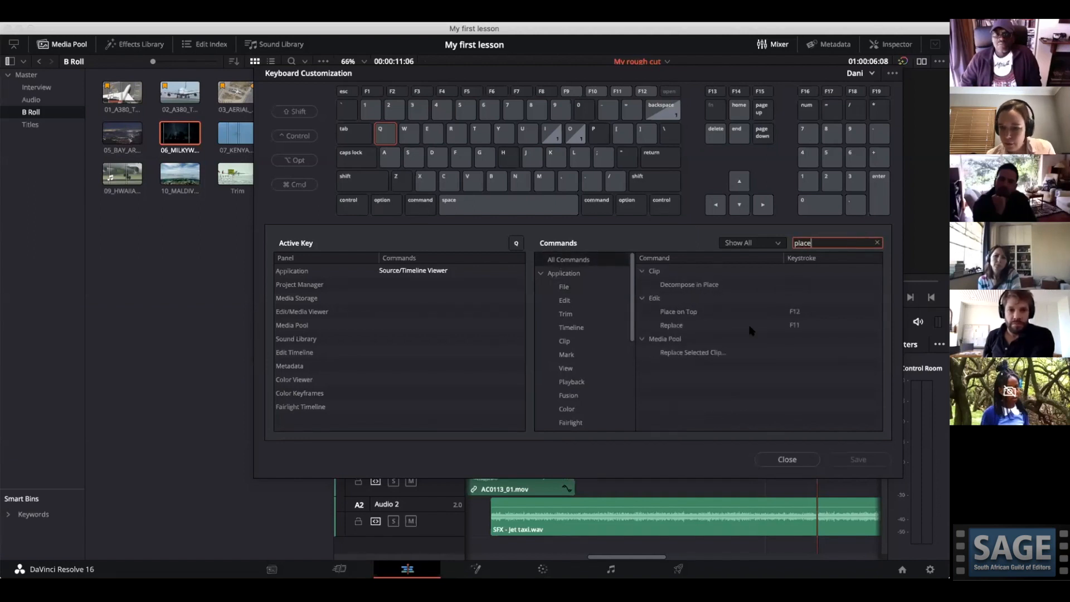
pyautogui.moveTo(803, 314)
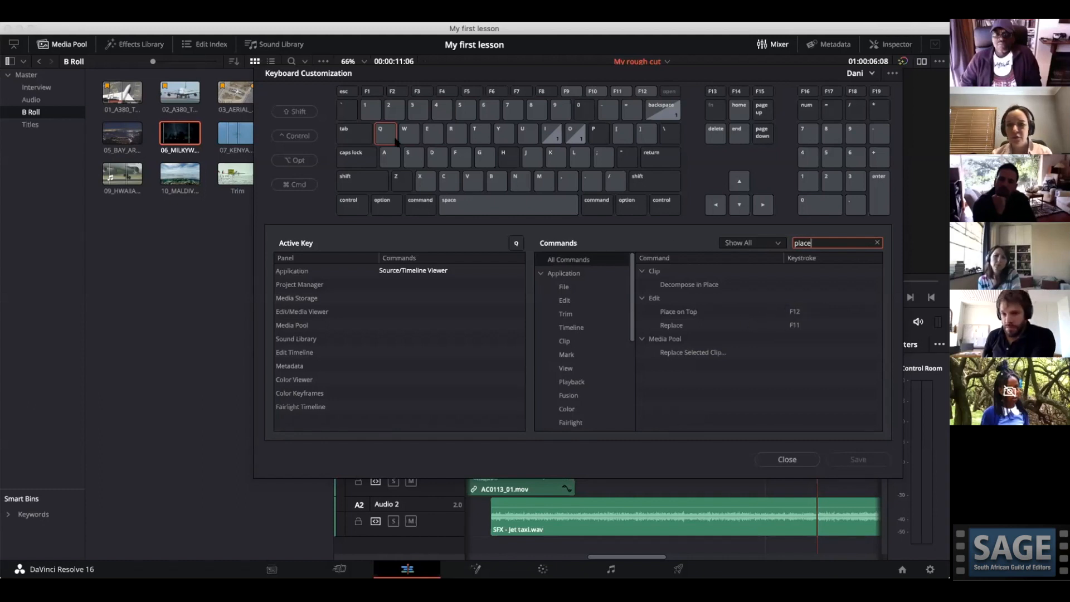
# Assign the Q key to the Place on Top edit command, accept the shared assignment, then save and close the keyboard customization.
pyautogui.click(832, 287)
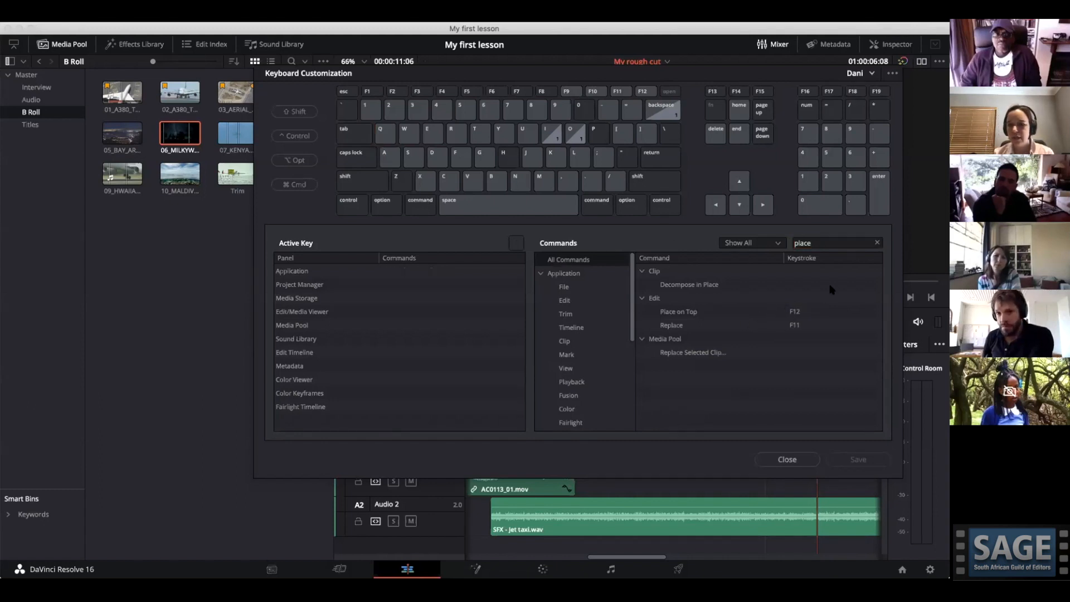
pyautogui.click(797, 312)
pyautogui.press('q')
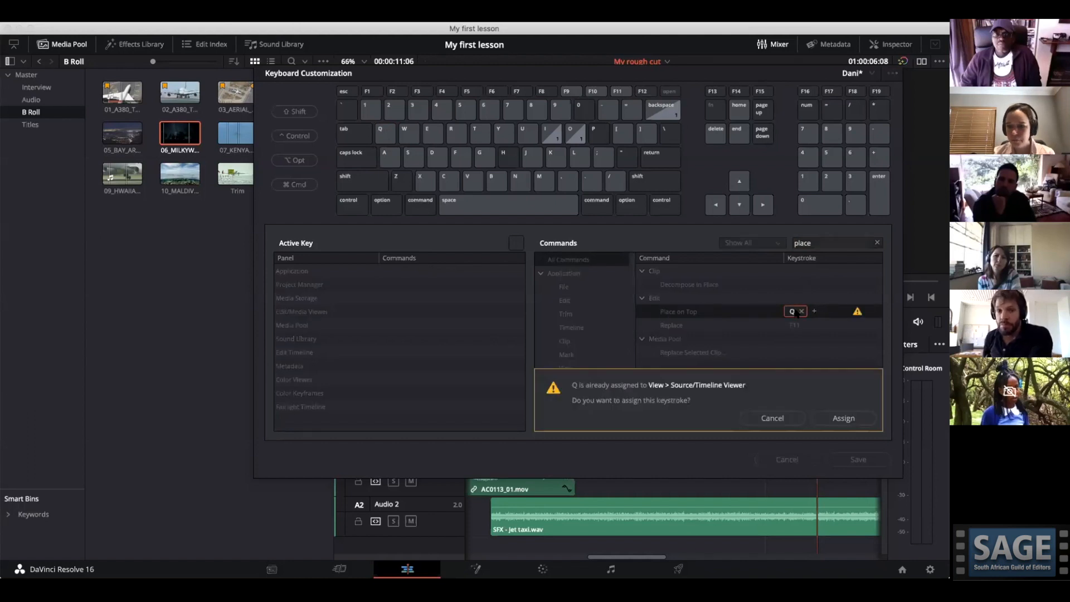
pyautogui.click(845, 423)
pyautogui.click(854, 460)
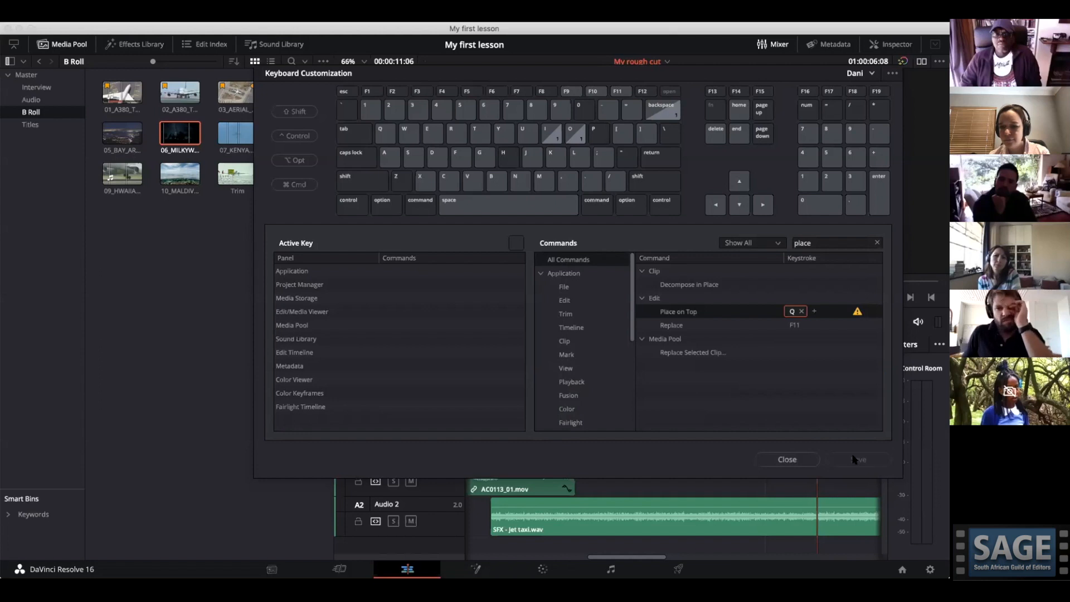
pyautogui.click(788, 460)
# Move the timeline playhead to 01:00:04:06, fit the whole timeline in view, and open 07_KENYA.mov in the source viewer.
pyautogui.click(230, 139)
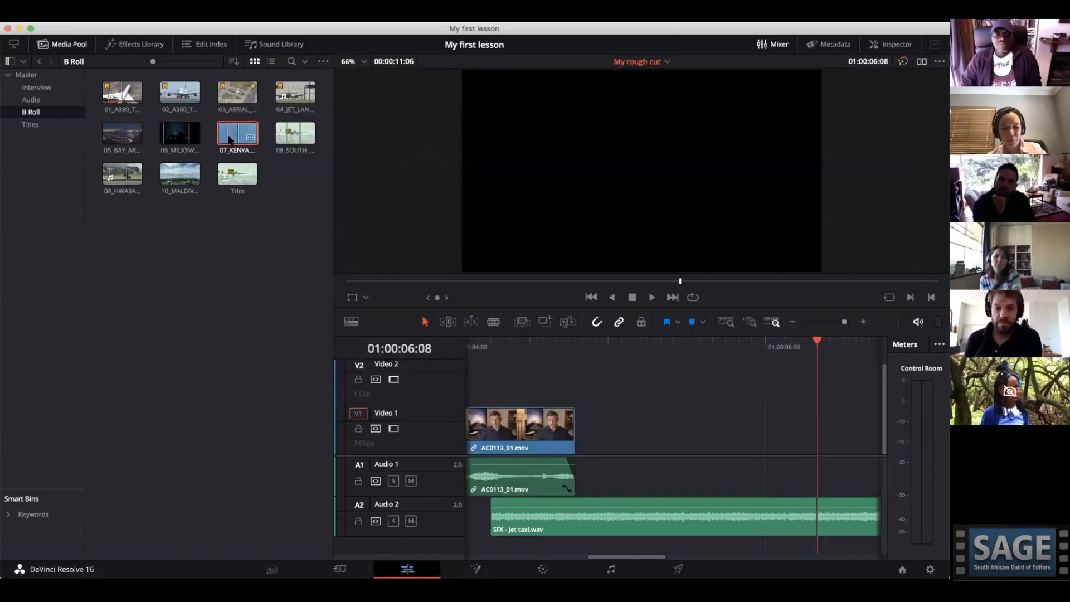
pyautogui.click(490, 348)
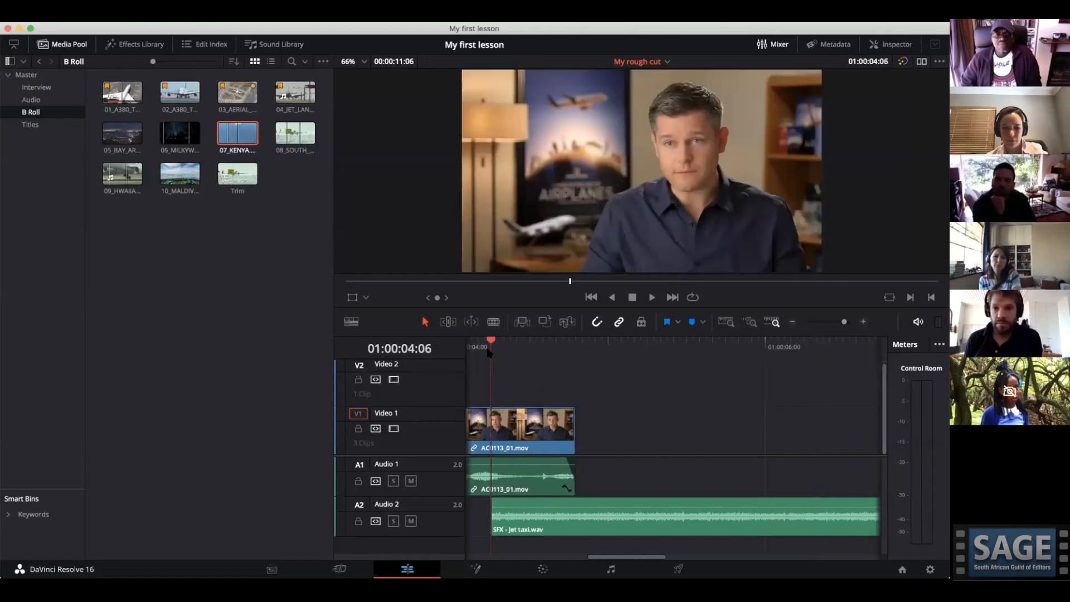
pyautogui.doubleClick(240, 136)
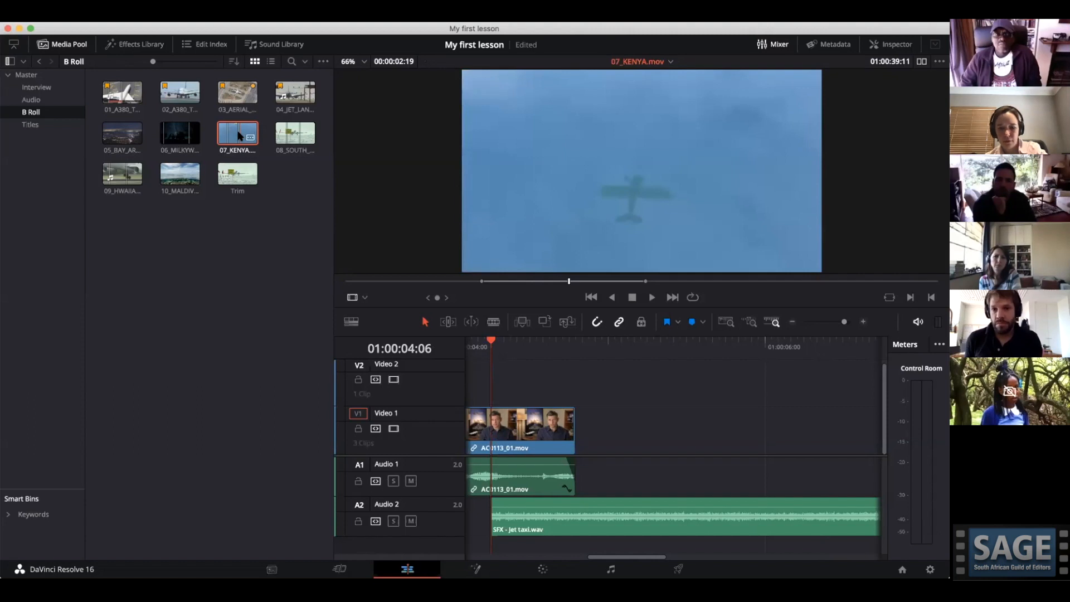
pyautogui.click(621, 364)
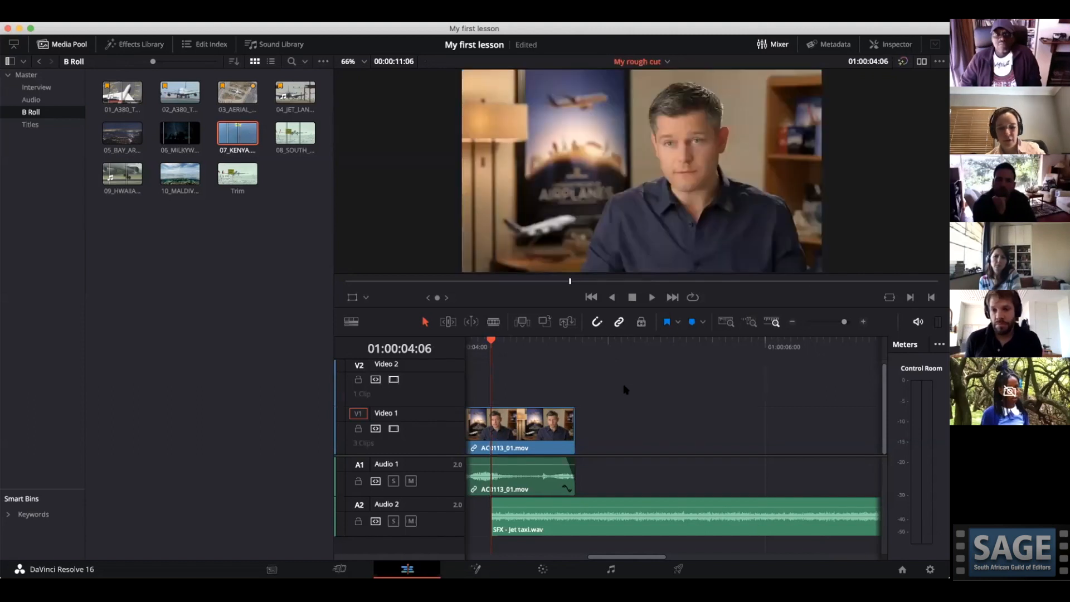
pyautogui.hotkey('shift', 'z')
pyautogui.scroll(-1, 625, 389)
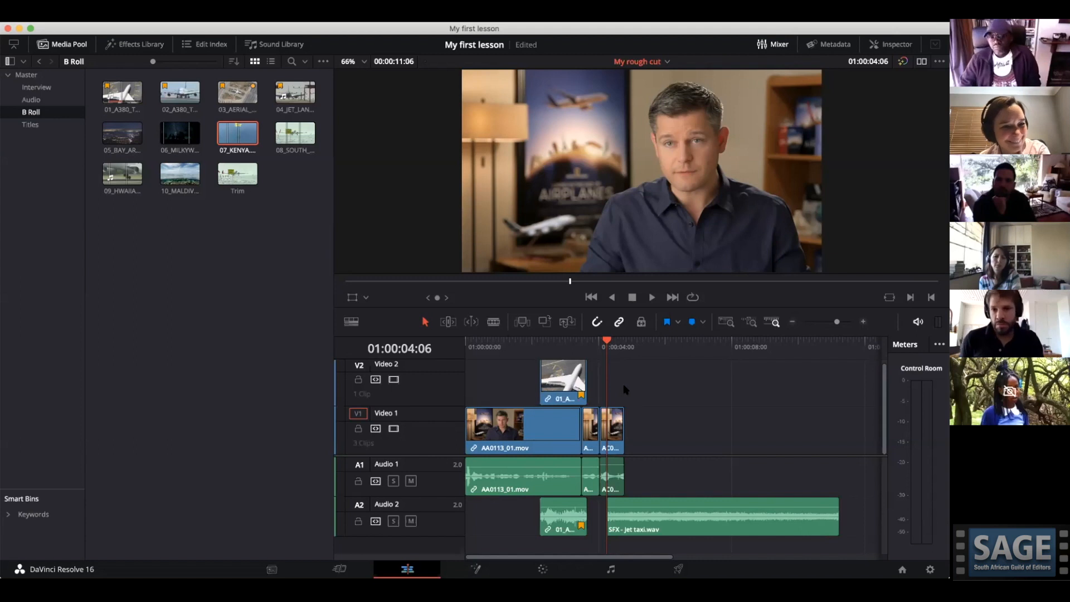
pyautogui.doubleClick(231, 142)
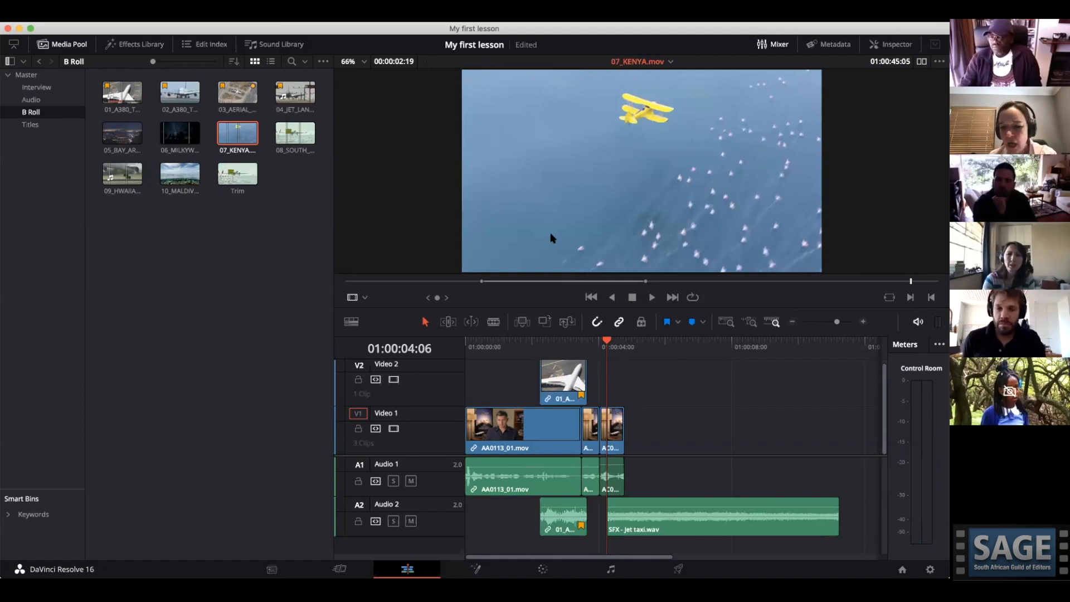
# Reopen the keyboard customization and remove the Q keystroke from the Source/Timeline Viewer command.
pyautogui.click(56, 17)
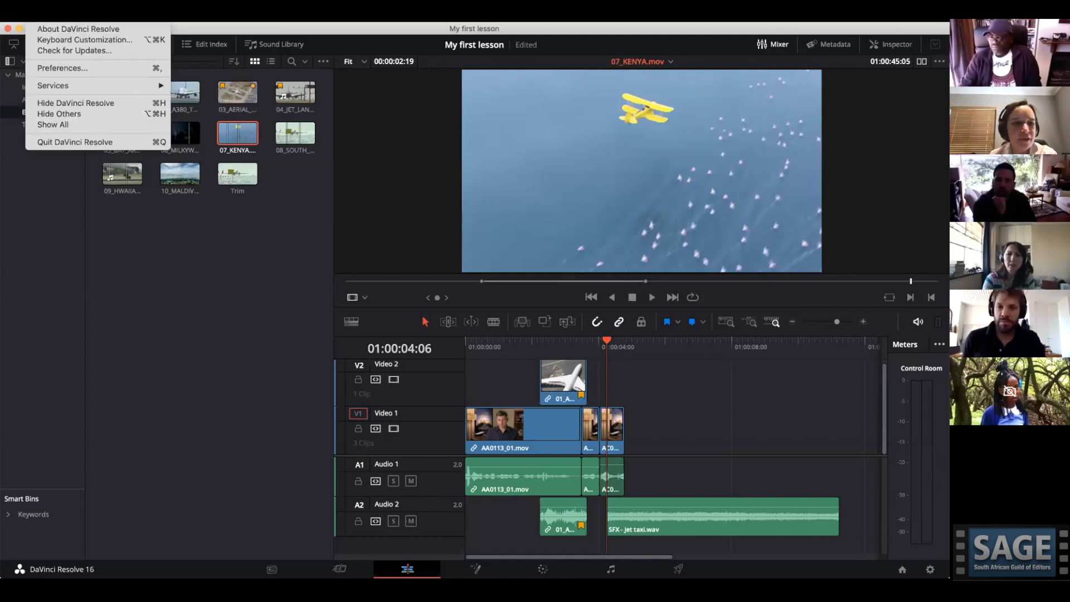
pyautogui.click(87, 39)
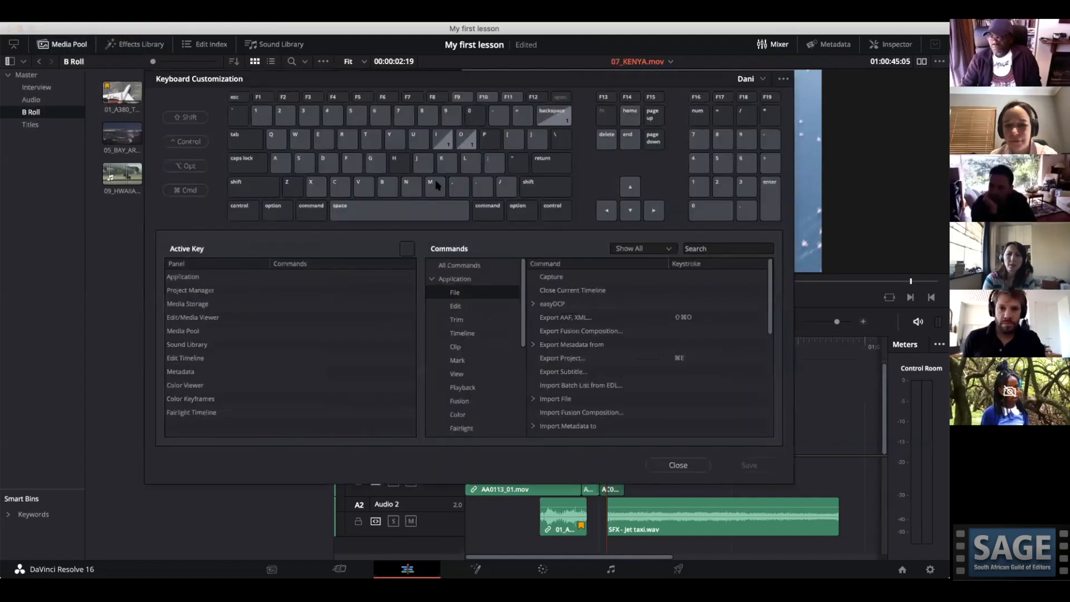
pyautogui.click(282, 133)
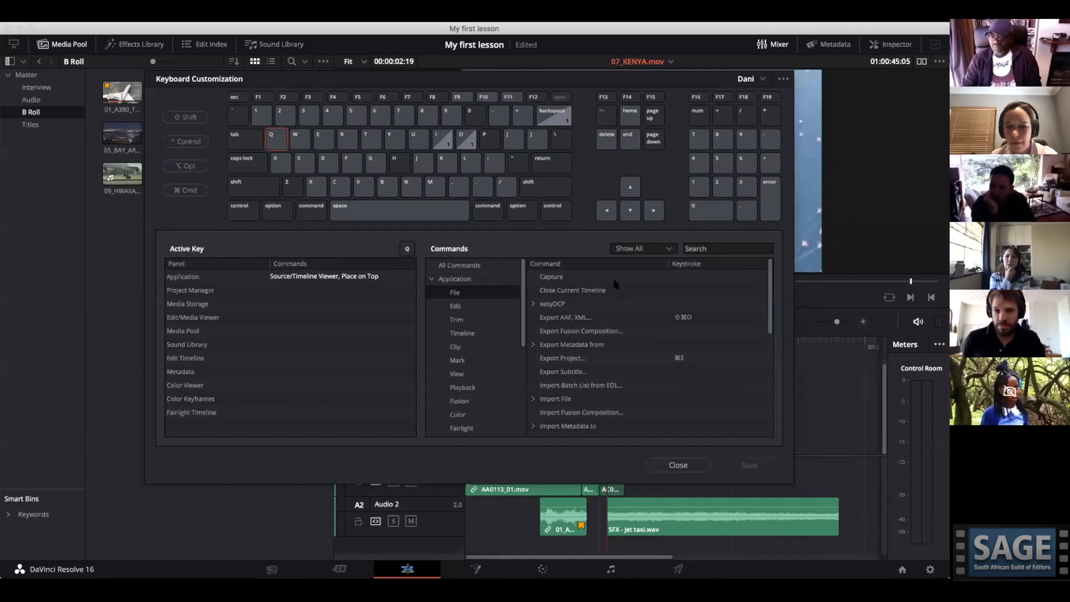
pyautogui.click(303, 277)
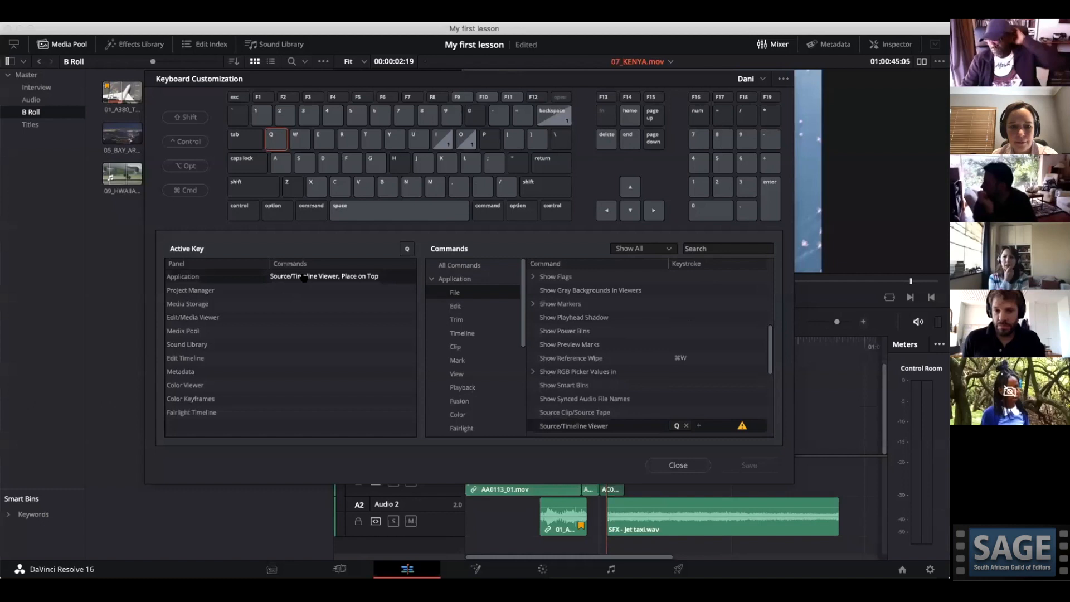
pyautogui.click(686, 426)
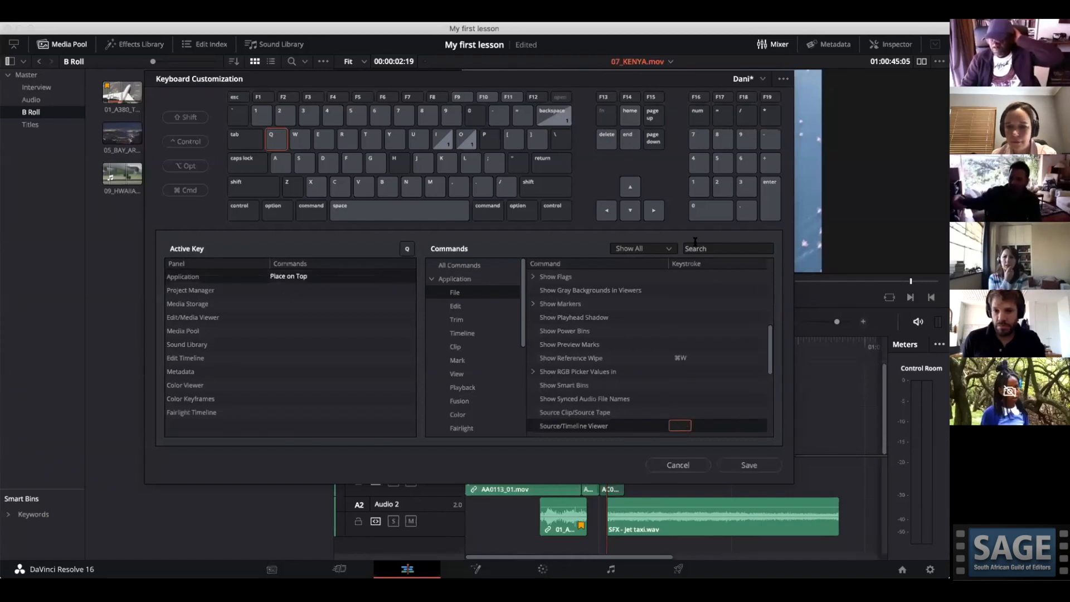
# Search the commands for "place" to check the Place on Top keystroke, then save the shortcuts and close the customization.
pyautogui.click(716, 249)
pyautogui.write('place')
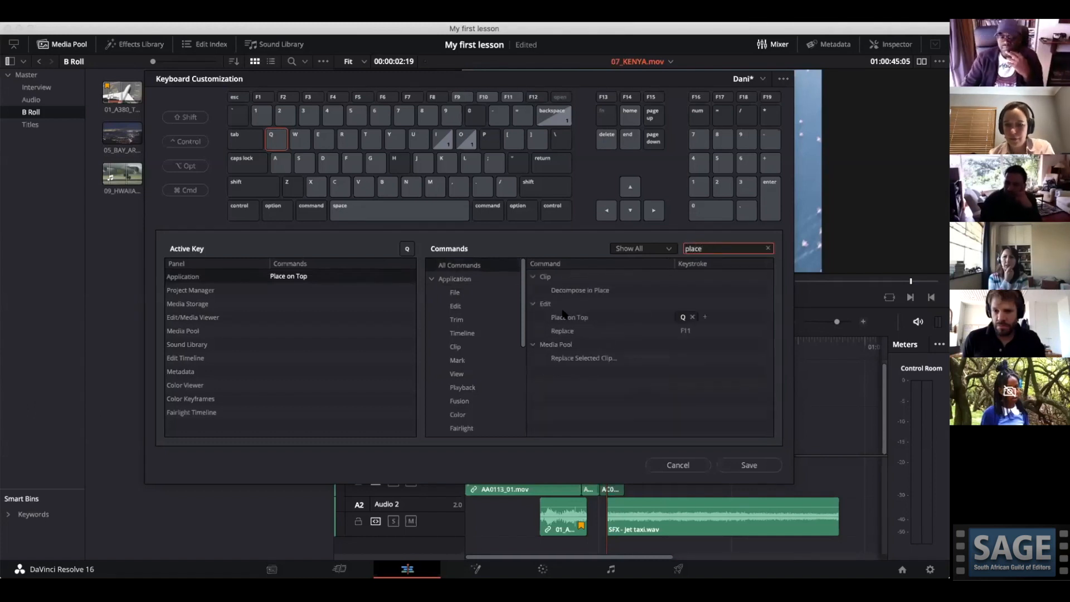
pyautogui.click(564, 315)
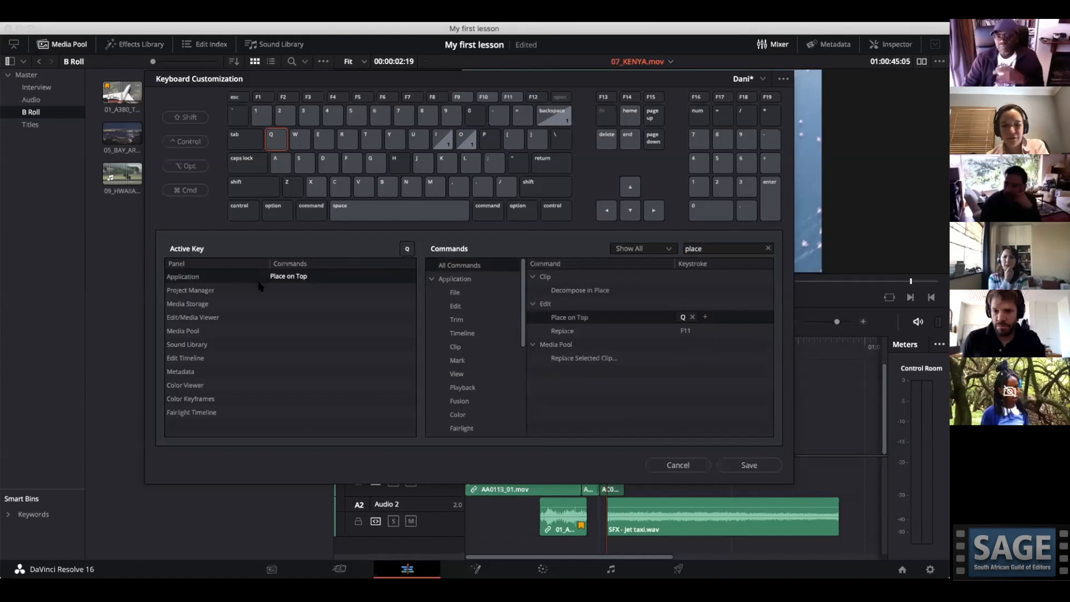
pyautogui.click(754, 465)
pyautogui.click(679, 465)
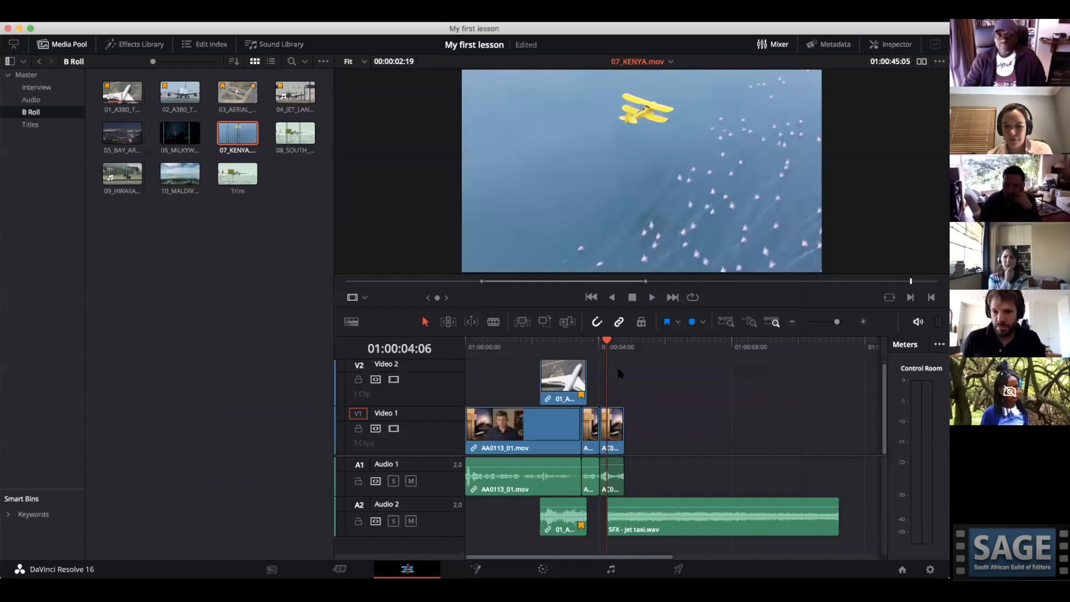
# Place 07_KENYA.mov on top of the interview on Video 2, starting at the beginning of the last interview clip.
pyautogui.click(601, 339)
pyautogui.press('F12')
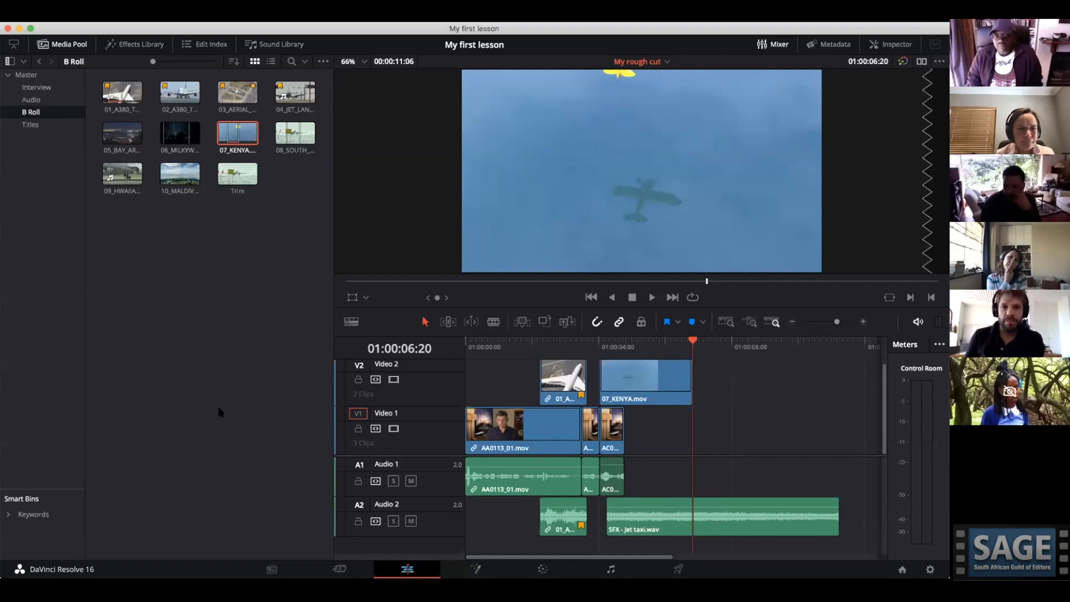
# Show how to import a keyboard preset from the customization options, and close everything without importing a file.
pyautogui.click(55, 17)
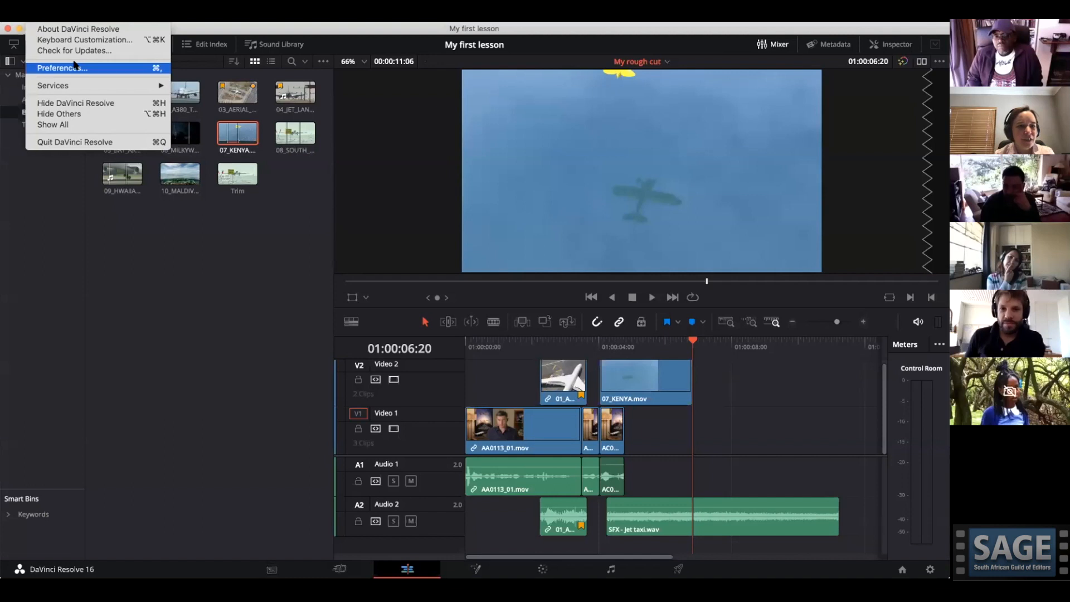
pyautogui.click(90, 40)
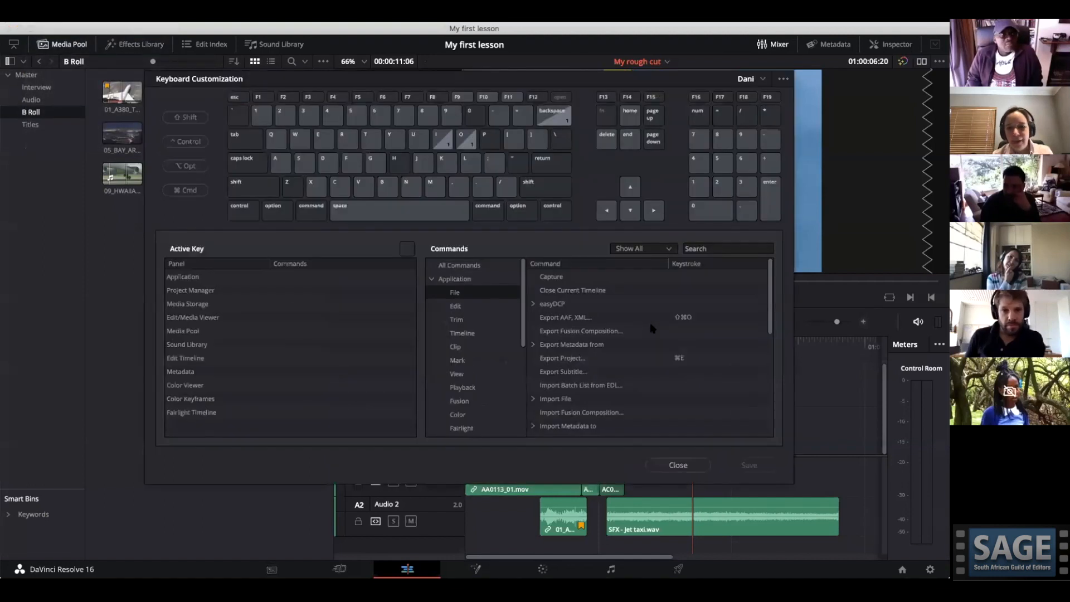
pyautogui.click(784, 79)
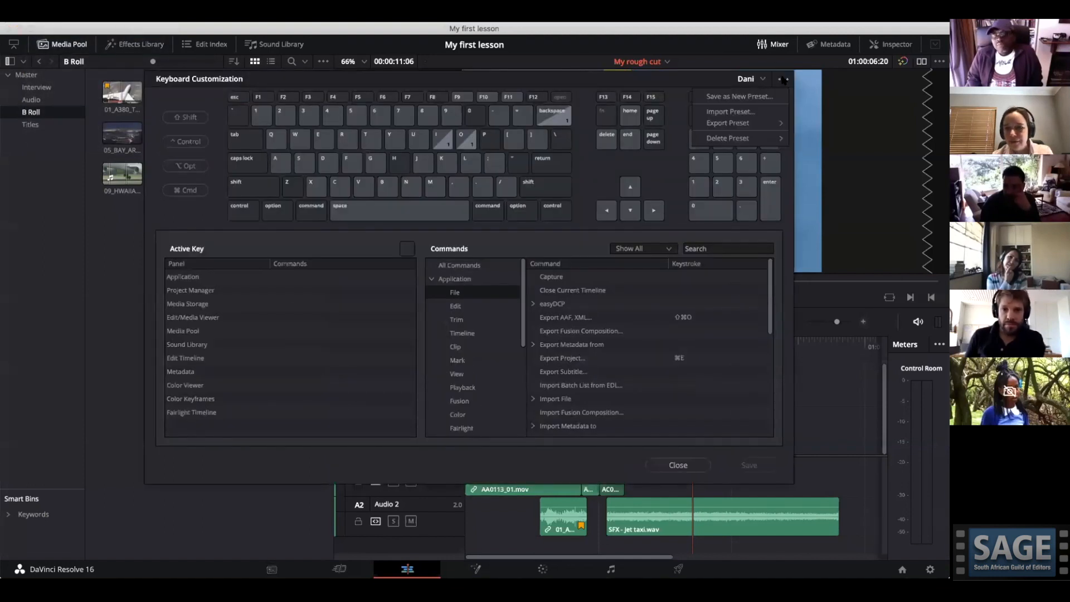
pyautogui.click(756, 113)
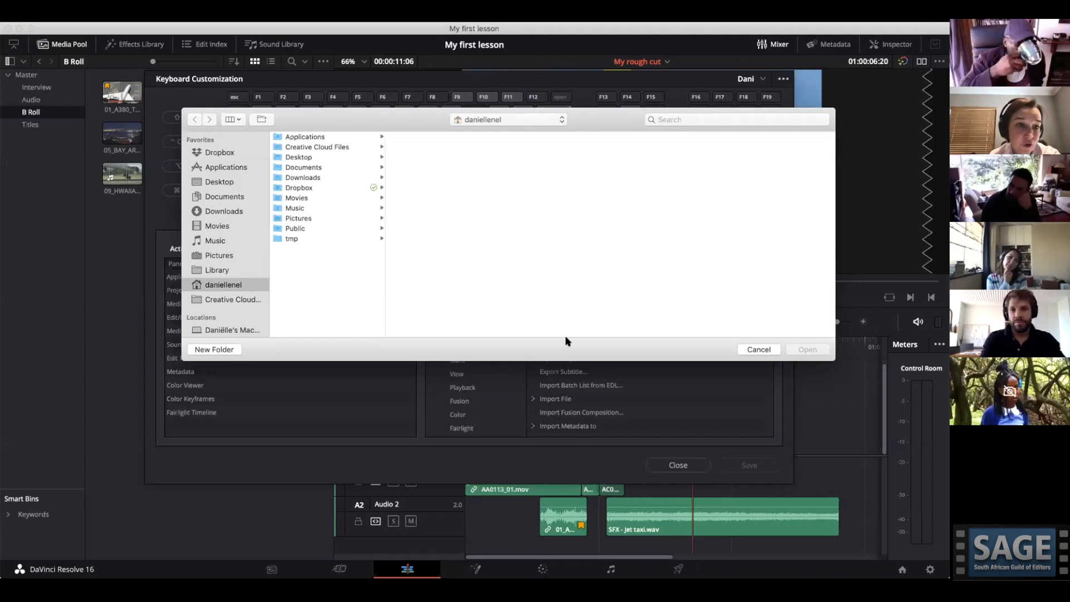
pyautogui.click(751, 351)
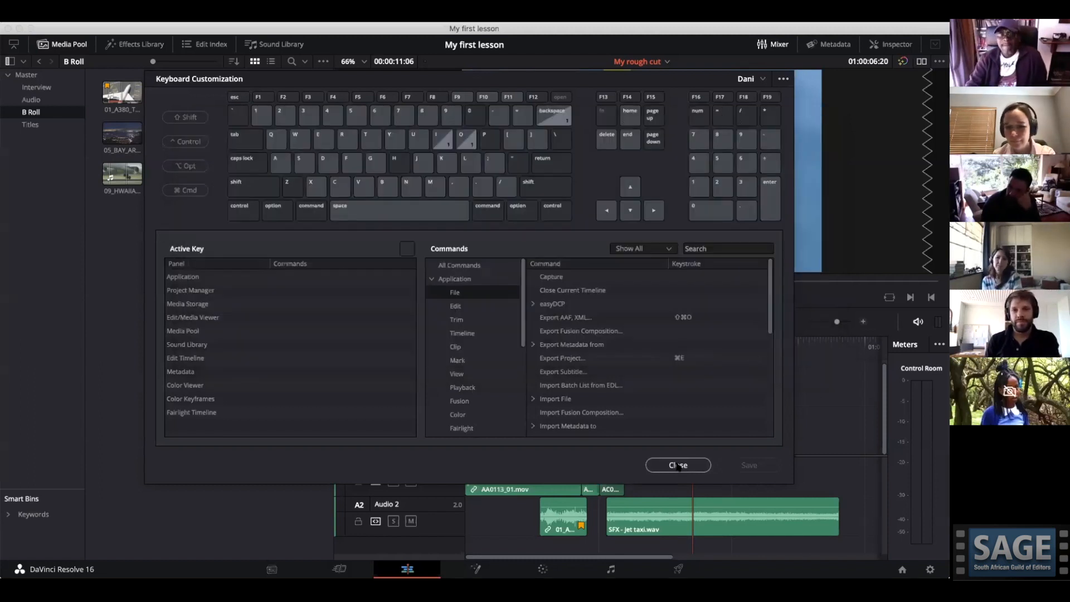
pyautogui.click(678, 465)
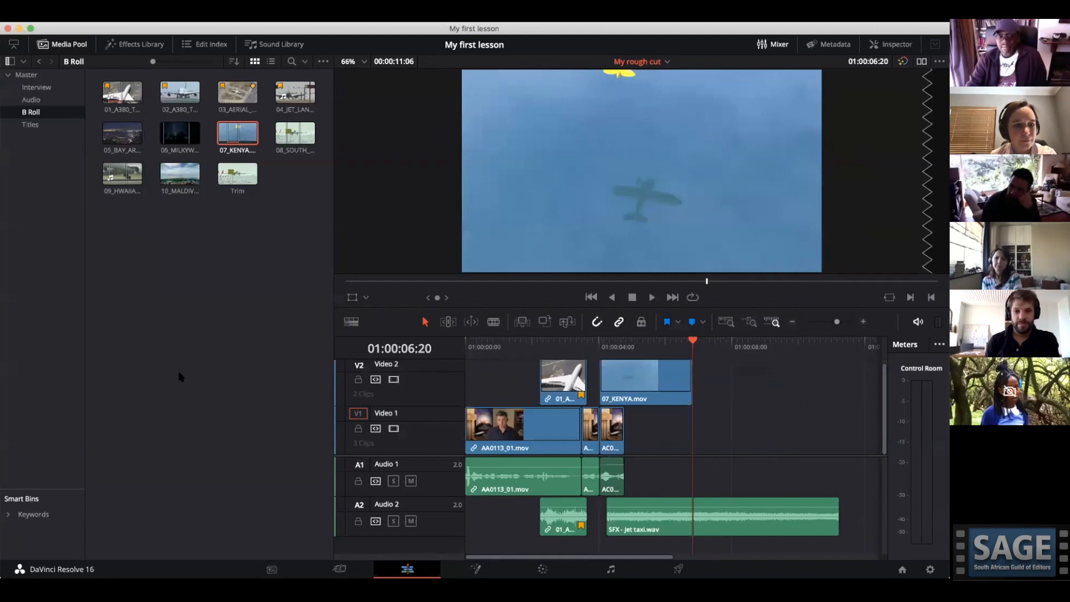
# Open the Deliver page and look through the available render presets.
pyautogui.click(679, 569)
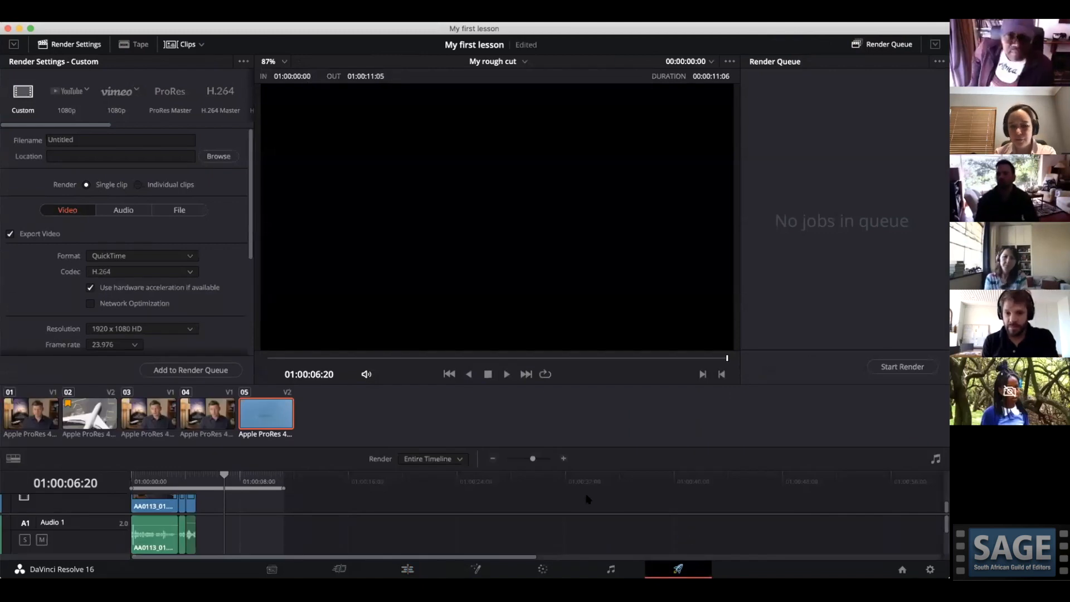
pyautogui.click(560, 487)
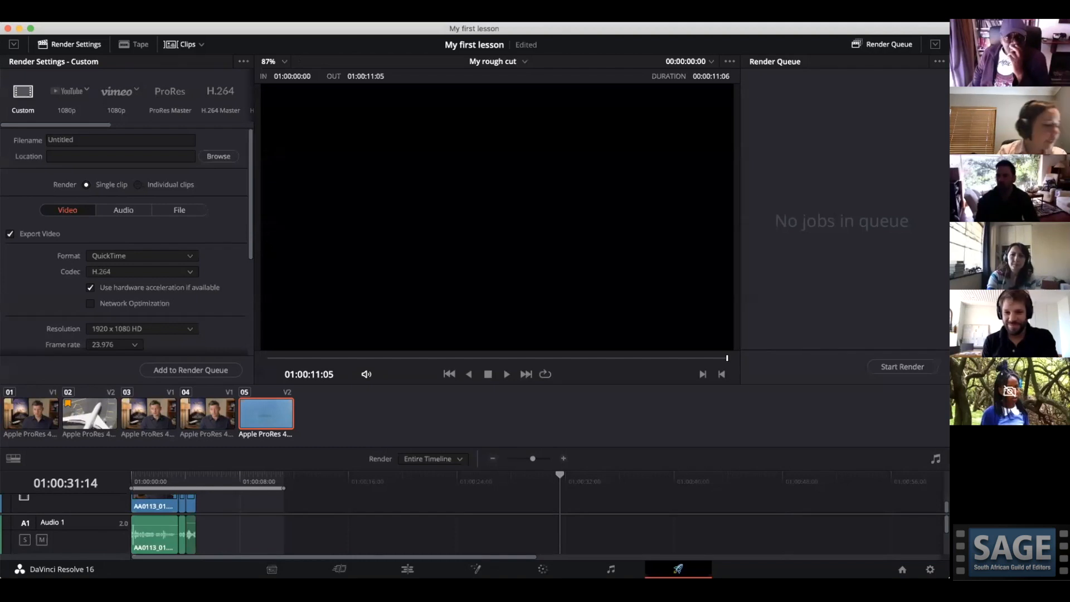
pyautogui.scroll(-1, 250, 218)
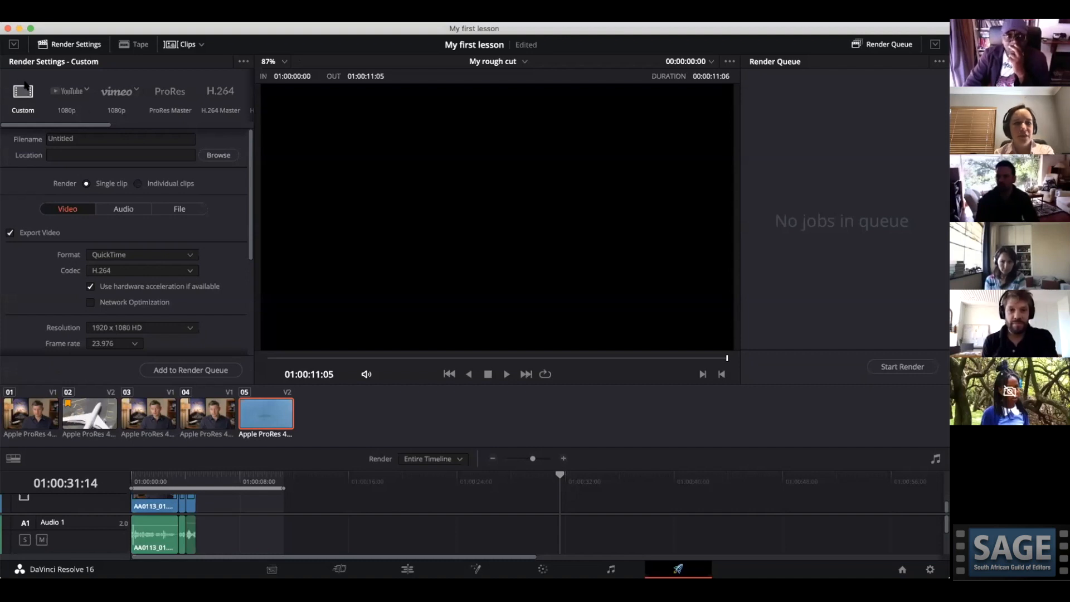
pyautogui.hscroll(10, 110, 97)
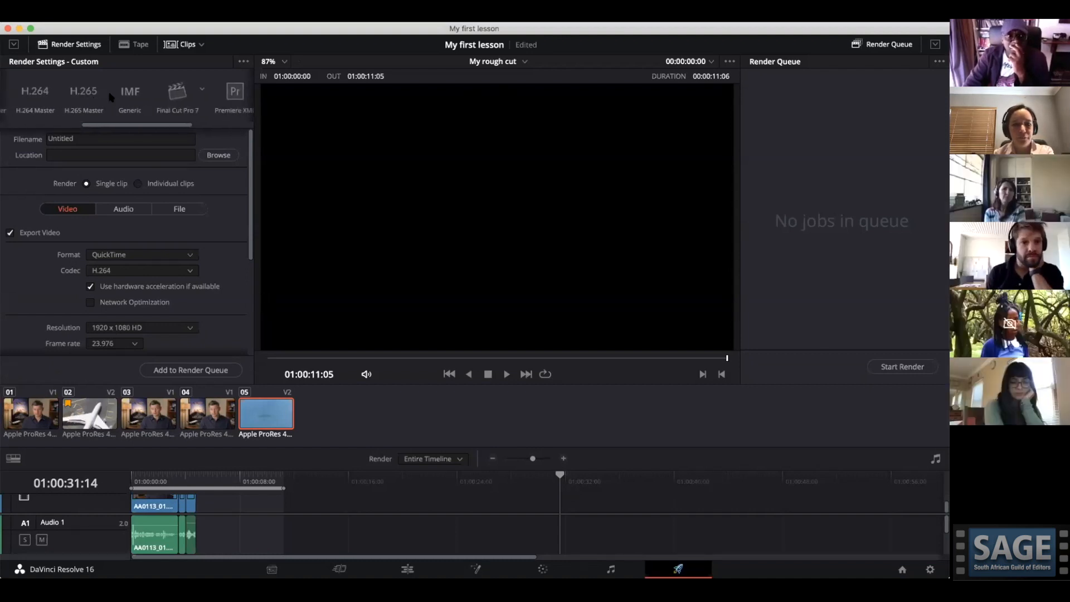
pyautogui.hscroll(-10, 110, 97)
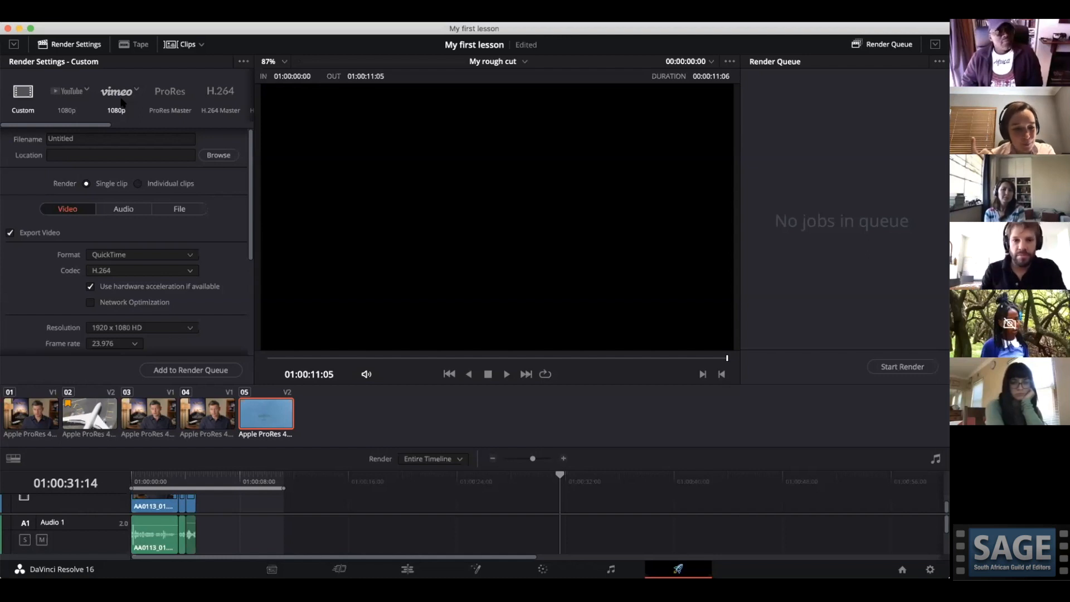
# Choose the ProRes Master render preset and look through its type and codec options and its audio settings.
pyautogui.hscroll(5, 128, 101)
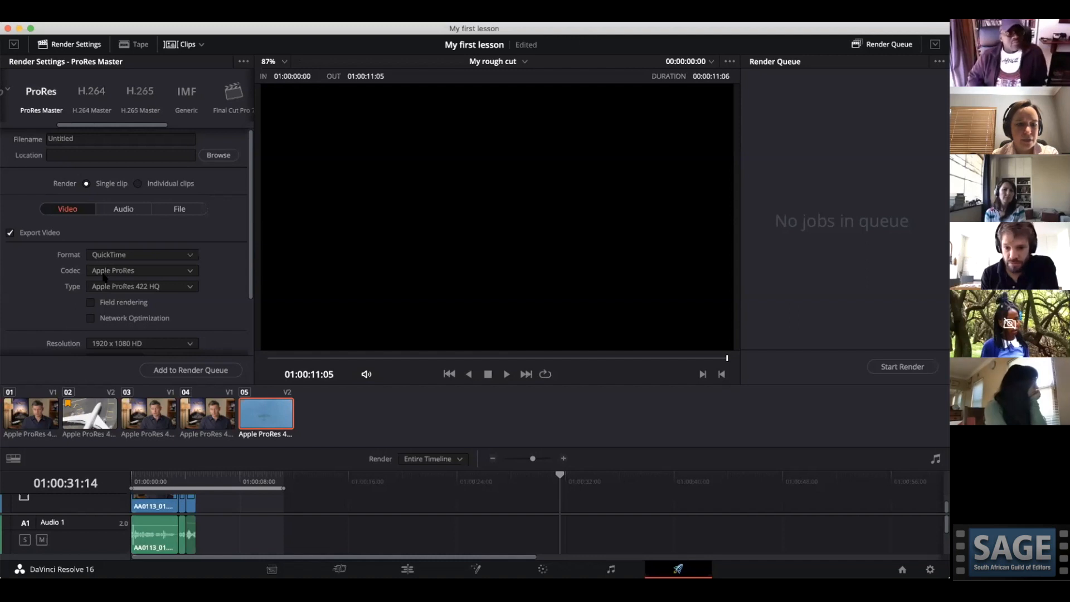
pyautogui.click(193, 286)
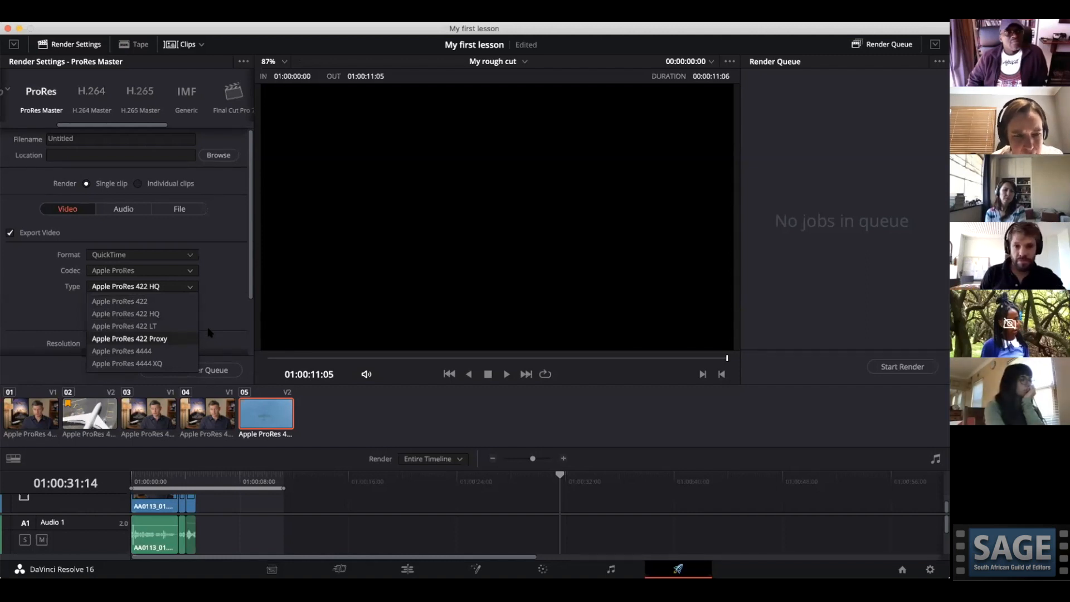
pyautogui.click(225, 270)
pyautogui.click(166, 272)
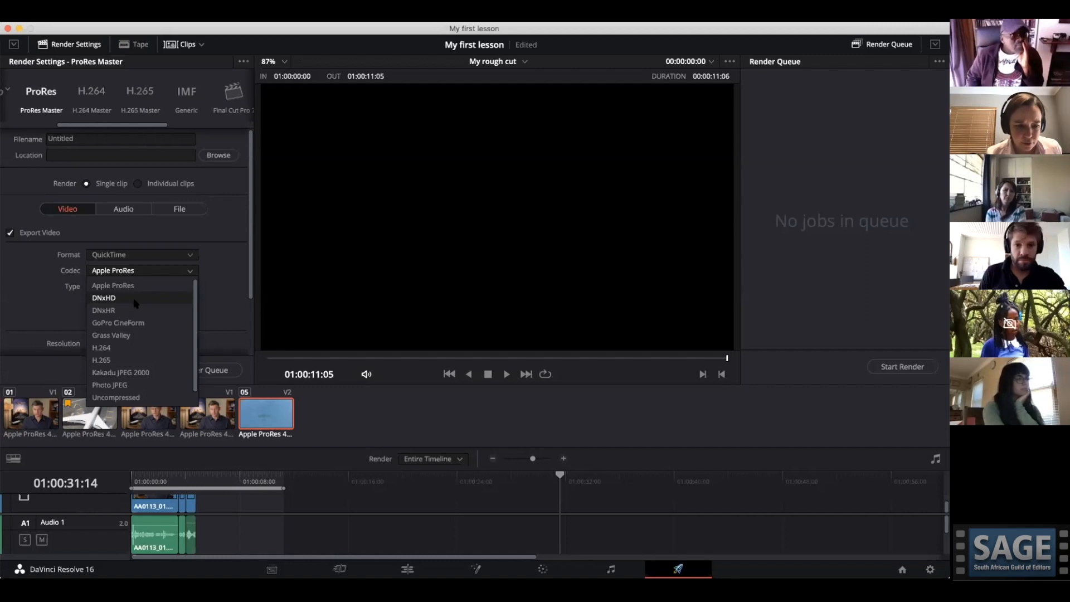
pyautogui.click(239, 232)
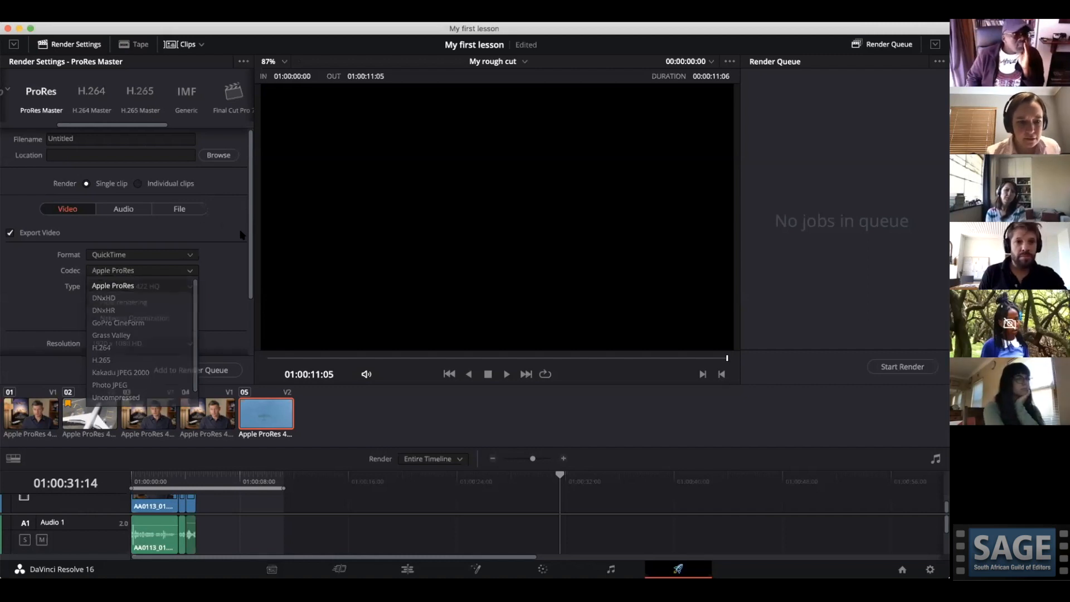
pyautogui.click(125, 208)
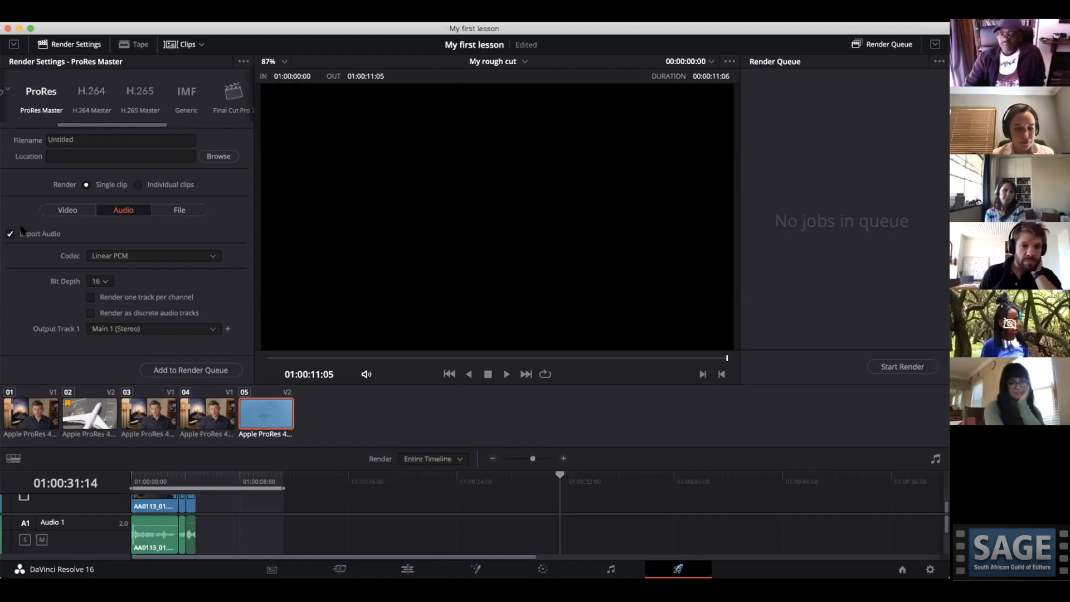
# In the file settings, compare timeline and custom naming, keep the custom name and set it to "My first export".
pyautogui.click(179, 210)
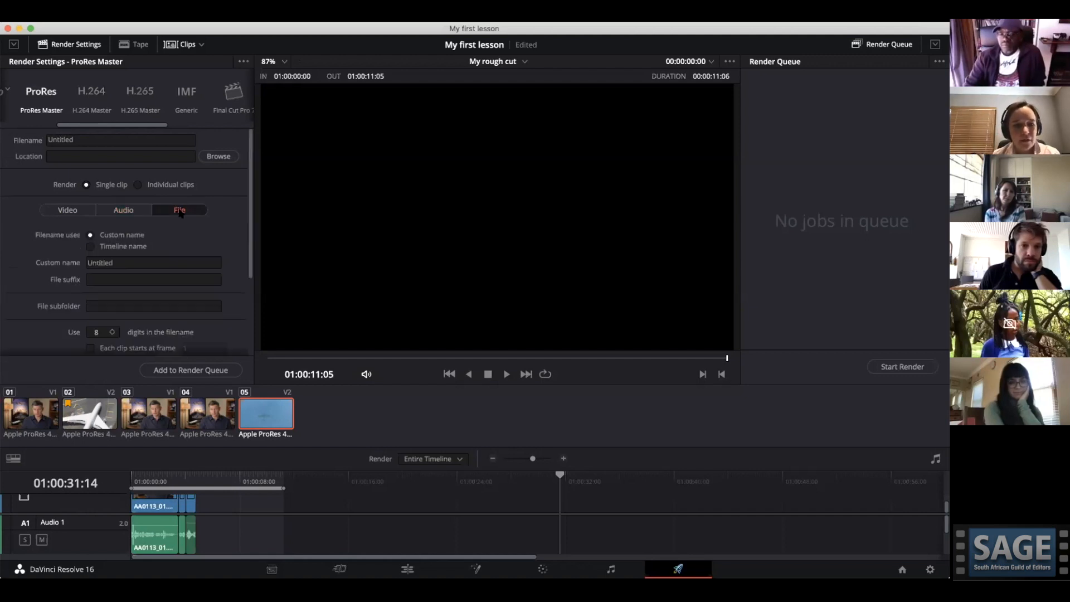
pyautogui.click(99, 248)
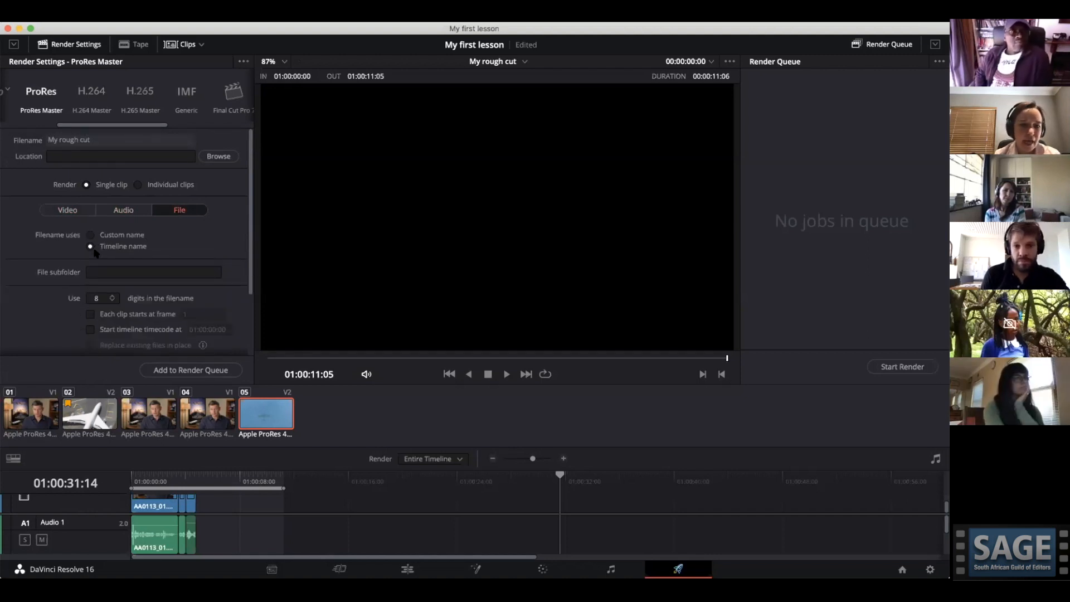
pyautogui.click(124, 235)
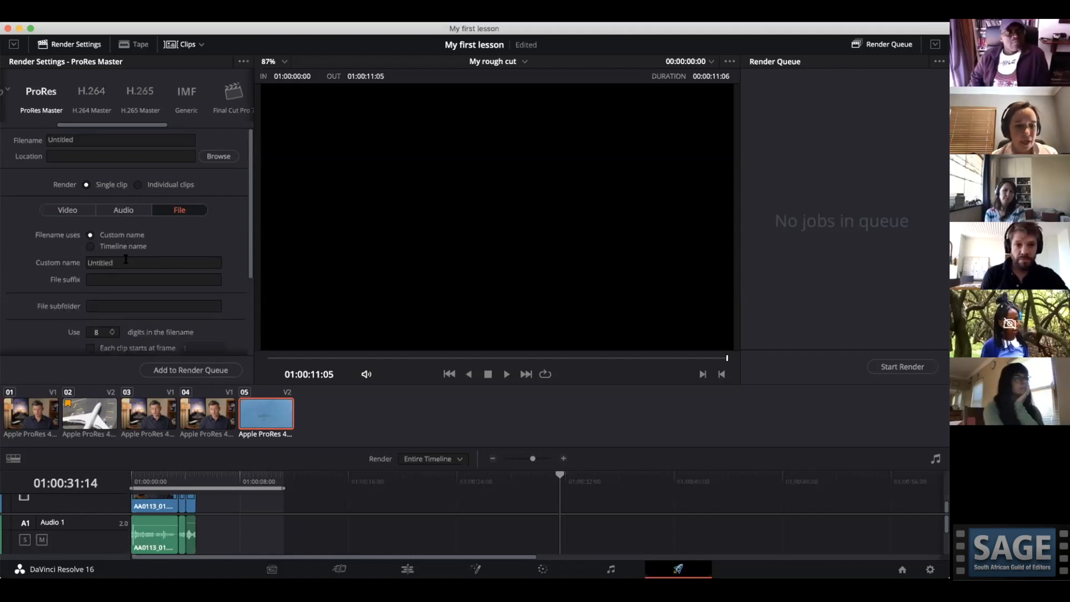
pyautogui.click(125, 261)
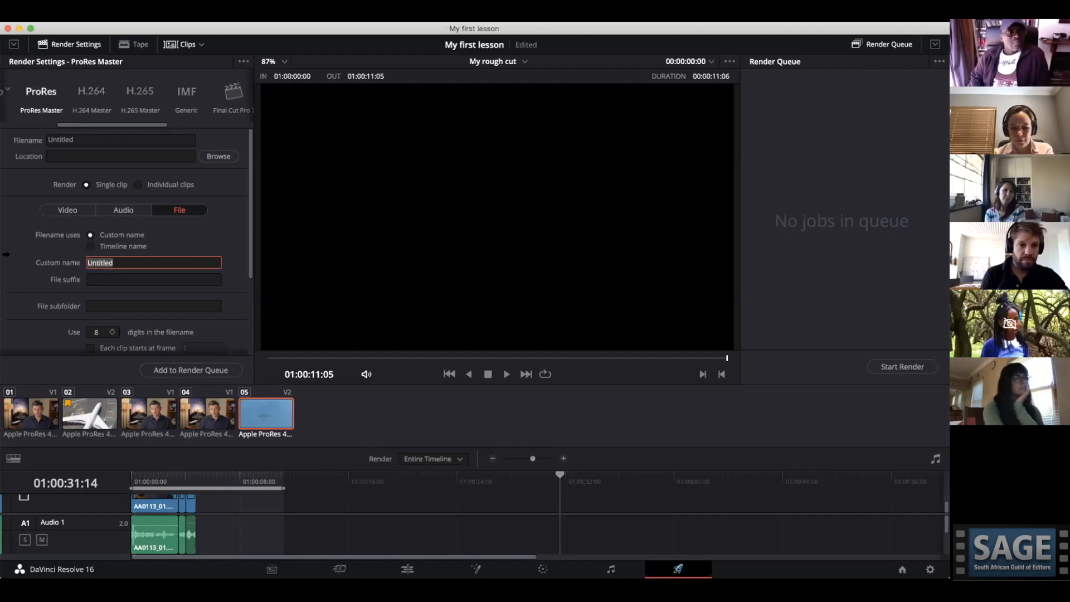
pyautogui.write('My fi')
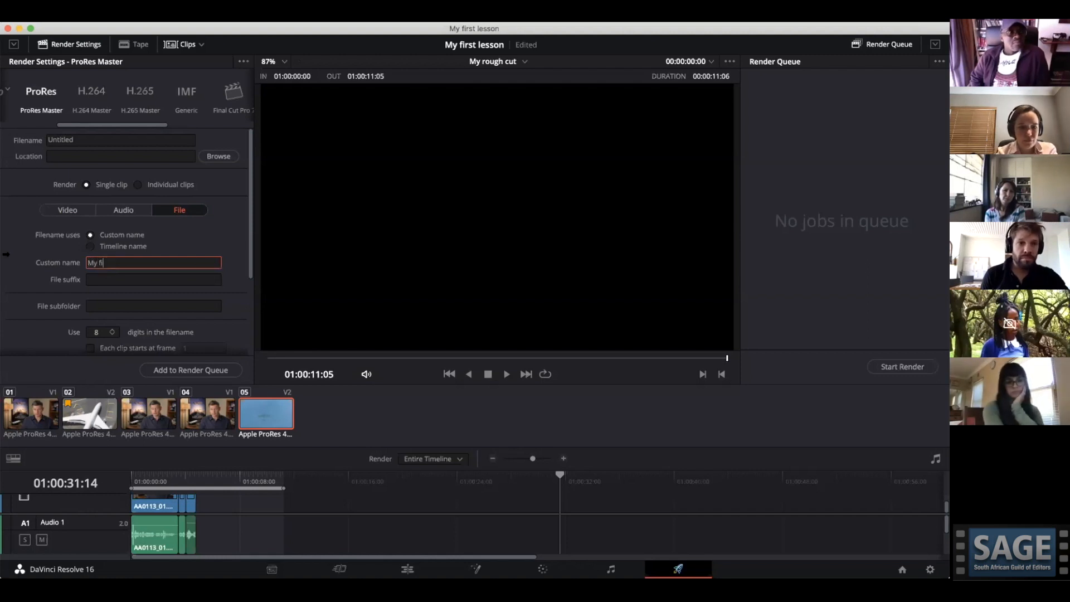
pyautogui.write('rst export')
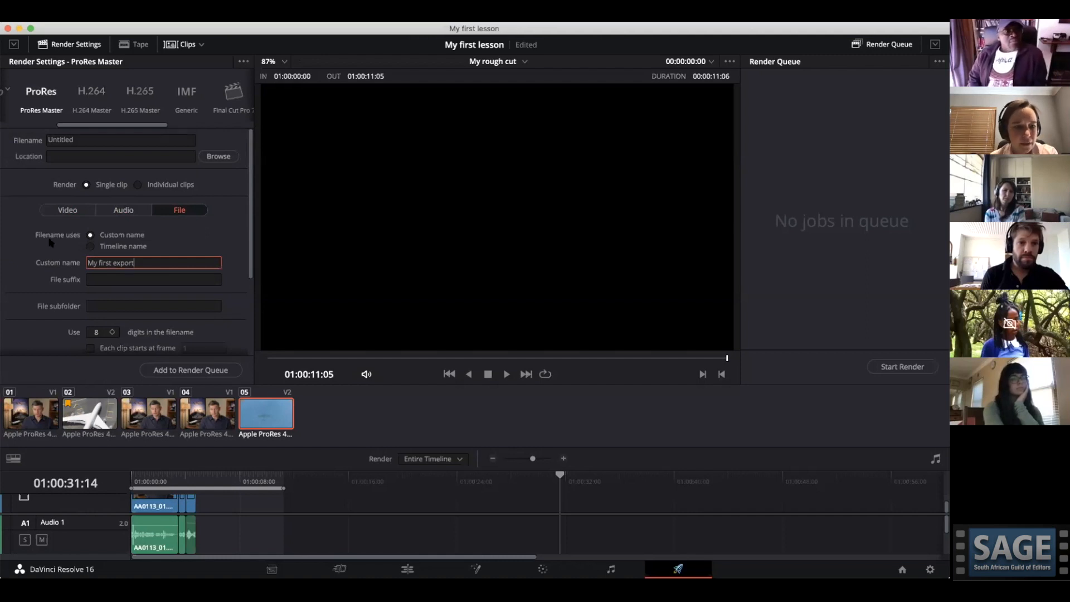
# Set the render location to a new Desktop folder named "Export" and add the ProRes job to the render queue.
pyautogui.click(222, 156)
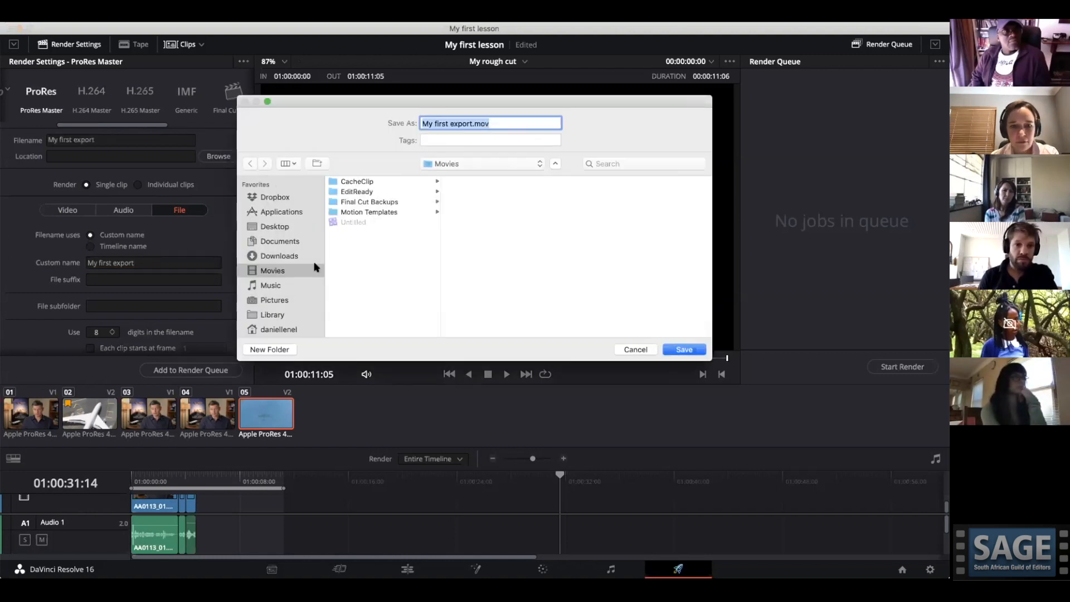
pyautogui.click(285, 227)
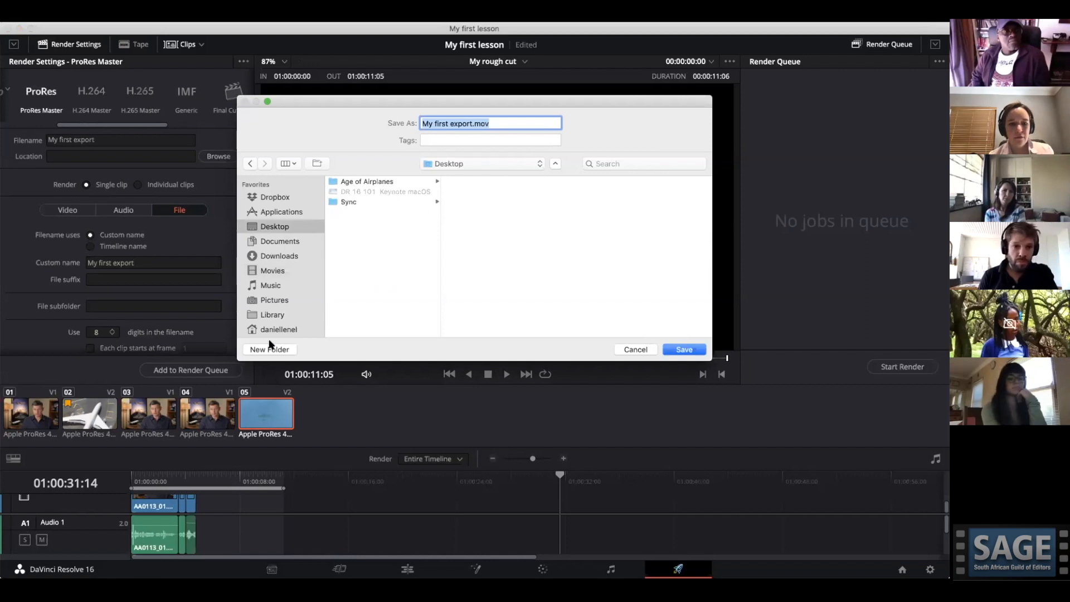
pyautogui.click(269, 349)
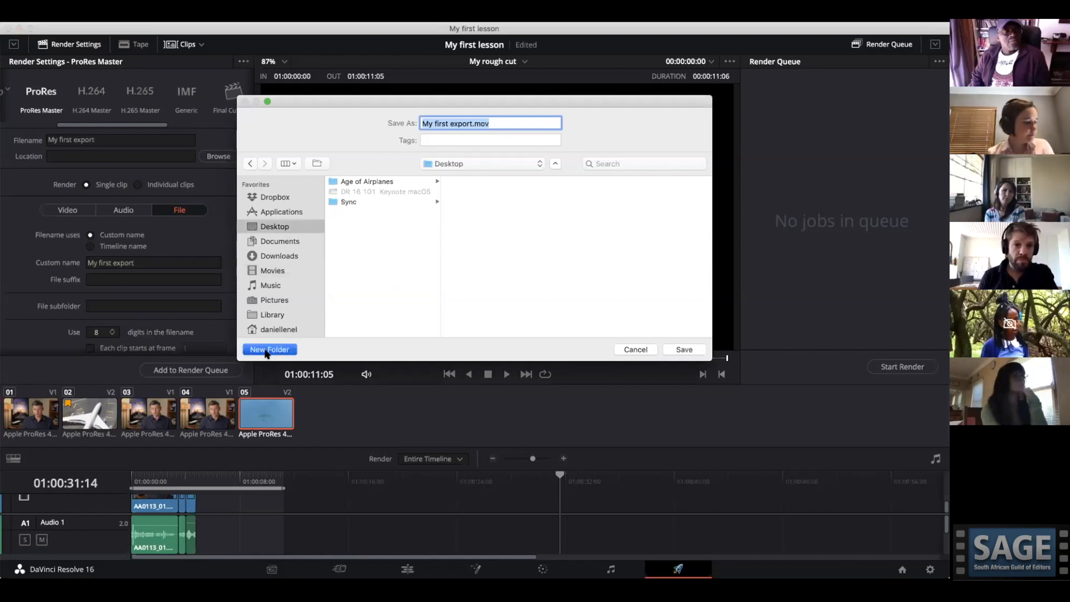
pyautogui.write('Wzp')
pyautogui.press('BackSpace')
pyautogui.press('BackSpace')
pyautogui.press('BackSpace')
pyautogui.write('Expo')
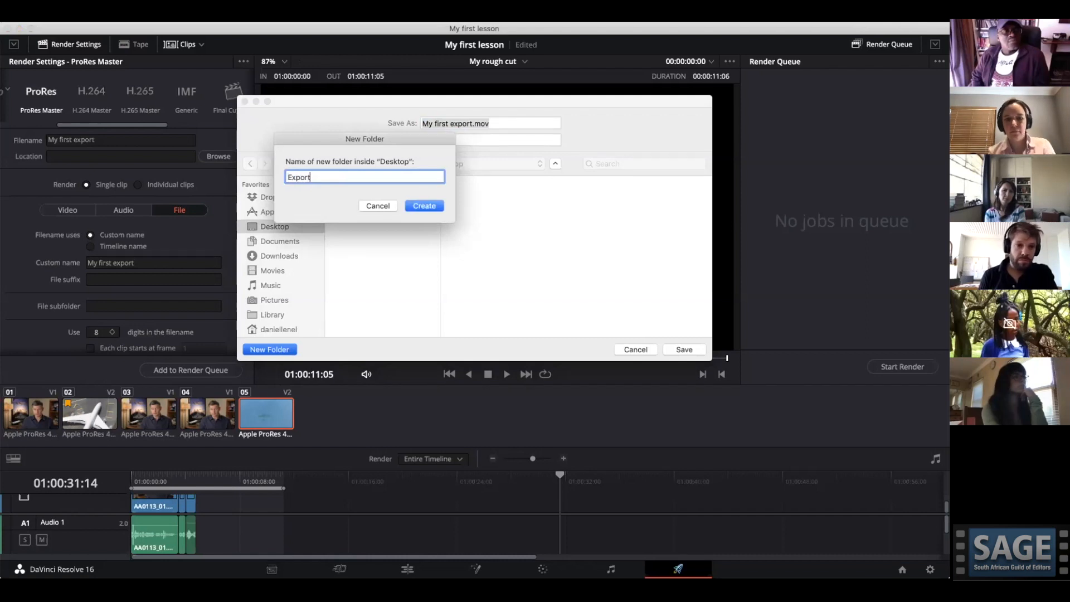
pyautogui.write('rt')
pyautogui.press('Return')
pyautogui.click(703, 351)
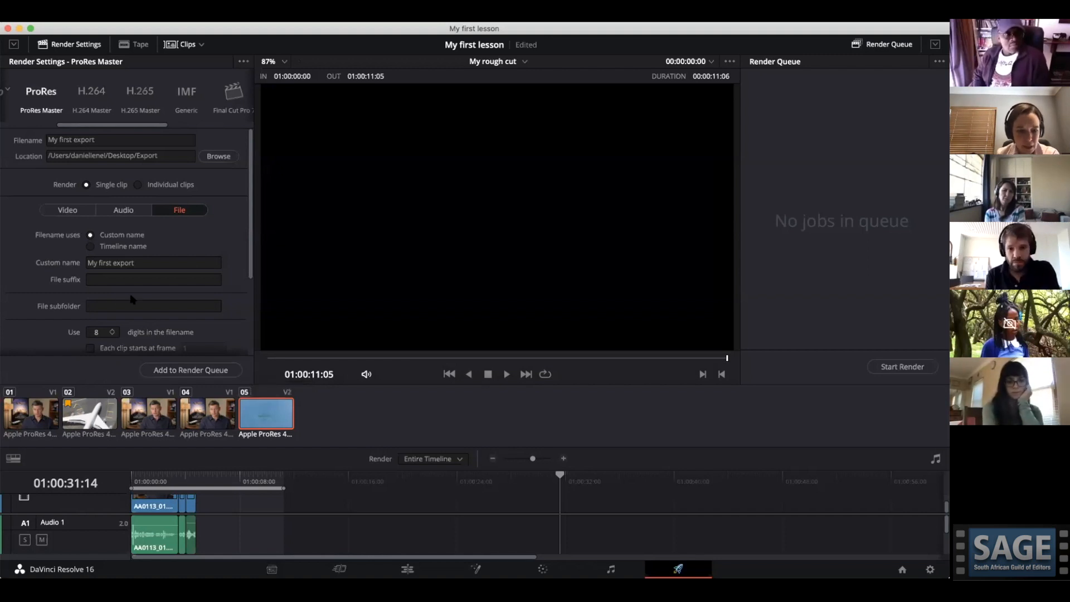
pyautogui.click(236, 371)
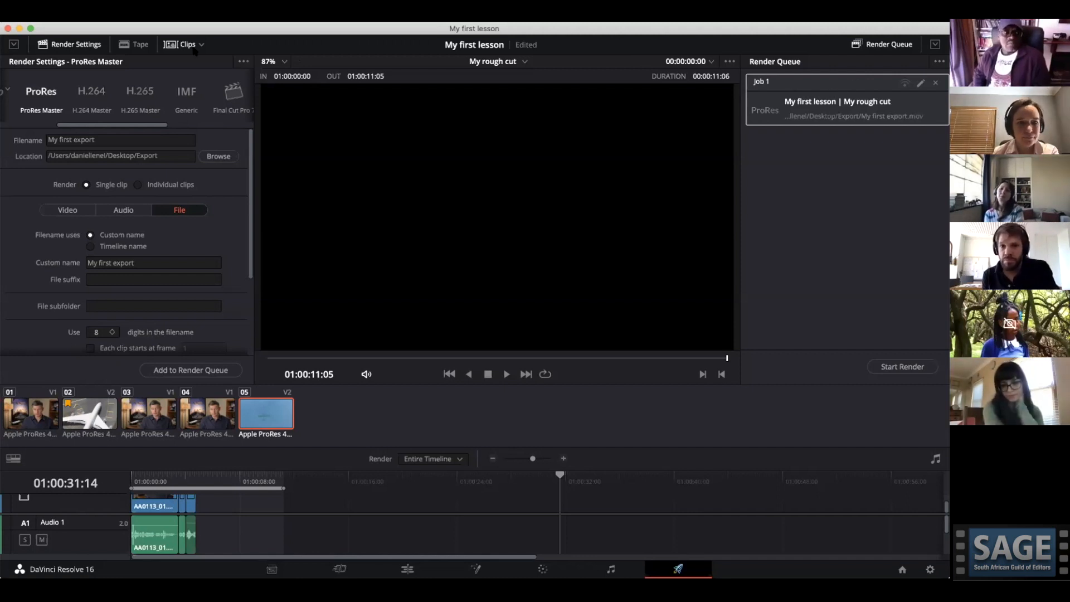
# Choose the H.264 Master preset, set the custom name to "My second export" and add it to the render queue.
pyautogui.click(91, 95)
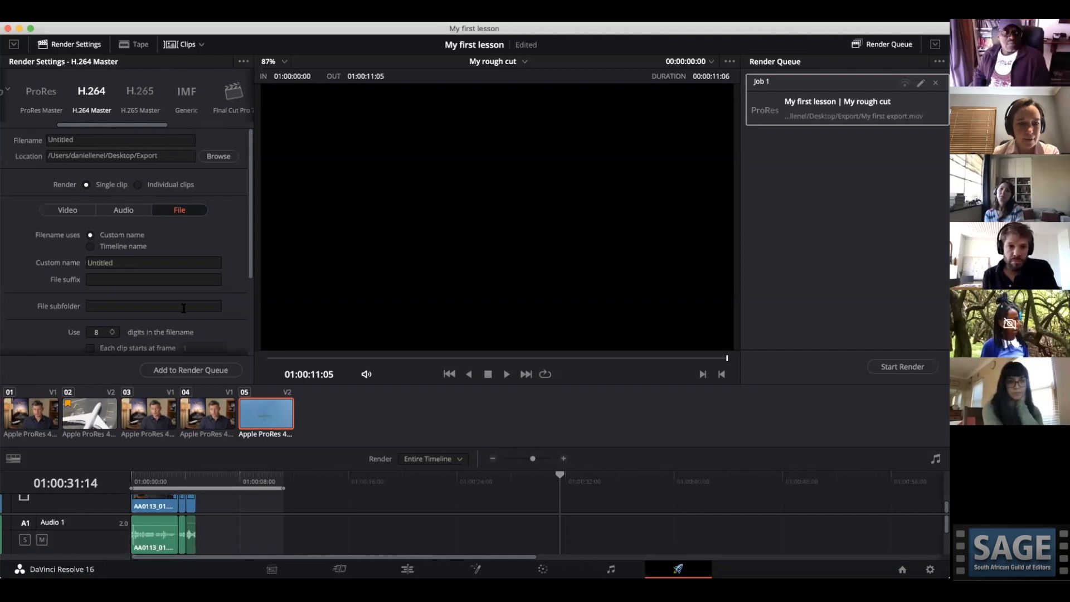
pyautogui.doubleClick(123, 261)
pyautogui.write('My s')
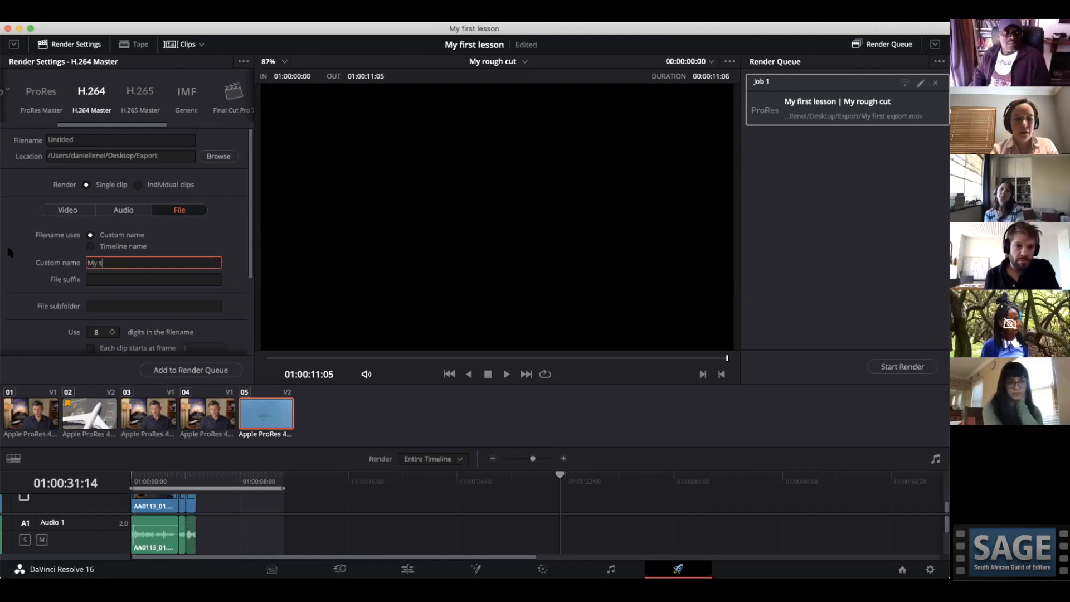
pyautogui.write('econd export')
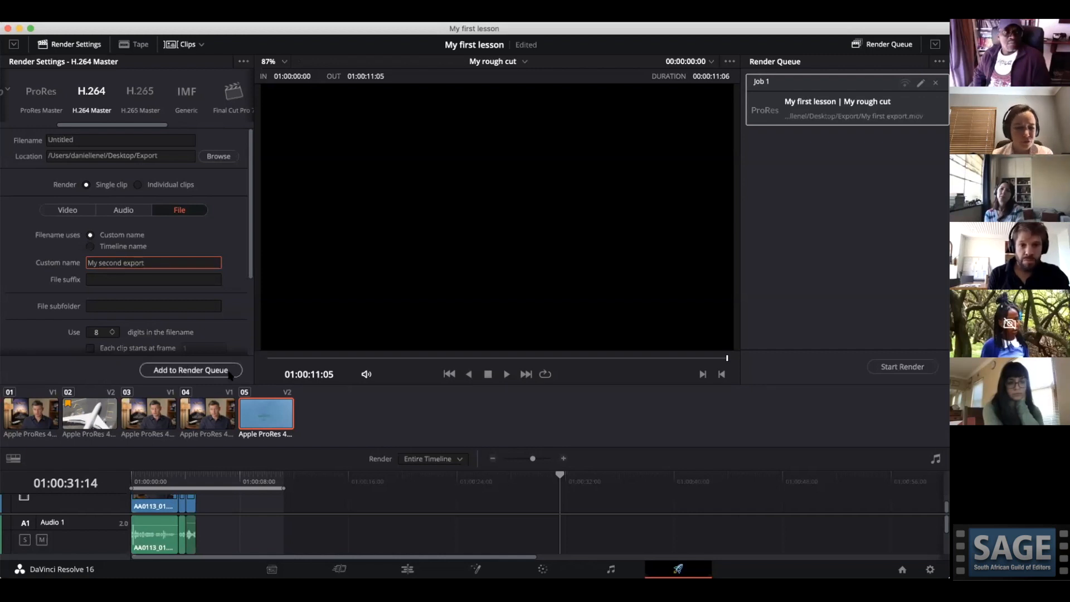
pyautogui.click(227, 372)
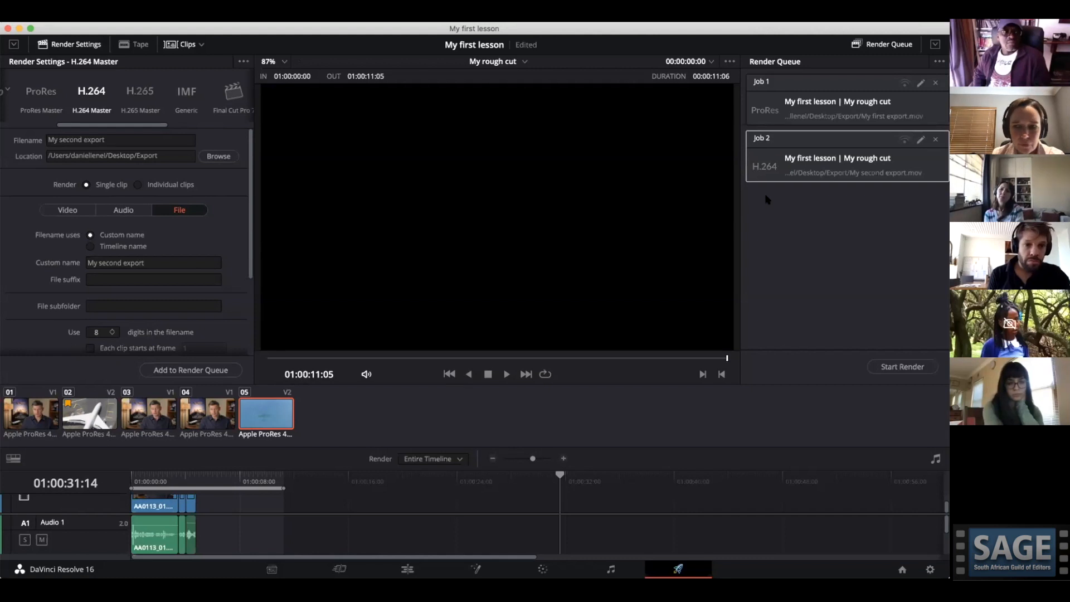
# Select both queued jobs and start rendering them.
pyautogui.click(778, 248)
pyautogui.moveTo(796, 132); pyautogui.dragTo(812, 37)
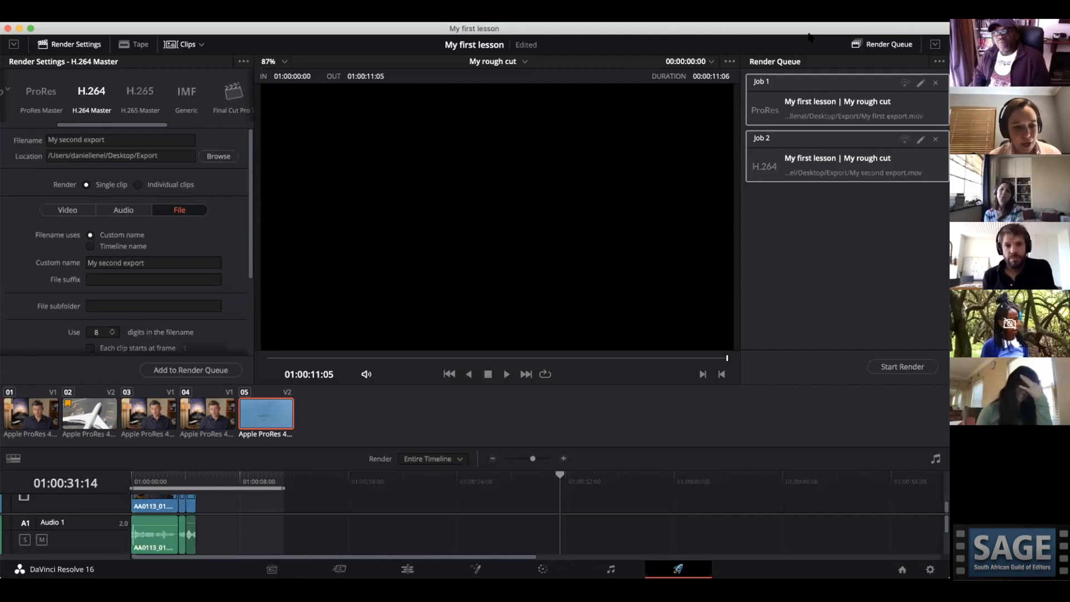
pyautogui.click(918, 368)
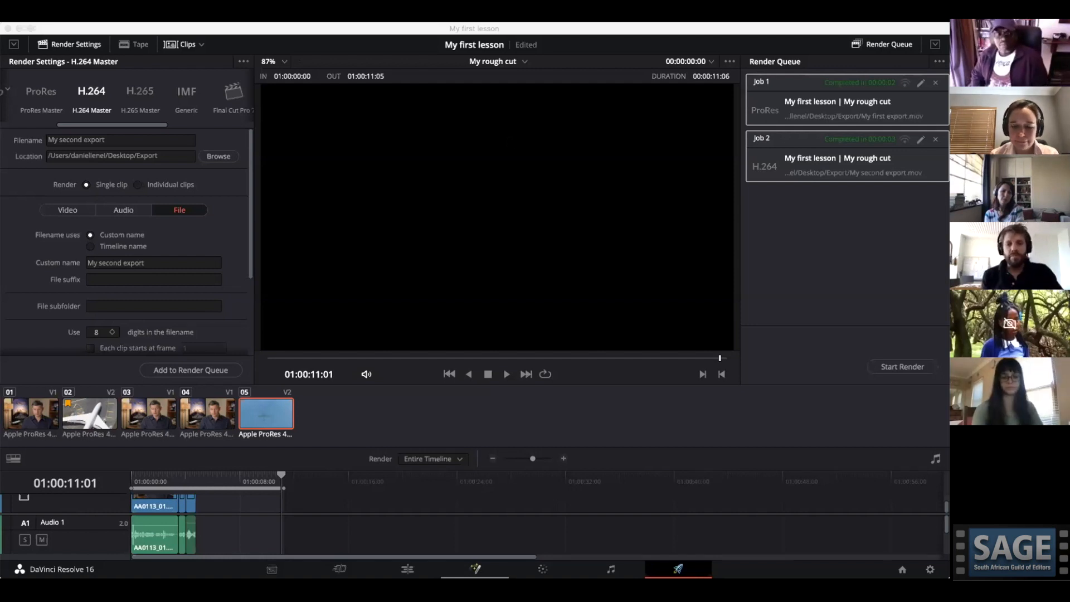
# Return to the Edit page and inspect the two exported clips in the B Roll bin.
pyautogui.click(408, 569)
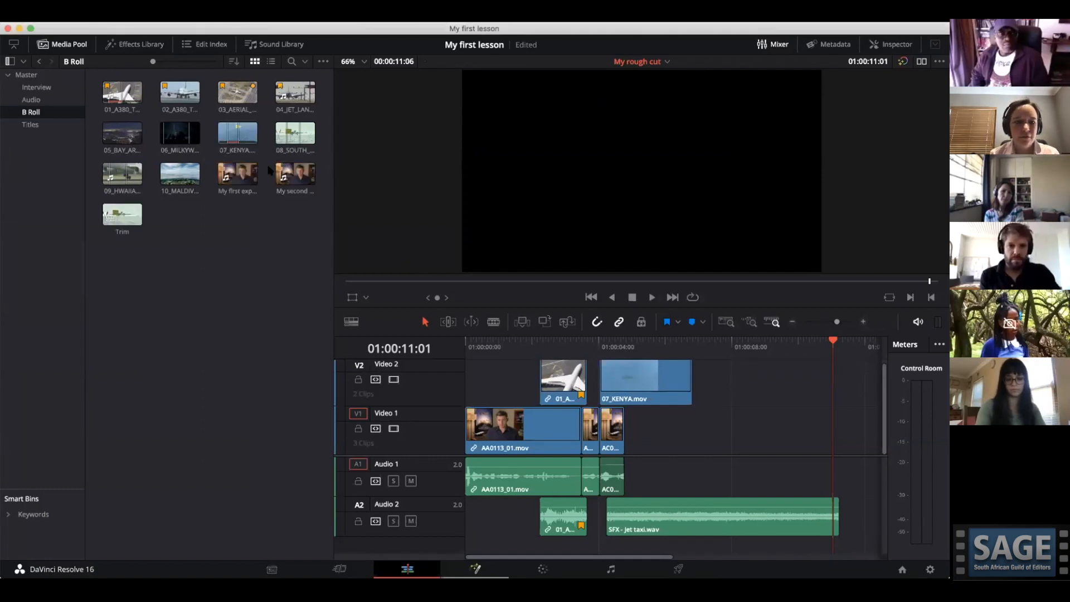
pyautogui.moveTo(234, 174)
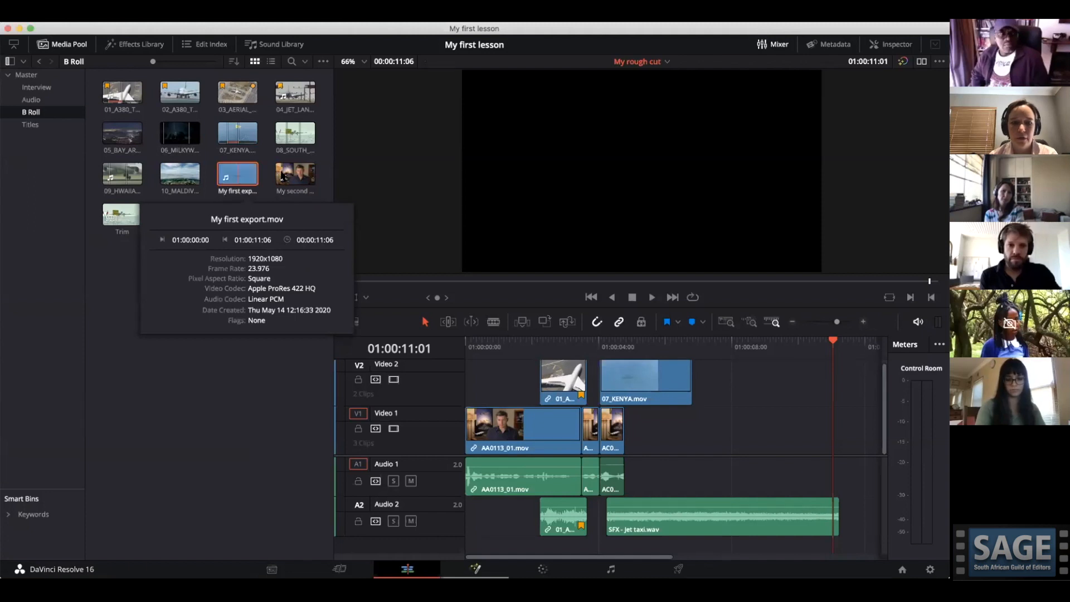
pyautogui.click(283, 176)
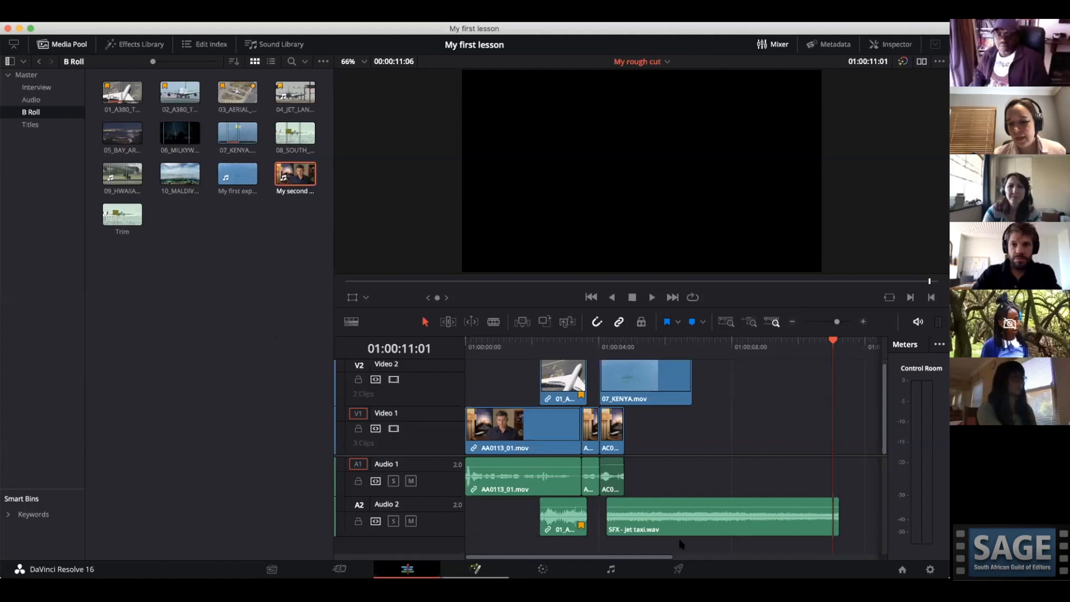
# Go back to the Deliver page, choose the Pro Tools preset and review its video and audio settings.
pyautogui.click(679, 569)
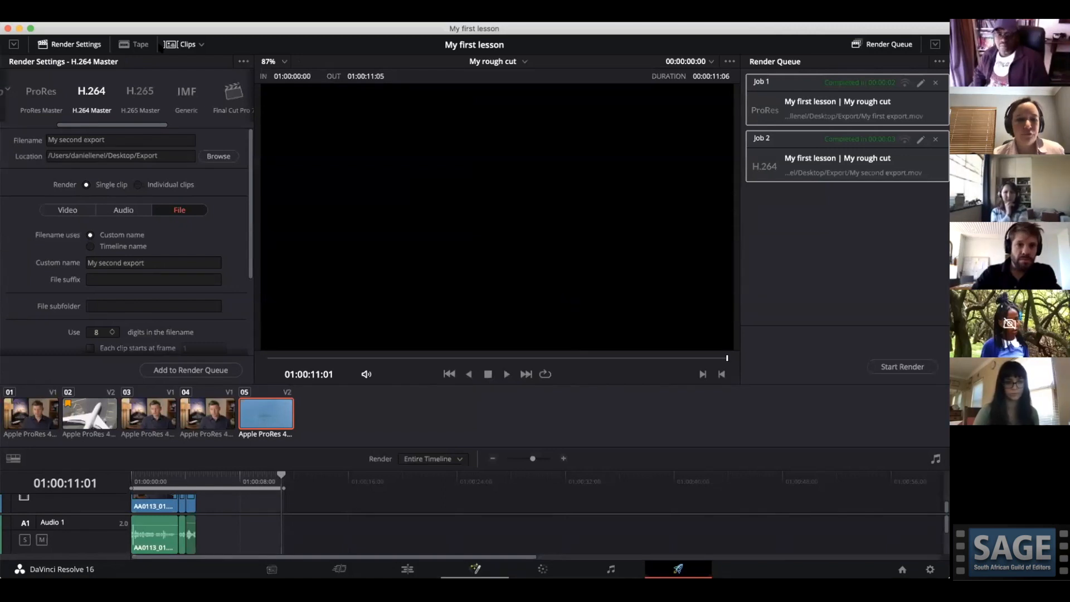
pyautogui.hscroll(5, 136, 100)
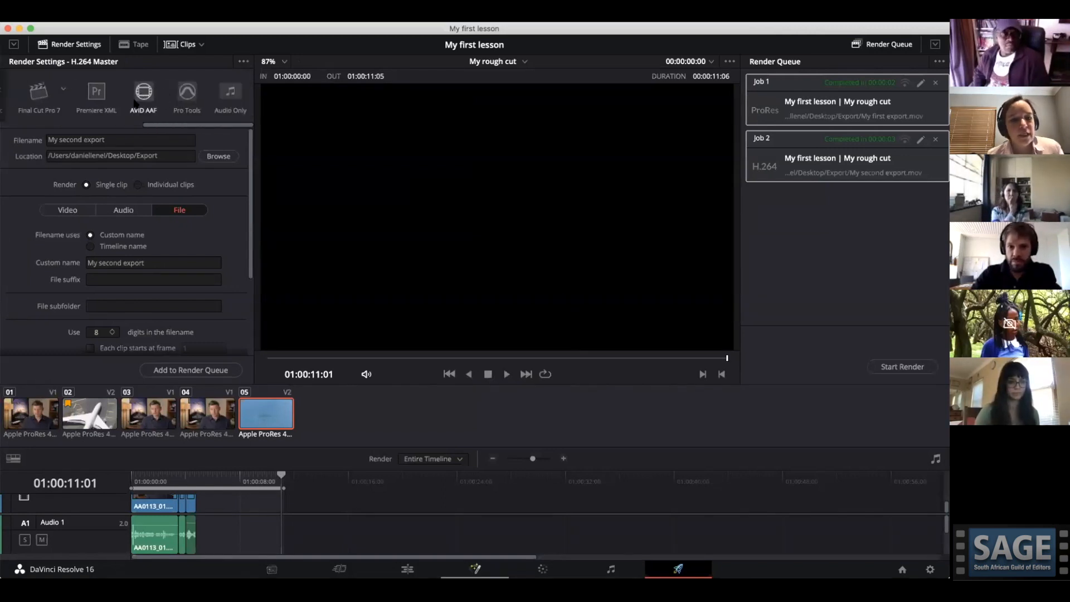
pyautogui.click(187, 94)
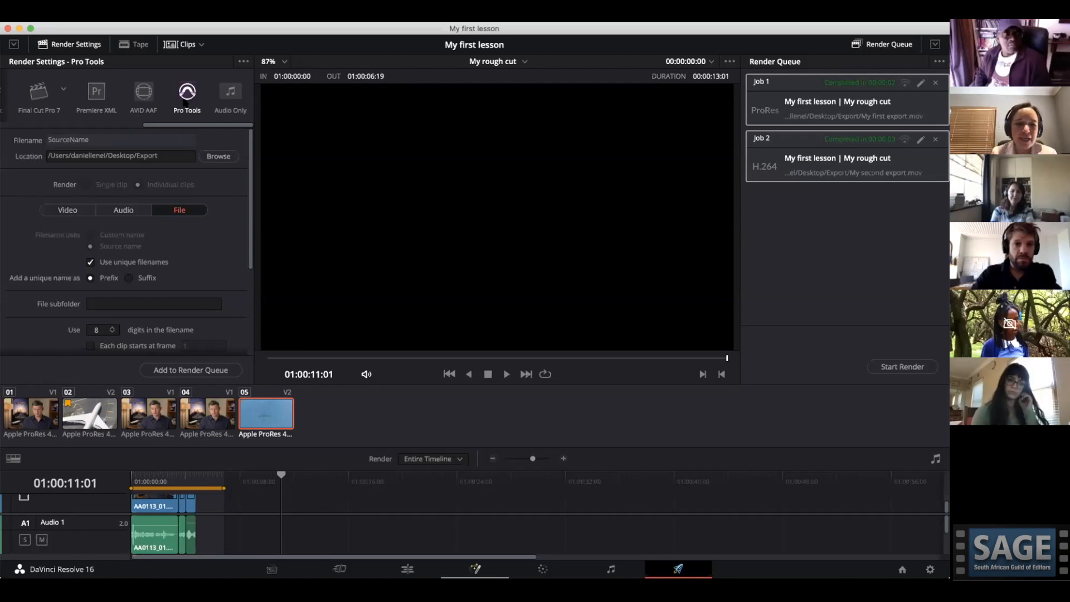
pyautogui.click(68, 212)
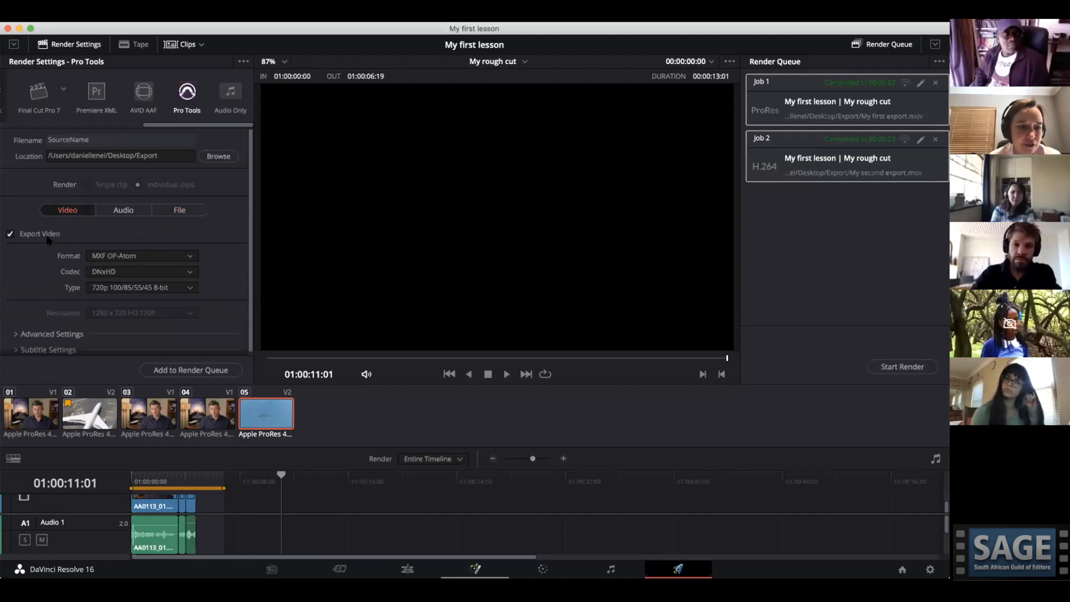
pyautogui.click(123, 210)
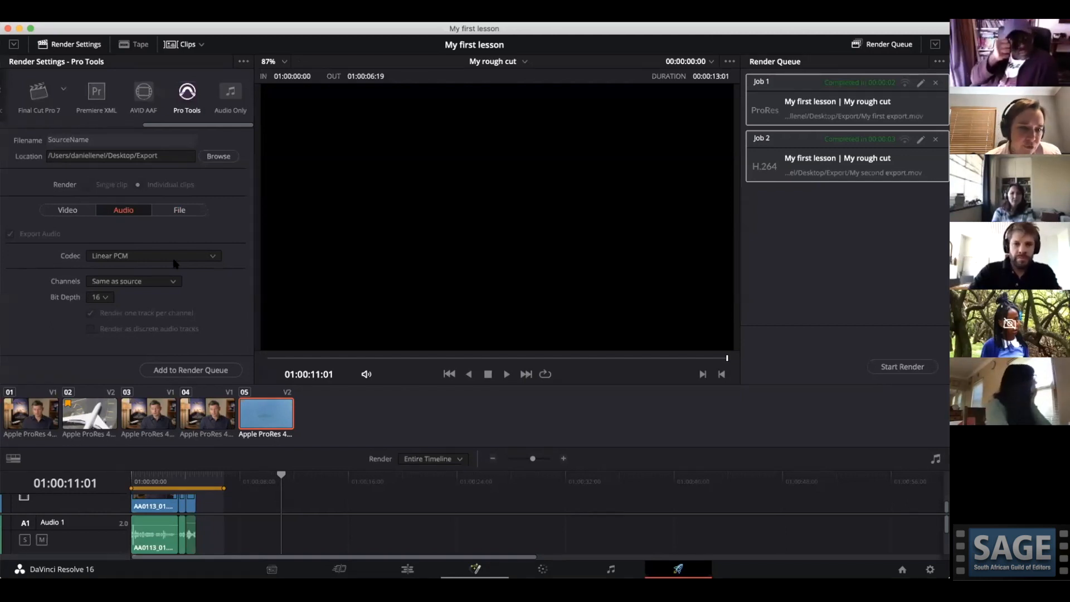
# Choose the AVID AAF preset and review its video settings and audio format options.
pyautogui.click(150, 90)
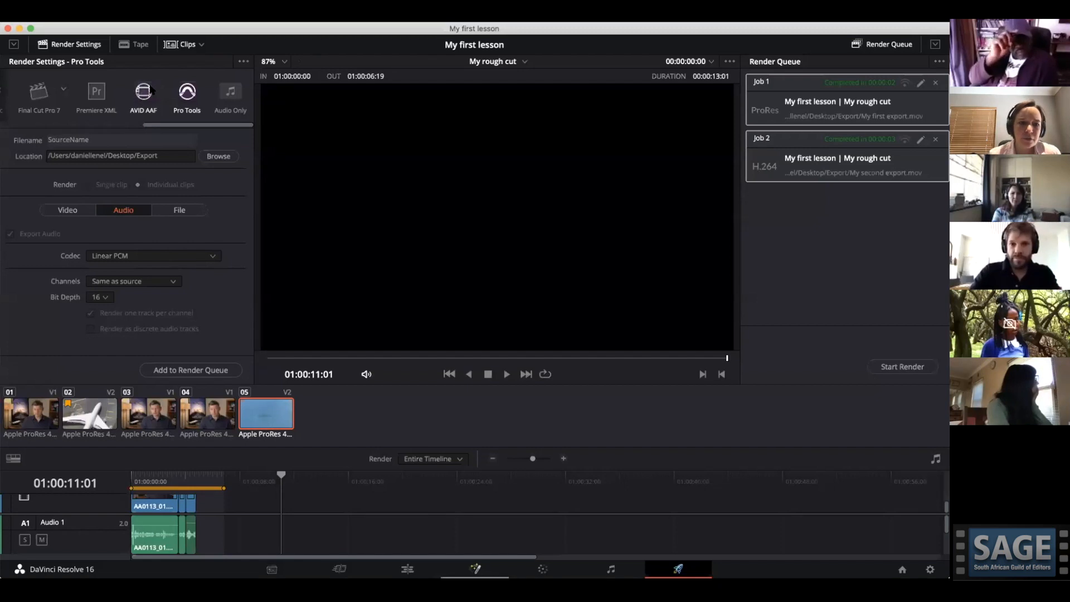
pyautogui.click(68, 209)
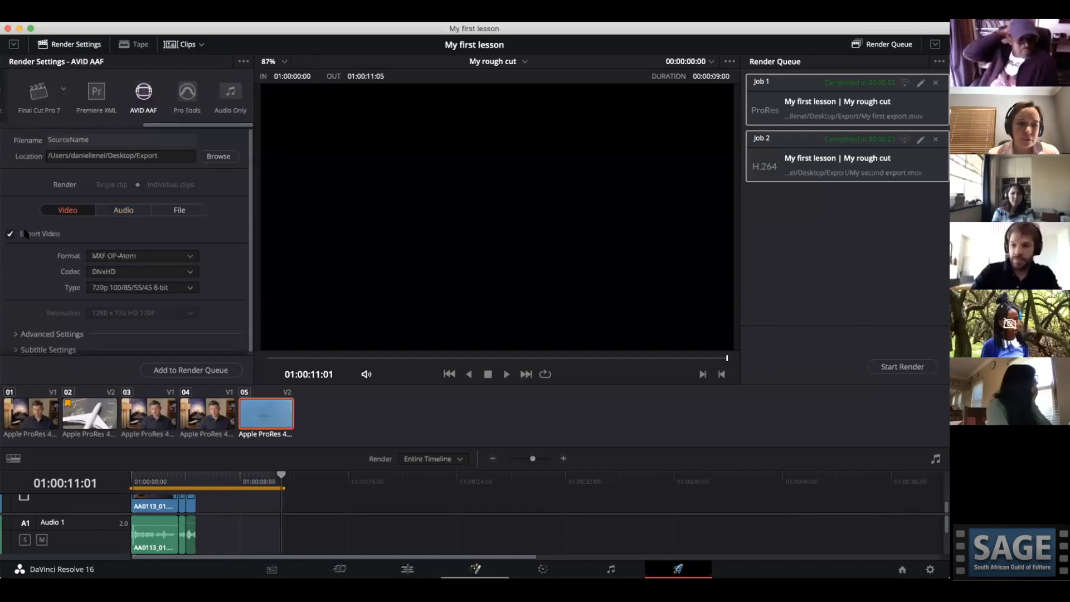
pyautogui.click(123, 210)
pyautogui.click(167, 255)
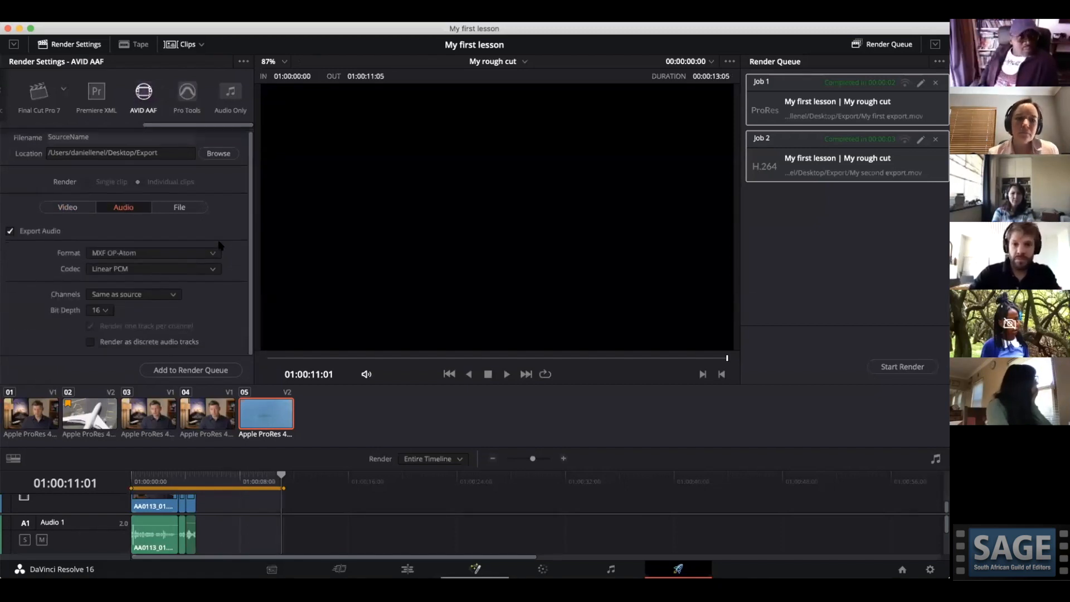
pyautogui.click(209, 254)
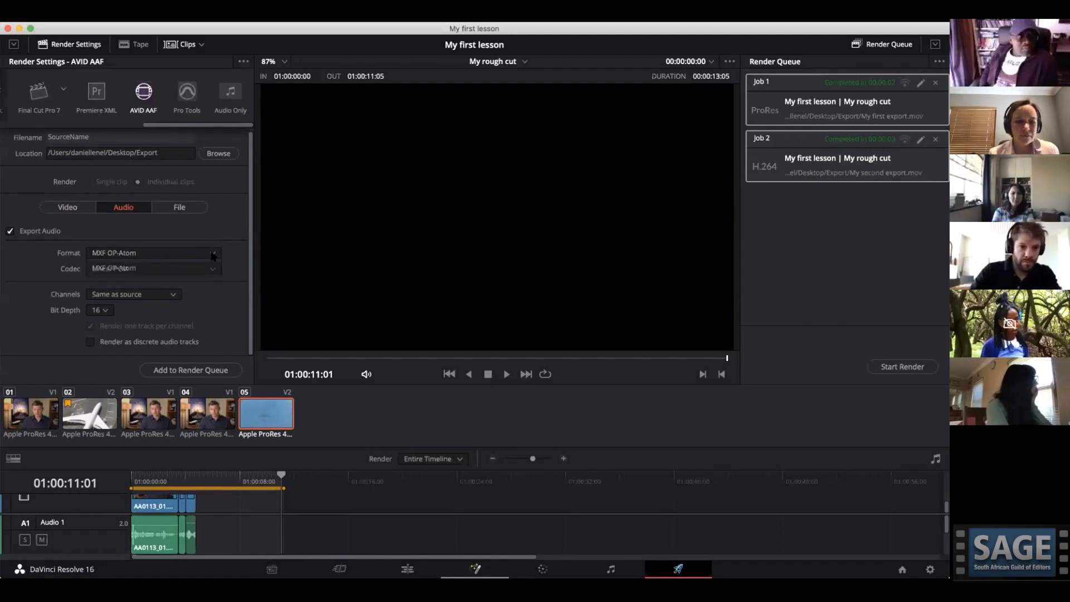
pyautogui.click(212, 254)
pyautogui.click(209, 254)
pyautogui.click(195, 265)
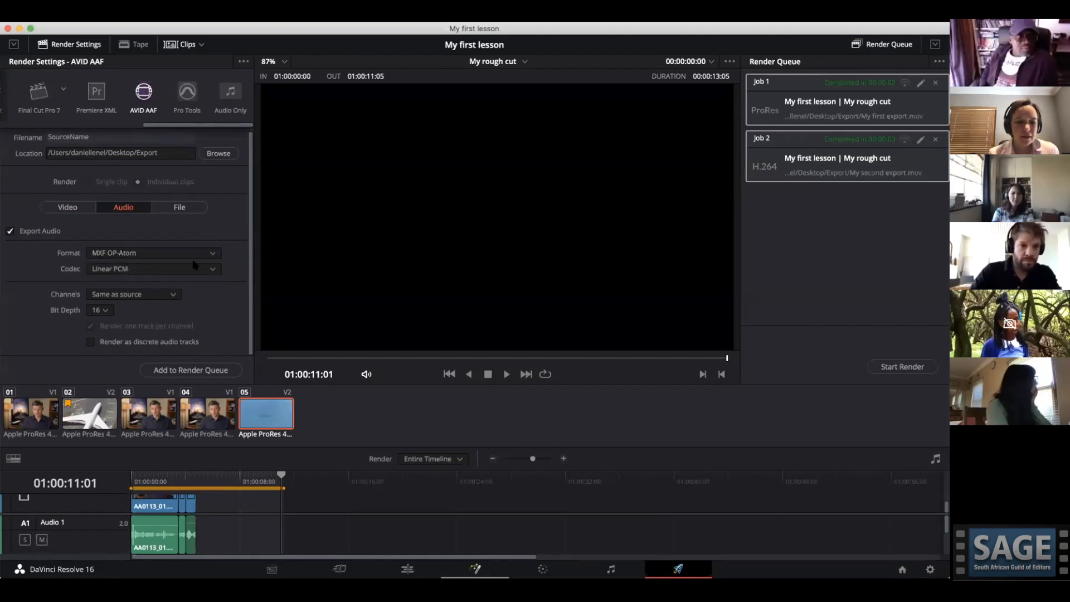
# Check the audio codec options and enable rendering as discrete audio tracks.
pyautogui.click(178, 270)
pyautogui.click(168, 284)
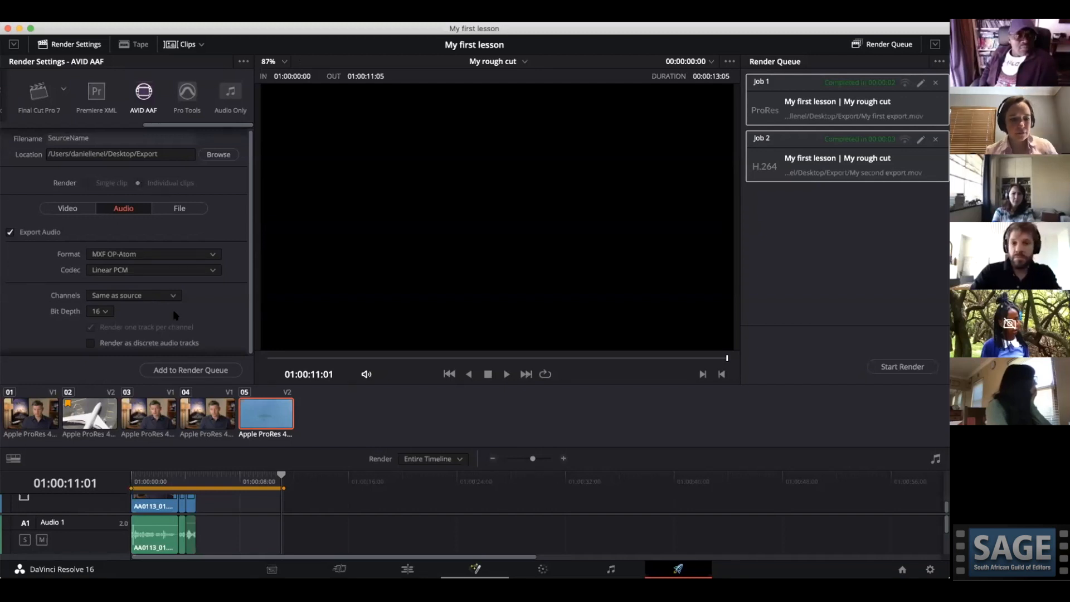
pyautogui.scroll(-1, 173, 314)
pyautogui.click(89, 342)
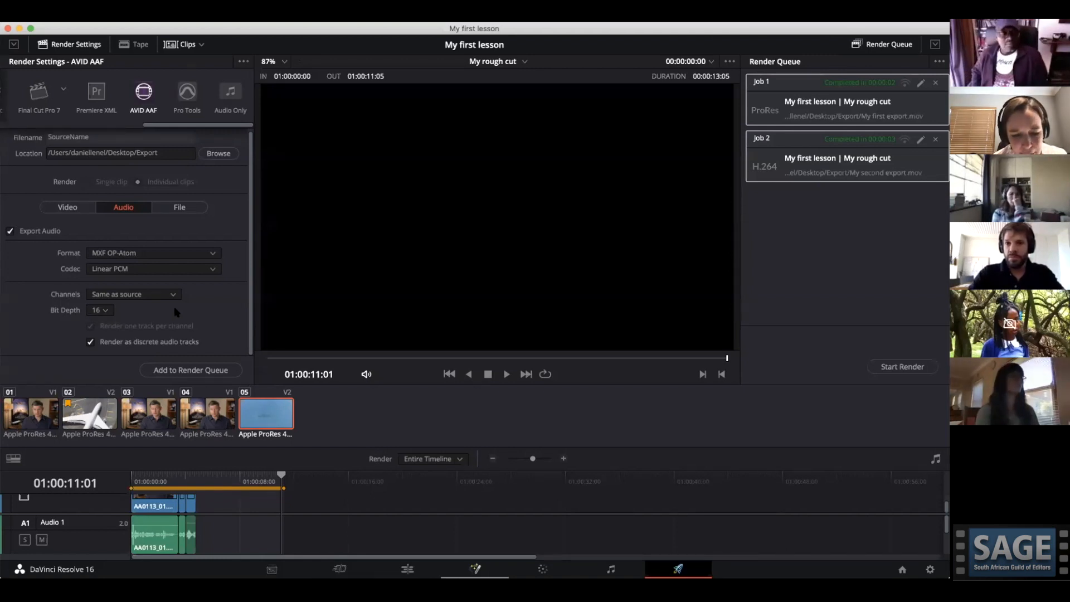
# On the Edit page, set the audio format of the last interview clip on Audio 1 to Mono in its clip attributes.
pyautogui.click(408, 569)
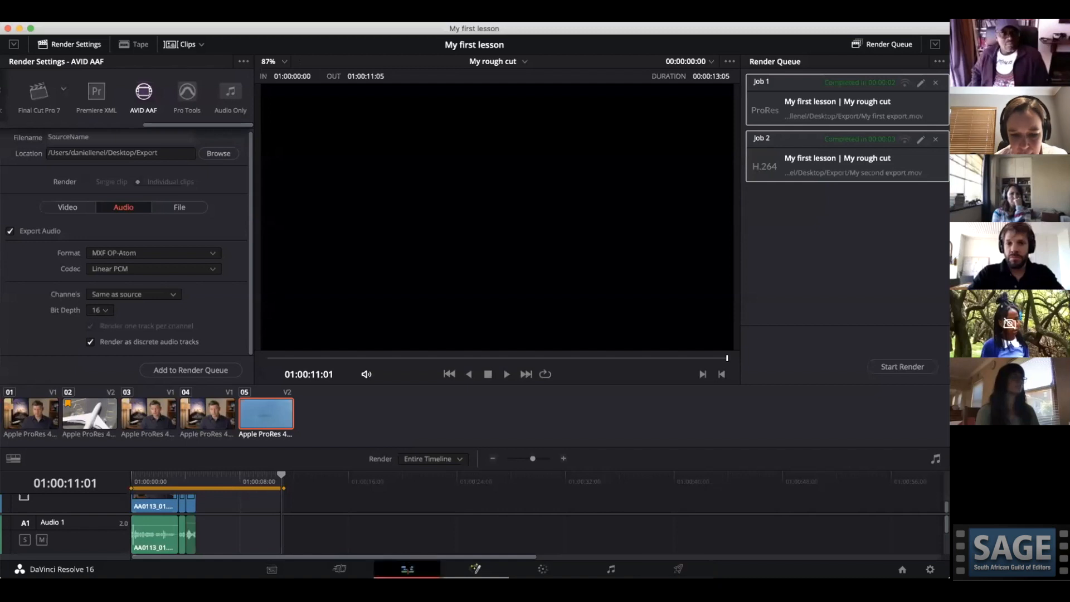
pyautogui.click(282, 479)
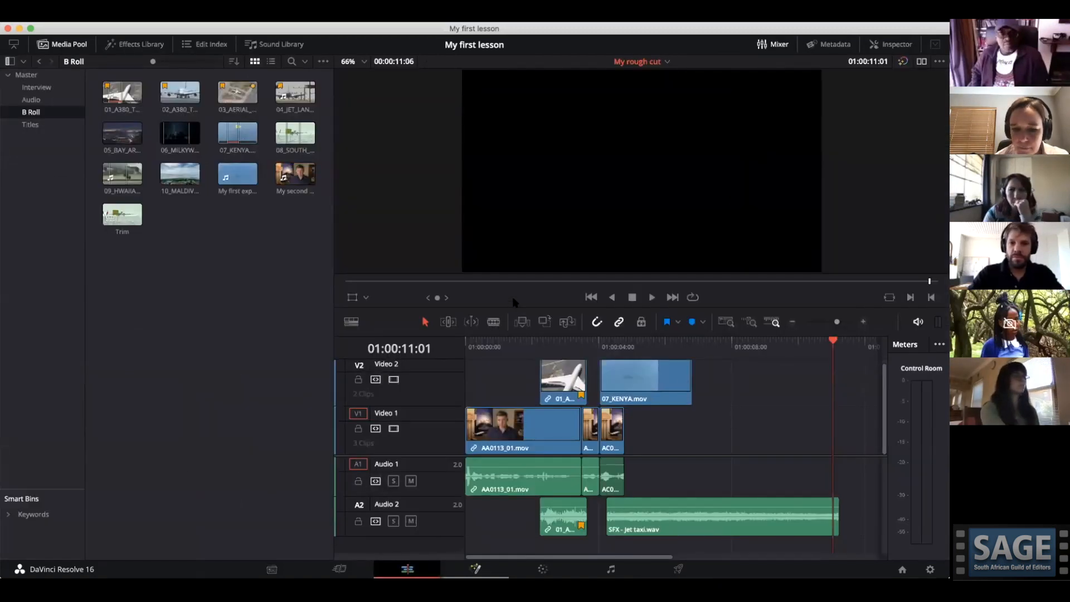
pyautogui.rightClick(609, 472)
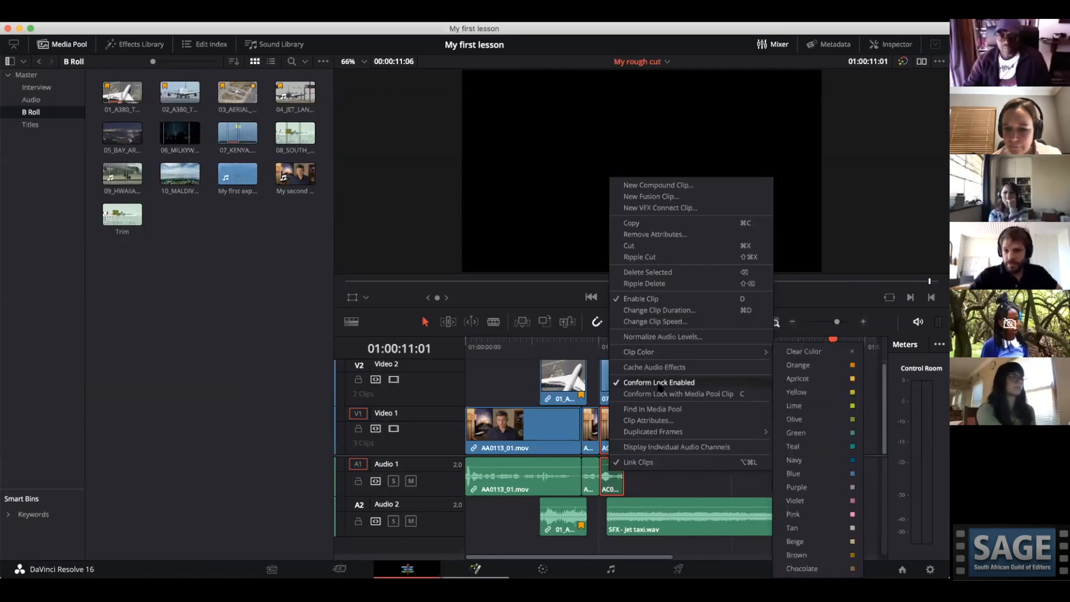
pyautogui.click(655, 422)
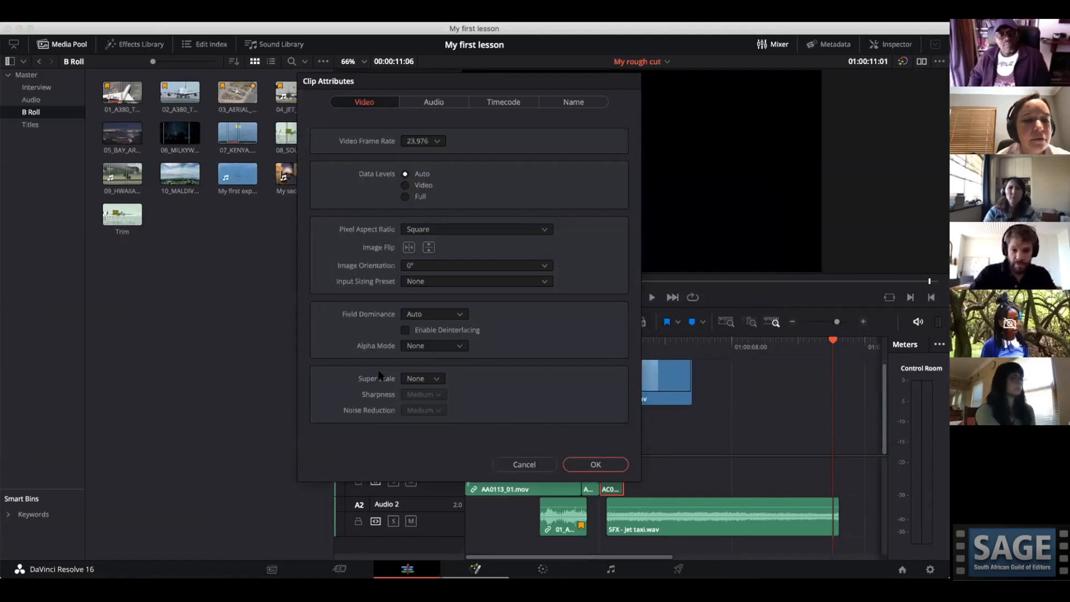
pyautogui.click(434, 102)
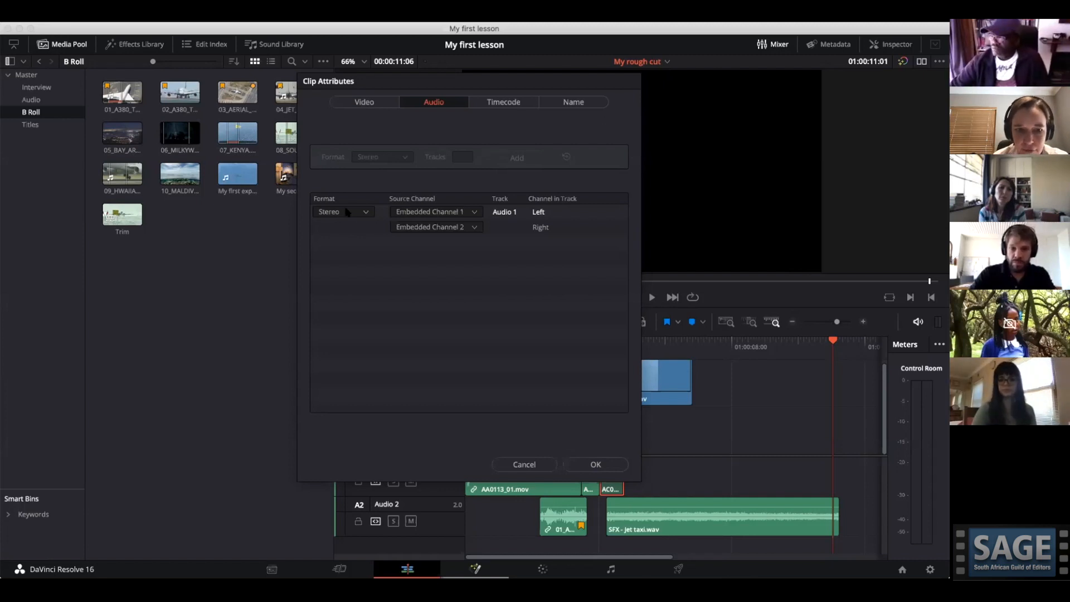
pyautogui.click(364, 212)
pyautogui.click(330, 225)
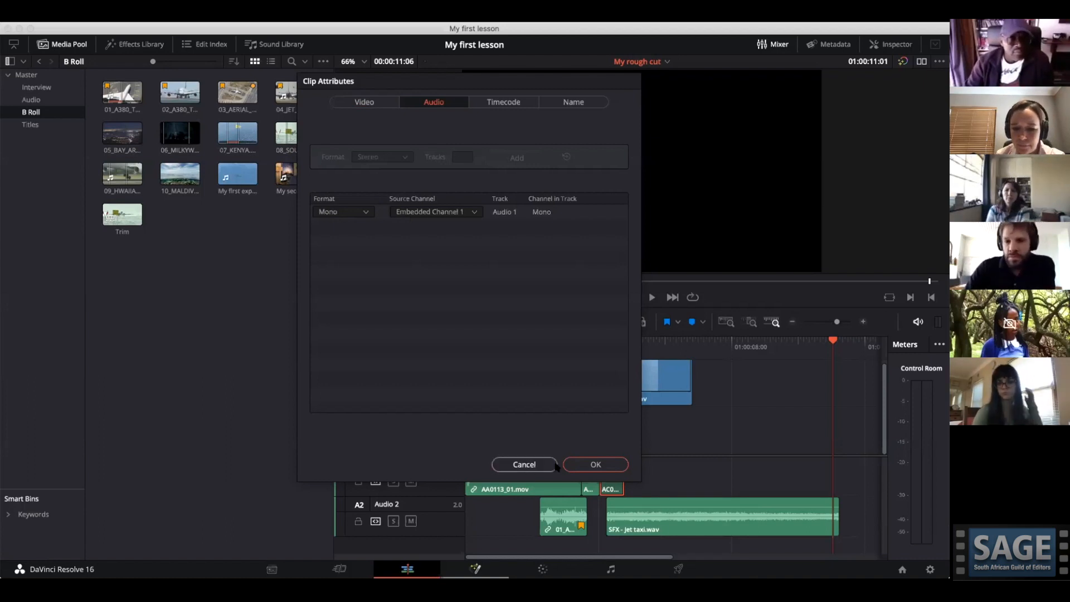
pyautogui.click(596, 465)
# Return to the Deliver page, choose the Pro Tools preset and review its video and audio settings.
pyautogui.click(678, 569)
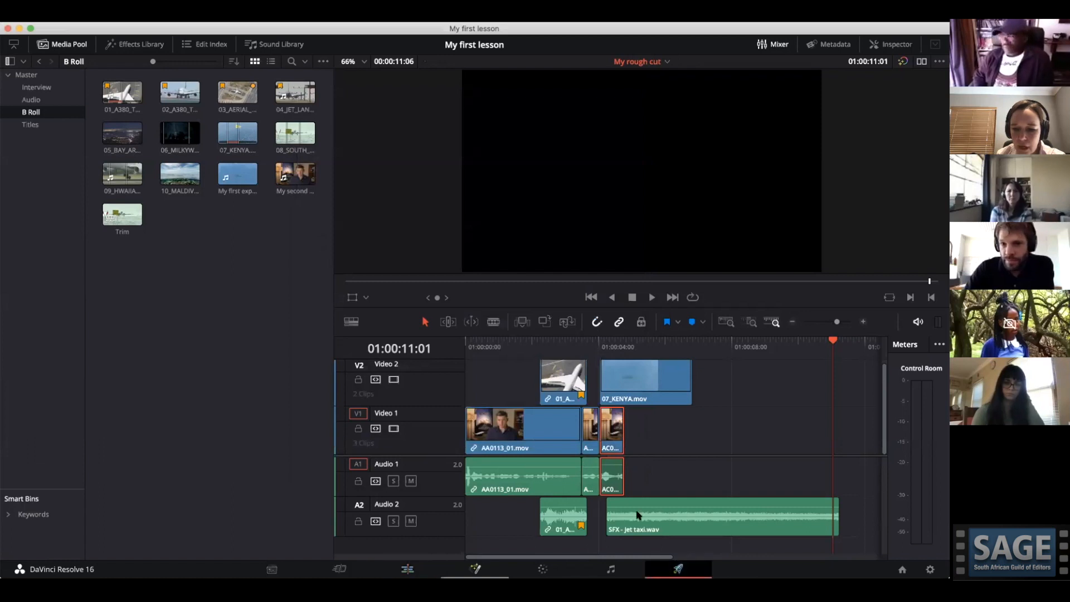
pyautogui.click(188, 94)
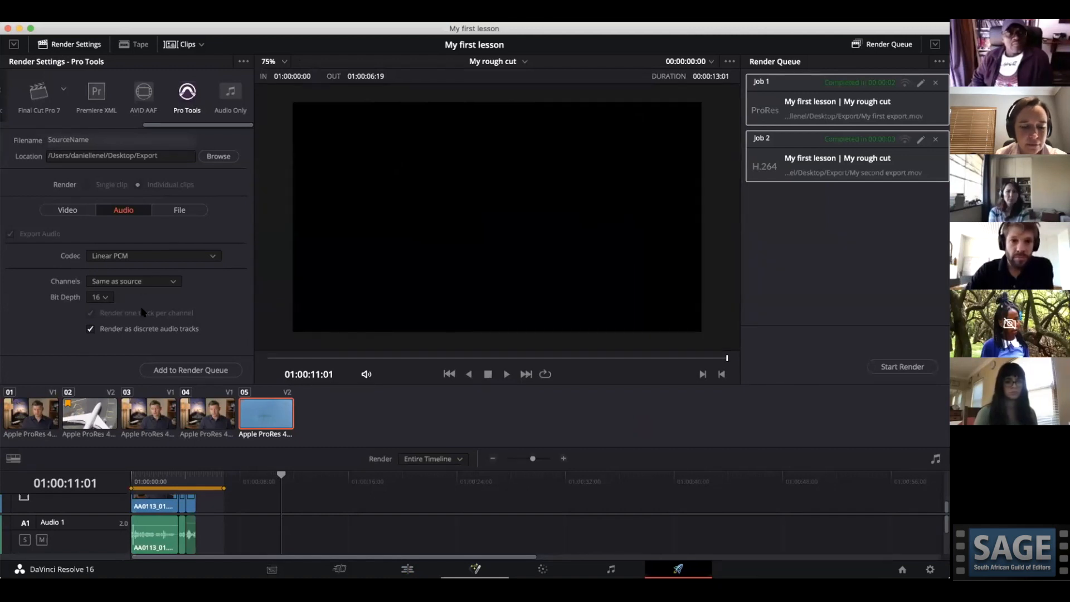
pyautogui.click(66, 211)
pyautogui.scroll(-1, 165, 308)
pyautogui.scroll(-1, 165, 308)
pyautogui.scroll(2, 154, 250)
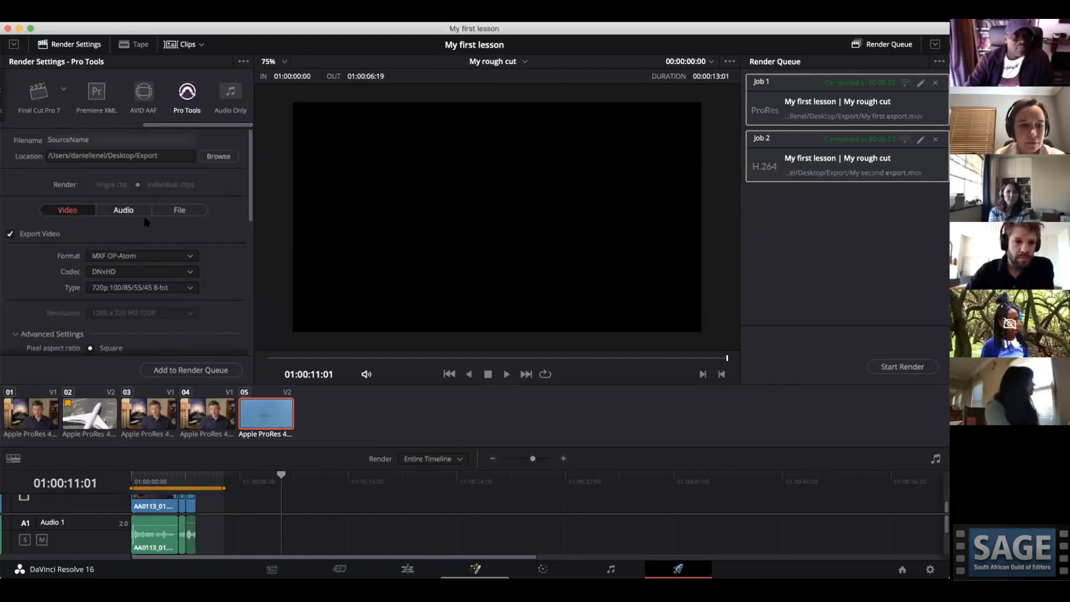
pyautogui.click(127, 211)
pyautogui.click(76, 210)
# Set the Pro Tools export to add 12 frame handles in the advanced video settings.
pyautogui.scroll(-10, 113, 259)
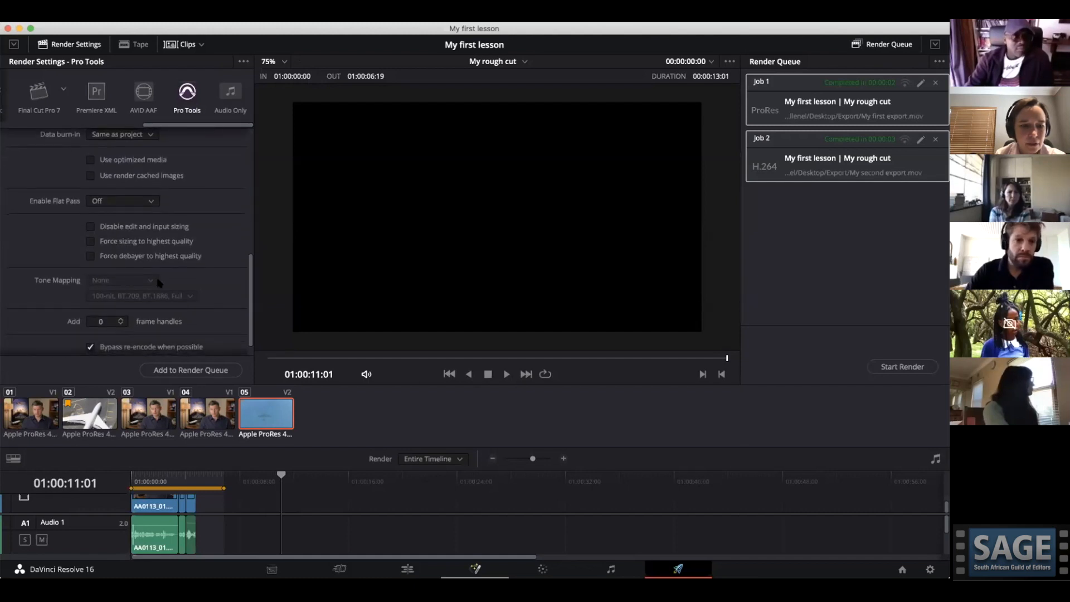
pyautogui.scroll(-1, 160, 284)
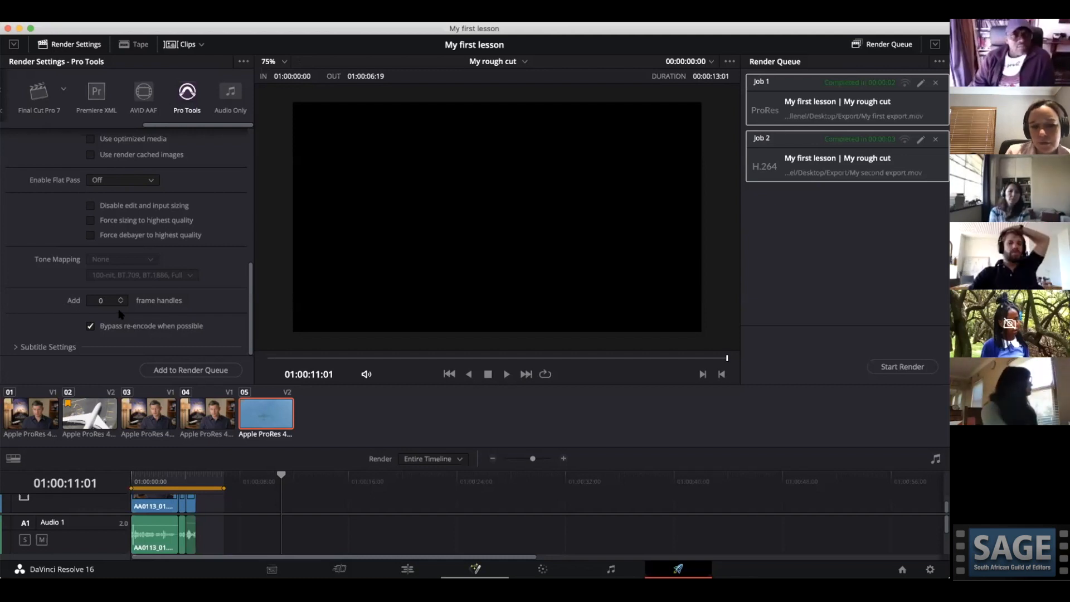
pyautogui.click(105, 299)
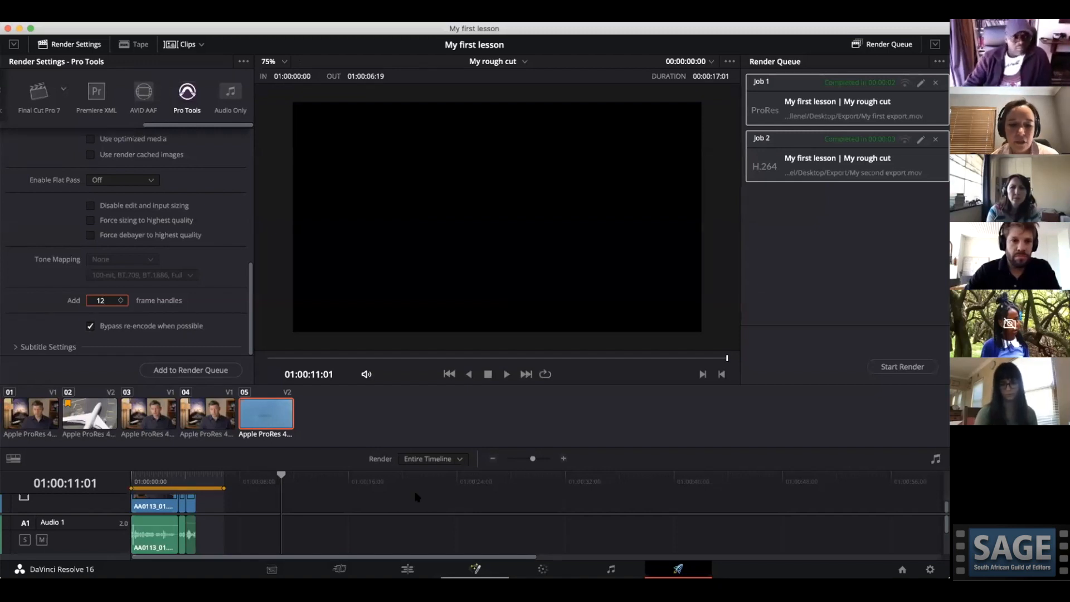
pyautogui.click(517, 546)
# On the Edit page, open the AAF / XML / EDL export of the Trim timeline, review the available file formats and cancel.
pyautogui.click(410, 568)
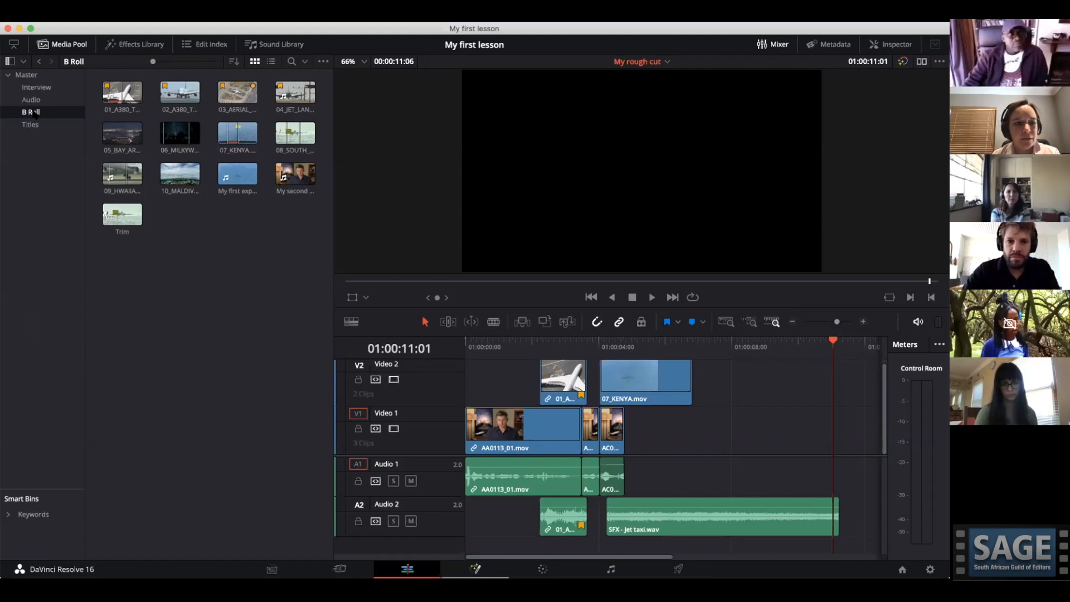
pyautogui.click(115, 221)
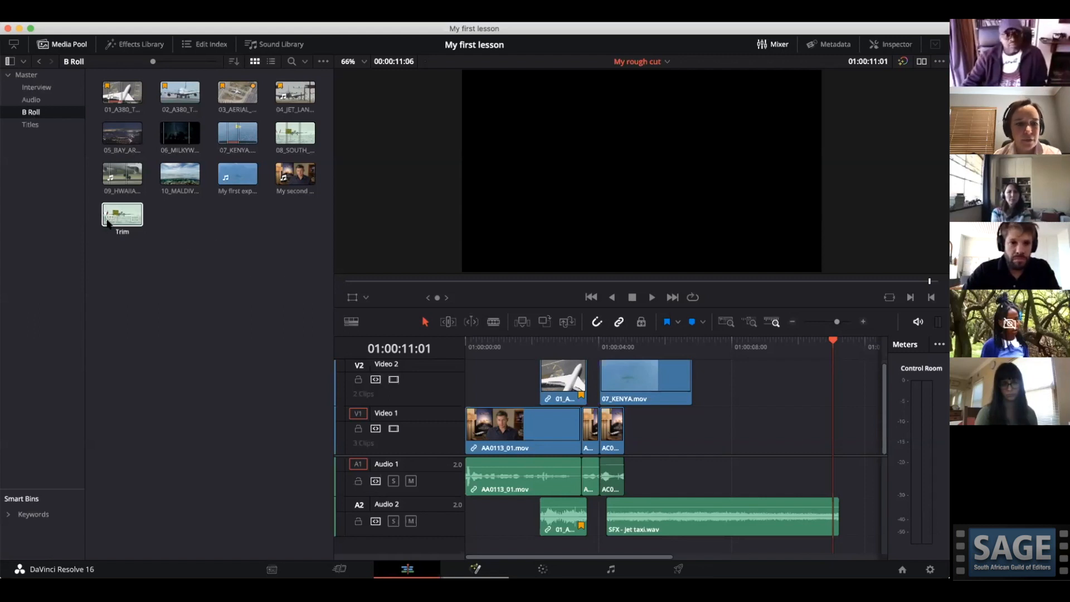
pyautogui.rightClick(115, 222)
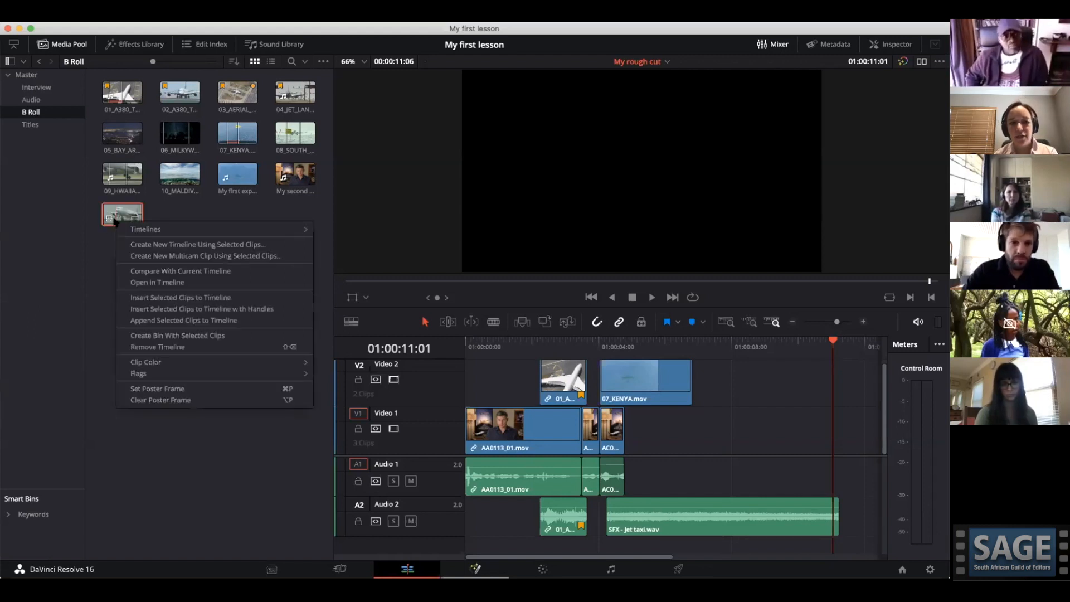
pyautogui.moveTo(159, 229)
pyautogui.moveTo(374, 271)
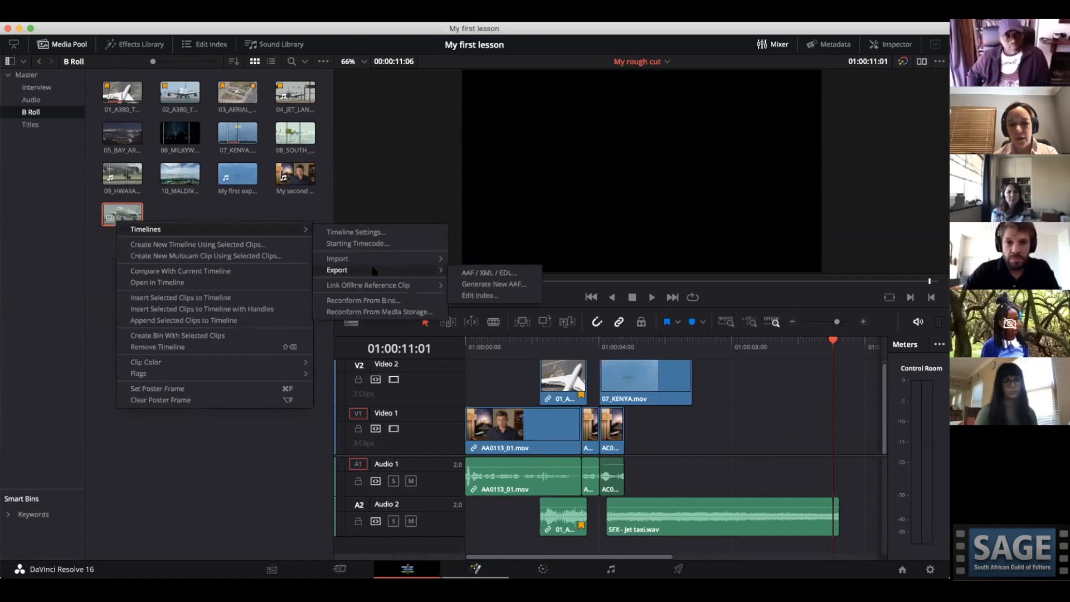
pyautogui.click(509, 274)
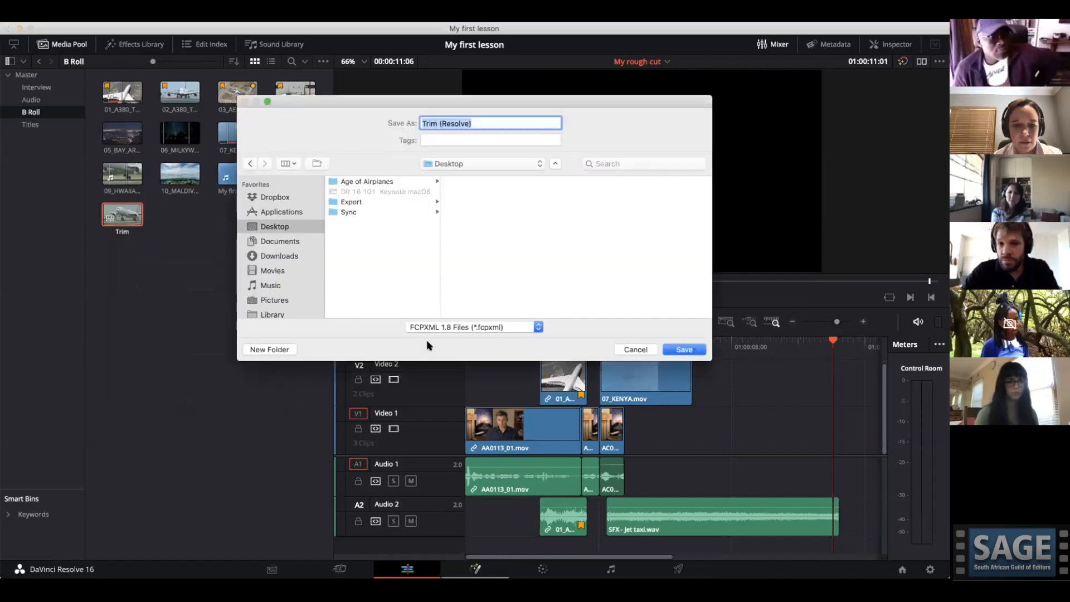
pyautogui.click(468, 326)
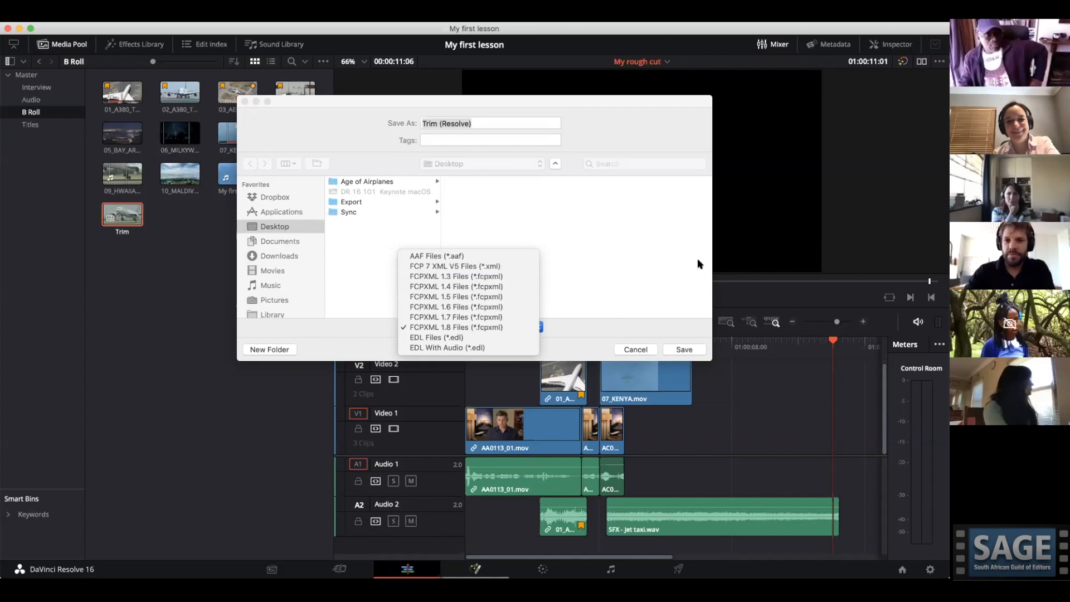
pyautogui.click(709, 277)
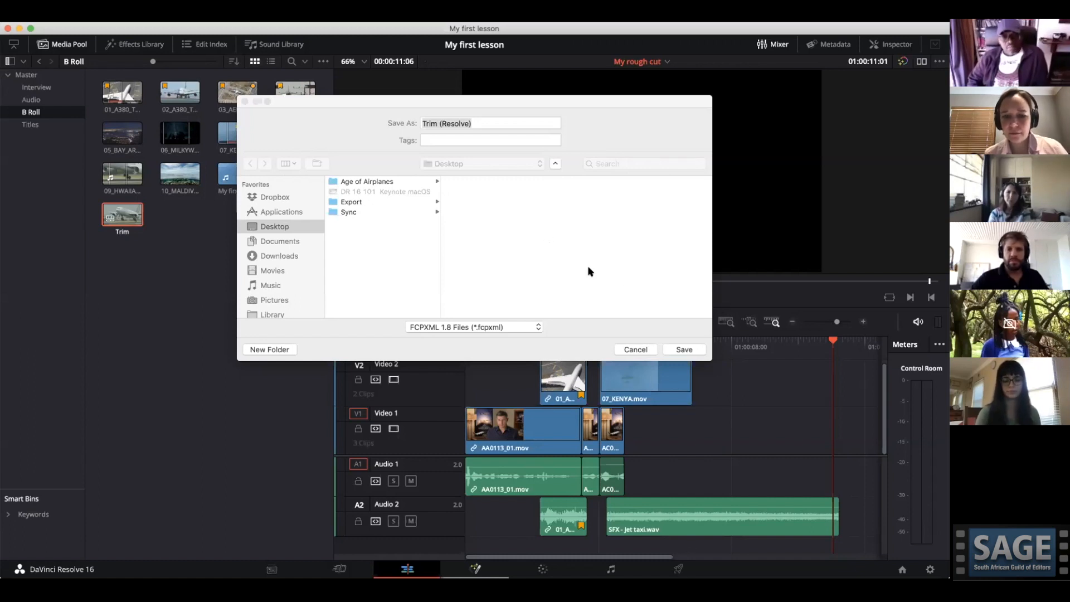
pyautogui.click(633, 349)
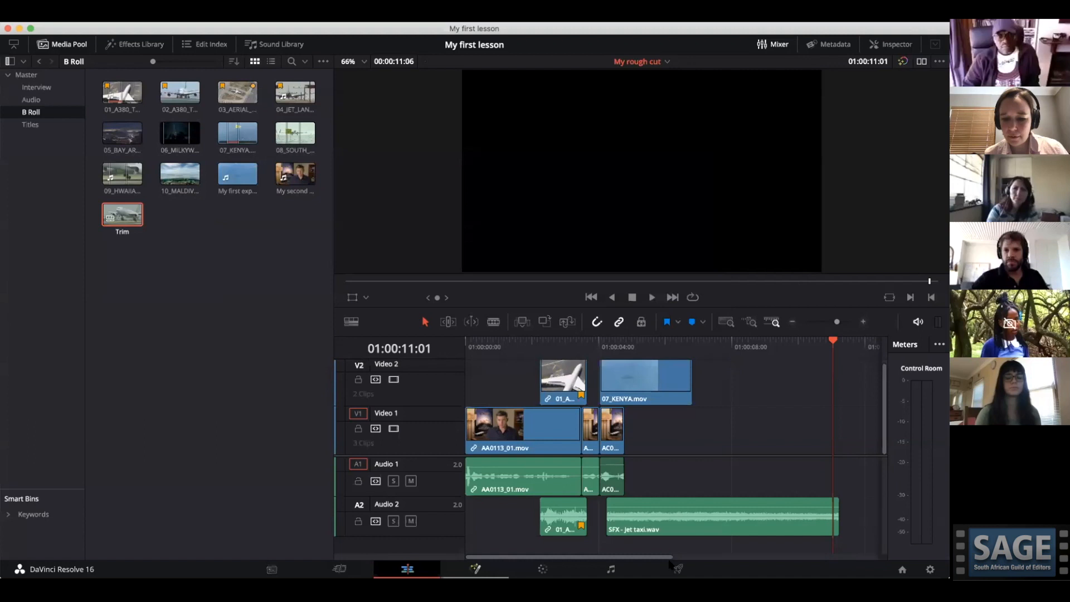
# On the Deliver page, turn off video export for the Pro Tools preset and set the audio format to Wave.
pyautogui.click(678, 569)
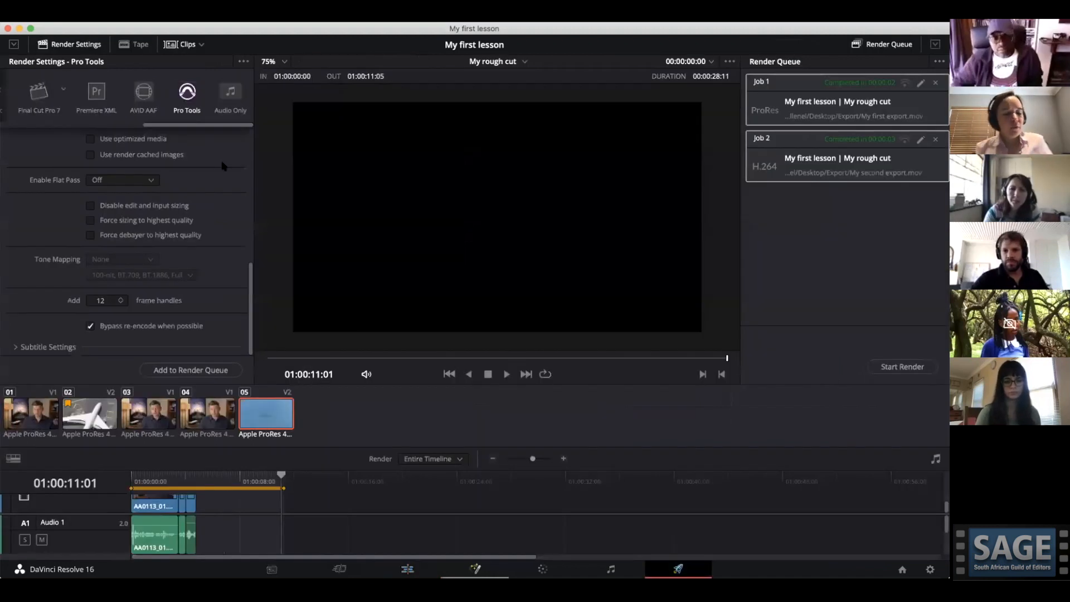
pyautogui.scroll(10, 64, 187)
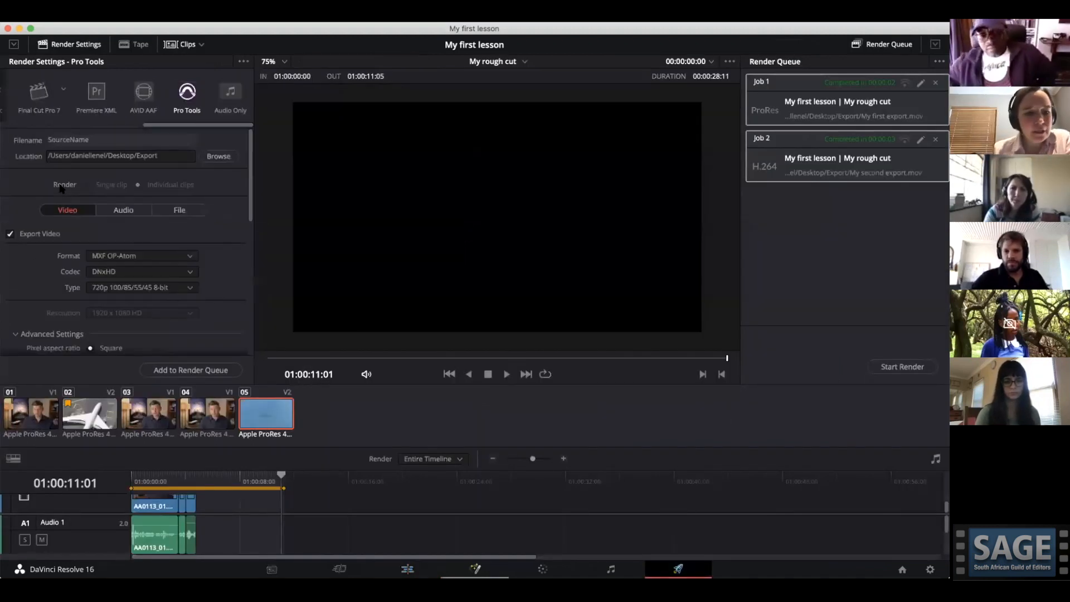
pyautogui.click(11, 234)
pyautogui.click(124, 211)
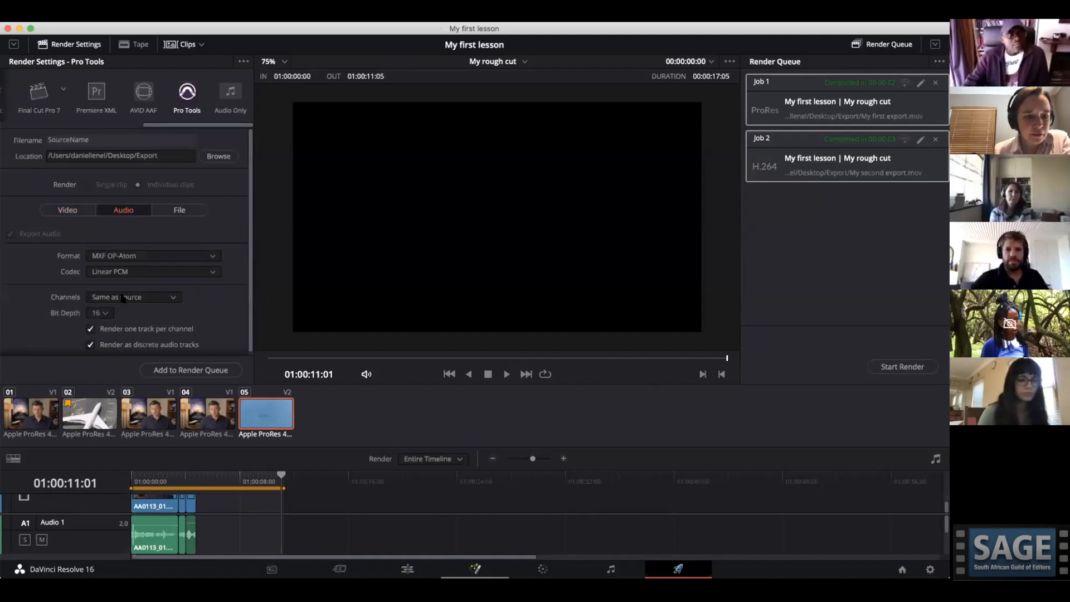
pyautogui.click(161, 256)
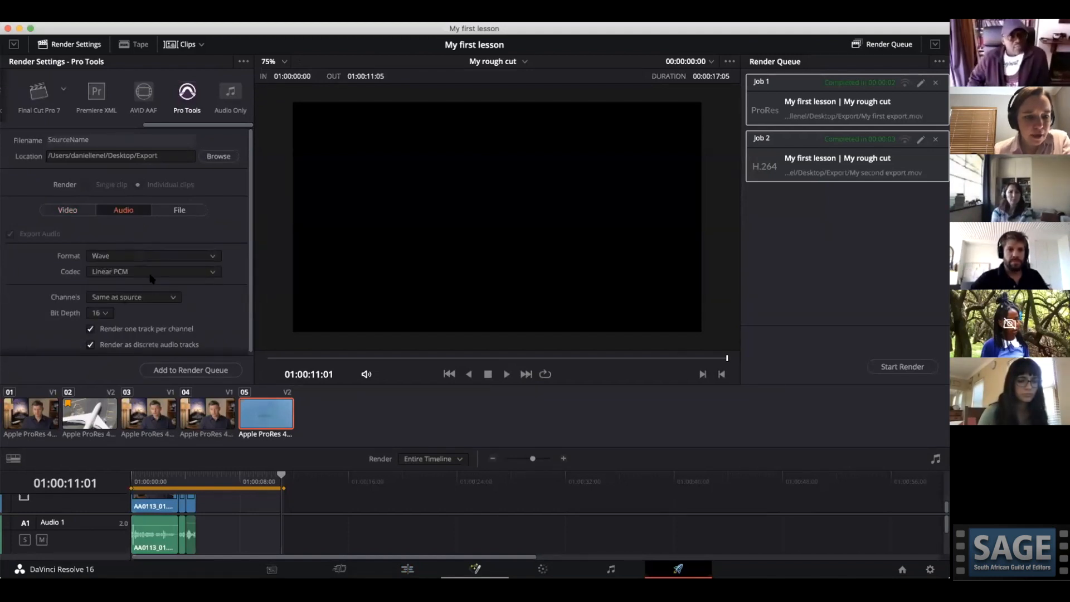
pyautogui.click(152, 283)
# Review the audio channel options and check the audio tracks in the timeline.
pyautogui.click(146, 295)
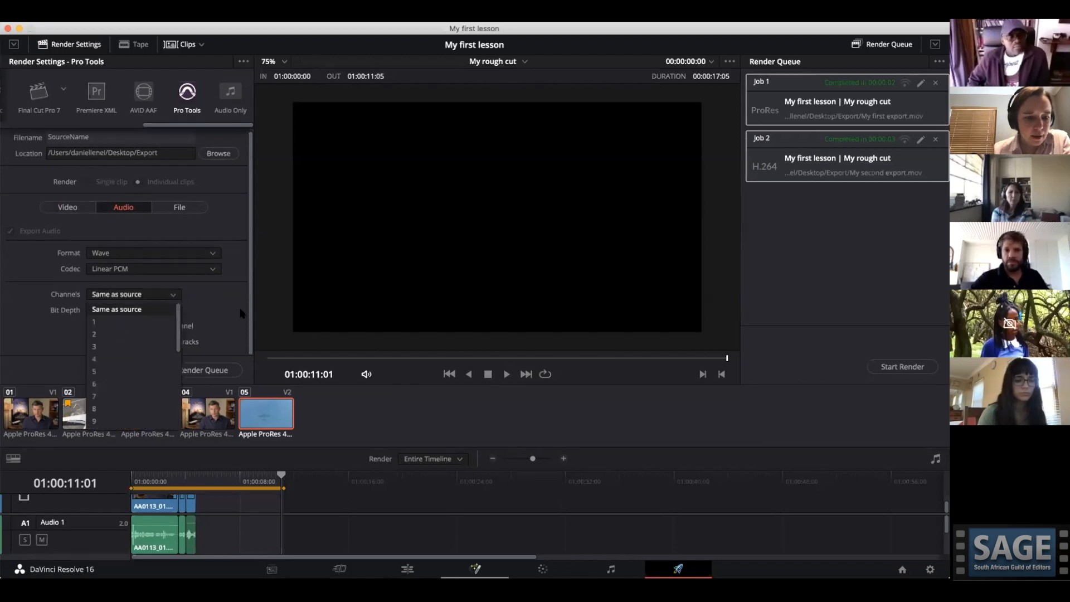
pyautogui.click(242, 313)
pyautogui.click(135, 294)
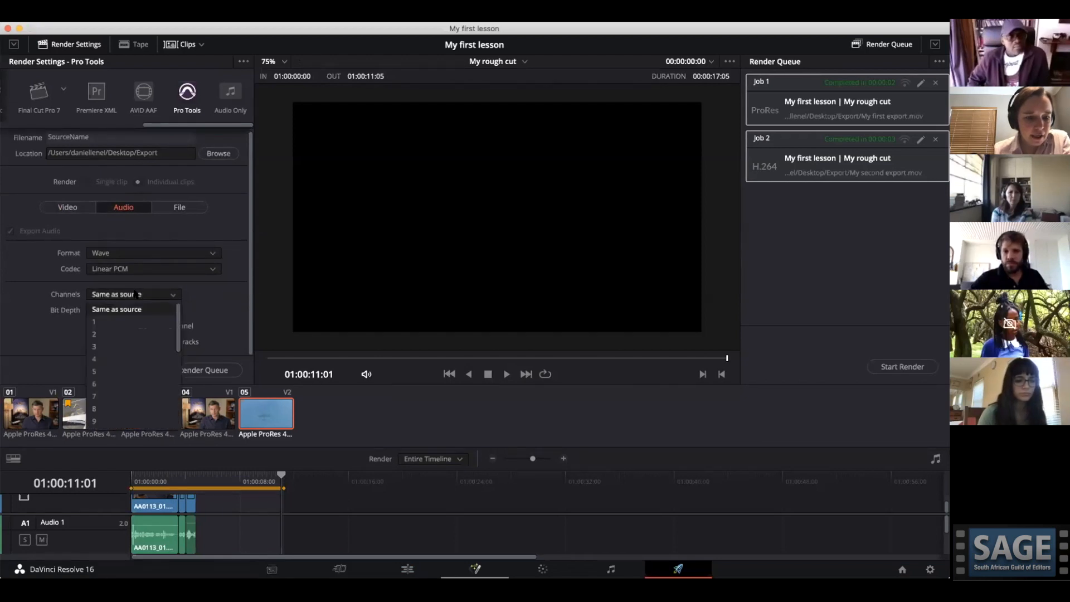
pyautogui.click(501, 503)
pyautogui.scroll(-3, 468, 536)
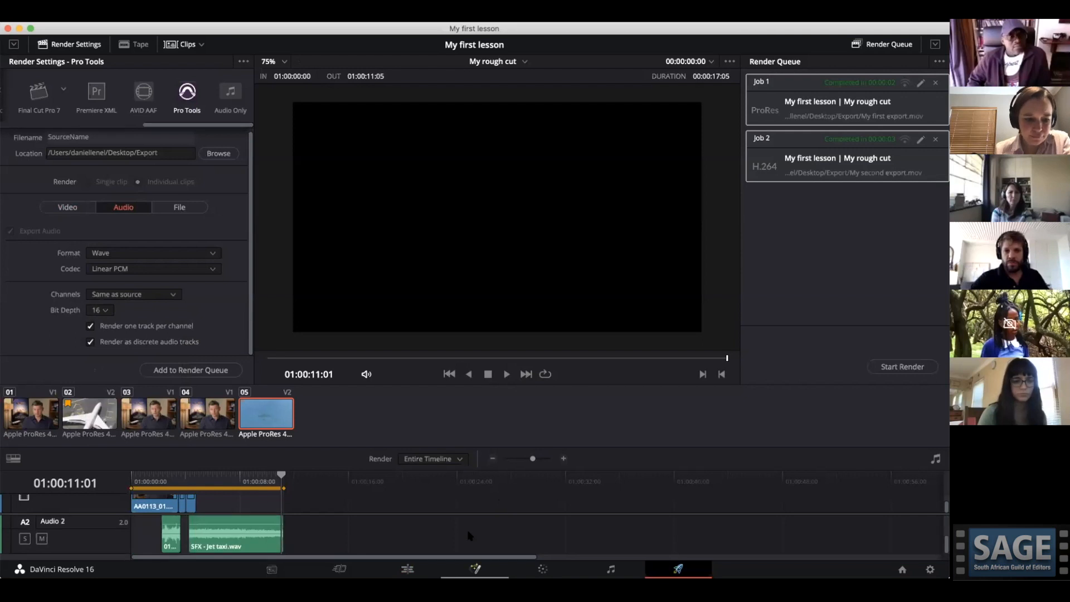
pyautogui.scroll(3, 468, 536)
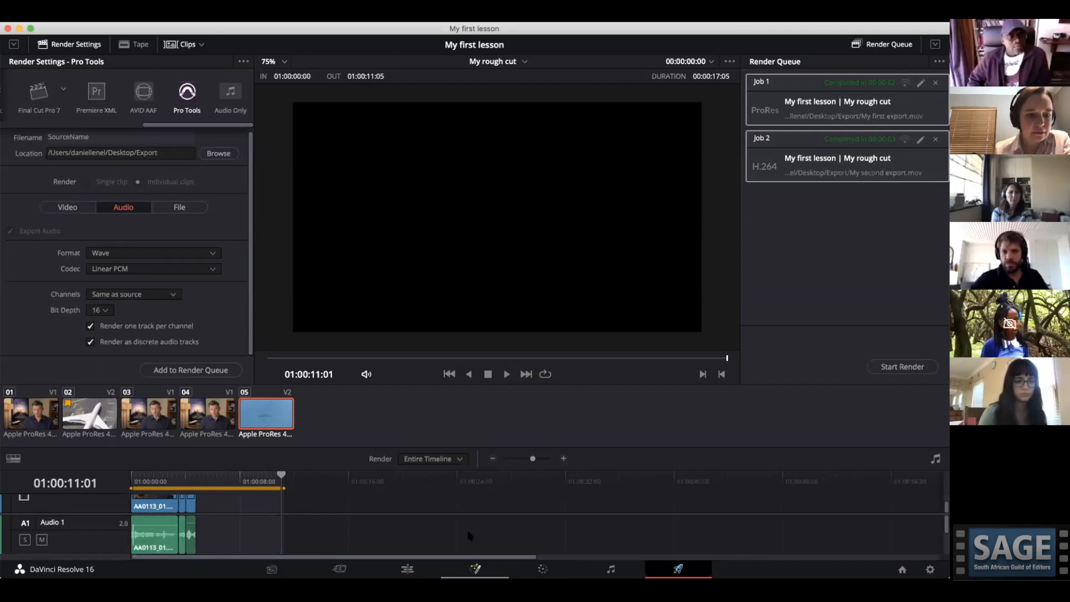
# Set the number of audio channels for the Pro Tools export to 4 after checking the timeline's audio tracks.
pyautogui.click(160, 294)
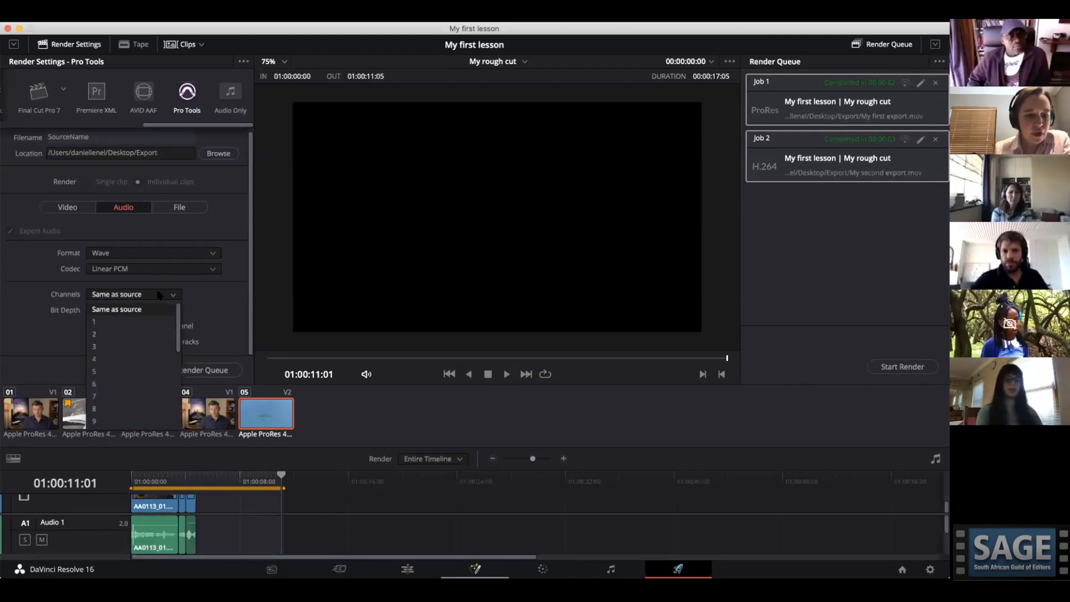
pyautogui.click(124, 409)
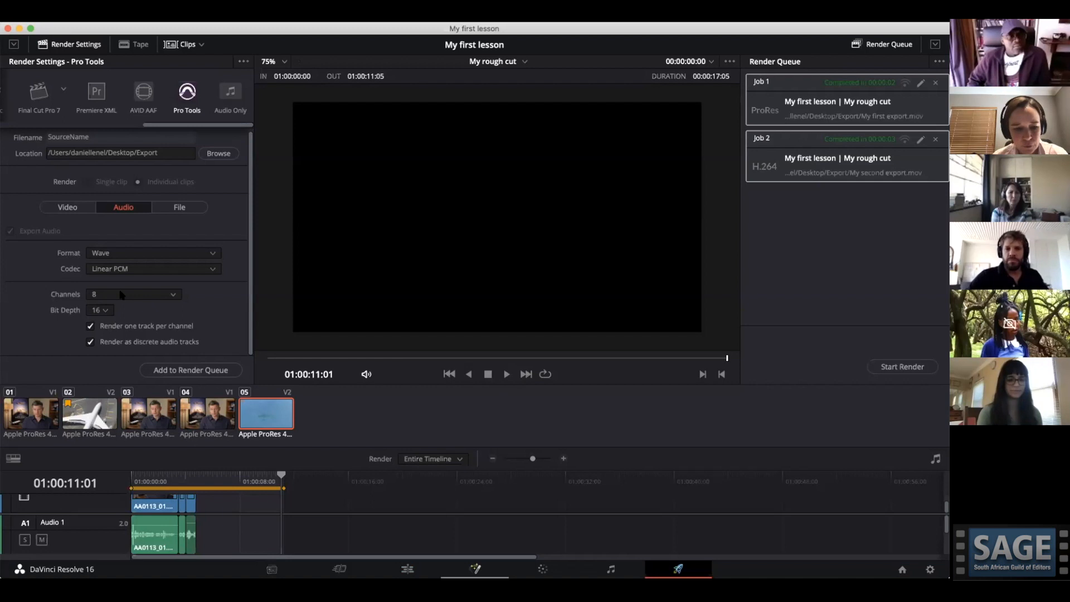
pyautogui.scroll(-2, 120, 533)
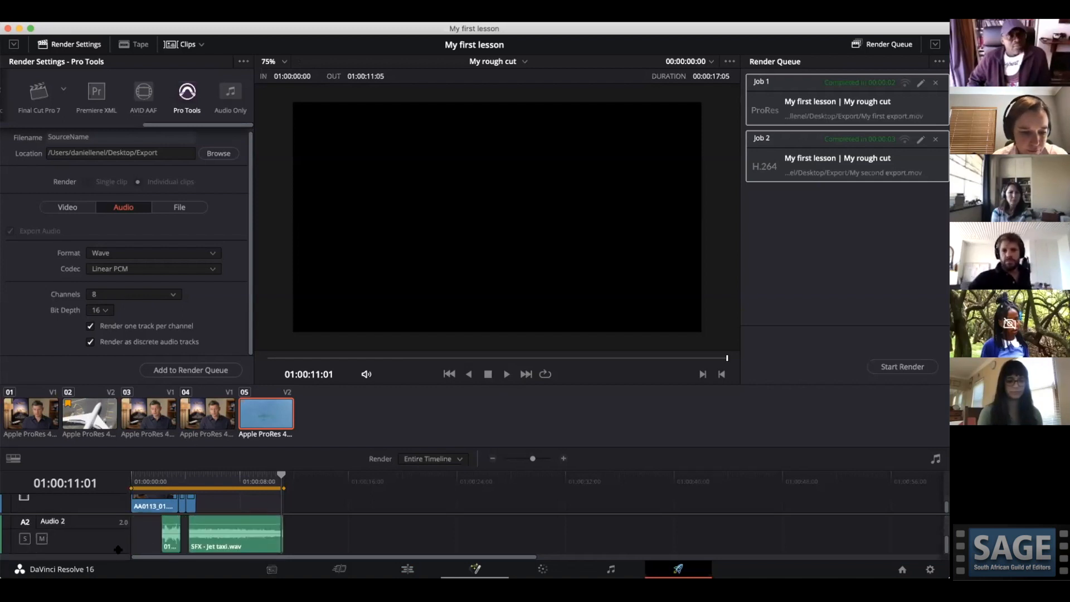
pyautogui.click(132, 295)
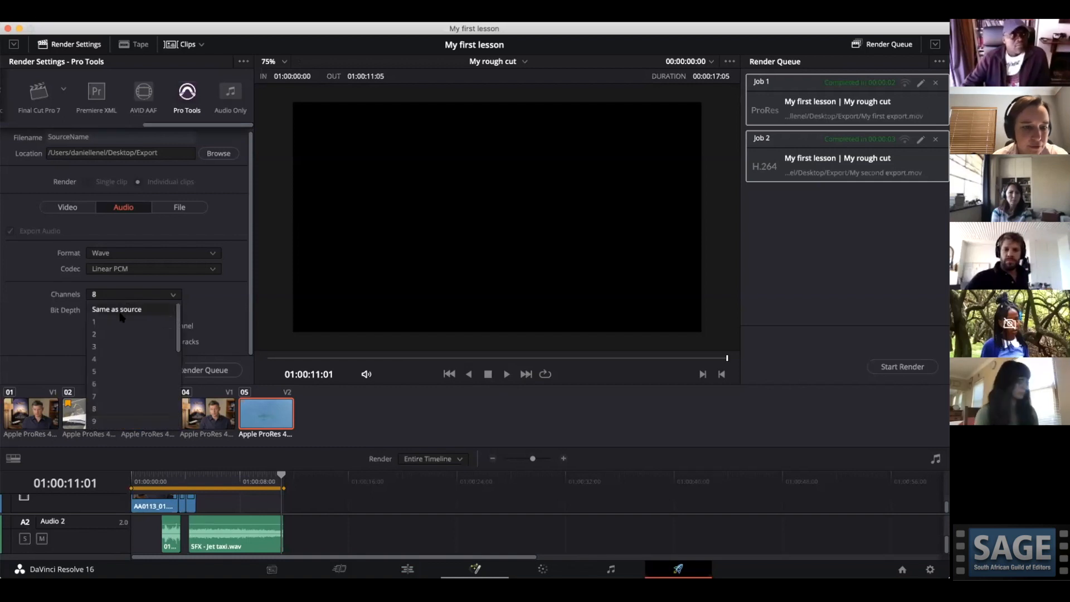
pyautogui.click(111, 359)
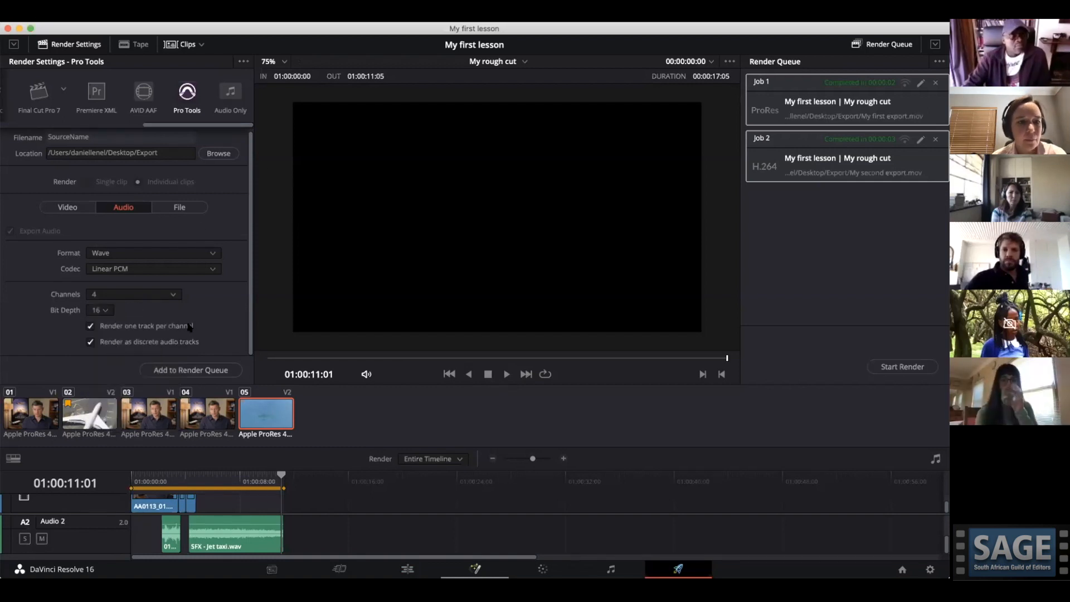
# Queue and render the Pro Tools export of the rough cut, and look at the rendered audio clips on the Edit page.
pyautogui.click(177, 207)
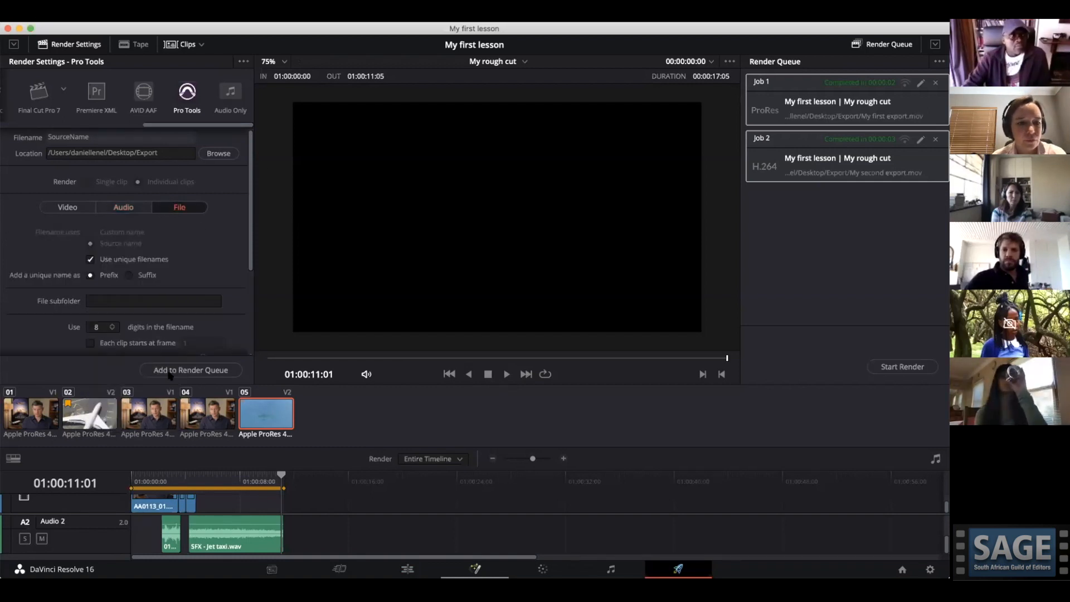
pyautogui.click(188, 368)
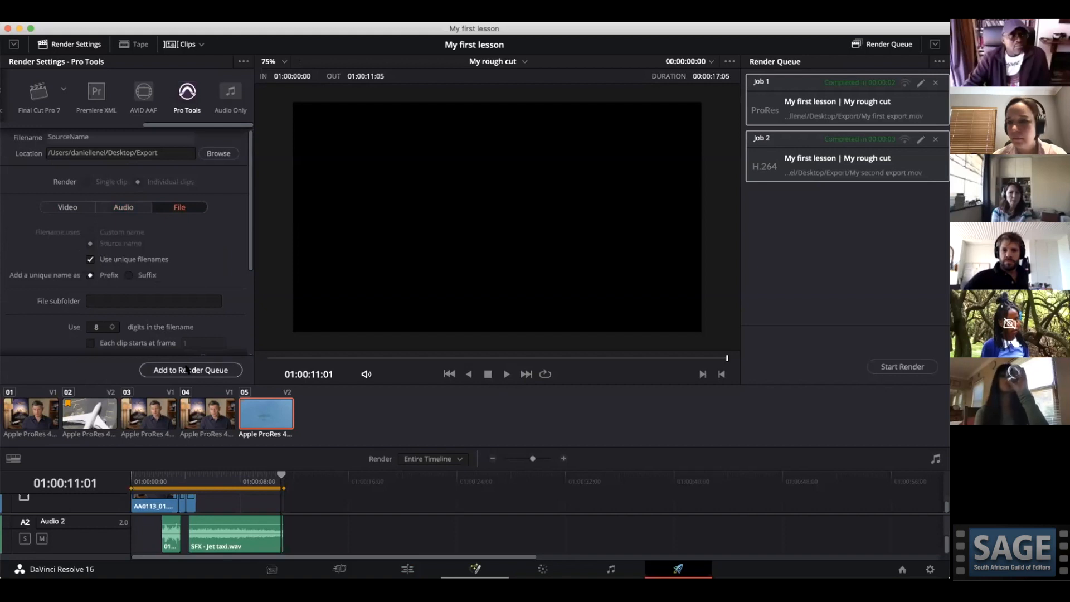
pyautogui.click(903, 367)
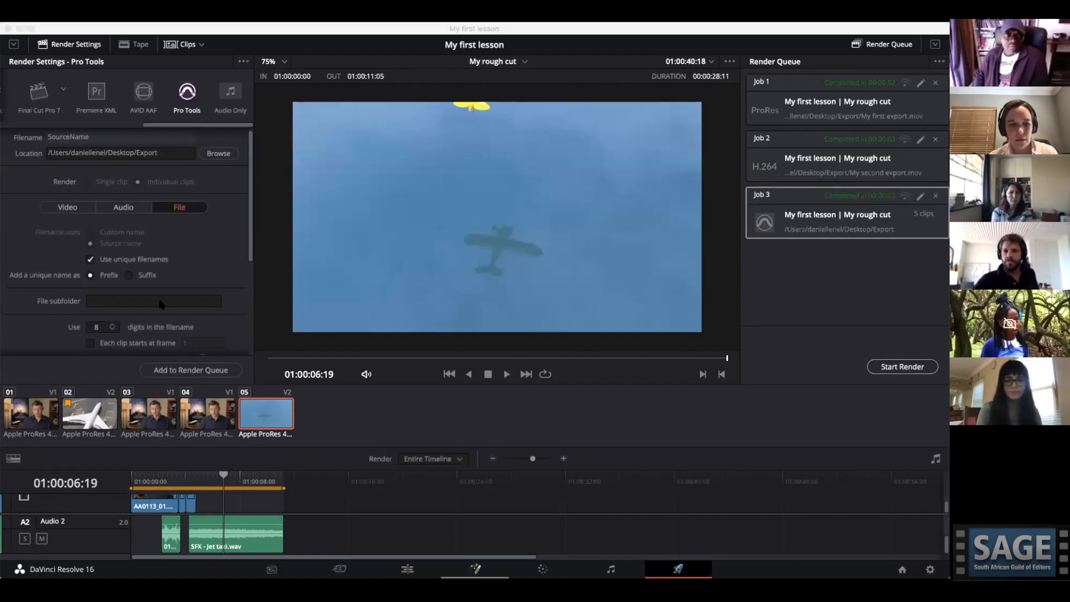
pyautogui.click(407, 569)
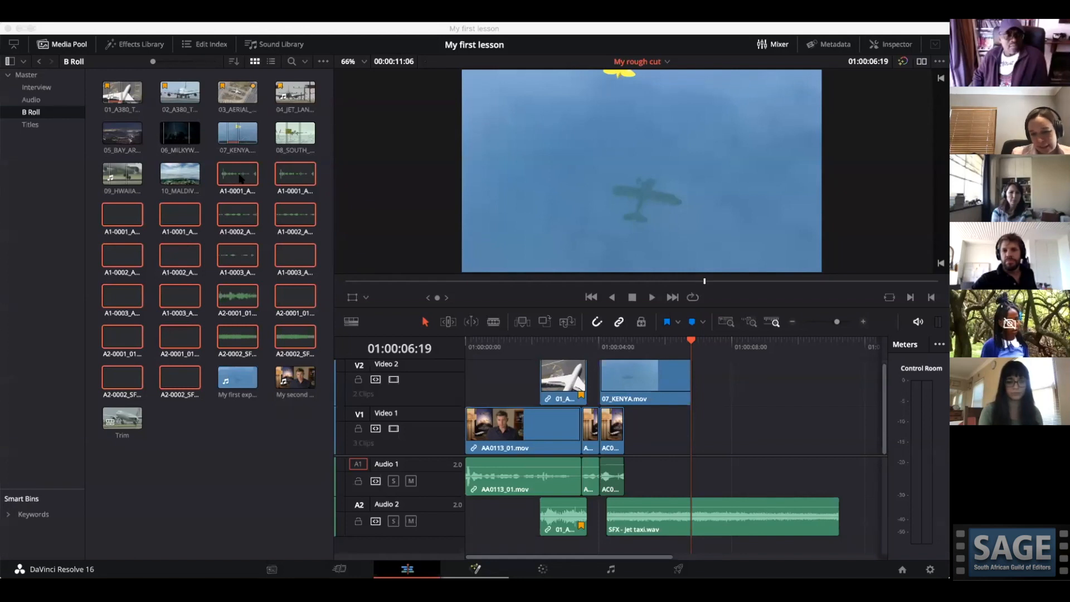
# On the Deliver page, review the video settings of the AVID AAF preset and switch to the Custom preset.
pyautogui.click(679, 569)
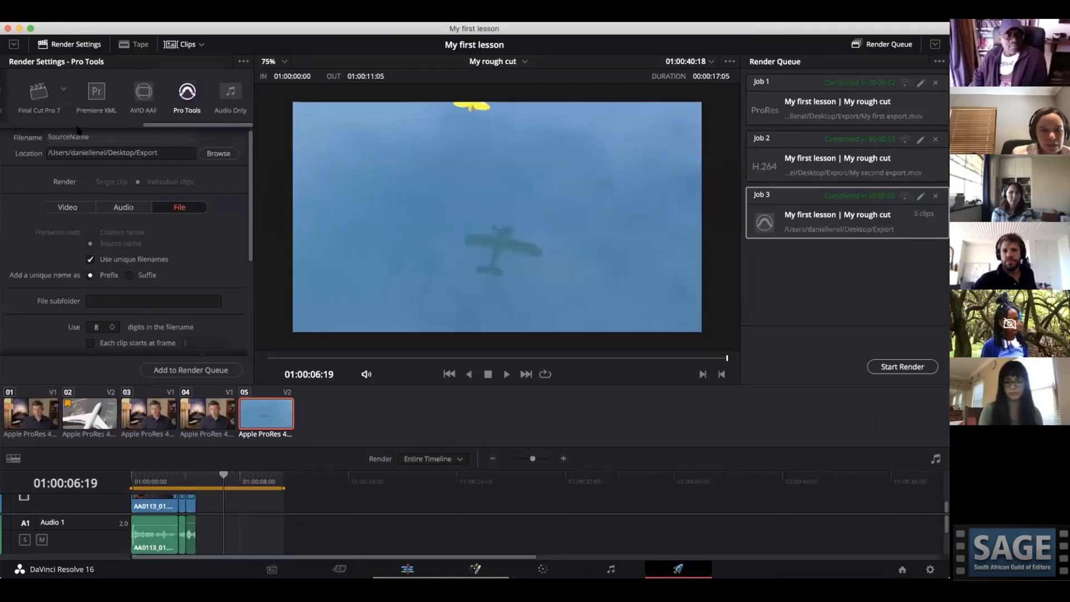
pyautogui.click(141, 92)
pyautogui.click(68, 207)
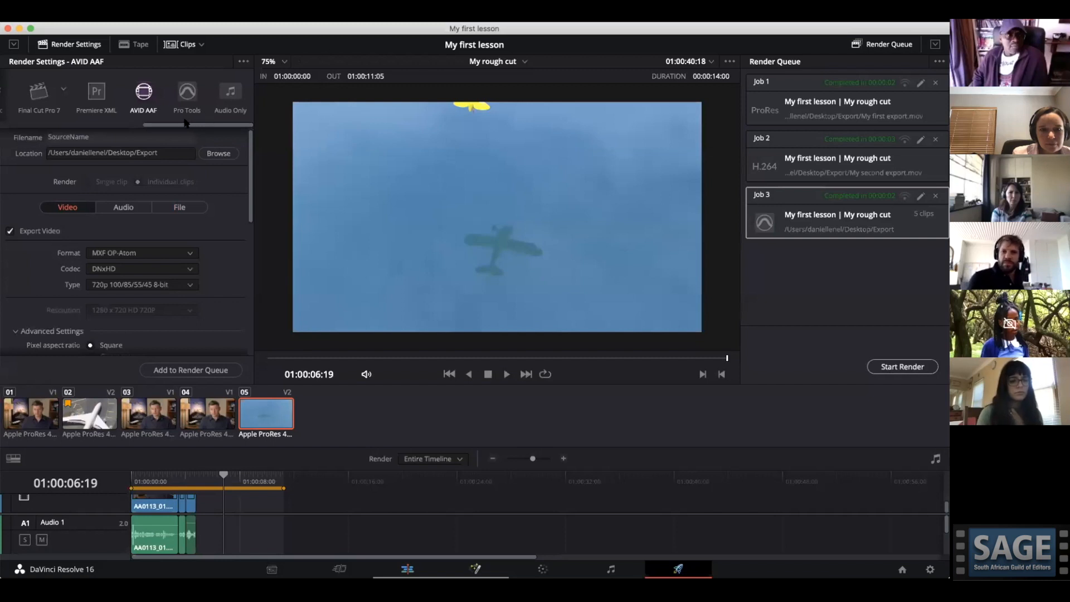
pyautogui.moveTo(187, 123); pyautogui.dragTo(44, 124)
pyautogui.click(23, 93)
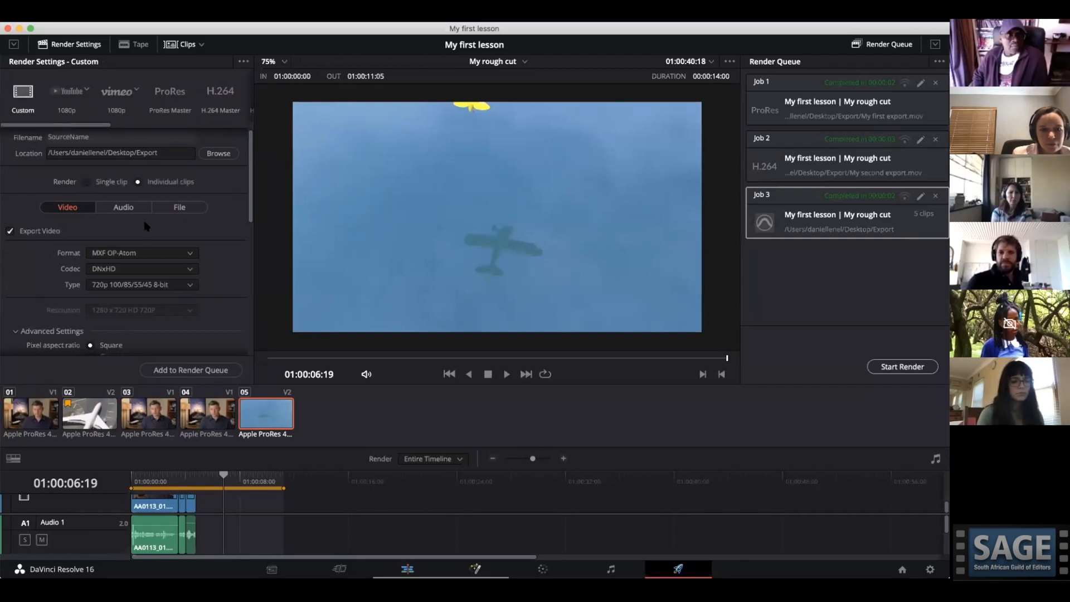
# Review the video formats of the Custom preset, turn off video export and set the audio format to Wave.
pyautogui.click(107, 253)
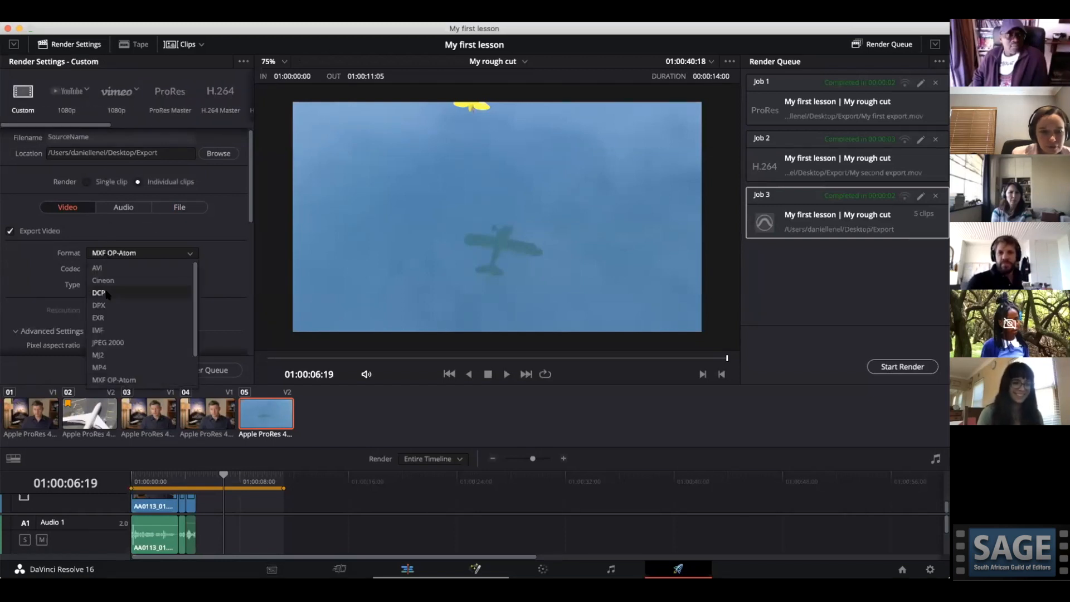
pyautogui.scroll(-3, 108, 294)
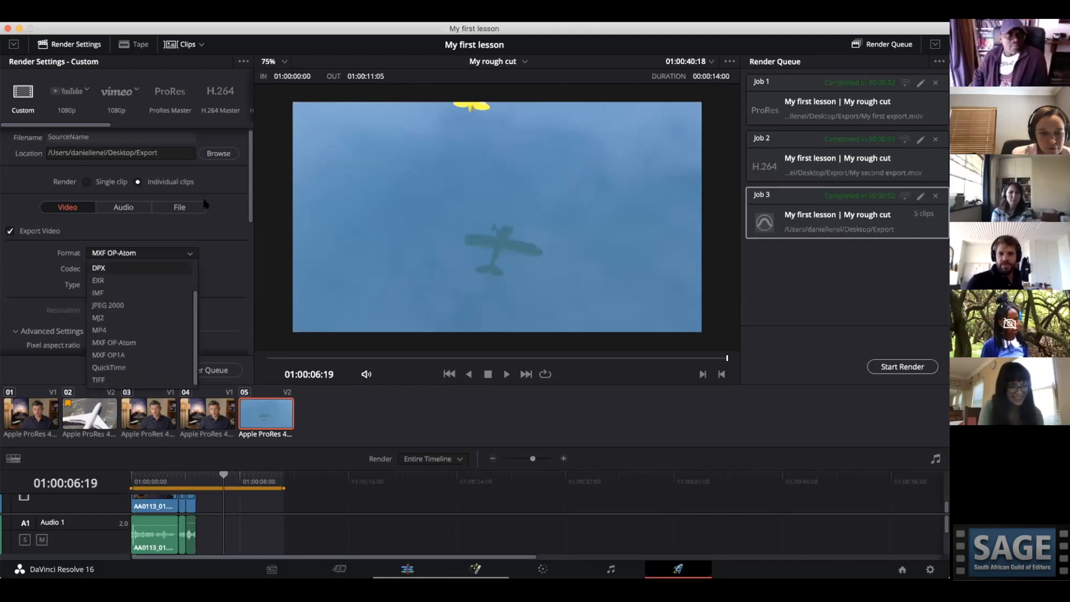
pyautogui.click(31, 227)
pyautogui.click(124, 206)
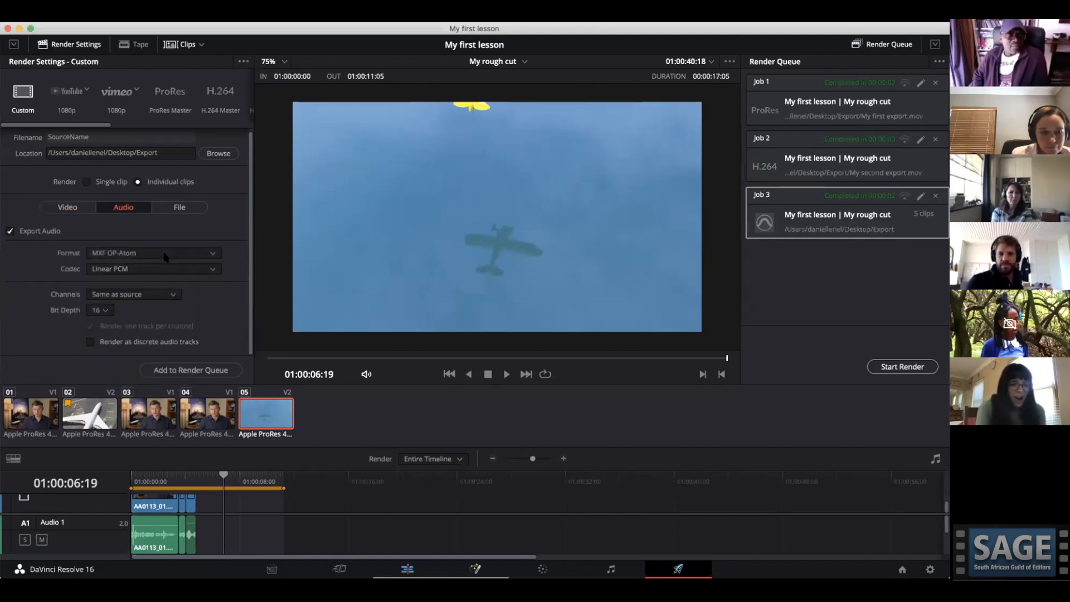
pyautogui.click(120, 254)
pyautogui.click(108, 303)
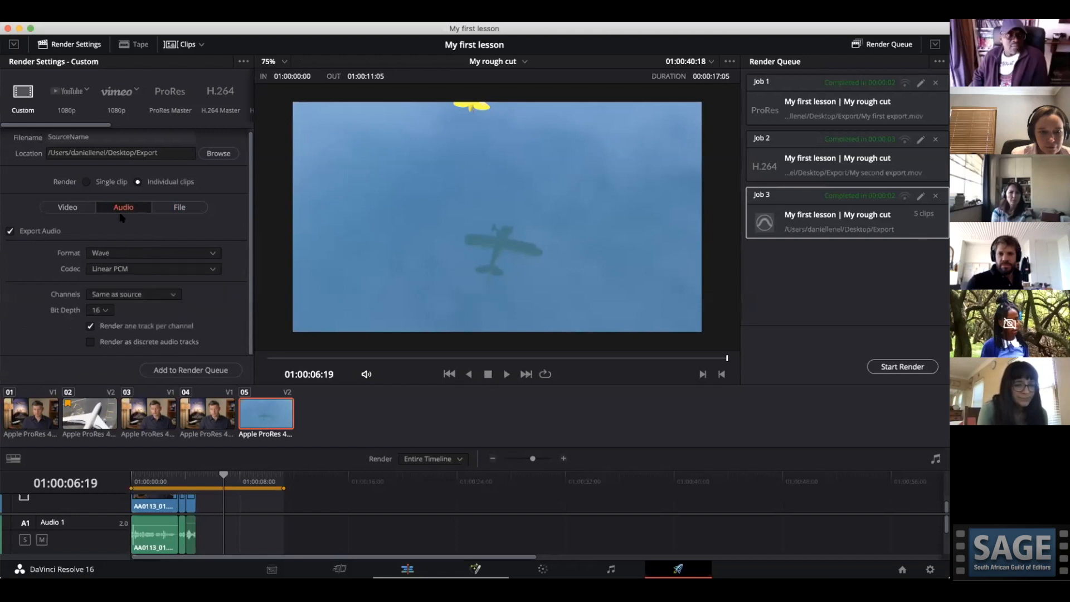
# Set the export to a single clip with All Timeline Tracks as output track 1, and queue and render the job.
pyautogui.click(98, 183)
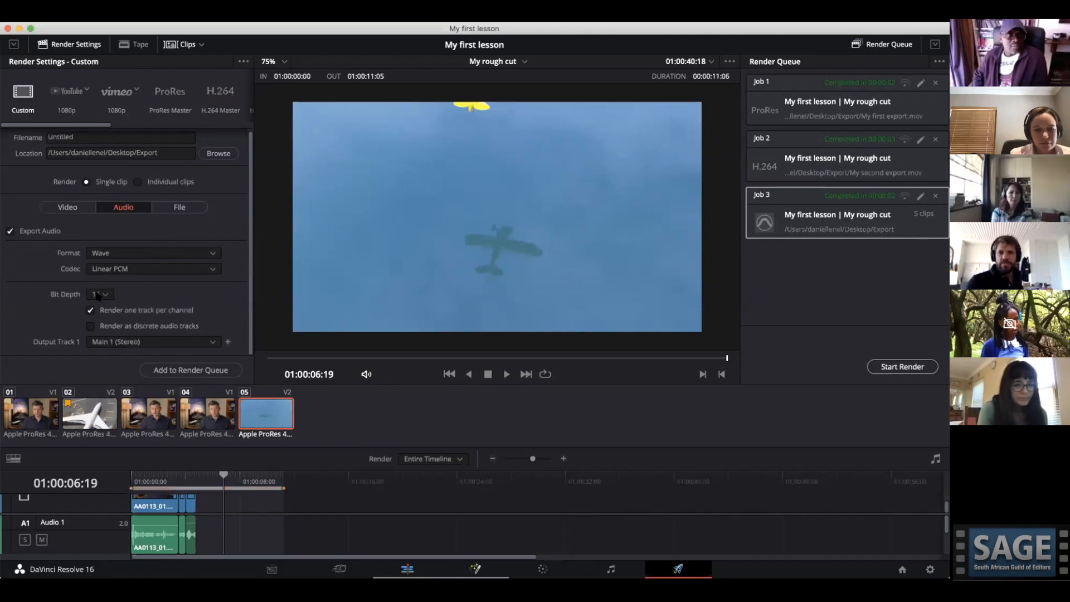
pyautogui.click(139, 342)
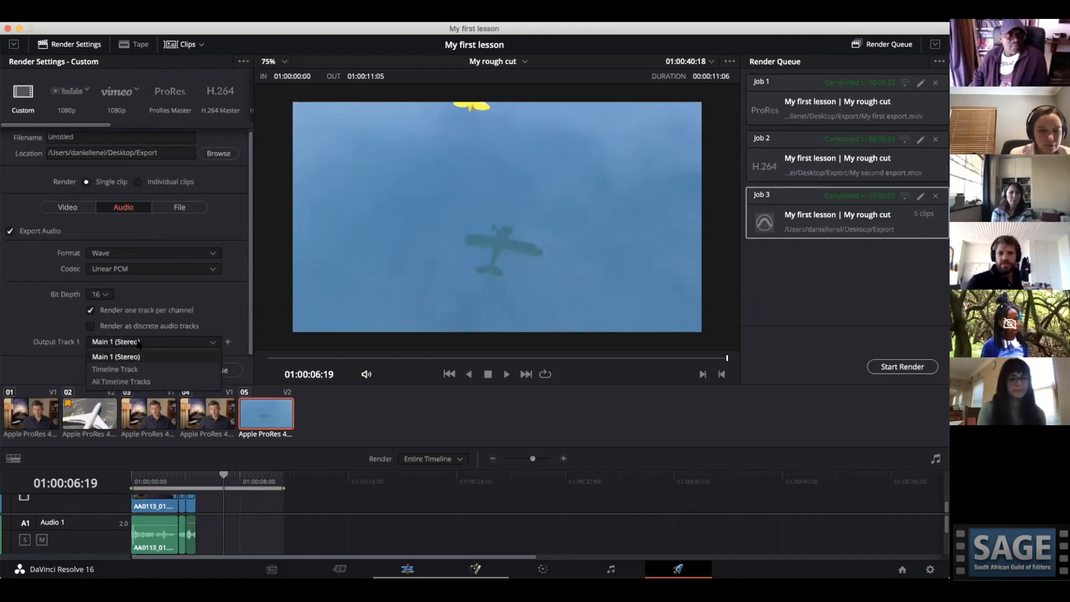
pyautogui.click(121, 381)
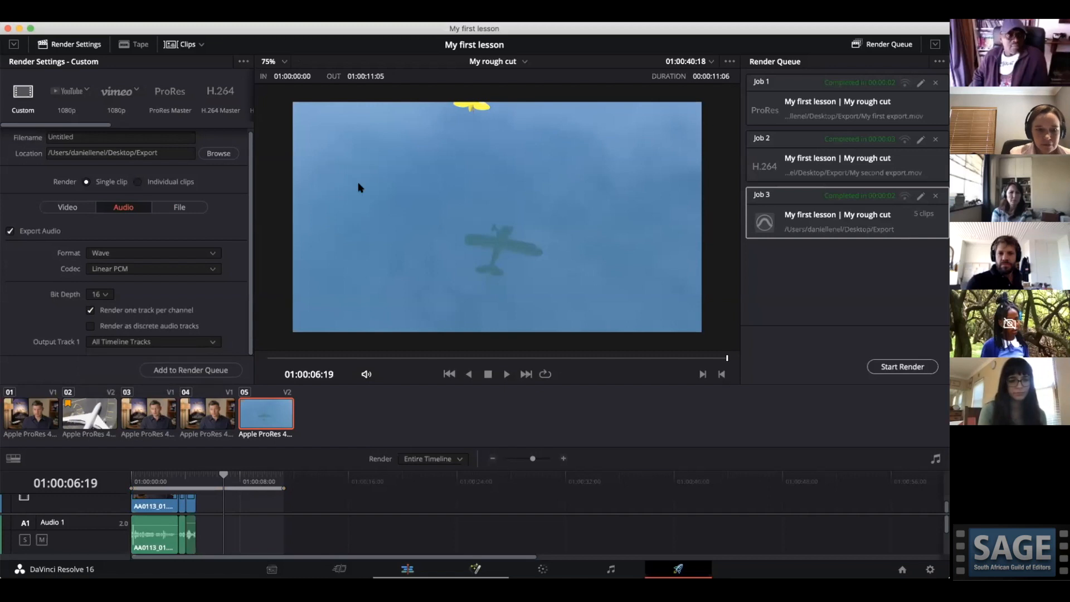
pyautogui.click(190, 370)
pyautogui.click(903, 367)
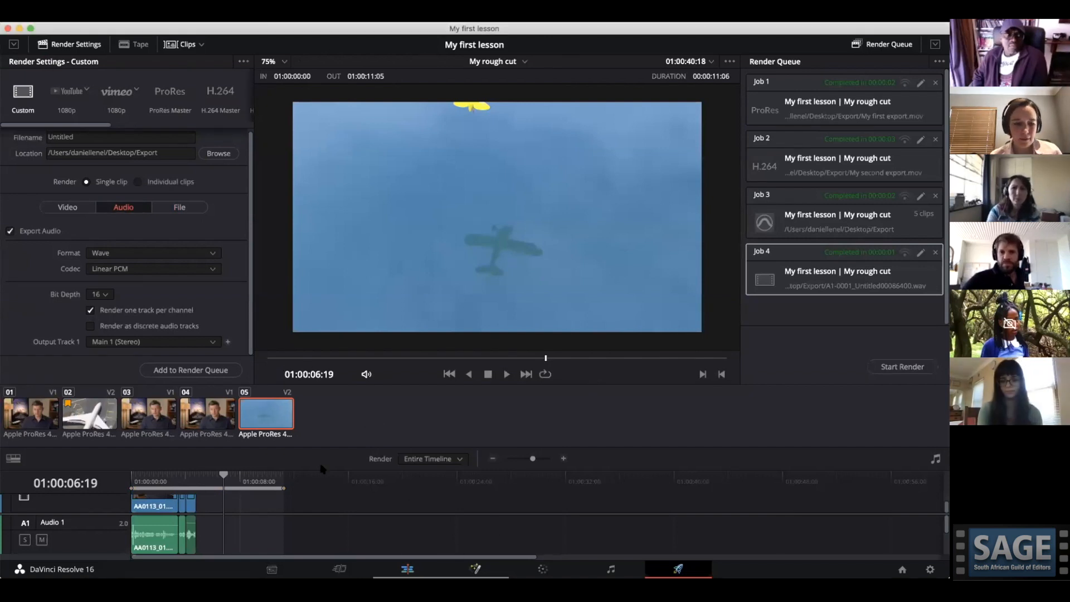
# On the Edit page, add a new bin under Master with its default name and import the rendered wave files into Master.
pyautogui.click(407, 568)
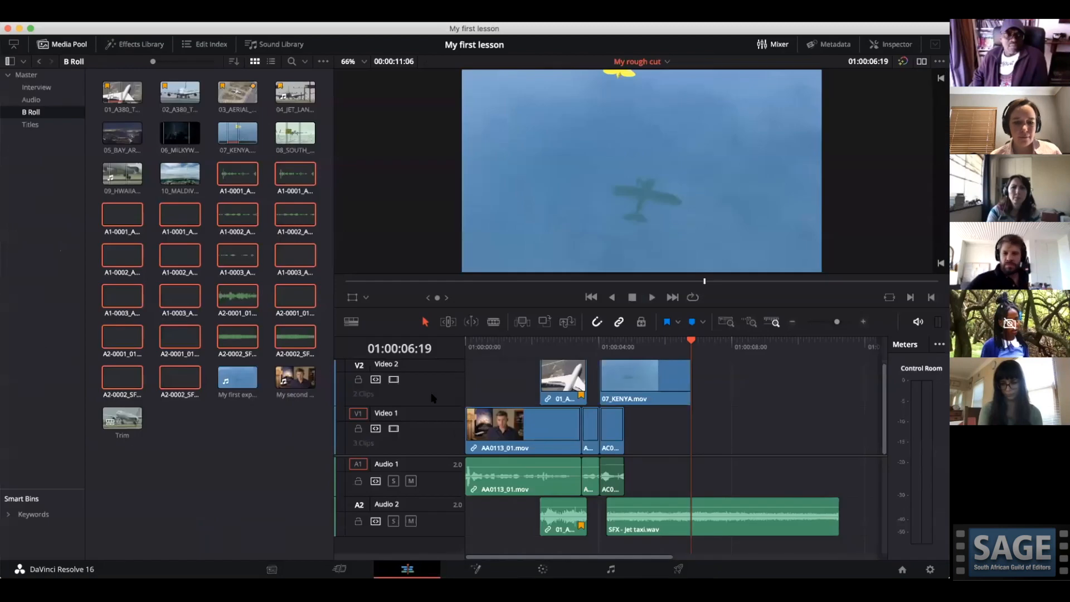
pyautogui.rightClick(32, 77)
pyautogui.click(60, 129)
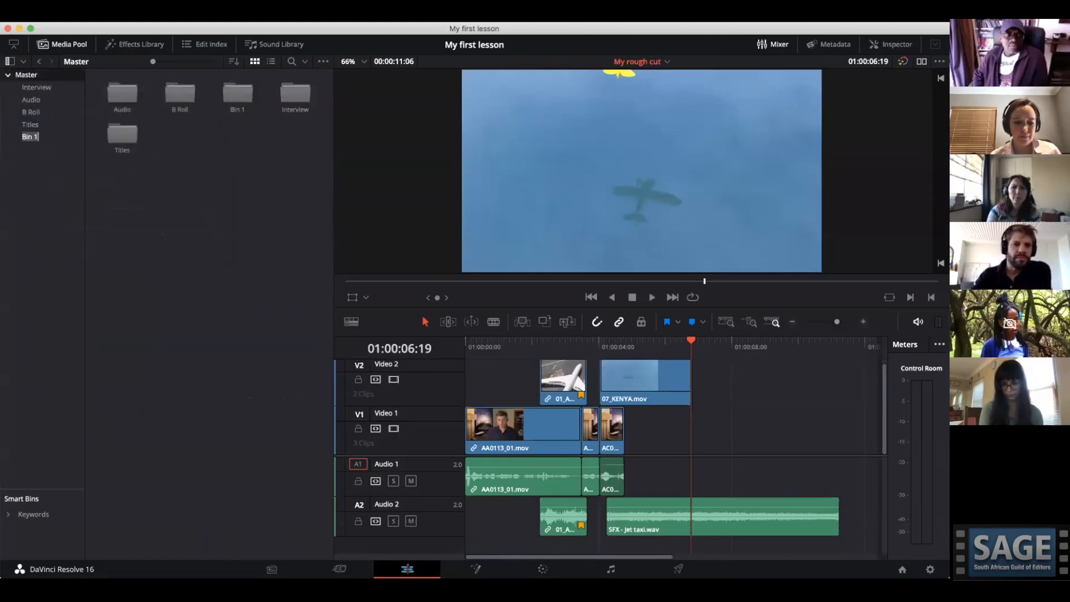
pyautogui.press('Return')
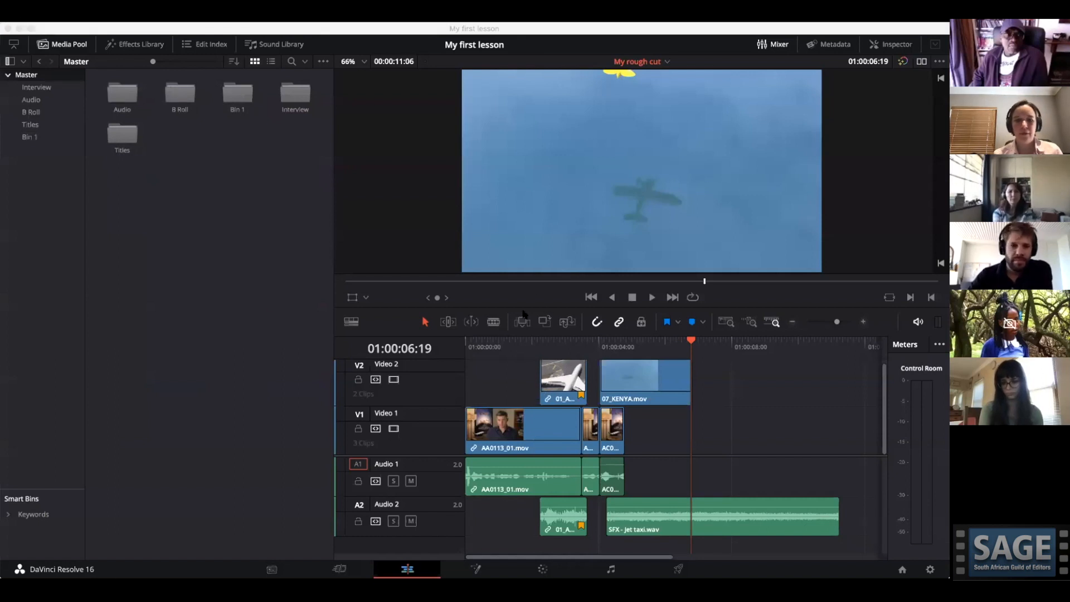
pyautogui.moveTo(190, 306); pyautogui.dragTo(192, 304)
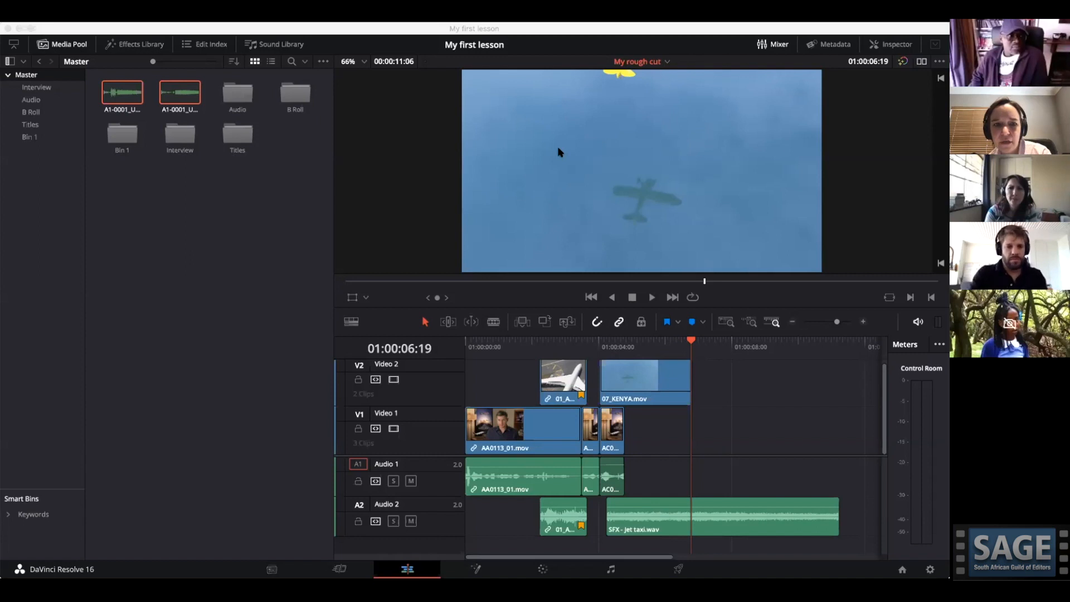
# On the Deliver page, choose the Pro Tools preset, set its video format to QuickTime and review the available codecs.
pyautogui.click(679, 570)
pyautogui.hscroll(10, 167, 89)
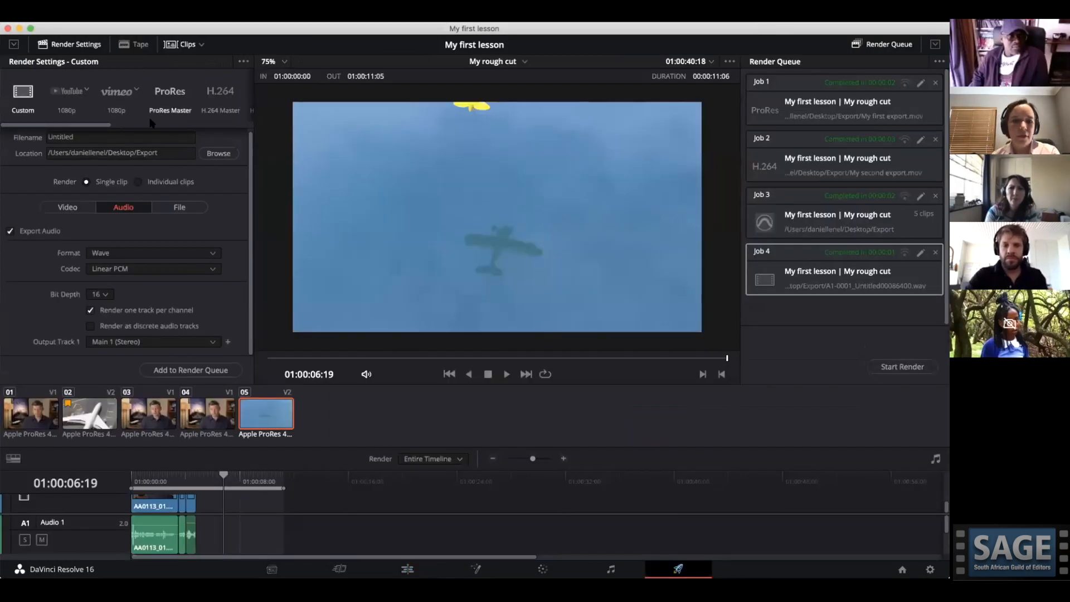
pyautogui.click(187, 95)
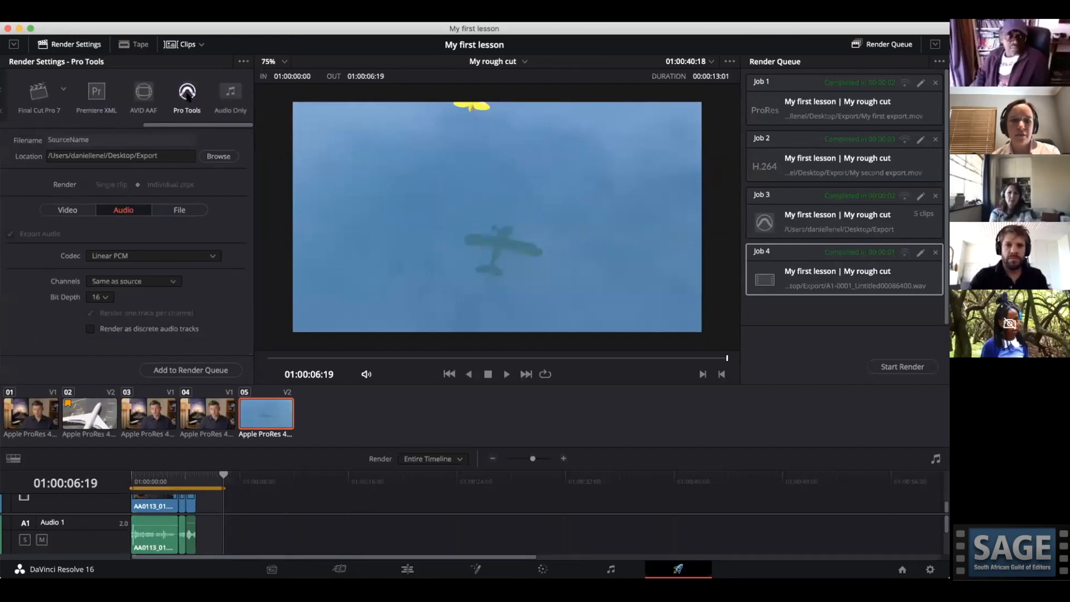
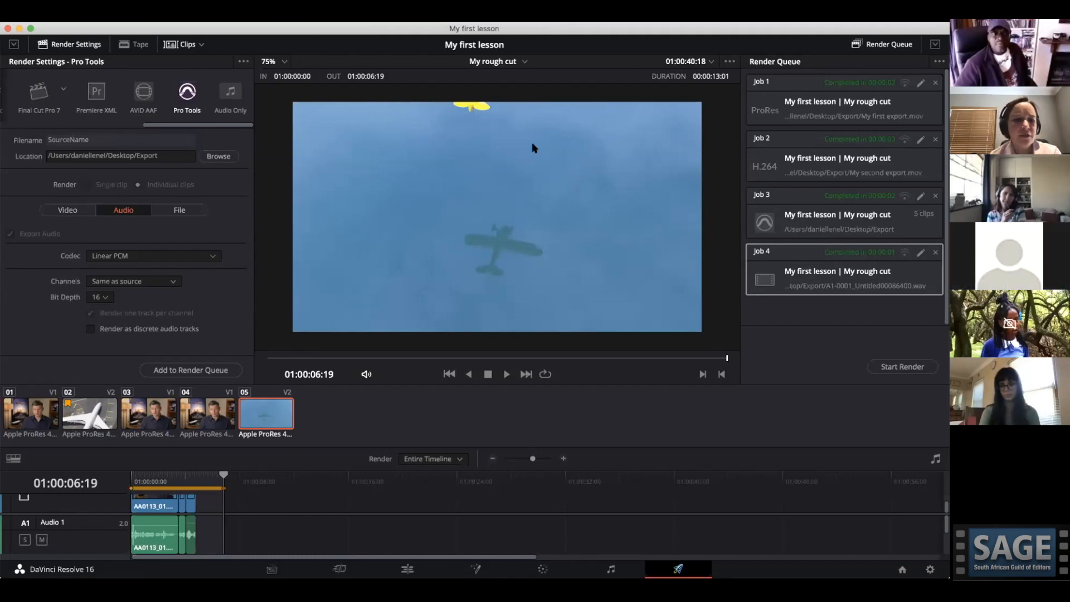
pyautogui.click(77, 210)
pyautogui.click(146, 255)
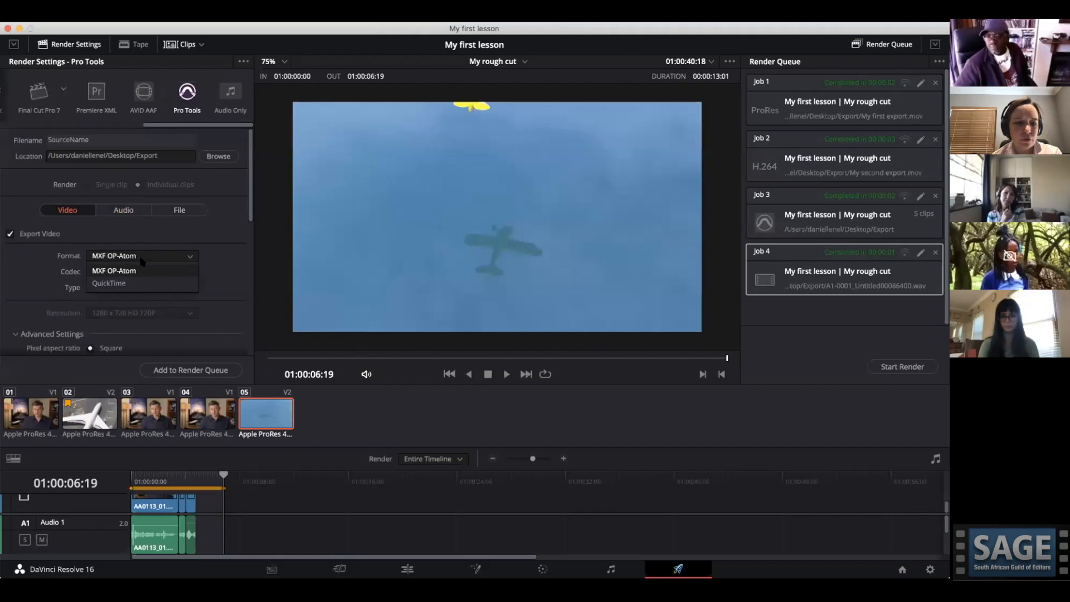
pyautogui.click(154, 283)
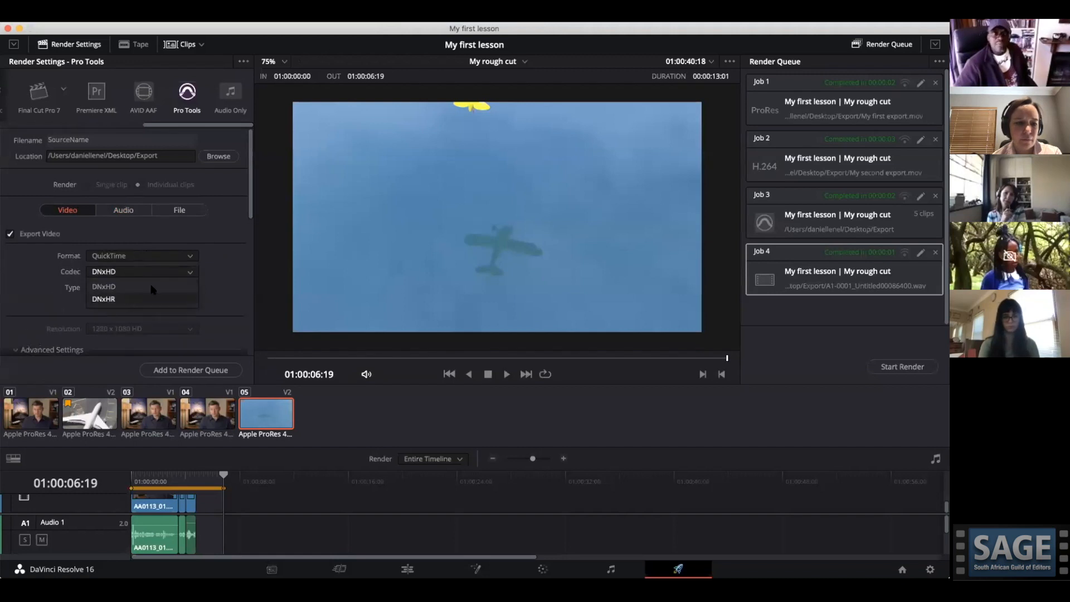
pyautogui.click(139, 272)
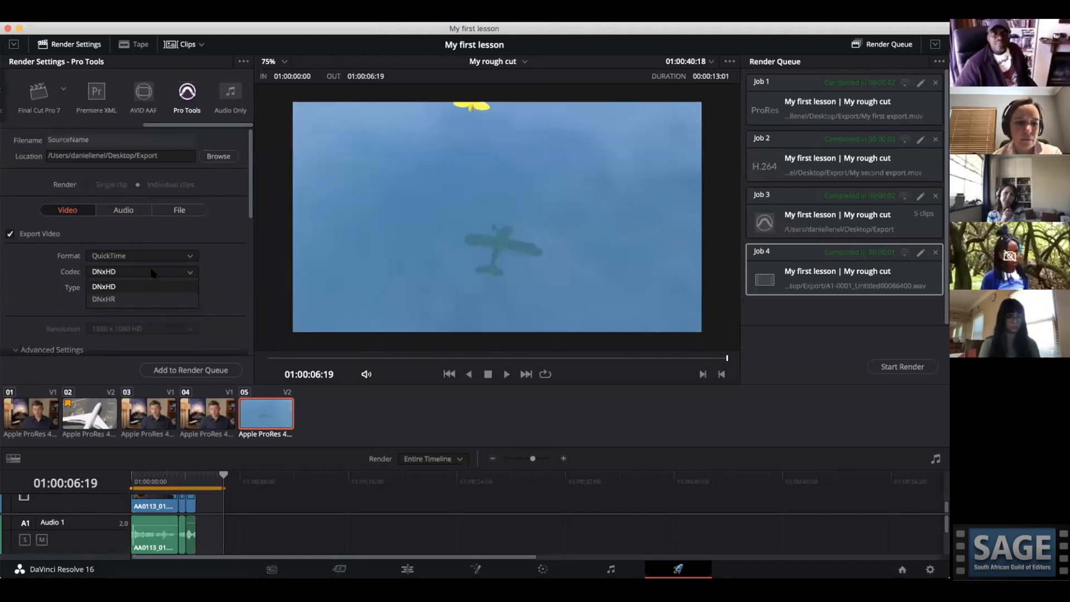
pyautogui.click(165, 272)
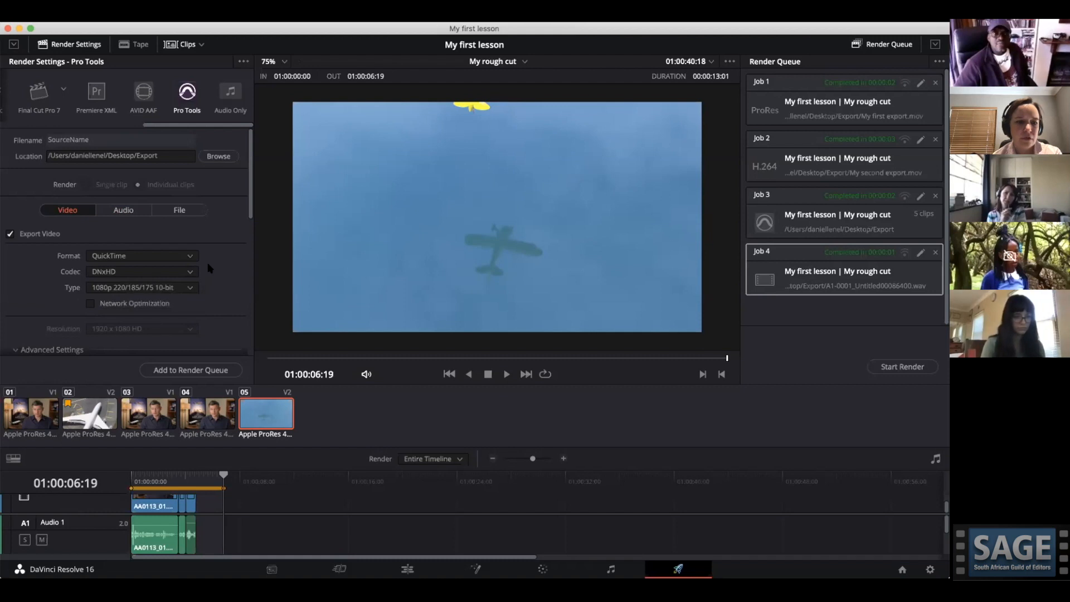
# Switch to the ProRes Master preset, set the type to Apple ProRes 4444 and review the remaining video settings.
pyautogui.hscroll(-5, 58, 106)
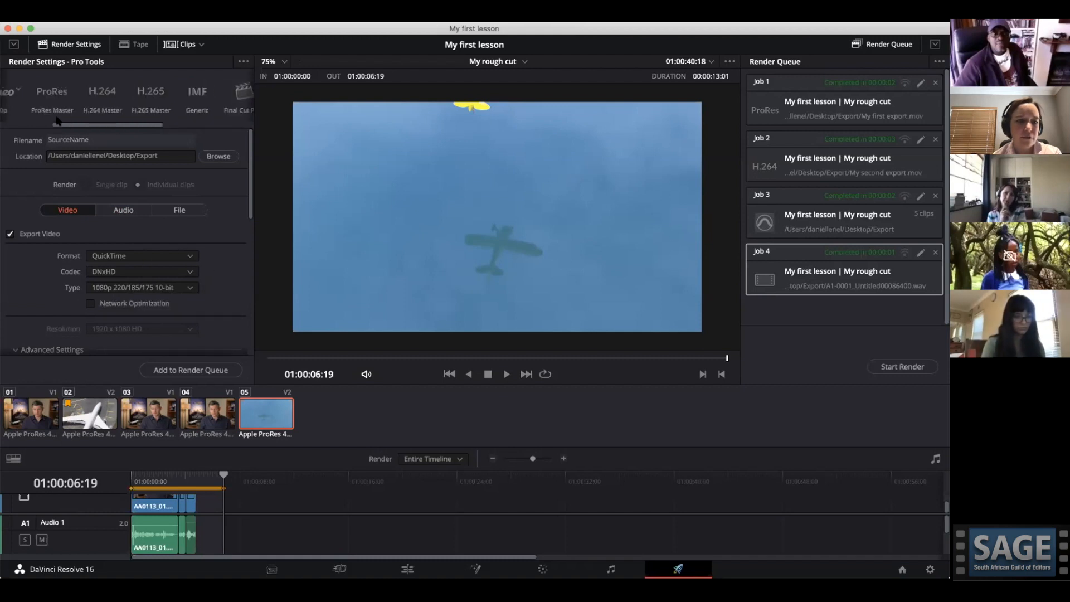
pyautogui.click(149, 273)
pyautogui.click(145, 280)
pyautogui.click(145, 287)
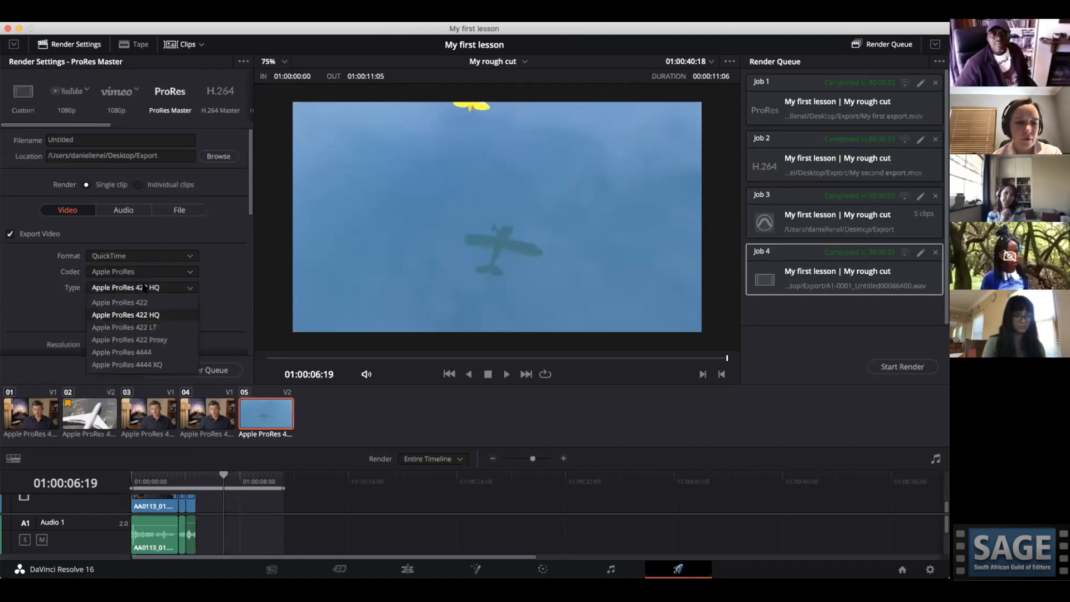
pyautogui.click(156, 353)
pyautogui.scroll(-1, 221, 313)
pyautogui.scroll(-10, 221, 313)
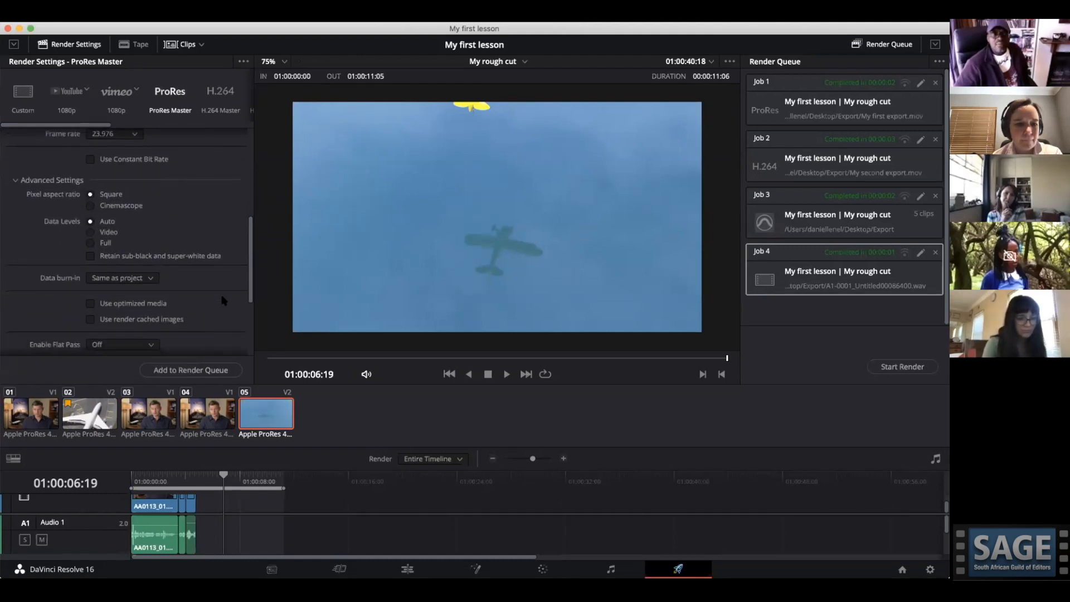
pyautogui.scroll(-7, 222, 313)
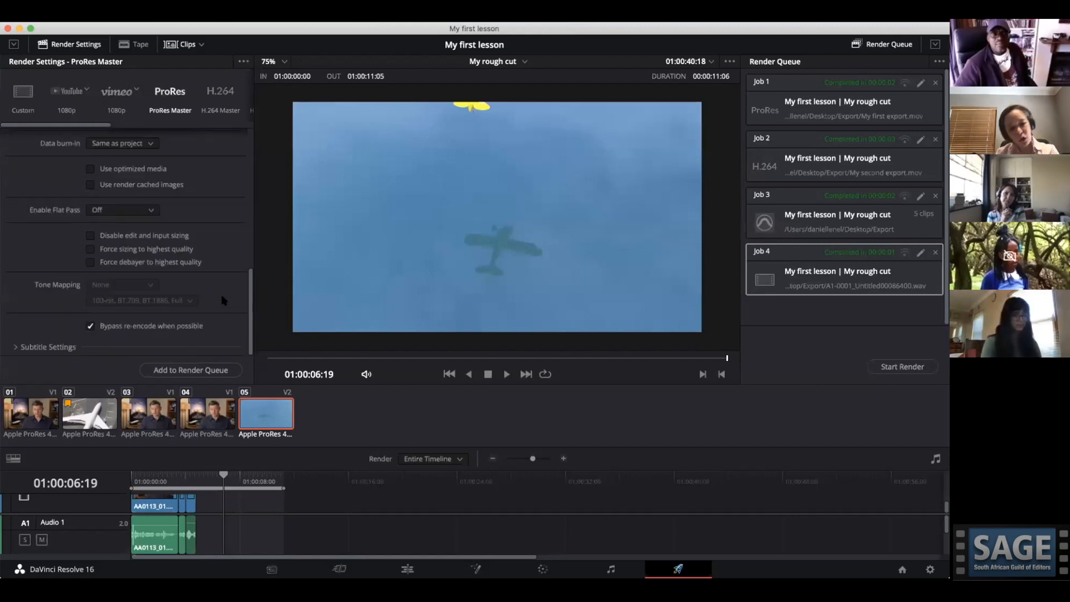
# Examine the ProRes Master preset's video settings, including the format, advanced options and available output resolutions.
pyautogui.scroll(5, 222, 301)
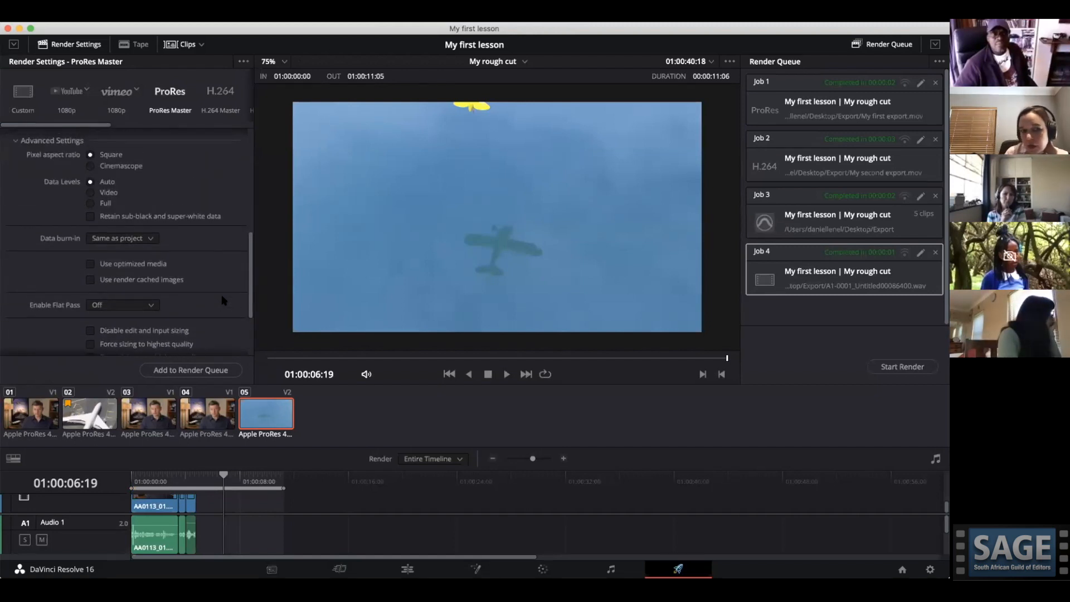
pyautogui.scroll(3, 221, 301)
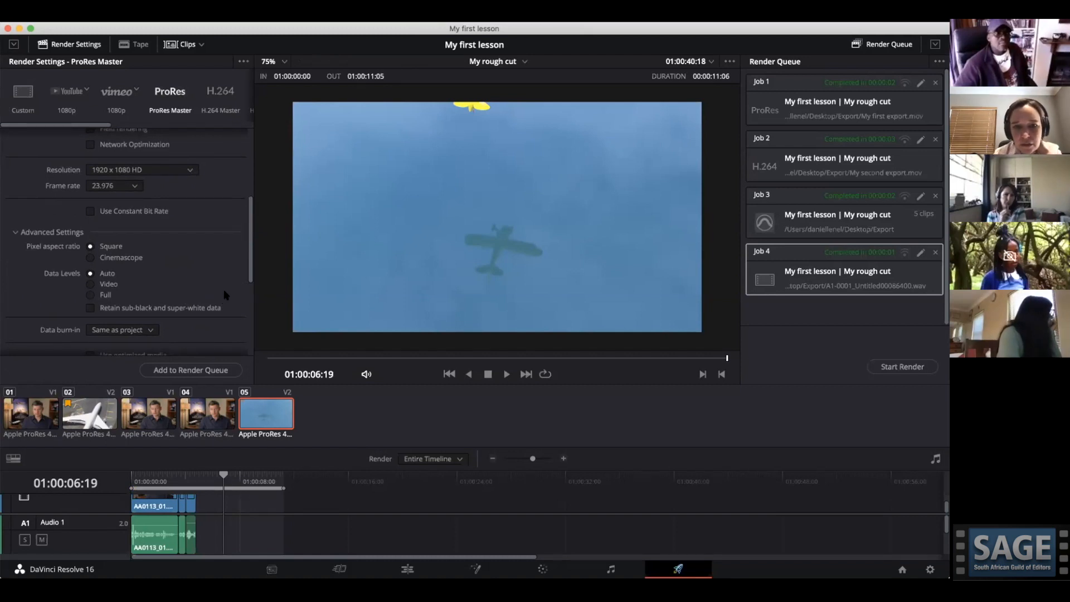
pyautogui.scroll(5, 226, 294)
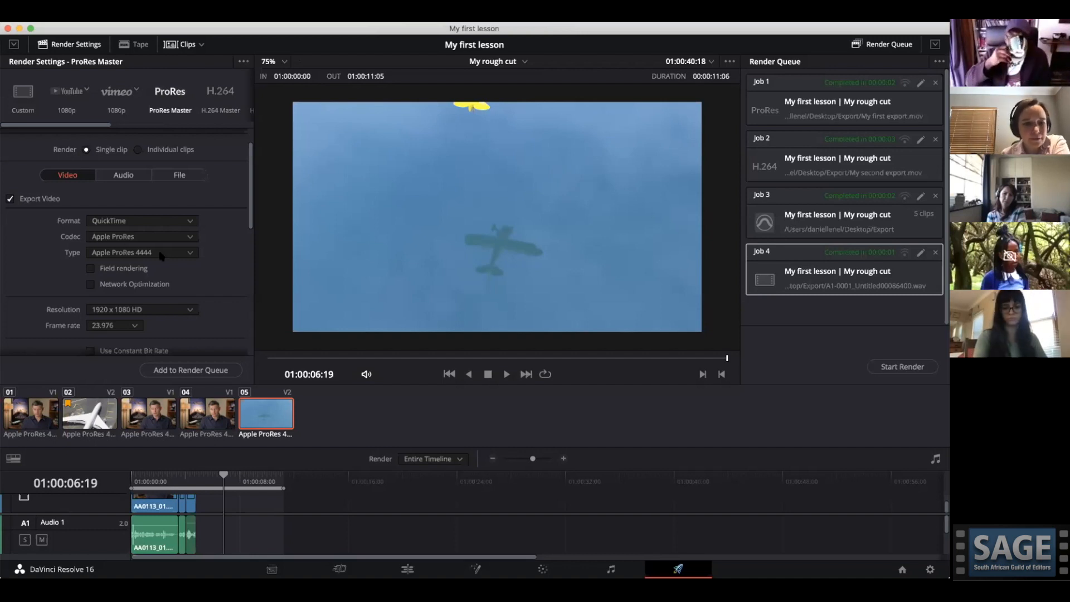
pyautogui.scroll(-4, 162, 256)
pyautogui.scroll(-7, 162, 256)
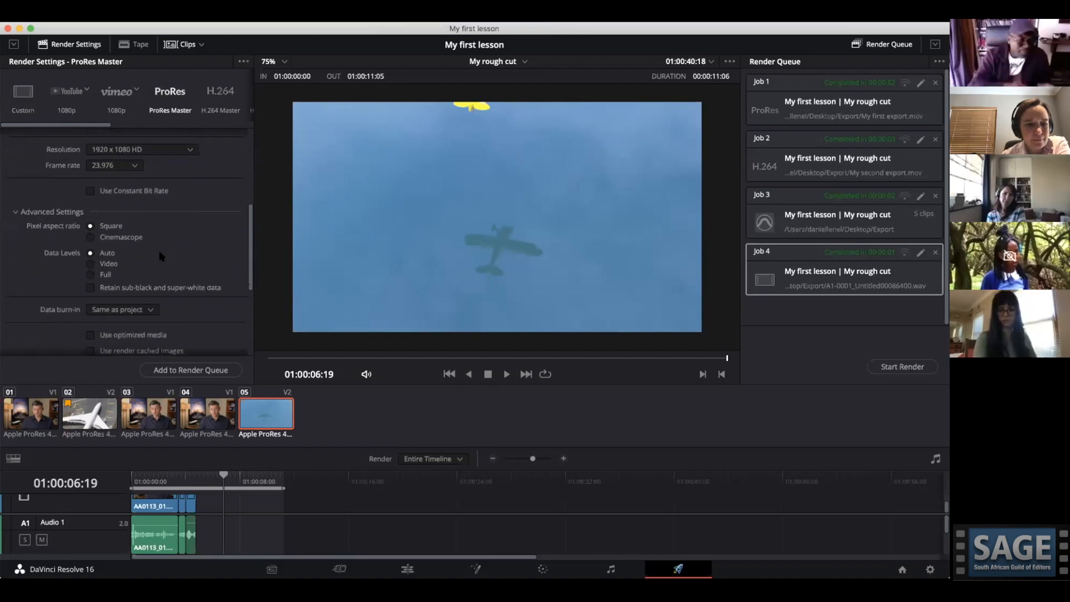
pyautogui.scroll(-3, 215, 271)
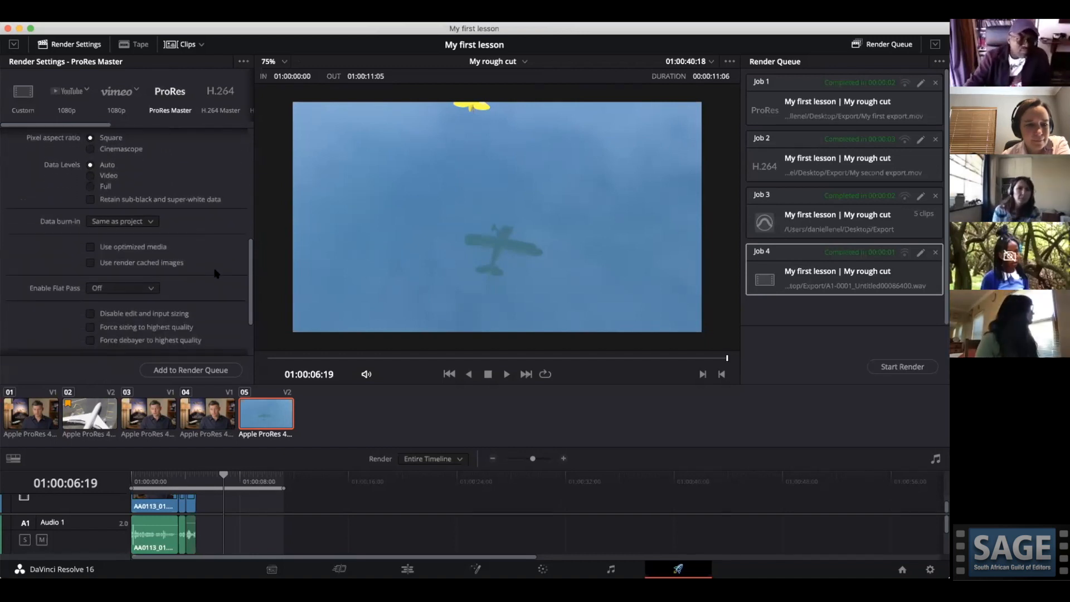
pyautogui.scroll(-2, 216, 273)
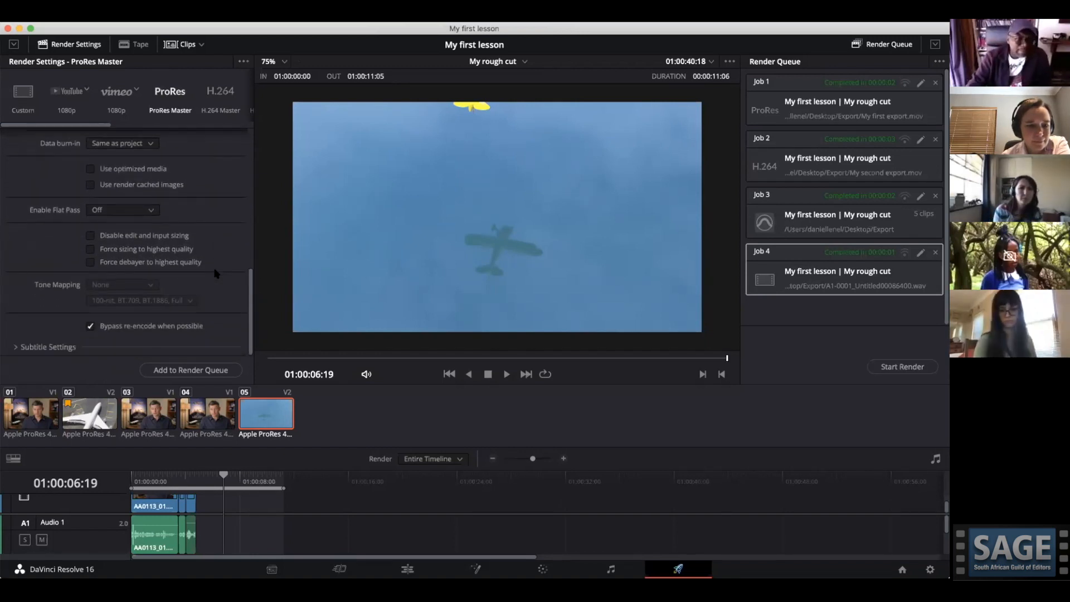
pyautogui.scroll(10, 220, 291)
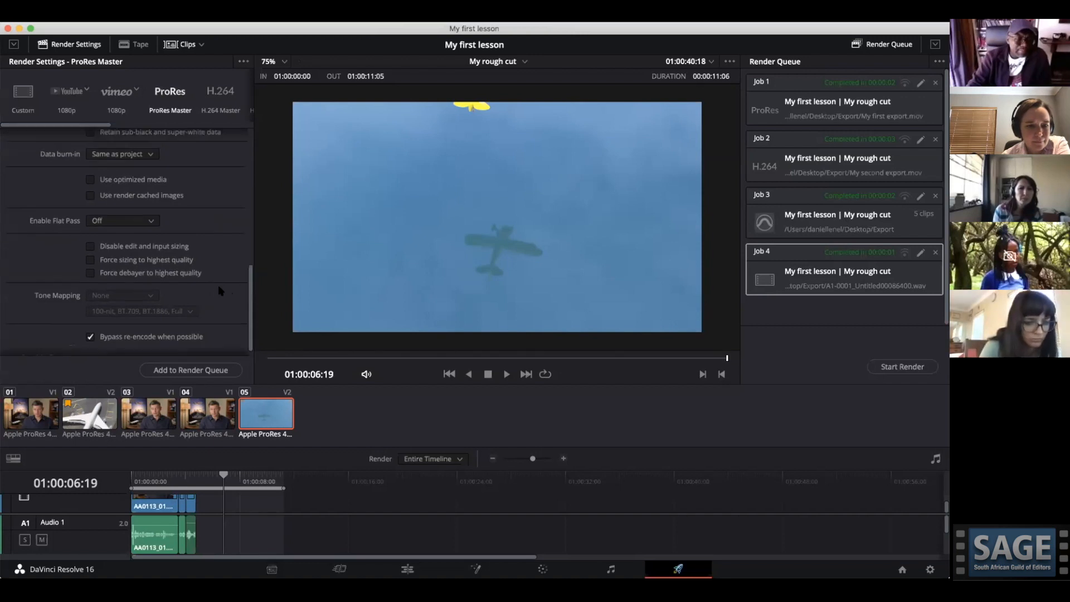
pyautogui.scroll(2, 223, 287)
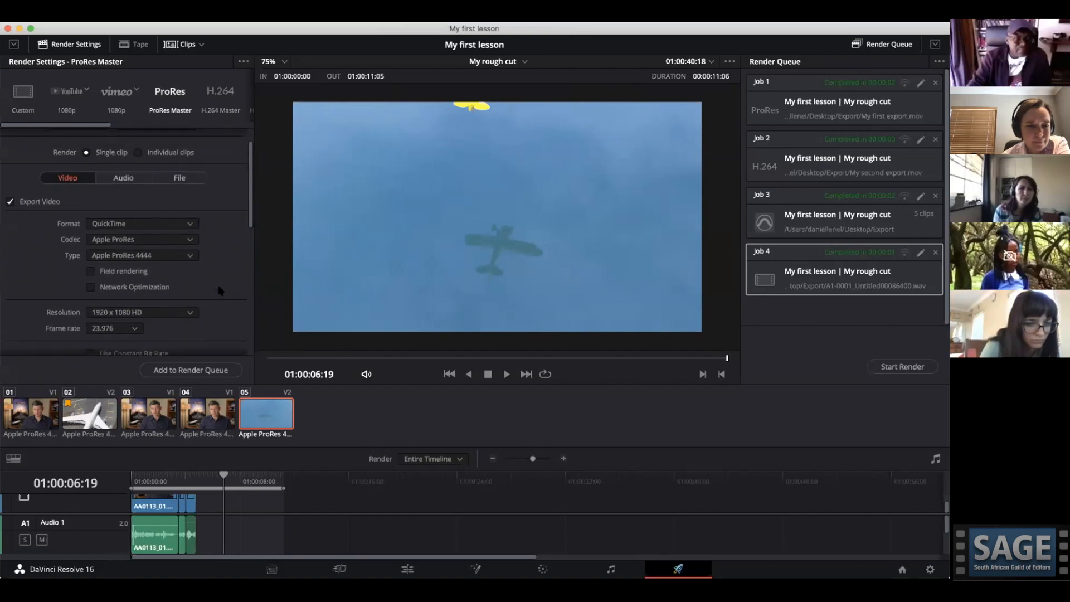
pyautogui.scroll(-3, 233, 274)
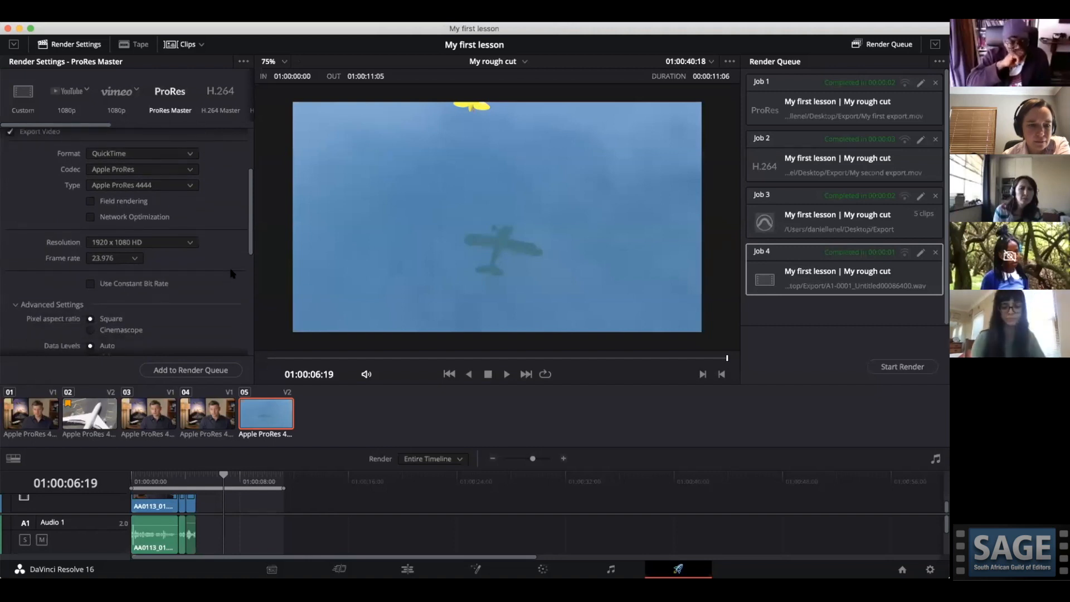
pyautogui.scroll(-2, 233, 274)
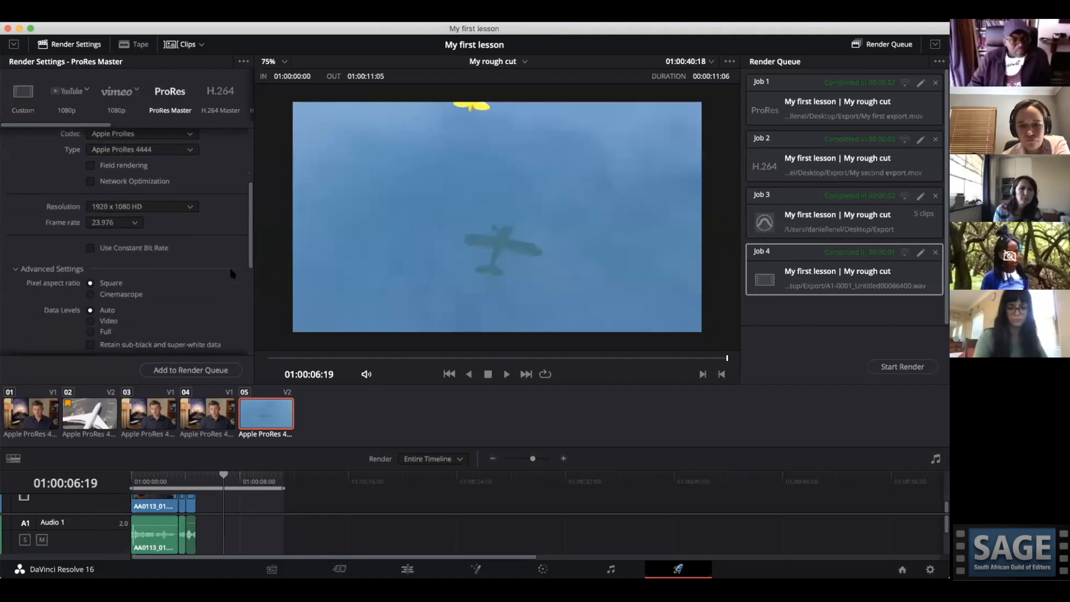
pyautogui.scroll(4, 233, 273)
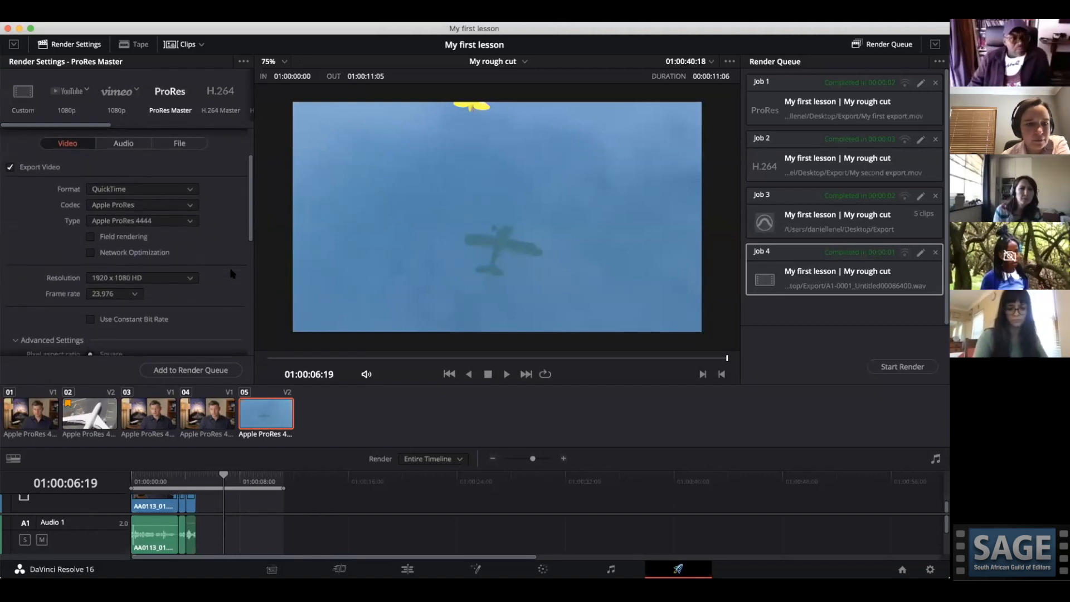
pyautogui.click(186, 277)
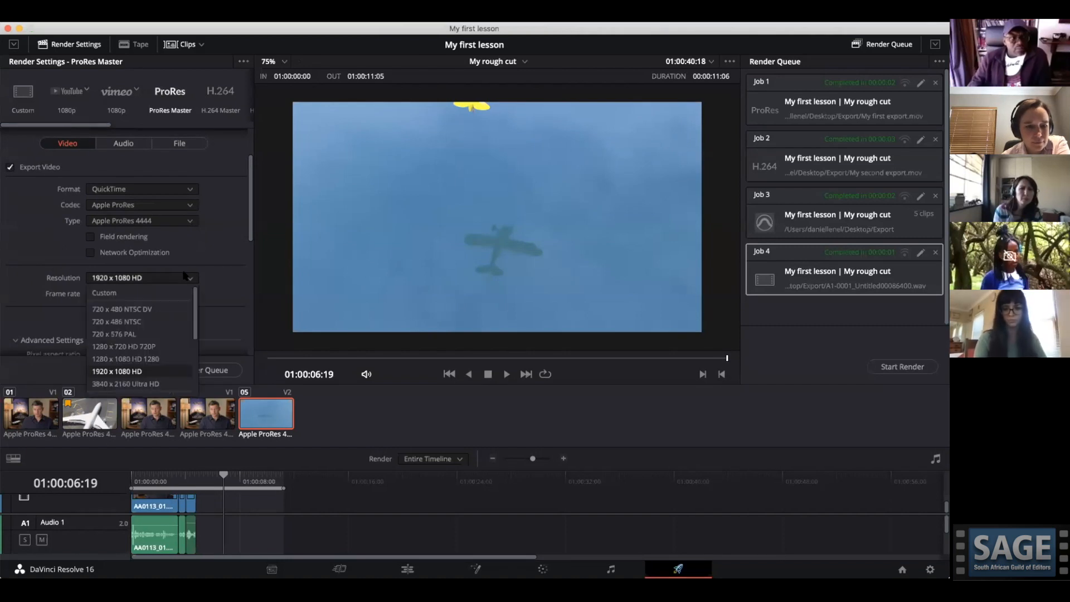
pyautogui.click(223, 284)
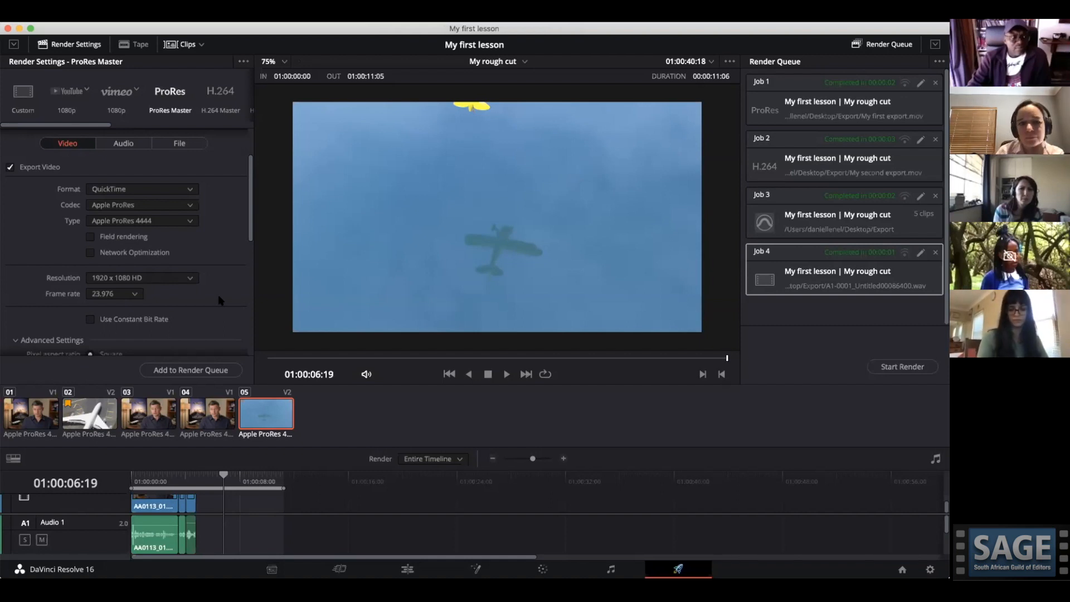
# Switch the render settings to the Custom preset and review its resolution choices, file details and video options.
pyautogui.click(24, 100)
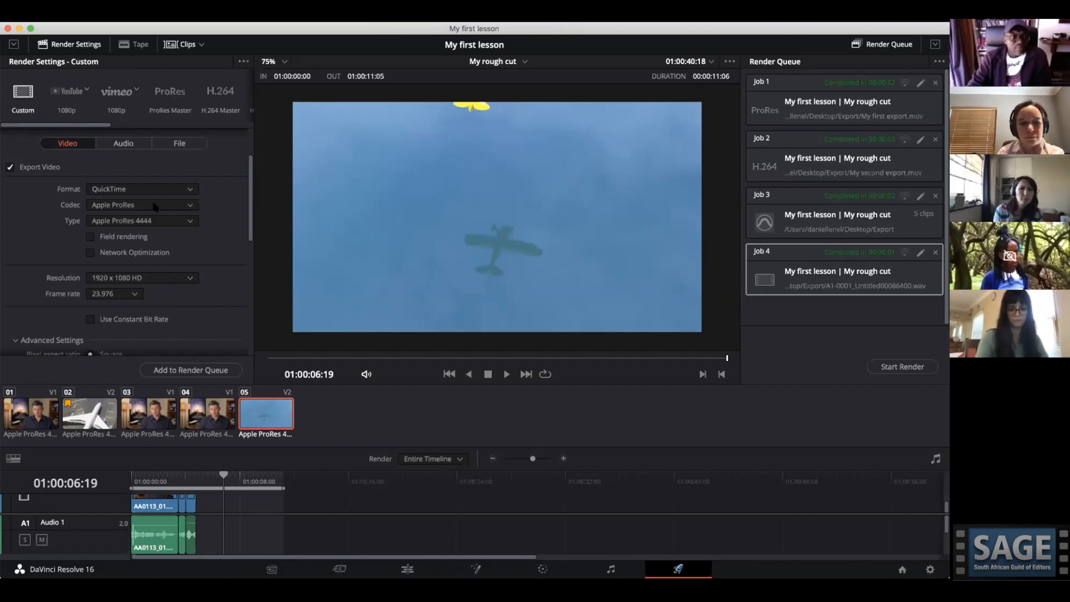
pyautogui.scroll(-1, 209, 244)
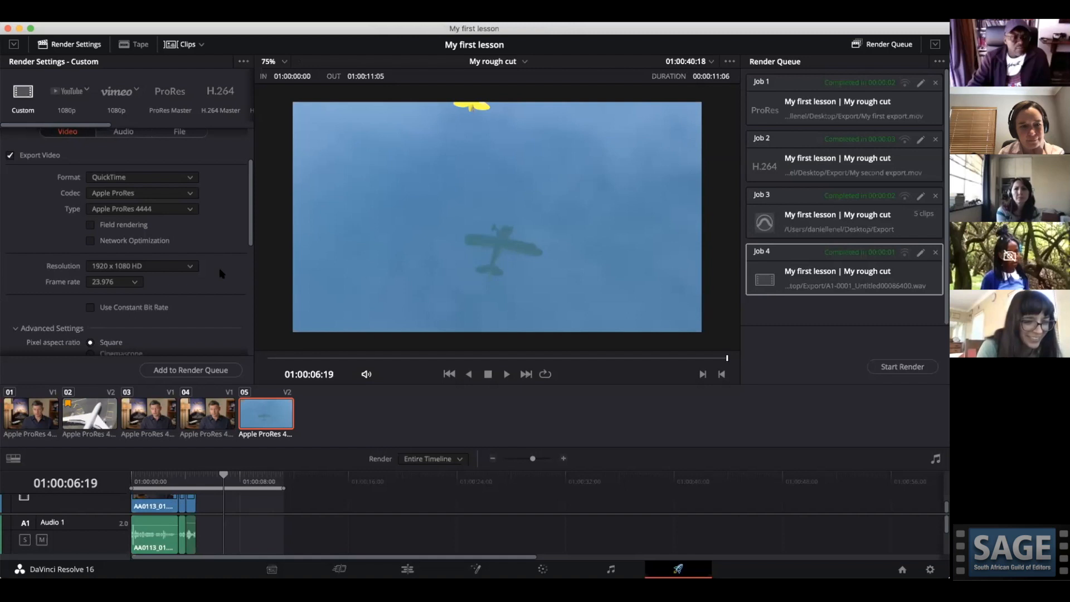
pyautogui.scroll(1, 222, 274)
pyautogui.click(182, 276)
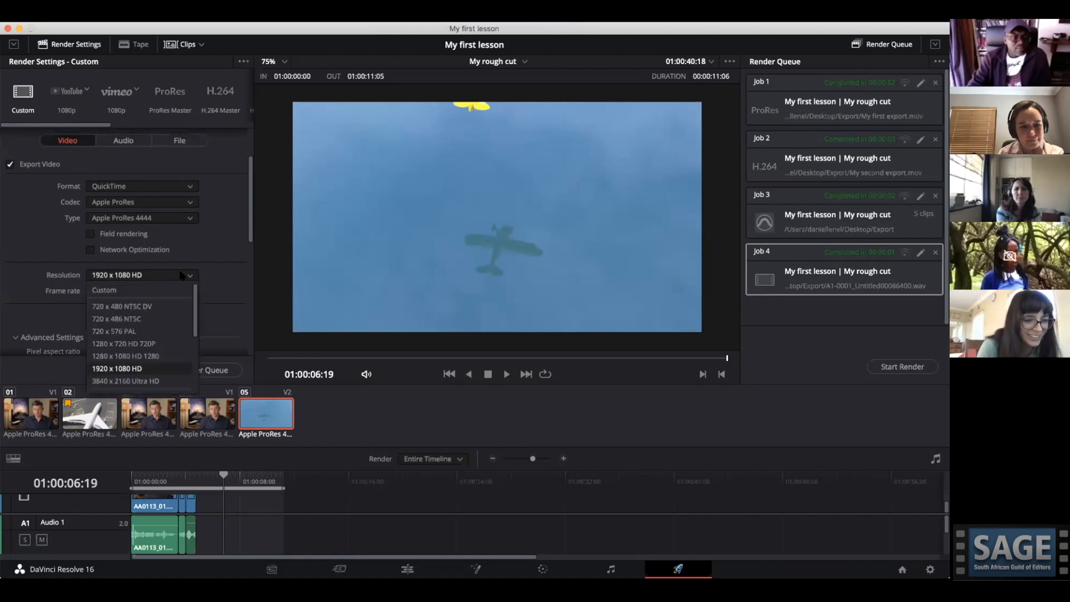
pyautogui.click(192, 276)
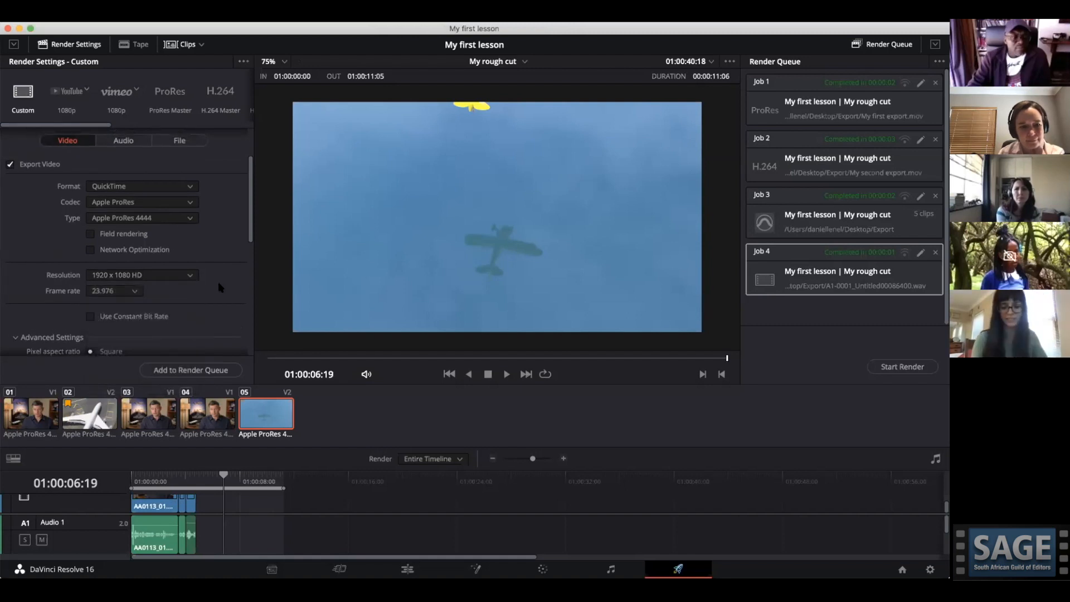
pyautogui.scroll(-15, 223, 284)
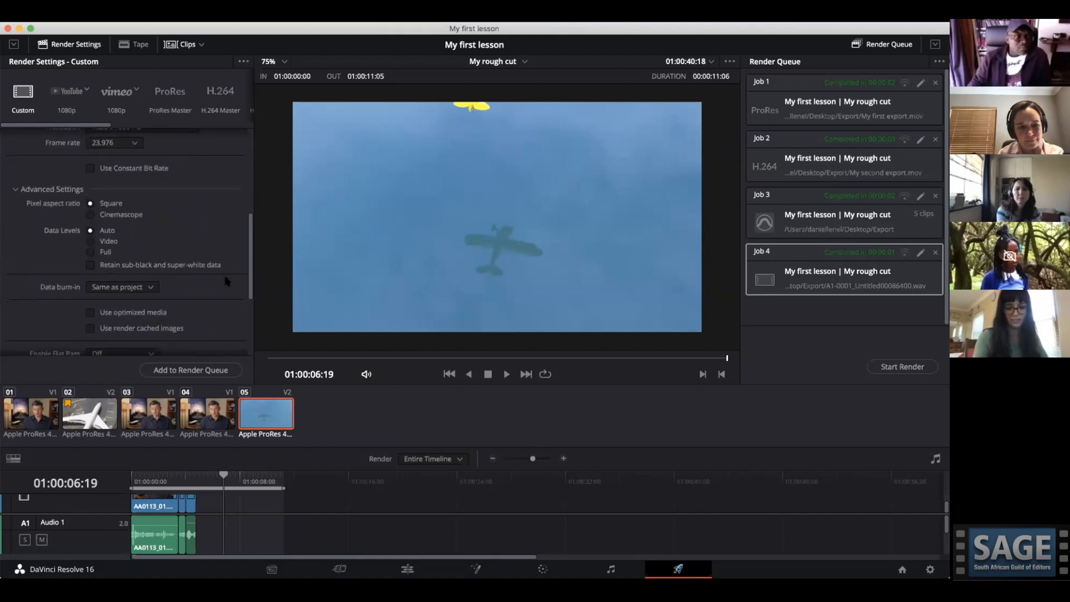
pyautogui.scroll(-15, 228, 282)
pyautogui.scroll(20, 225, 279)
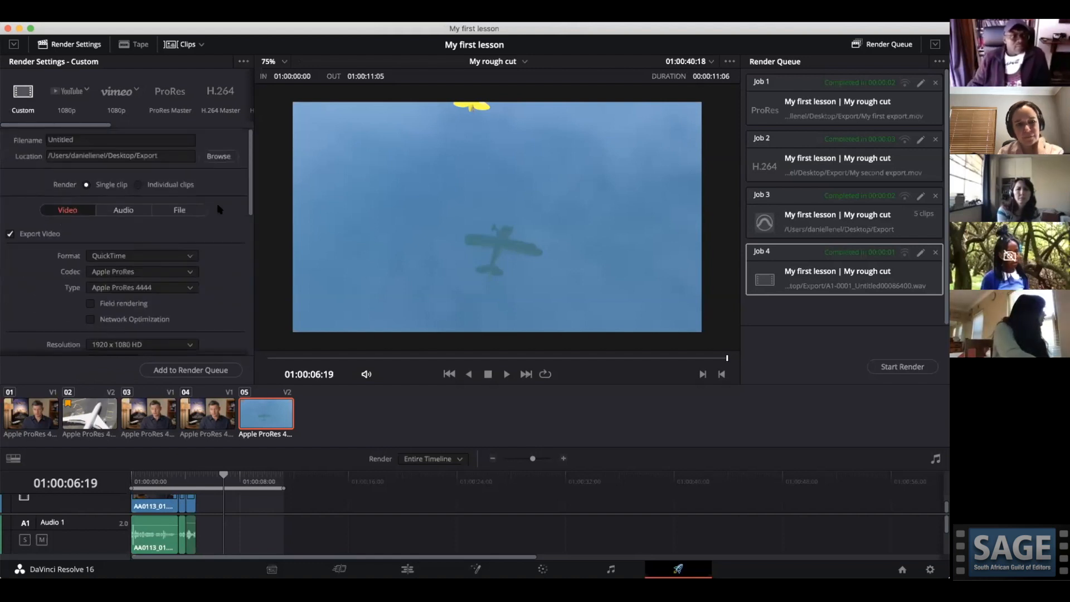
pyautogui.scroll(-8, 205, 279)
pyautogui.scroll(-1, 206, 280)
pyautogui.scroll(-3, 215, 260)
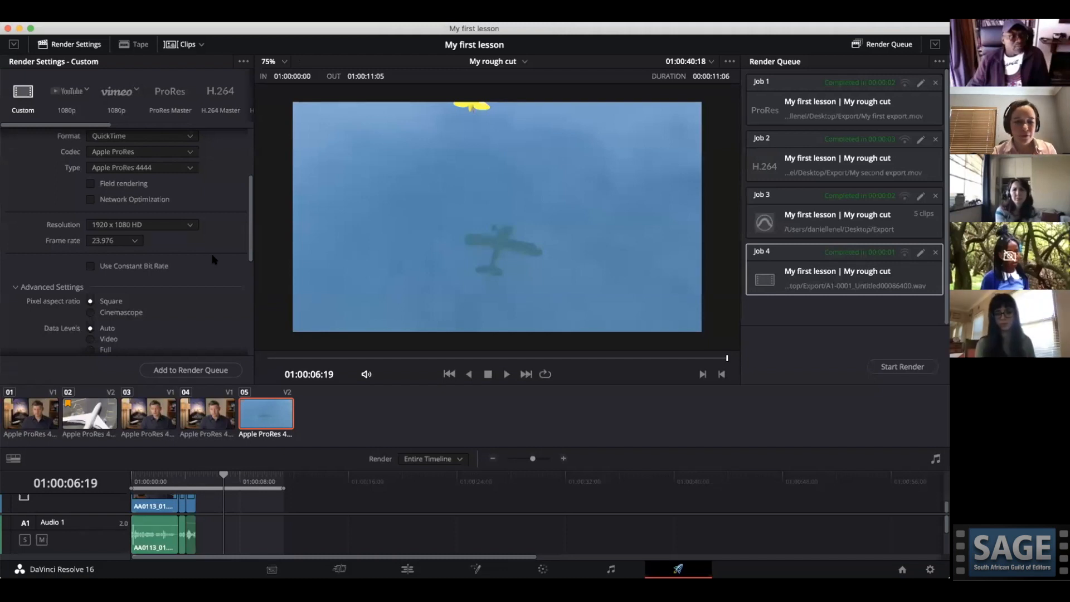
pyautogui.scroll(1, 214, 259)
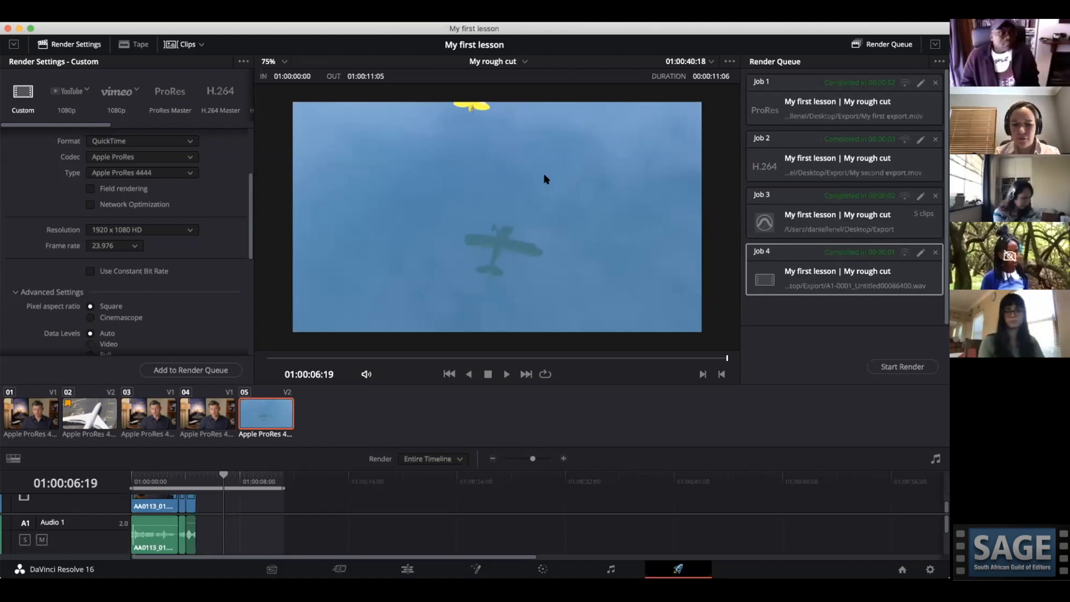
# Go through the Edit and Fairlight pages to the Color page, and view the program's version information.
pyautogui.click(407, 569)
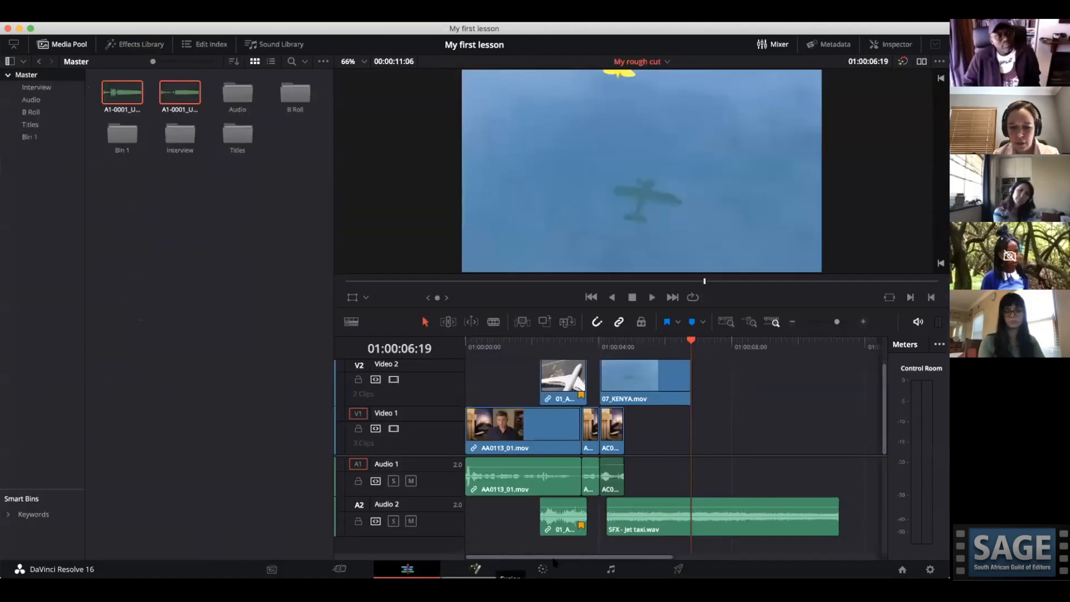
pyautogui.click(611, 569)
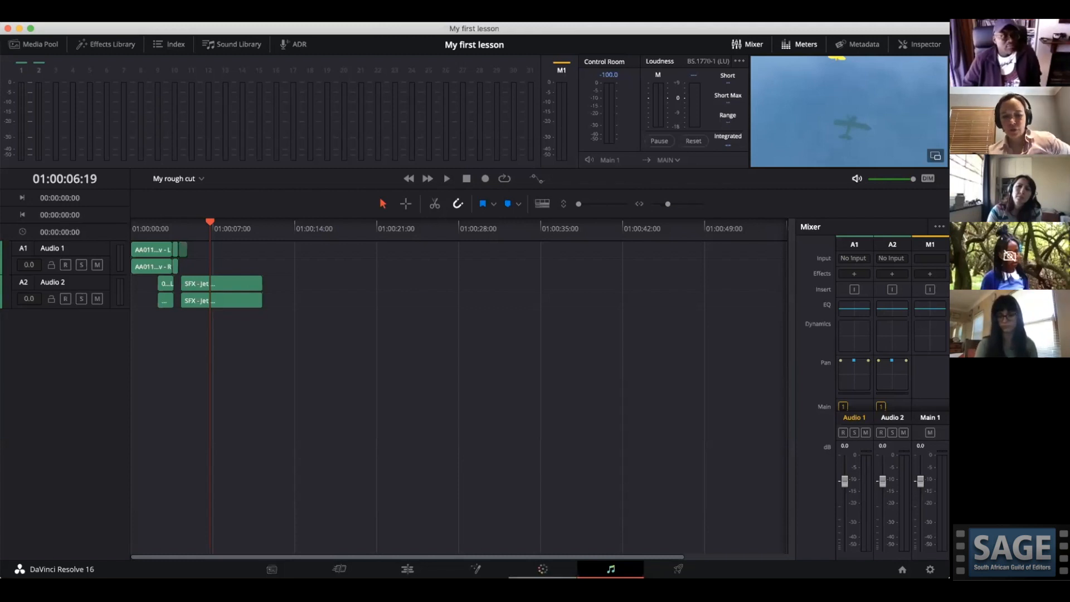
pyautogui.click(543, 569)
pyautogui.click(50, 27)
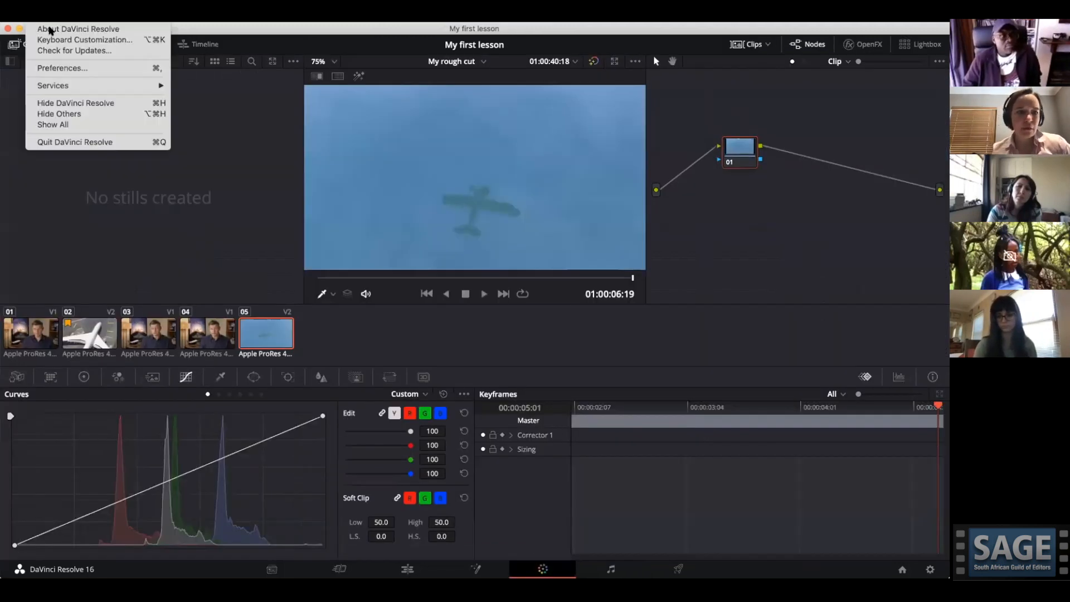
pyautogui.click(50, 29)
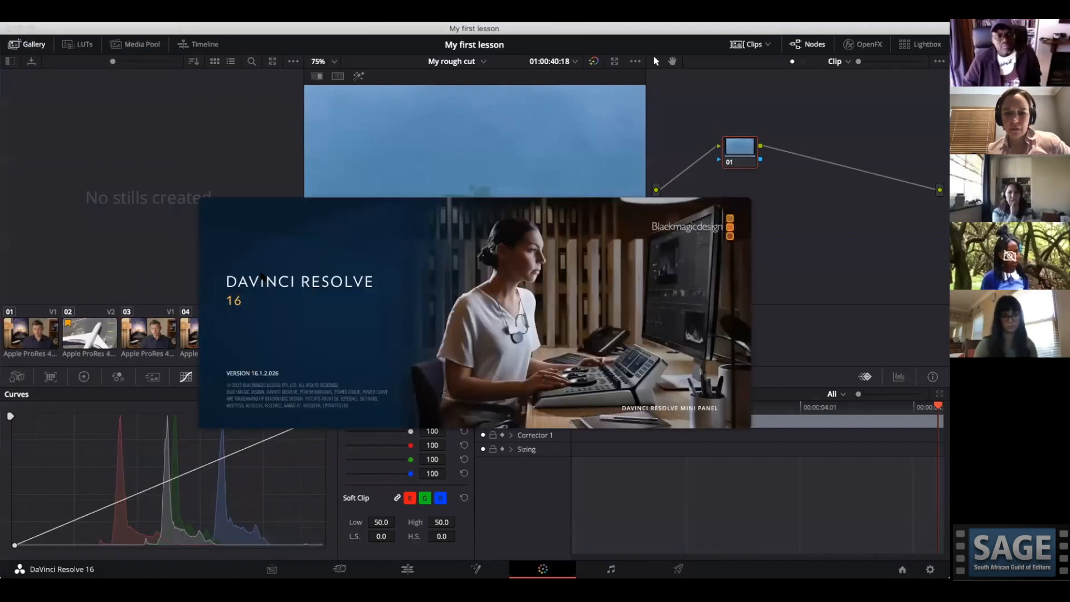
pyautogui.click(261, 274)
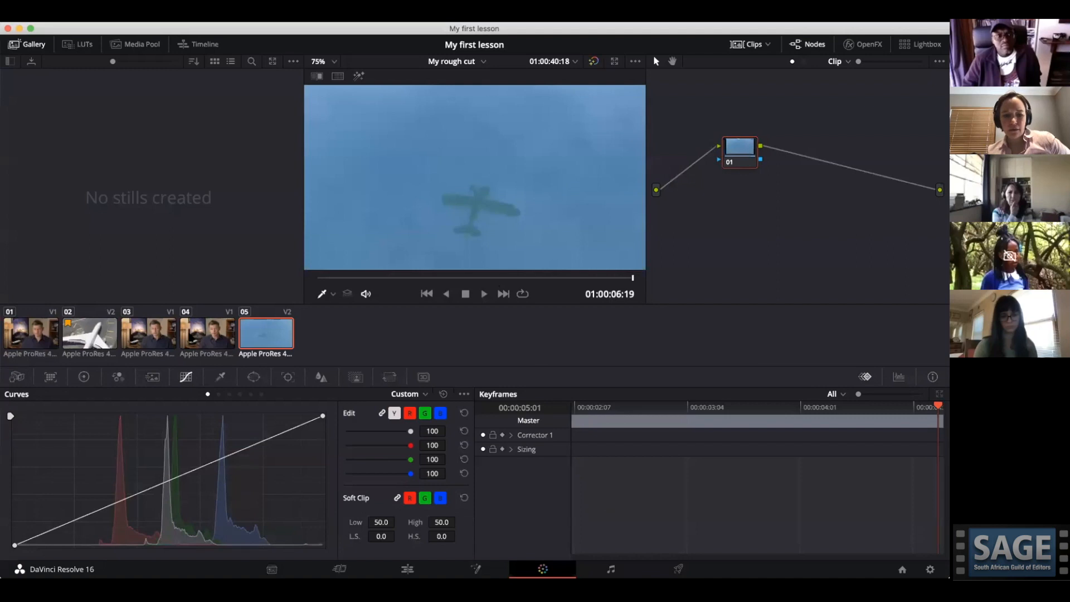
# With the primaries color wheels, set clip 04 to lift -0.05 and gain 1.89, and clip 03 to lift -0.08 and gain 1.24.
pyautogui.click(207, 333)
pyautogui.click(83, 377)
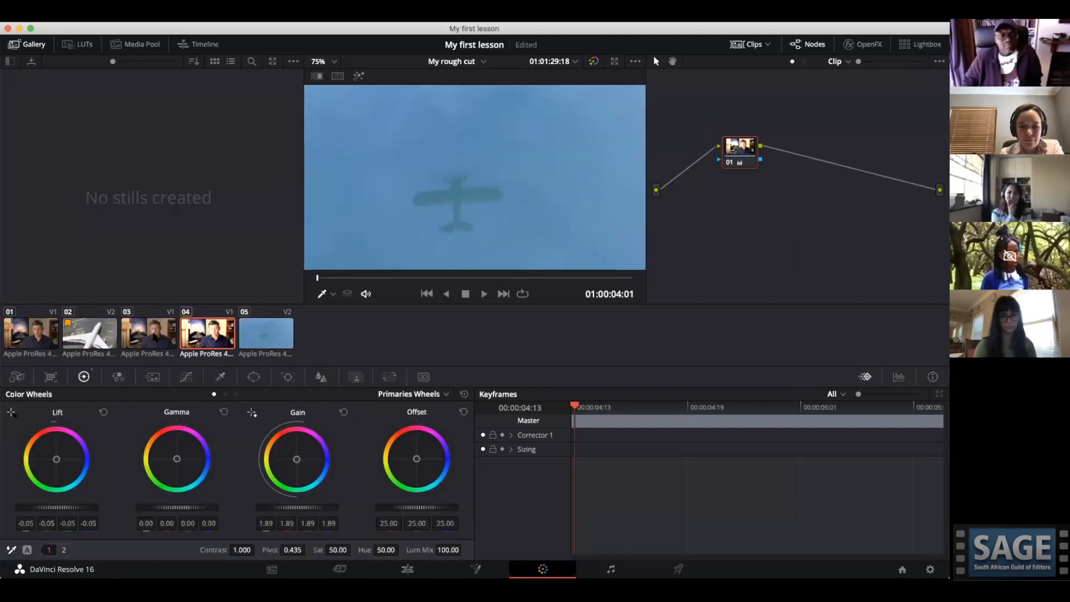
pyautogui.click(149, 334)
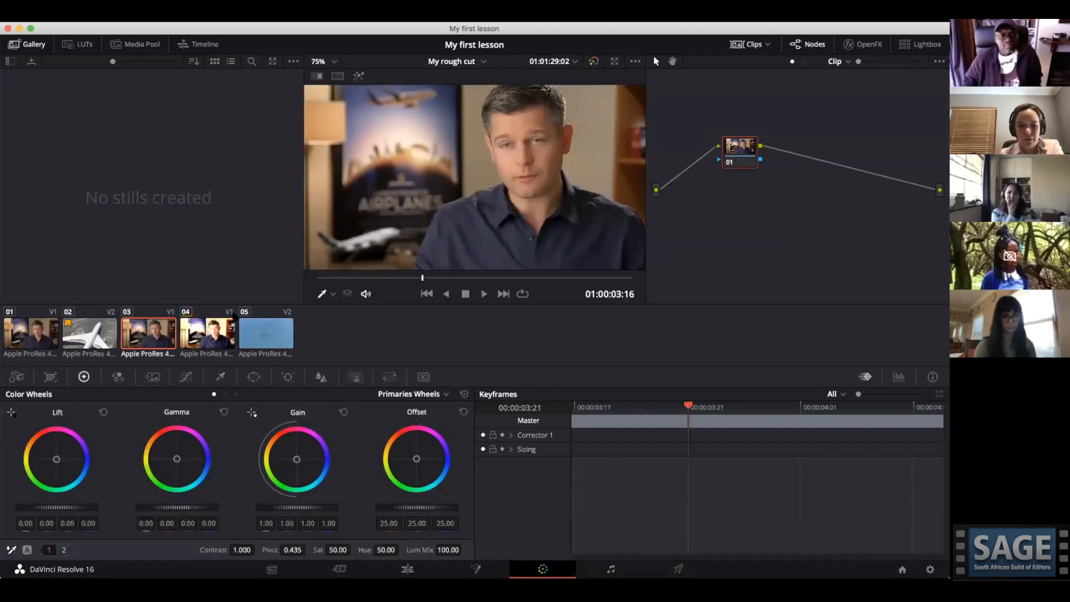
pyautogui.moveTo(80, 506); pyautogui.dragTo(70, 507)
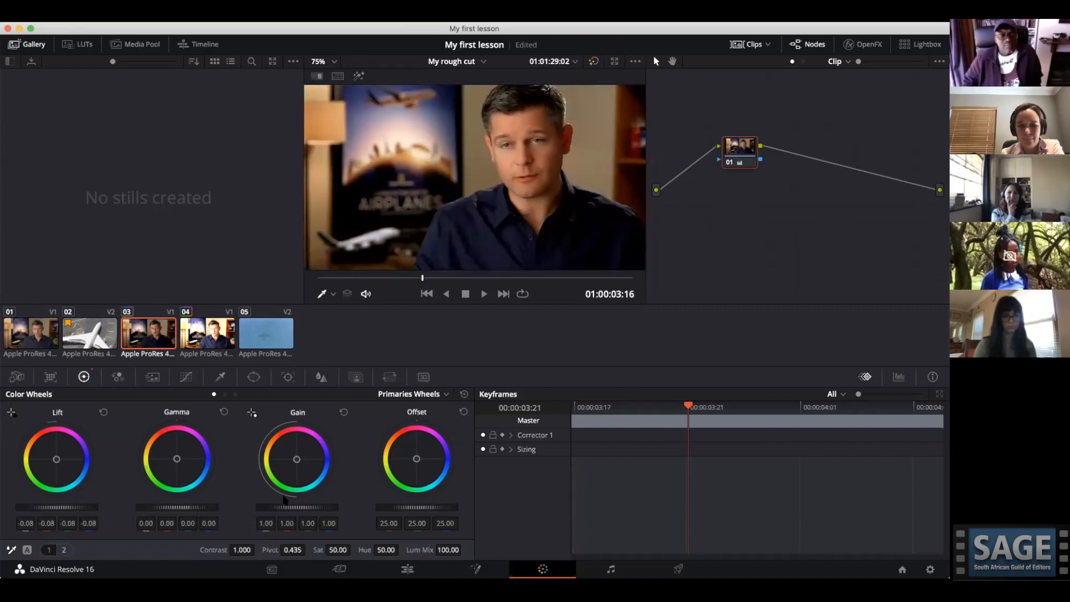
pyautogui.moveTo(294, 507); pyautogui.dragTo(305, 507)
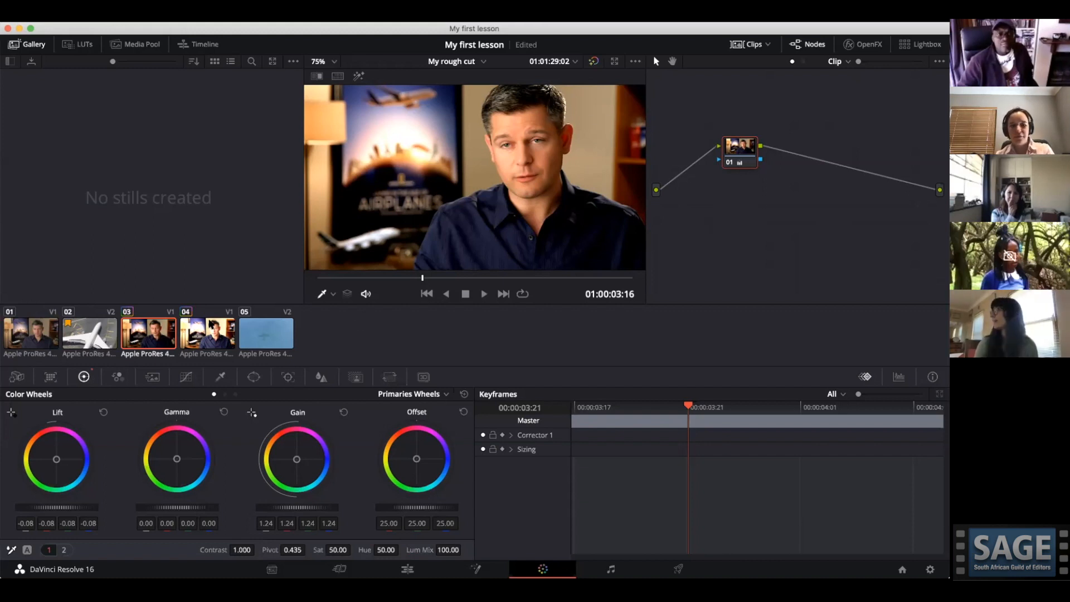
# Copy the grade of clip 03 onto the other interview clips, 04 and 01.
pyautogui.click(210, 323)
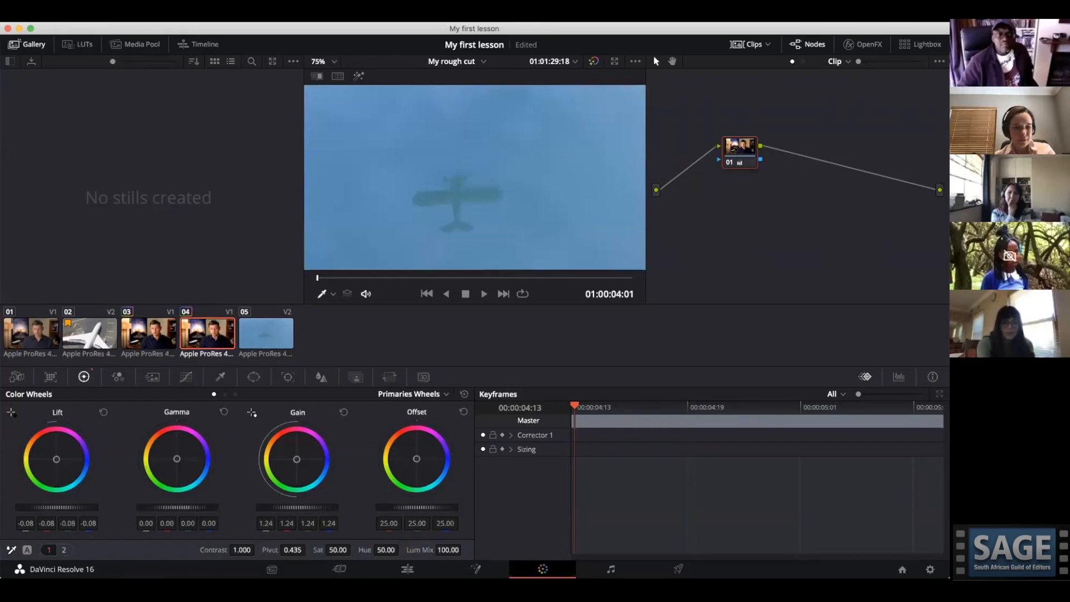
pyautogui.click(57, 336)
pyautogui.press('super+v')
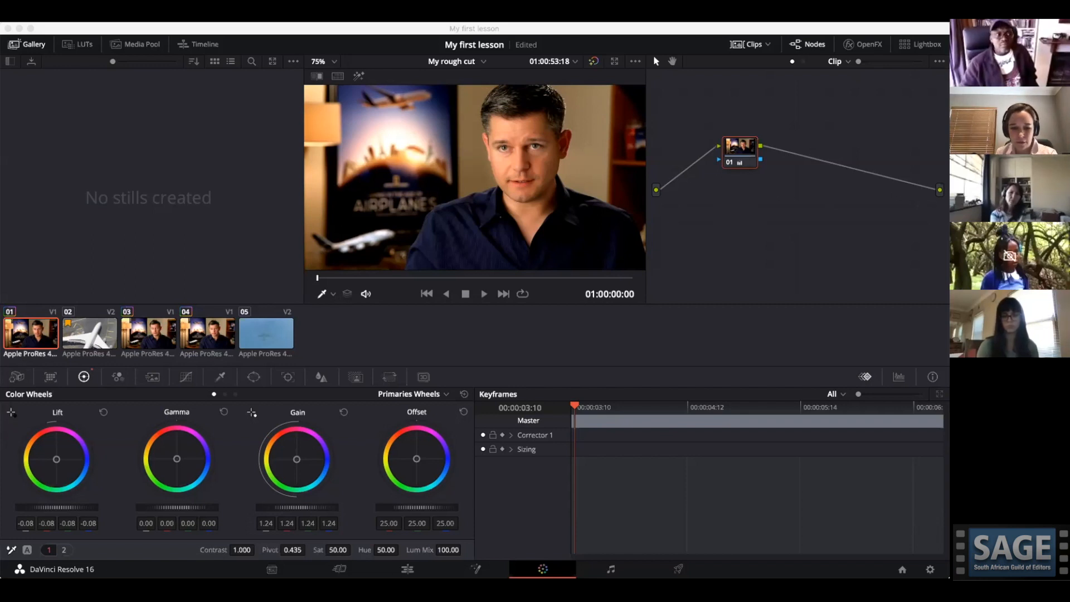
pyautogui.click(532, 64)
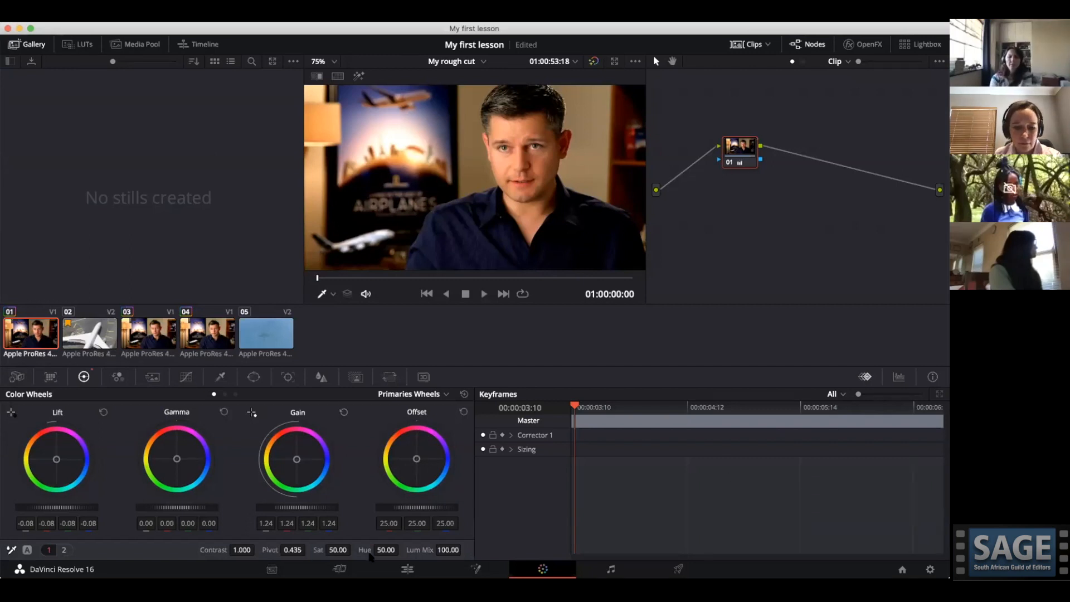
# On the Edit page, show the Effects Library, browse the OpenFX filters and search for "bright".
pyautogui.click(408, 569)
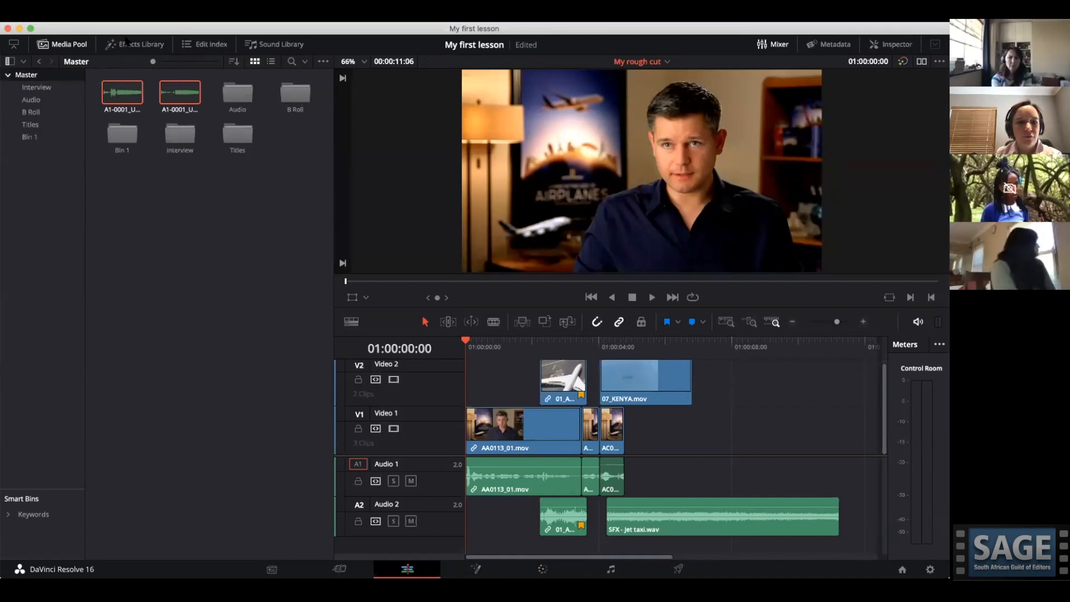
pyautogui.click(128, 42)
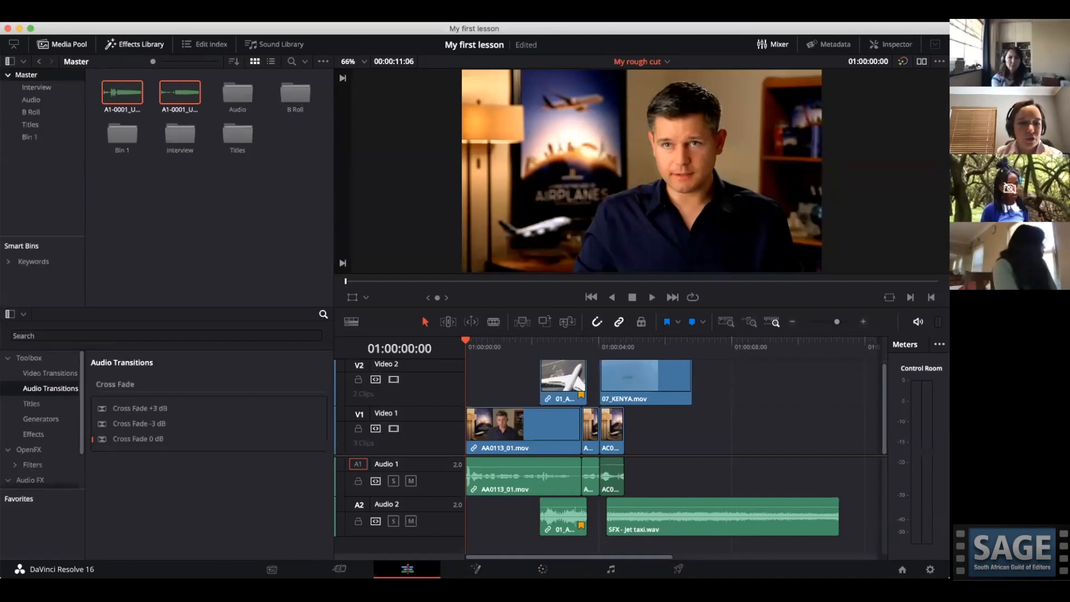
pyautogui.click(31, 450)
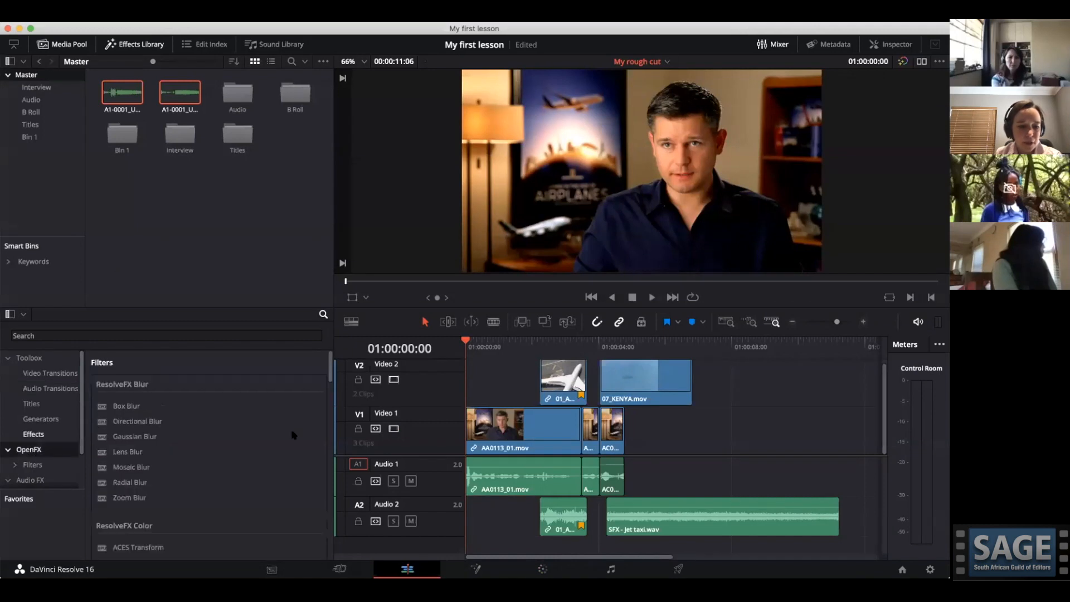
pyautogui.scroll(-10, 294, 435)
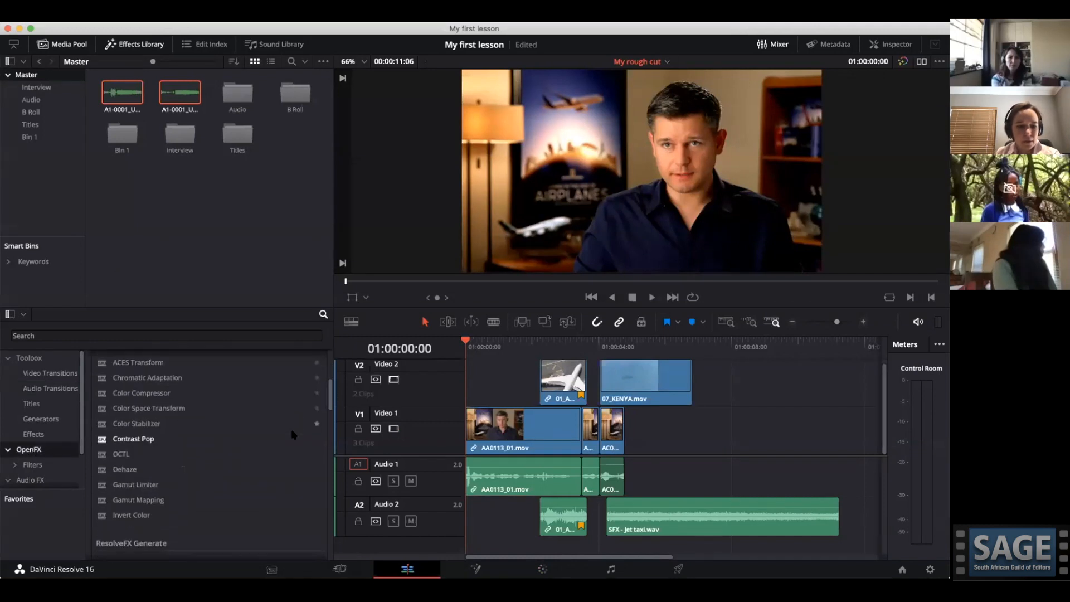
pyautogui.scroll(-1, 294, 435)
pyautogui.click(139, 336)
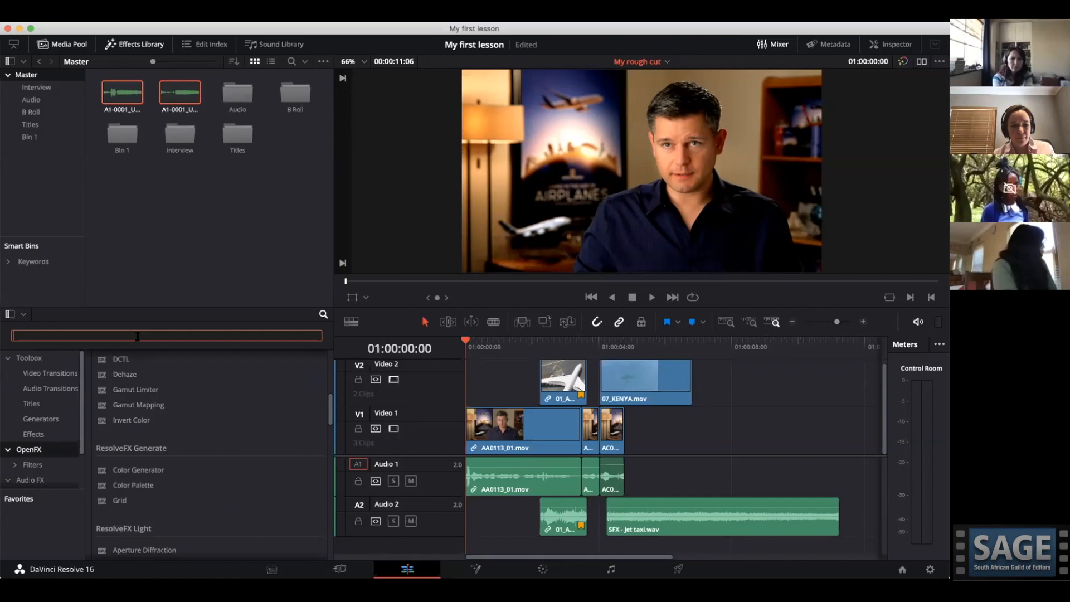
pyautogui.write('bright')
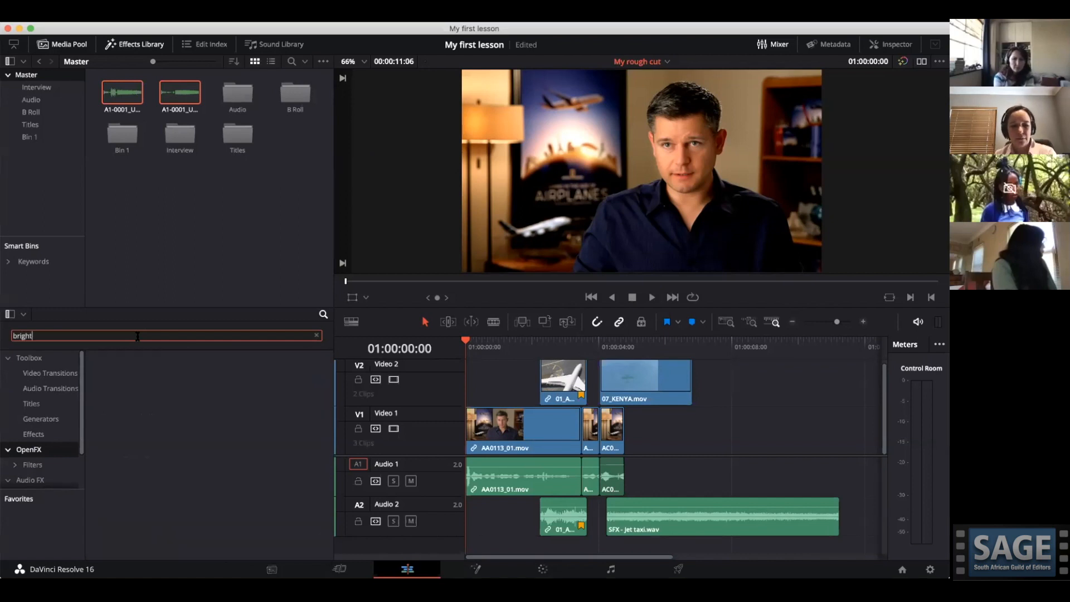